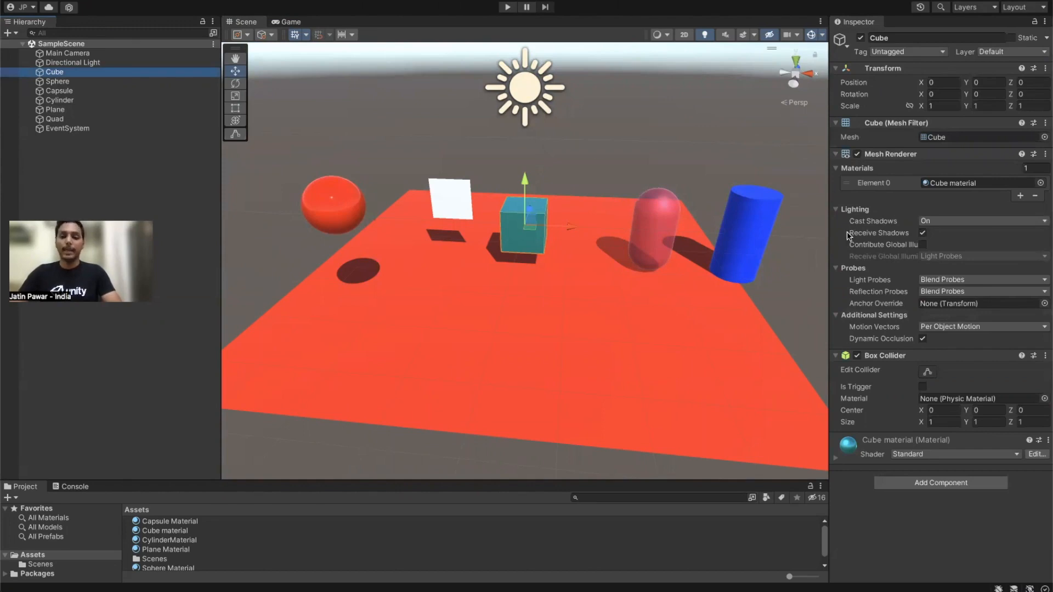
Step: Expand and scroll through the Cube's material properties, then deselect the Cube
{"action": "left_click", "coordinate": [837, 460]}
{"action": "scroll", "coordinate": [966, 340], "scroll_direction": "down", "scroll_amount": 5}
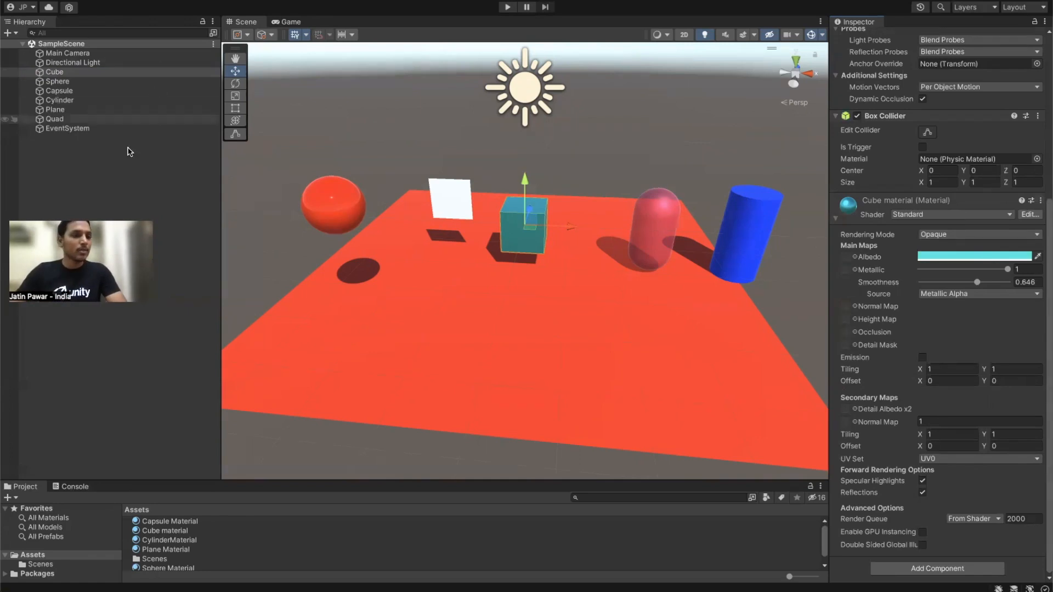
{"action": "left_click", "coordinate": [135, 187]}
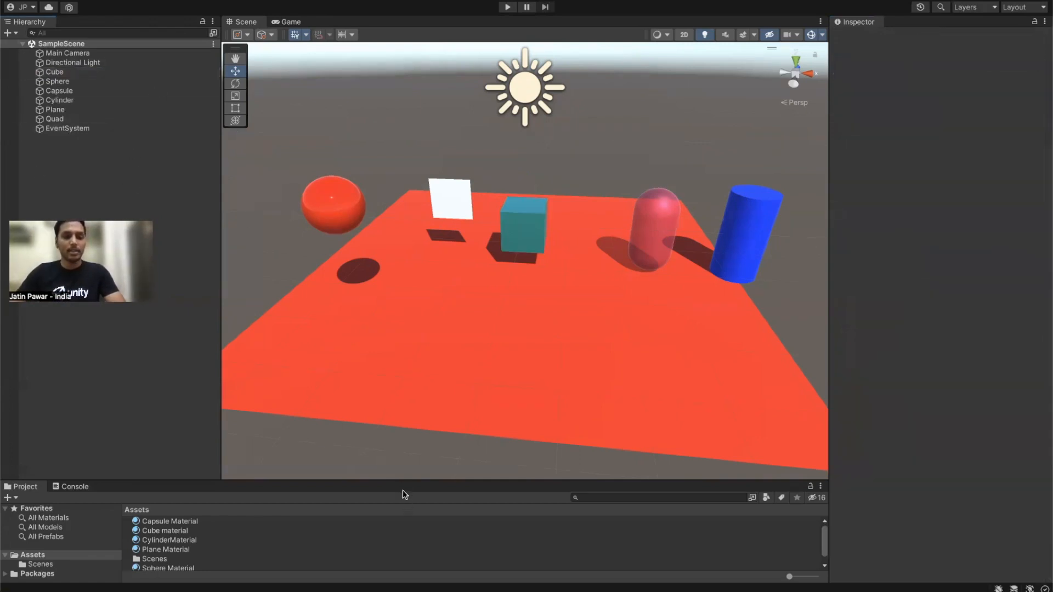
Step: Make the Project panel taller and attempt Create > Scene from the Assets context menu
{"action": "left_click_drag", "start_coordinate": [402, 480], "coordinate": [396, 336]}
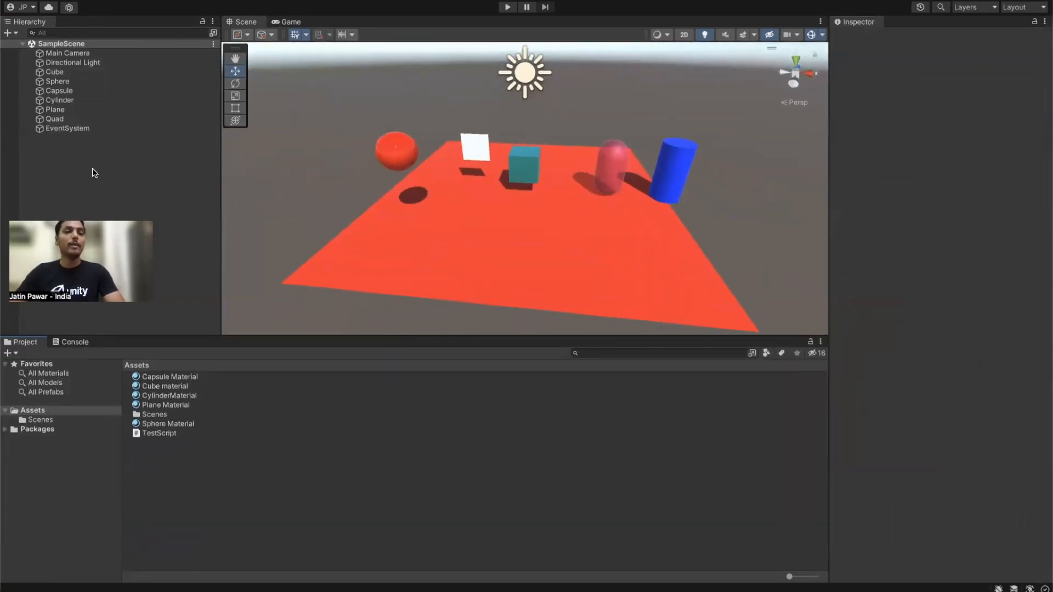
{"action": "right_click", "coordinate": [163, 470]}
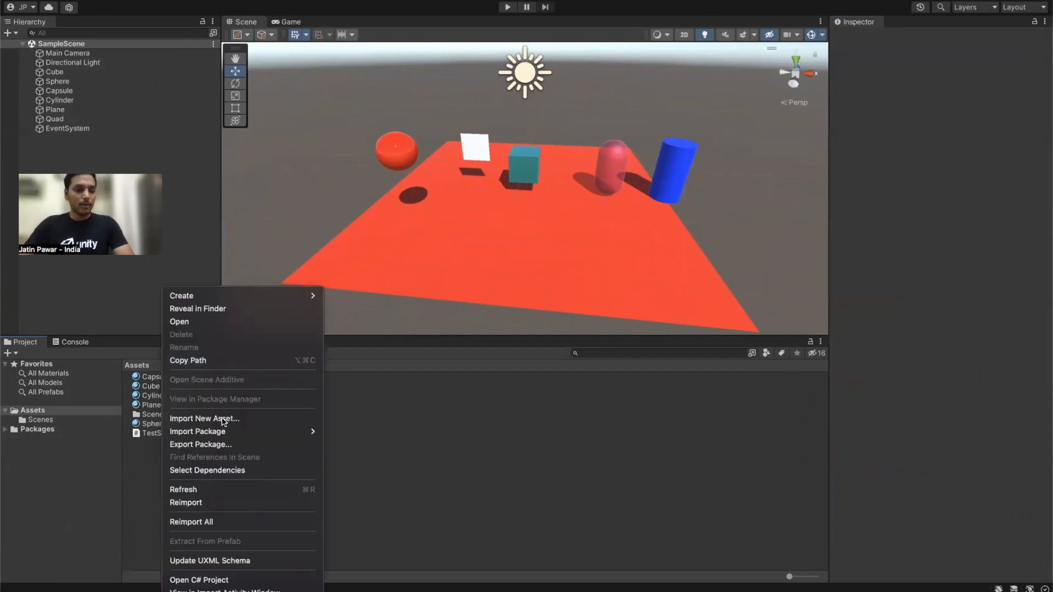
{"action": "left_click", "coordinate": [207, 479]}
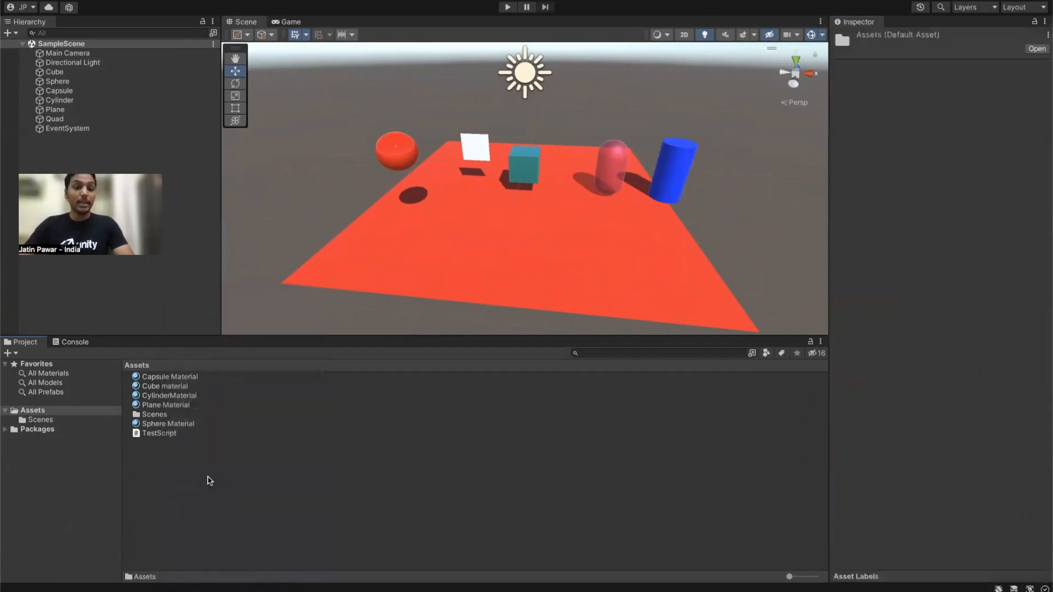
{"action": "right_click", "coordinate": [208, 481]}
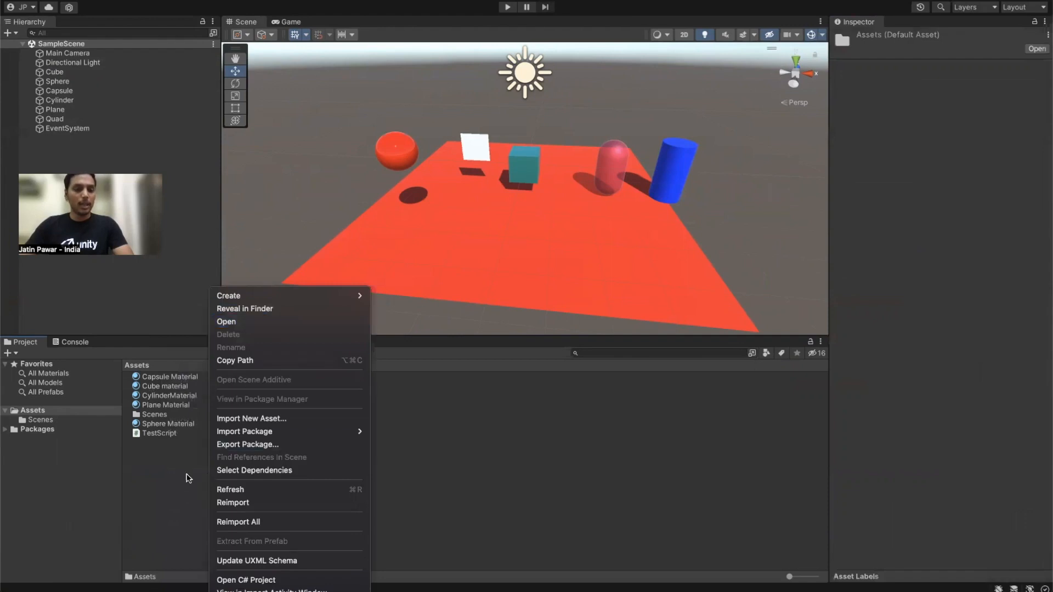
{"action": "right_click", "coordinate": [176, 500]}
{"action": "mouse_move", "coordinate": [272, 297]}
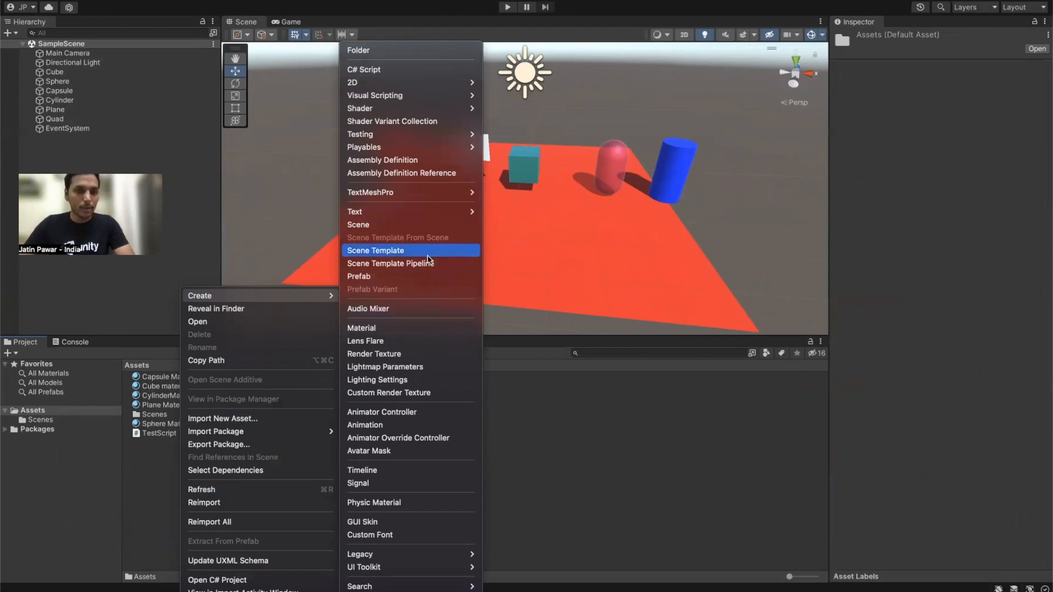
{"action": "left_click", "coordinate": [388, 225]}
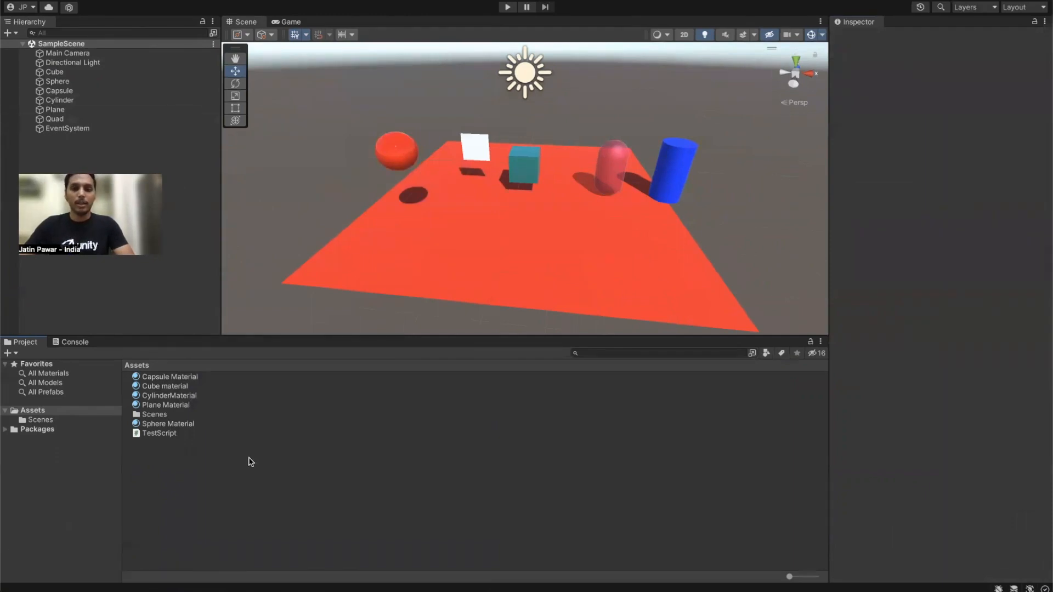
Step: Create a new Scene asset in the Assets folder
{"action": "right_click", "coordinate": [222, 497]}
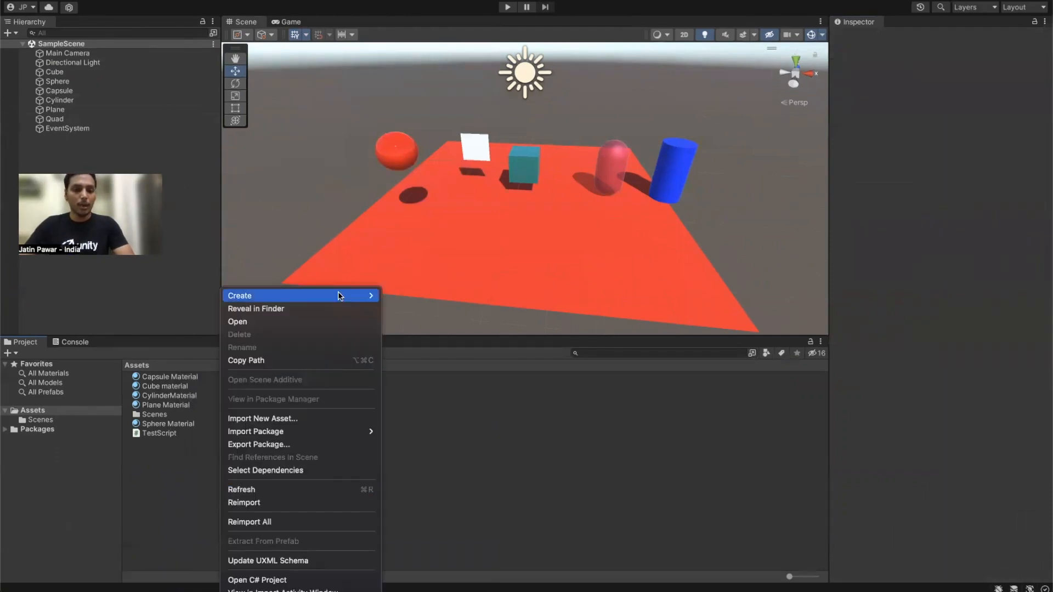
{"action": "mouse_move", "coordinate": [338, 294]}
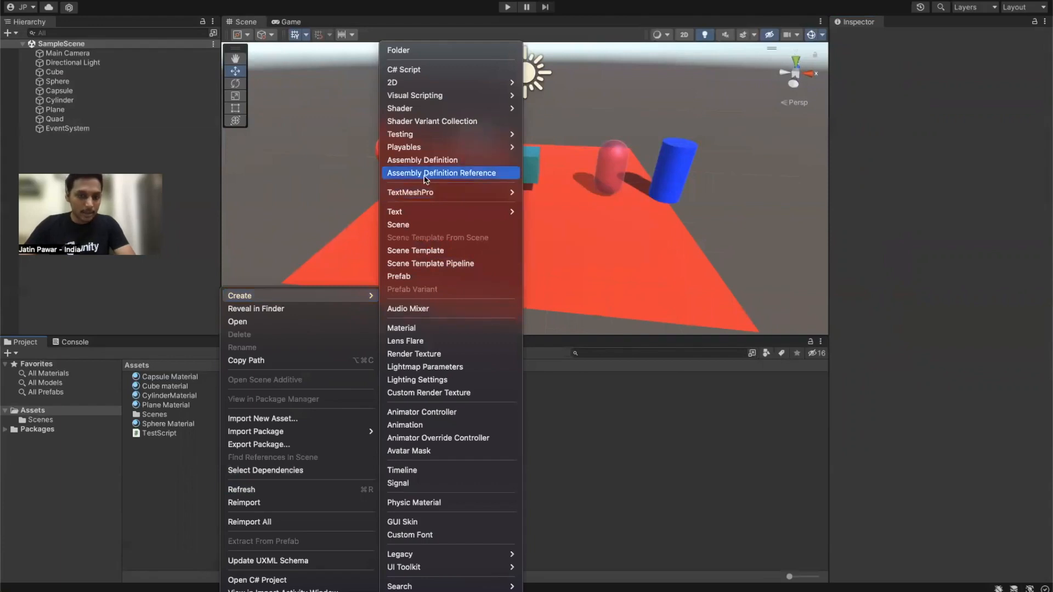
{"action": "left_click", "coordinate": [425, 226]}
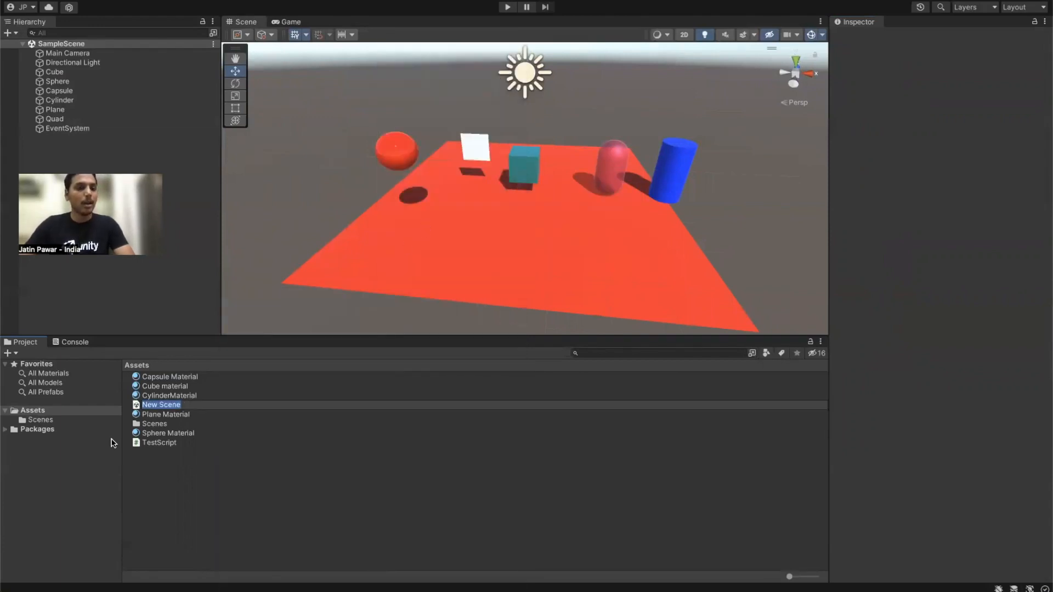
Step: Rename the new scene asset to 'UI Scene' and open it
{"action": "right_click", "coordinate": [193, 408]}
{"action": "left_click", "coordinate": [176, 407]}
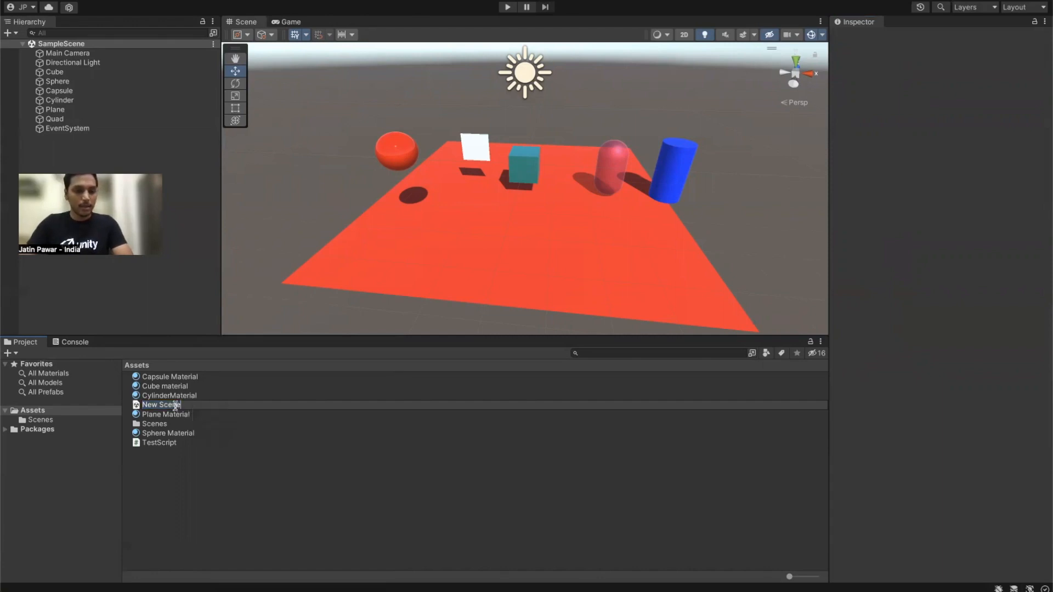
{"action": "type", "text": "UI"}
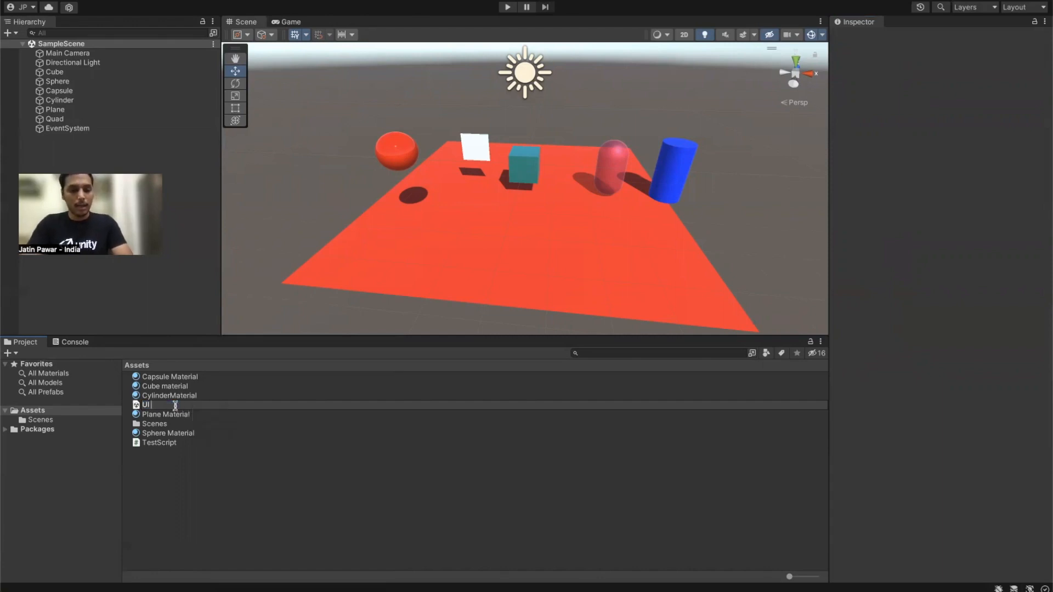
{"action": "key", "text": "Return"}
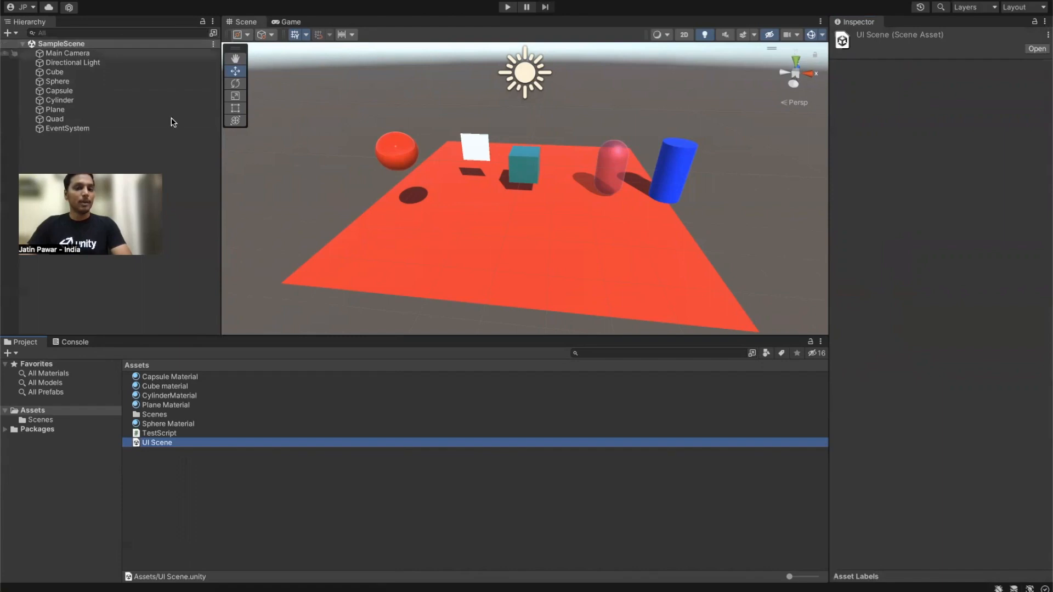
{"action": "double_click", "coordinate": [176, 445]}
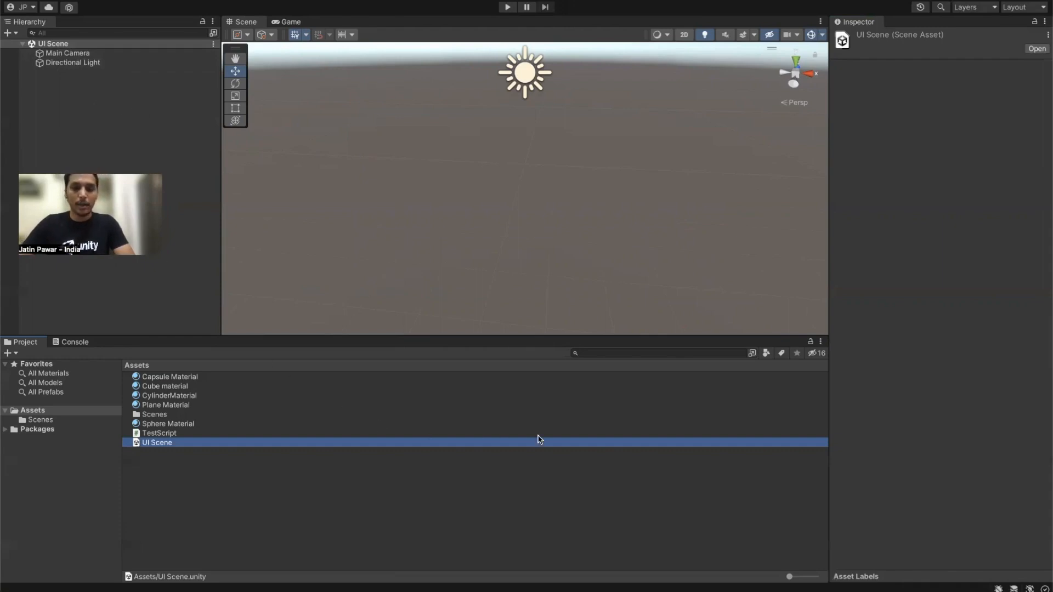
Step: Deselect the asset and bring up the Hierarchy's add-object UI submenu
{"action": "left_click", "coordinate": [742, 468]}
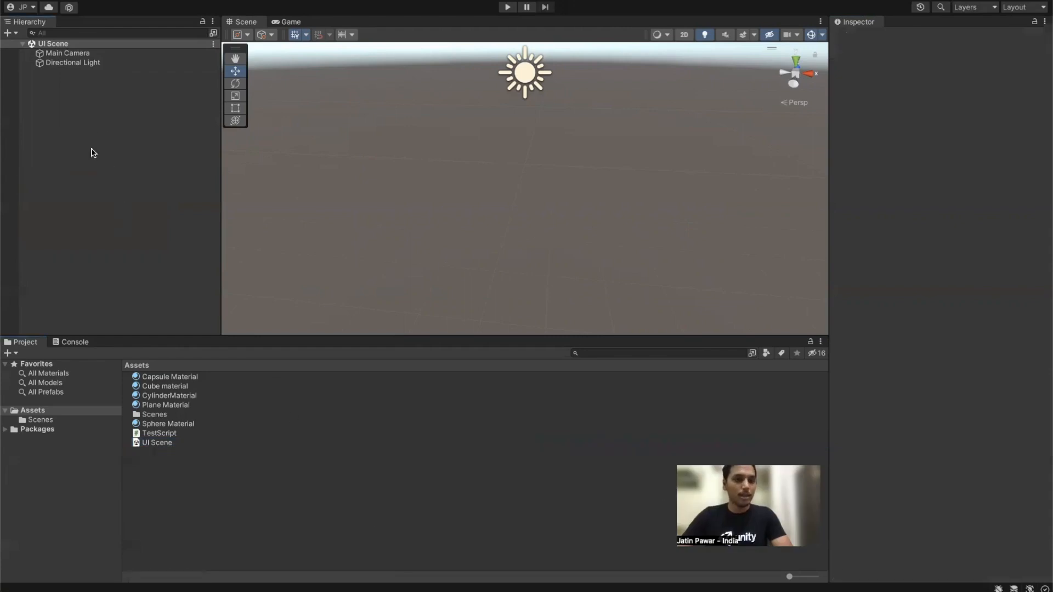
{"action": "right_click", "coordinate": [88, 141]}
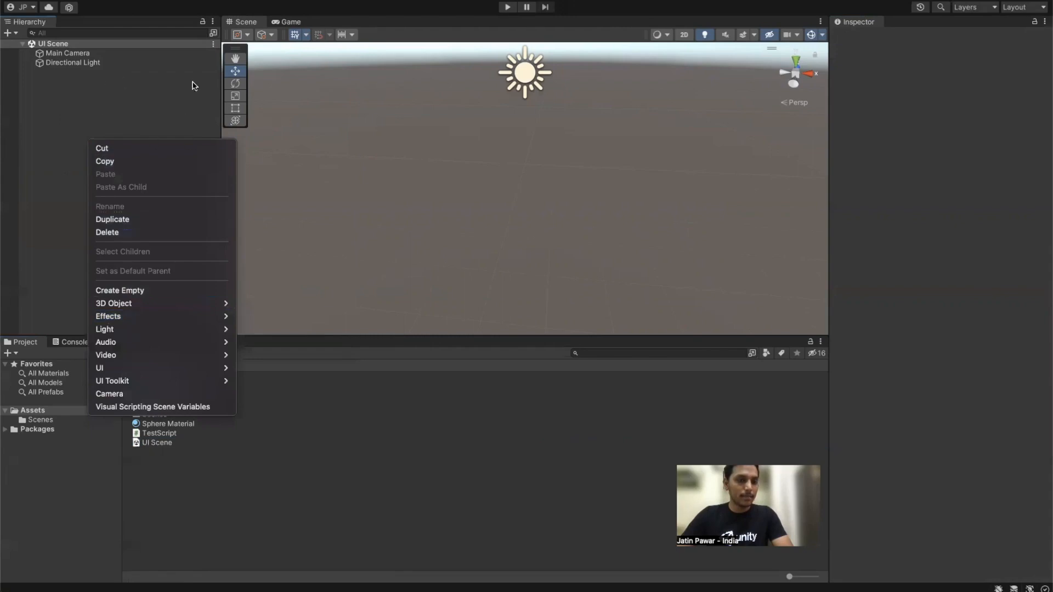
{"action": "left_click", "coordinate": [131, 103]}
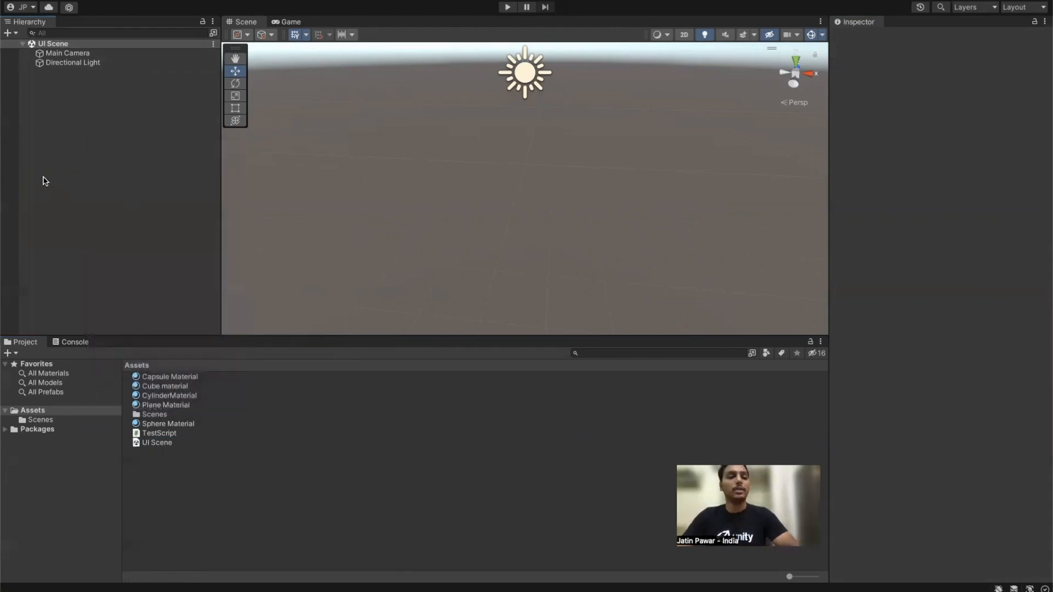
{"action": "right_click", "coordinate": [67, 141]}
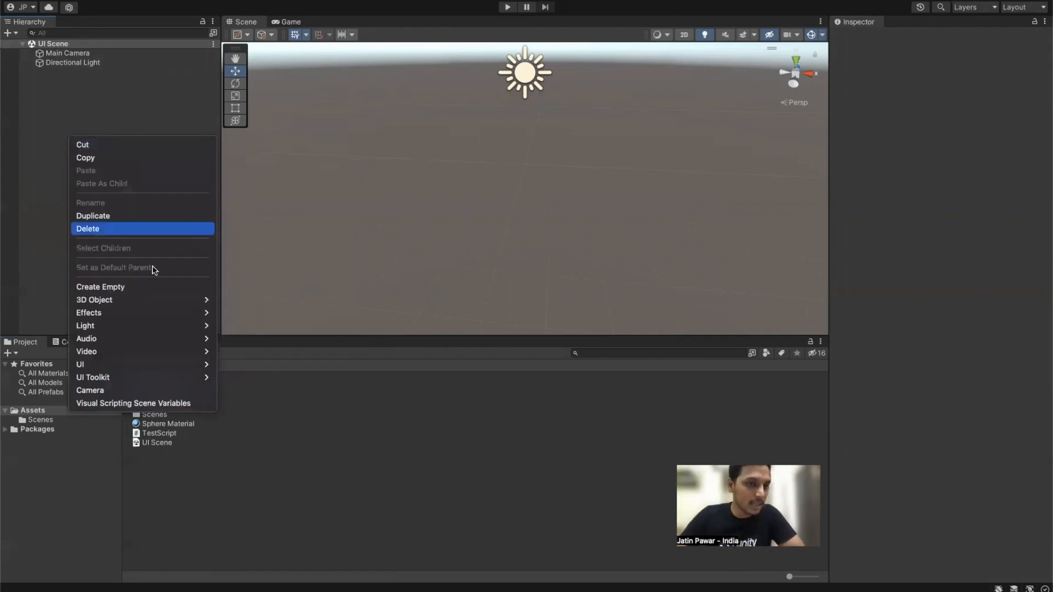
{"action": "mouse_move", "coordinate": [142, 307]}
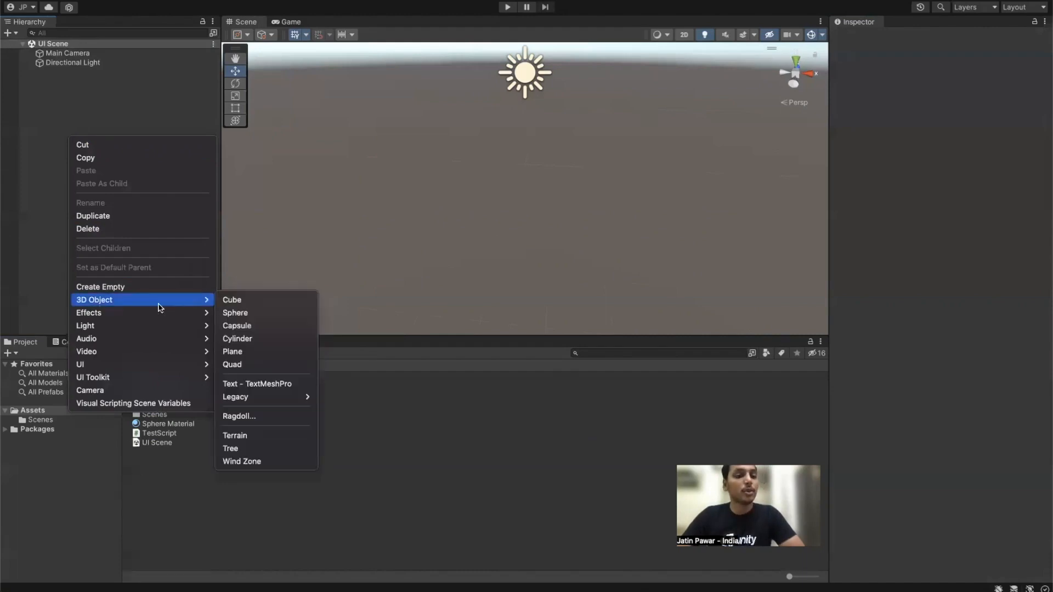
{"action": "mouse_move", "coordinate": [110, 364]}
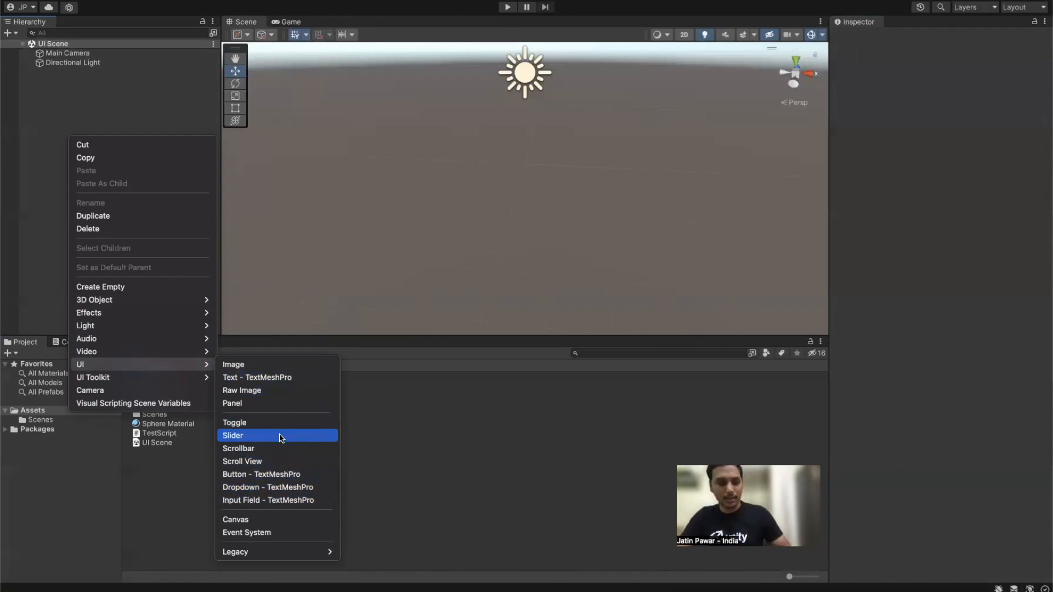
Step: Add a Text - TextMeshPro element and import the TMP Essentials, then close the importer
{"action": "left_click", "coordinate": [270, 379]}
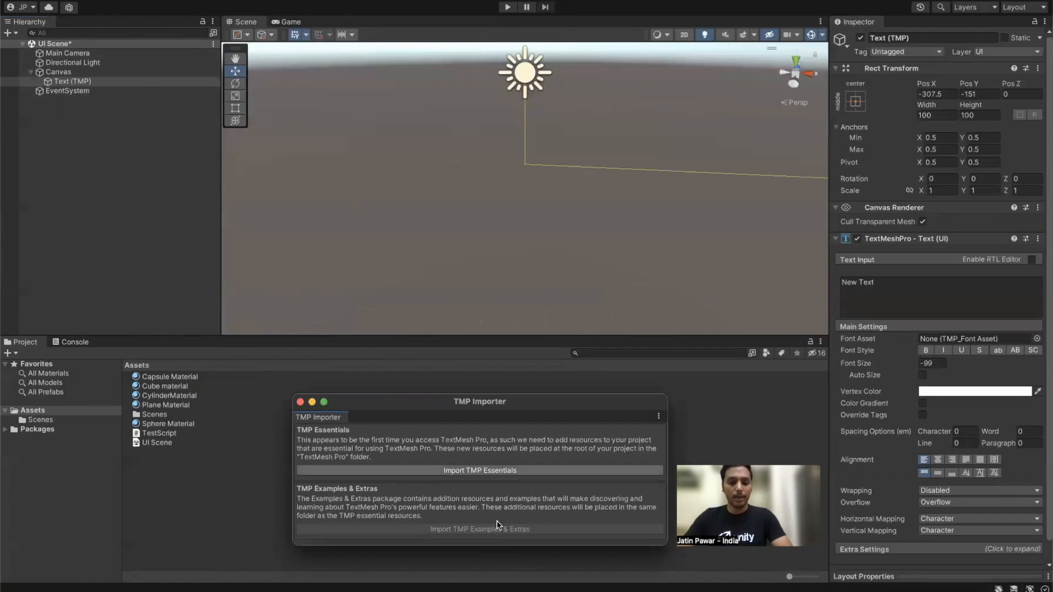
{"action": "left_click_drag", "start_coordinate": [470, 401], "coordinate": [454, 130]}
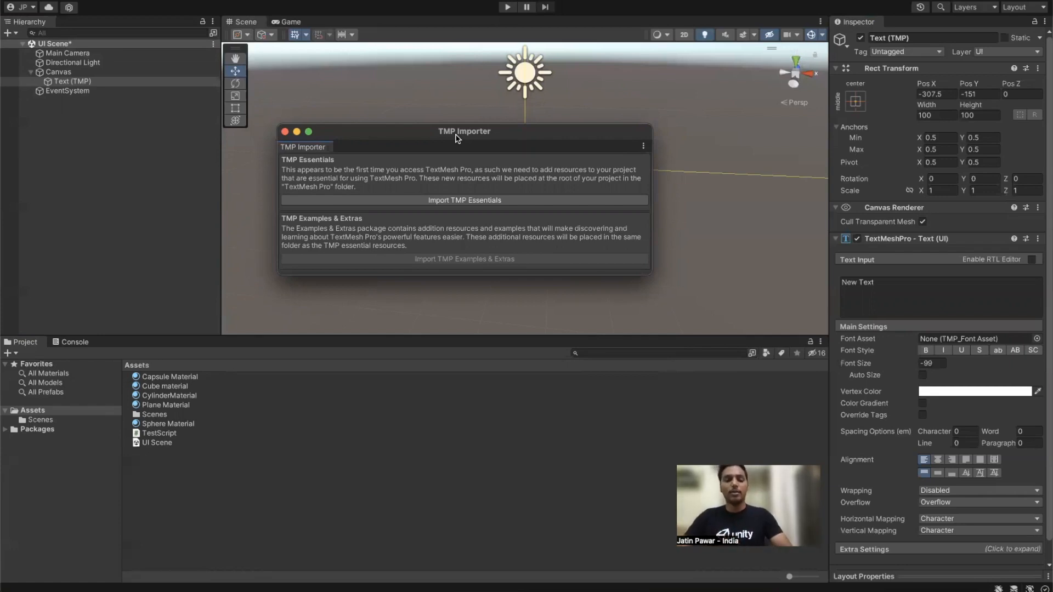
{"action": "left_click", "coordinate": [438, 202]}
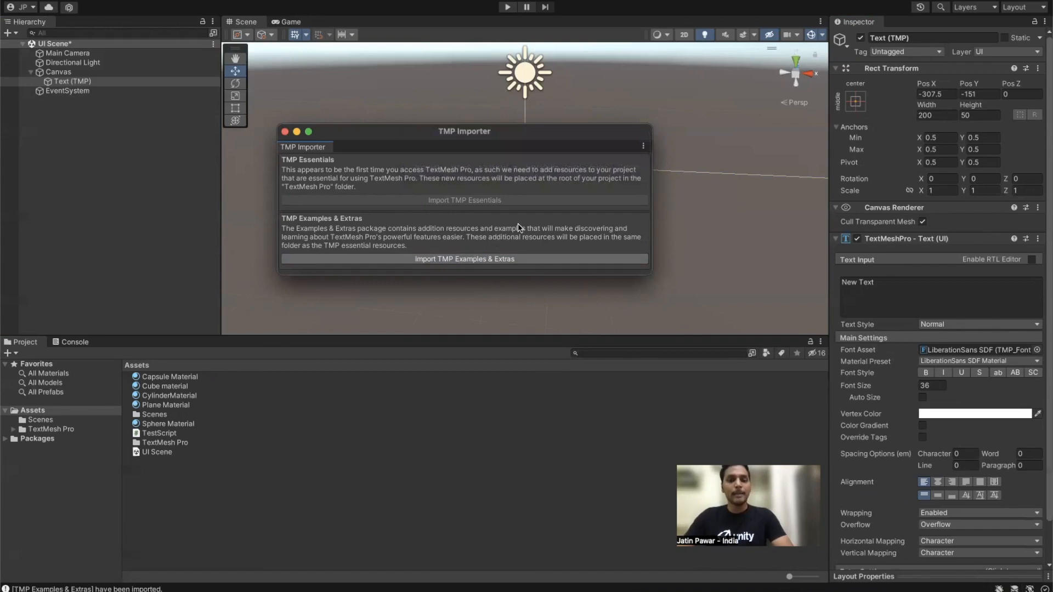
{"action": "left_click", "coordinate": [284, 132]}
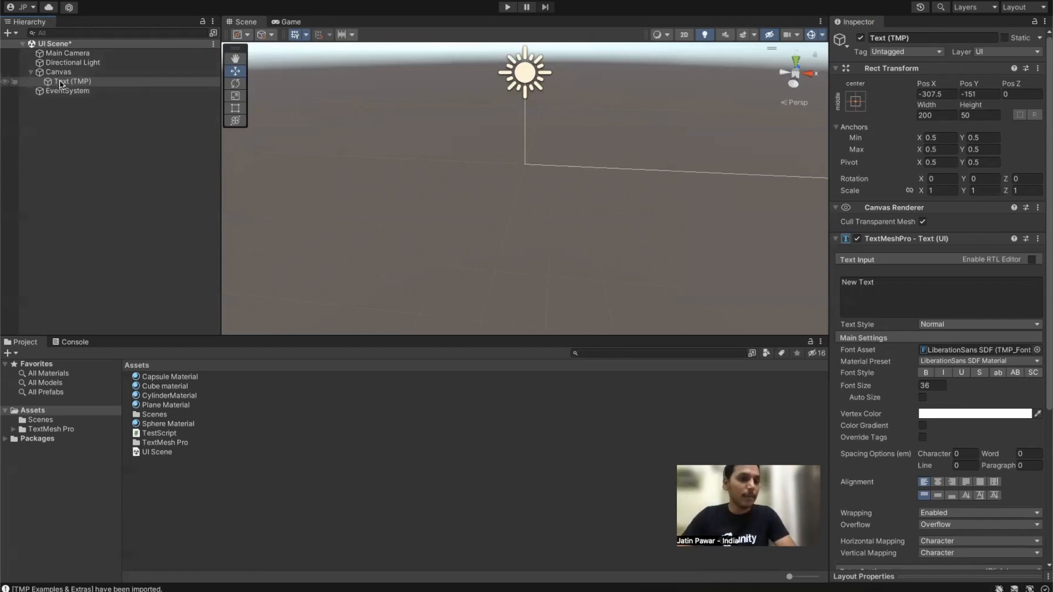
Step: Replace the Text (TMP) content 'New Text' with the presenter's name
{"action": "double_click", "coordinate": [90, 82]}
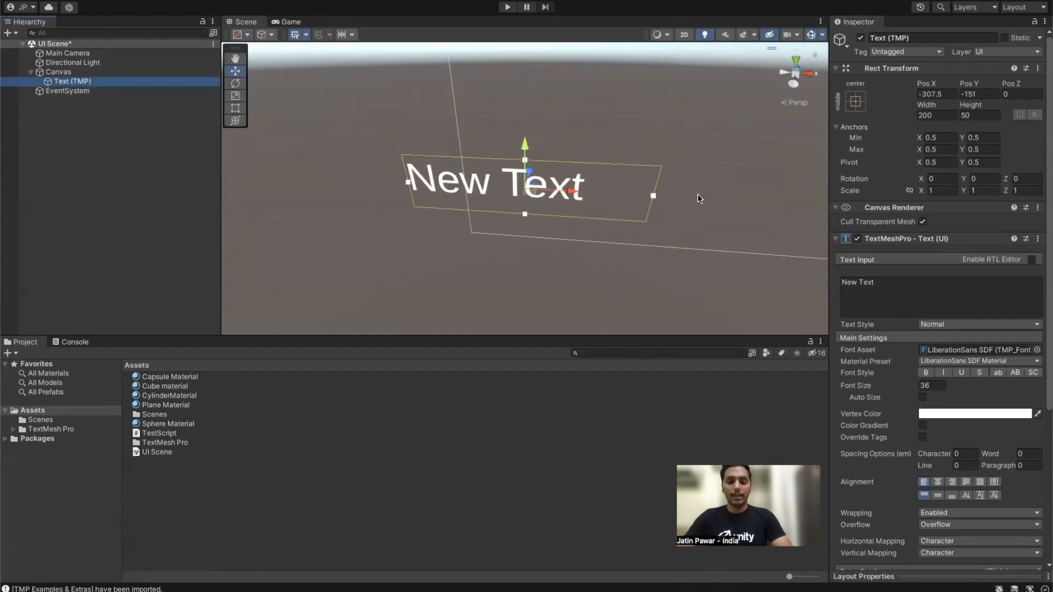
{"action": "left_click", "coordinate": [876, 305]}
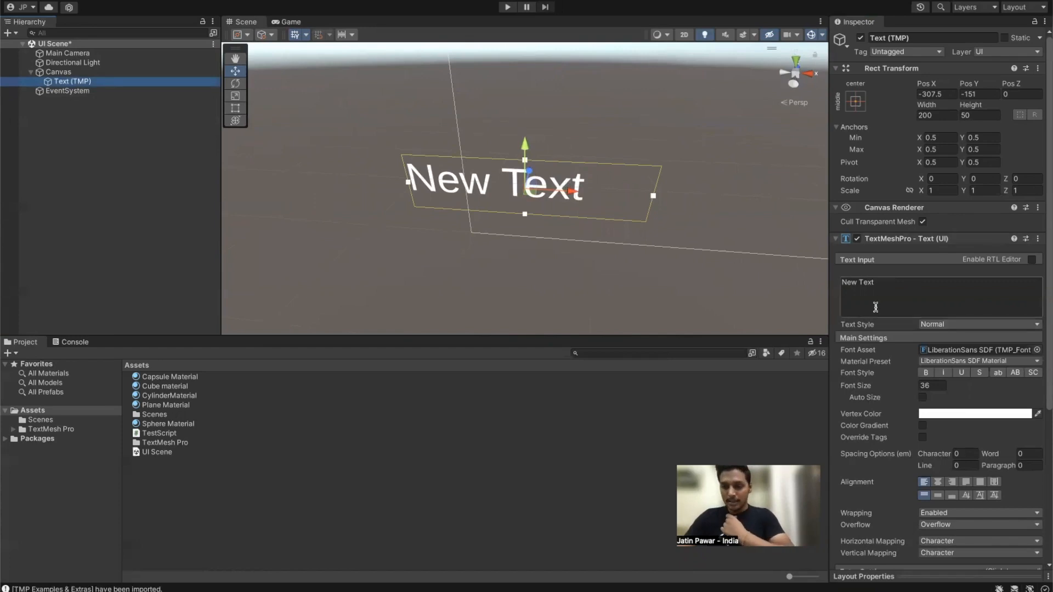
{"action": "key", "text": "ctrl+a"}
{"action": "type", "text": "jking"}
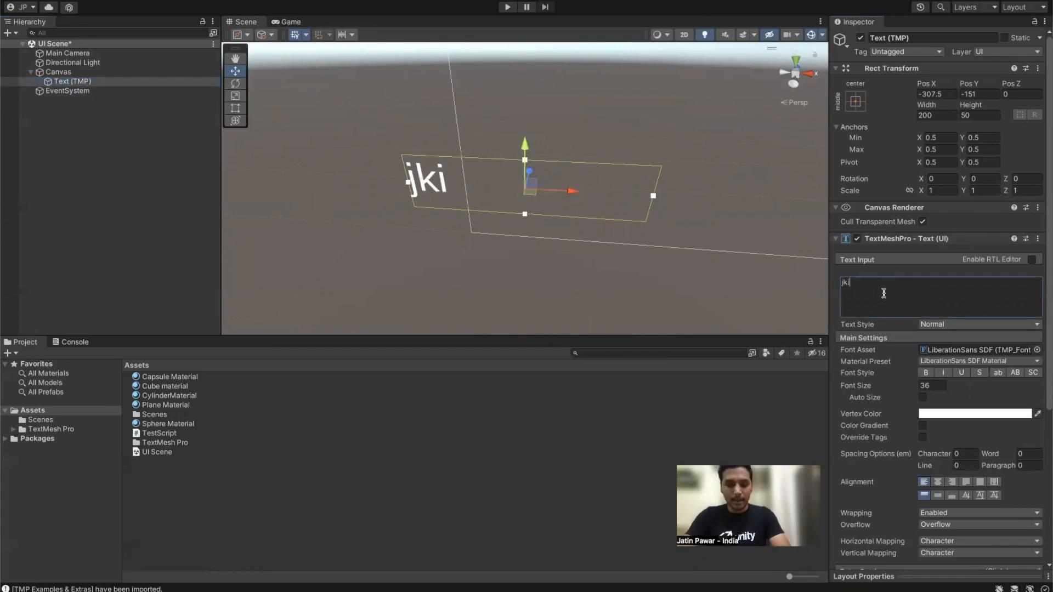
{"action": "key", "text": "BackSpace"}
{"action": "key", "text": "BackSpace"}
{"action": "key", "text": "BackSpace"}
{"action": "key", "text": "BackSpace"}
{"action": "type", "text": "atin paa"}
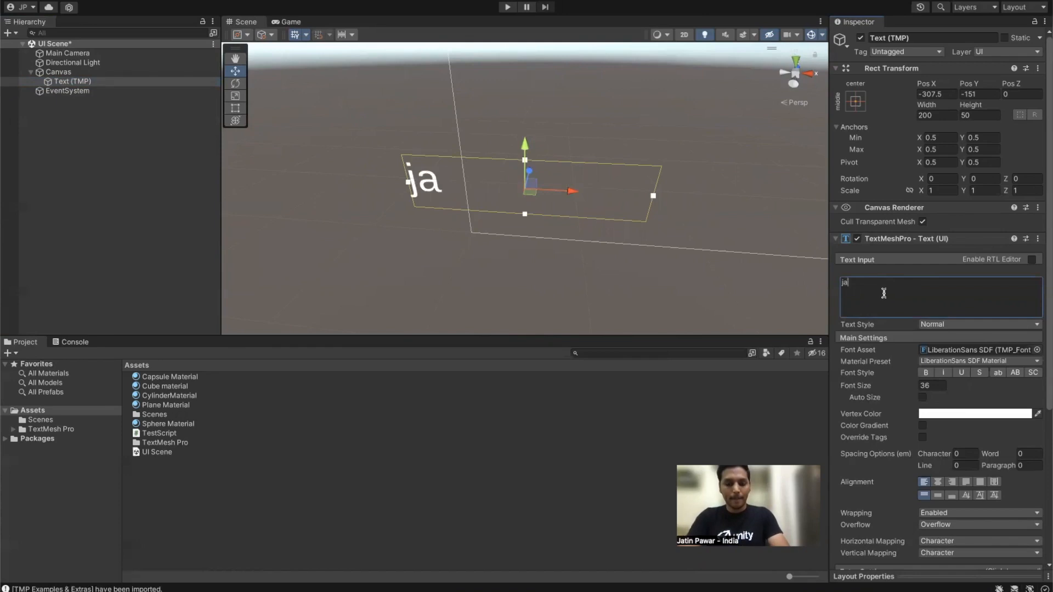
{"action": "key", "text": "BackSpace"}
{"action": "type", "text": "war"}
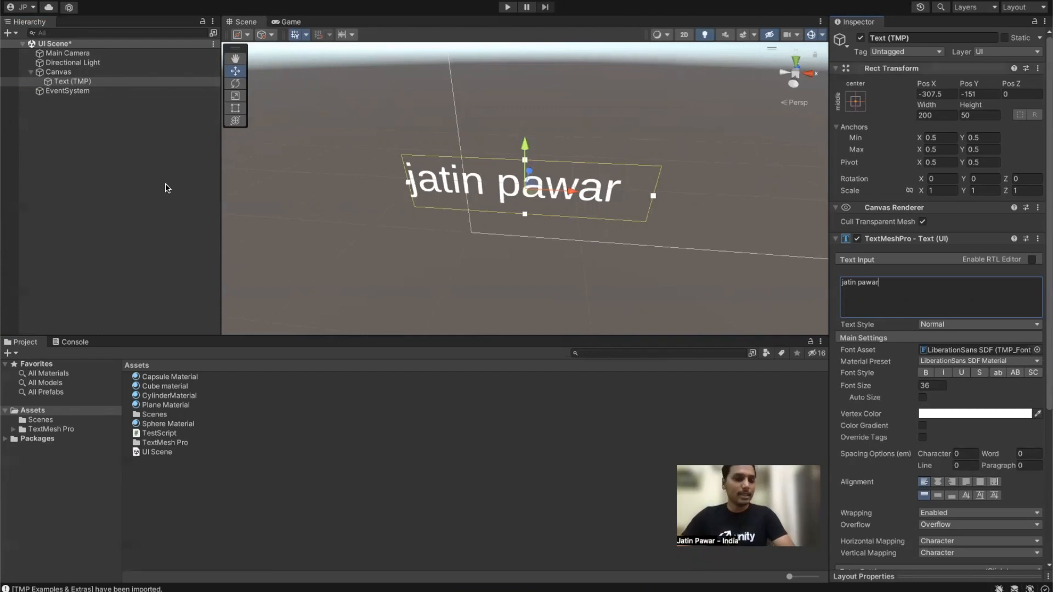
Step: Add a 3D Cube to the scene and frame it in view
{"action": "right_click", "coordinate": [132, 165]}
{"action": "mouse_move", "coordinate": [171, 332]}
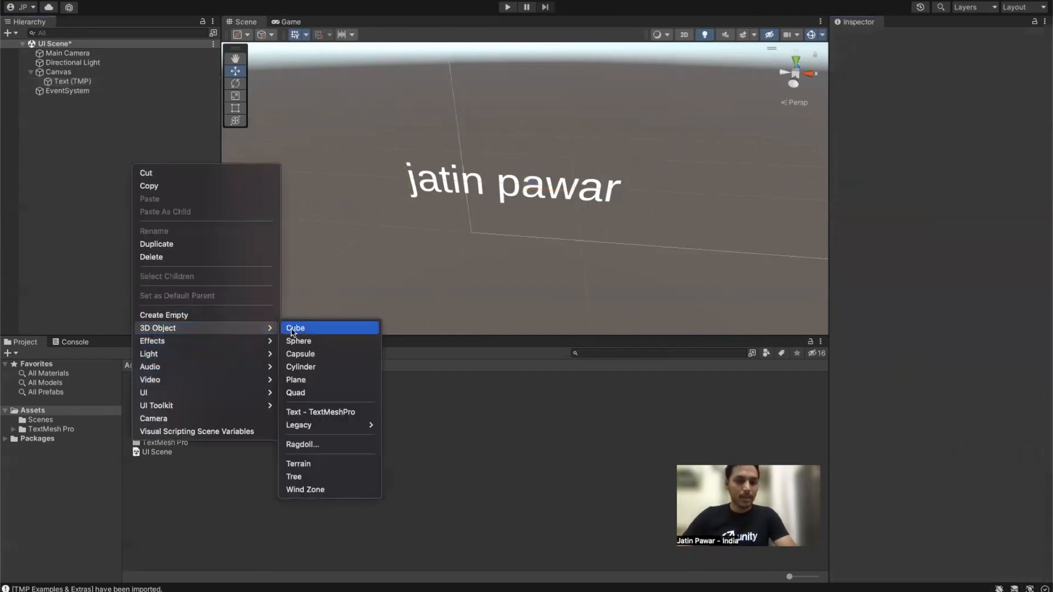
{"action": "left_click", "coordinate": [307, 330]}
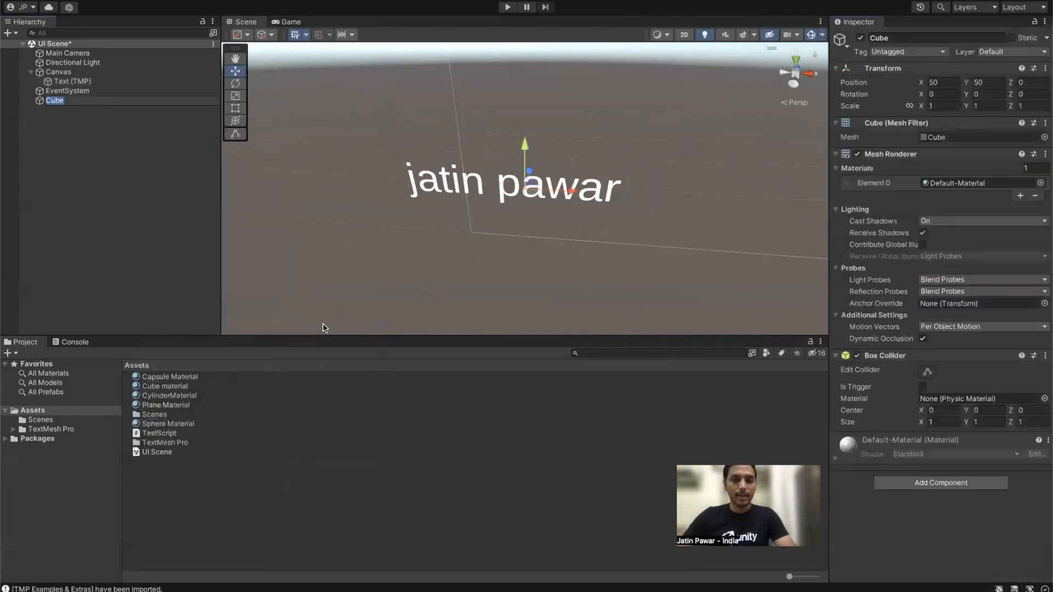
{"action": "double_click", "coordinate": [80, 100]}
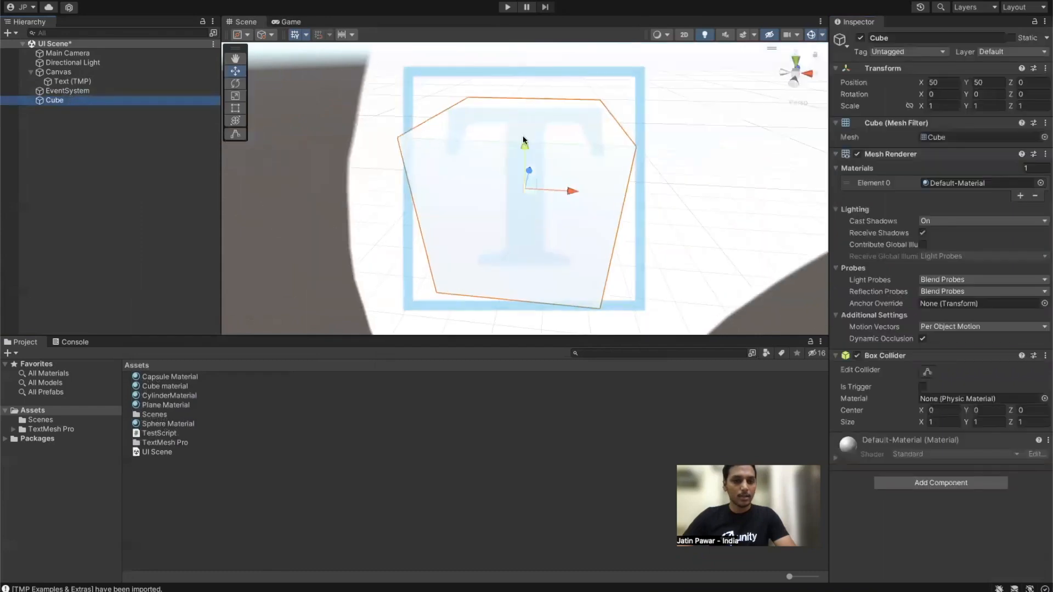
{"action": "scroll", "coordinate": [496, 159], "scroll_direction": "down", "scroll_amount": 5}
{"action": "scroll", "coordinate": [509, 188], "scroll_direction": "down", "scroll_amount": 5}
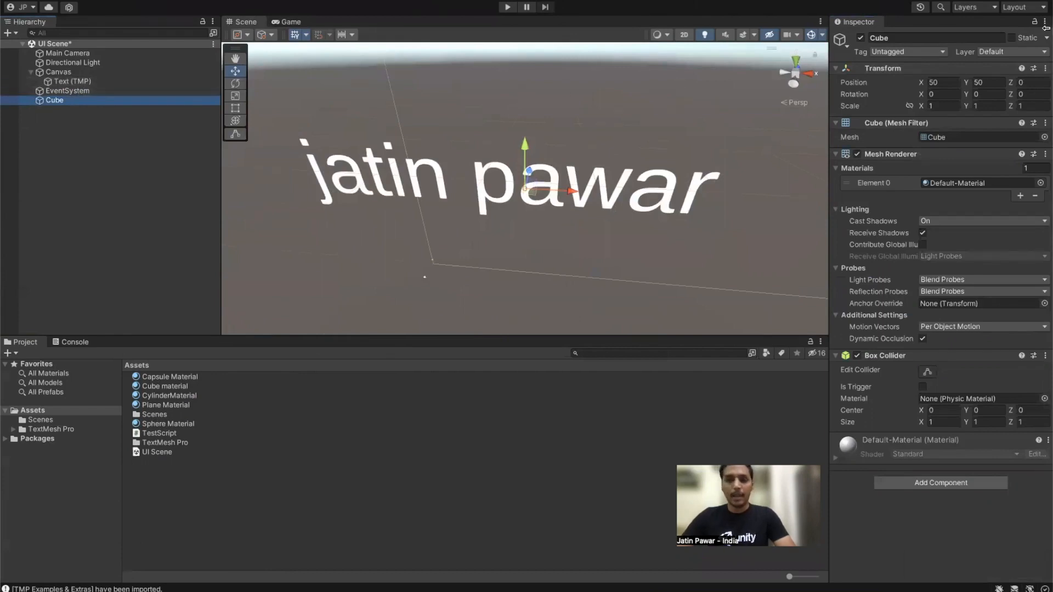
Step: Set the cube's position to 0, 0, 0 and frame it in the view
{"action": "left_click", "coordinate": [943, 83]}
{"action": "type", "text": "0"}
{"action": "key", "text": "Tab"}
{"action": "type", "text": "0"}
{"action": "key", "text": "Return"}
{"action": "left_click", "coordinate": [114, 103]}
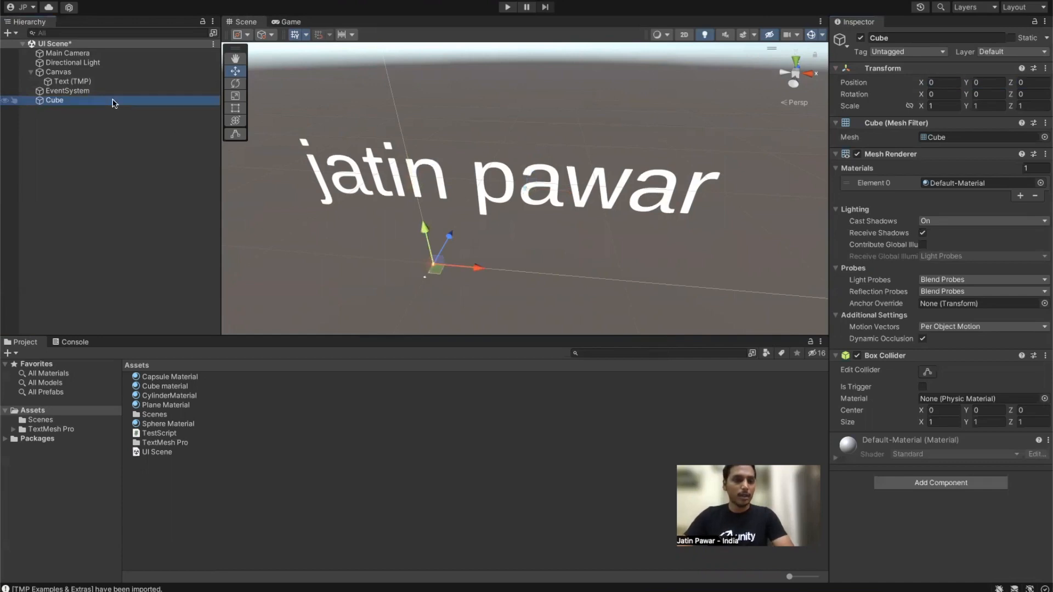
{"action": "key", "text": "f"}
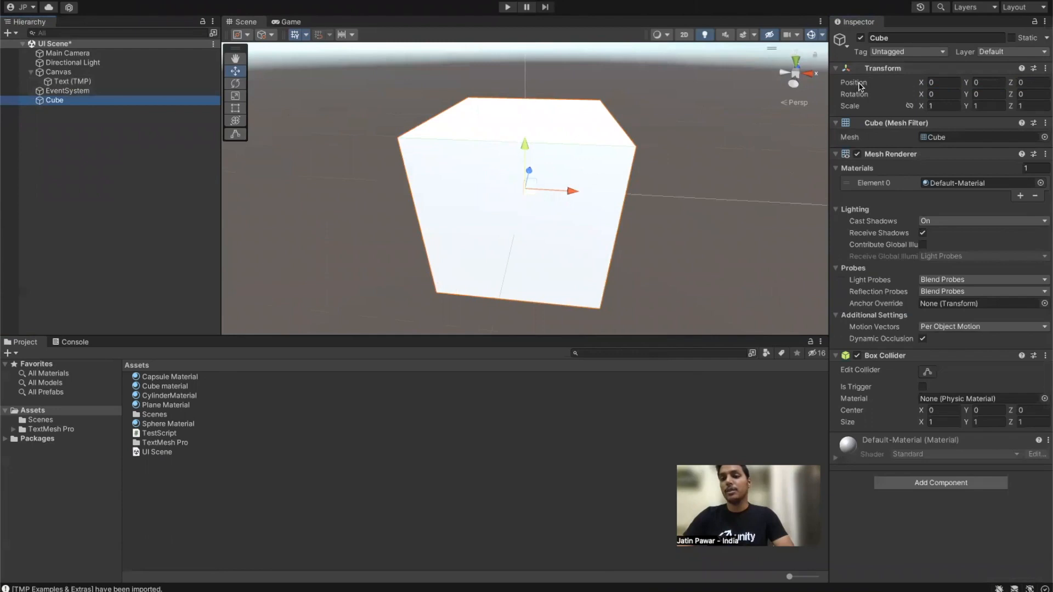
{"action": "left_click", "coordinate": [61, 81]}
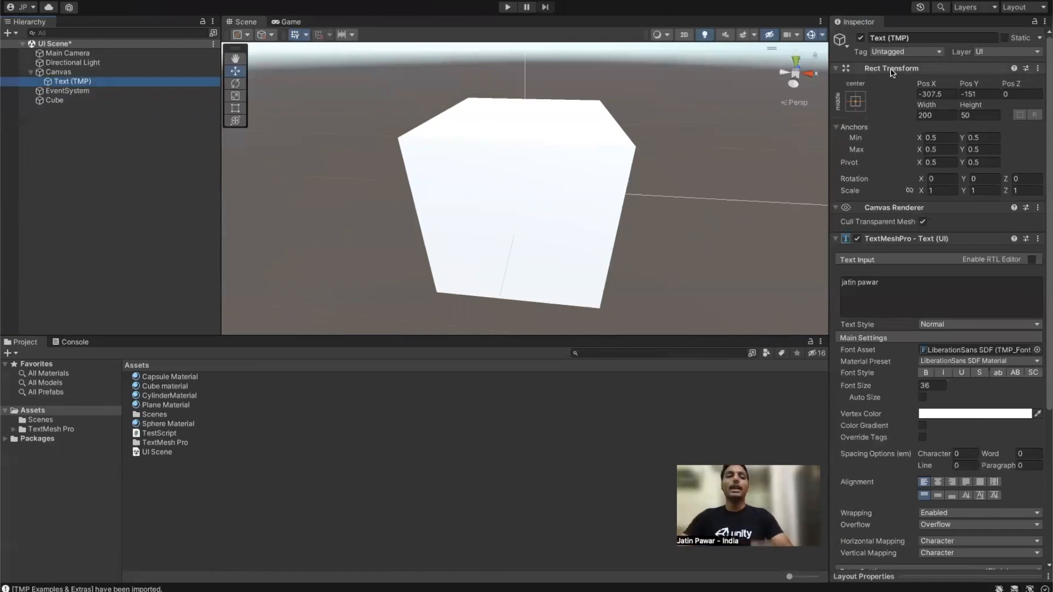
{"action": "double_click", "coordinate": [117, 82]}
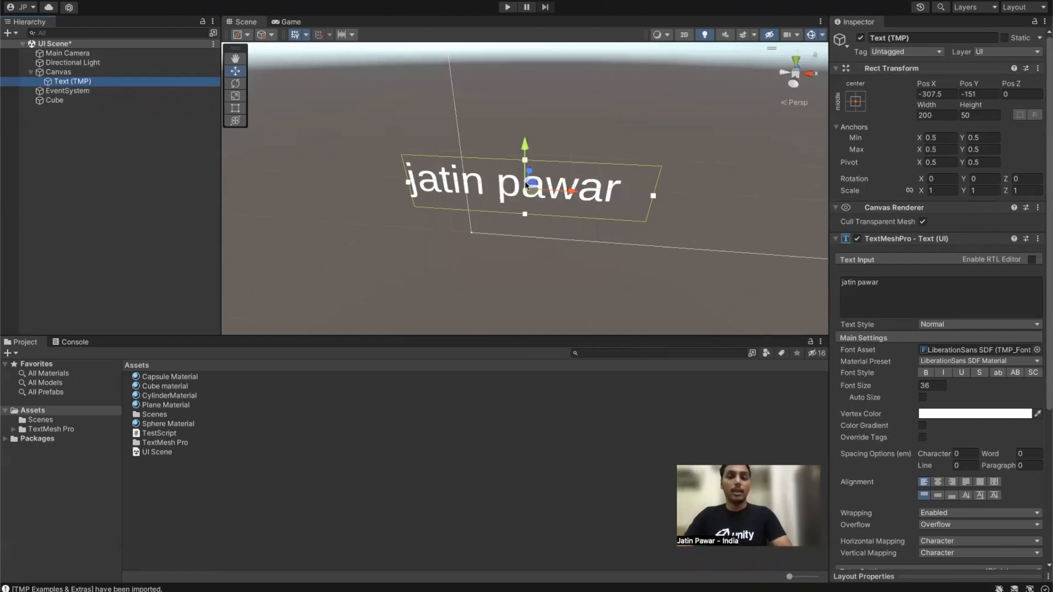
{"action": "left_click", "coordinate": [66, 86]}
{"action": "left_click", "coordinate": [83, 90]}
{"action": "left_click", "coordinate": [80, 73]}
{"action": "left_click", "coordinate": [81, 84]}
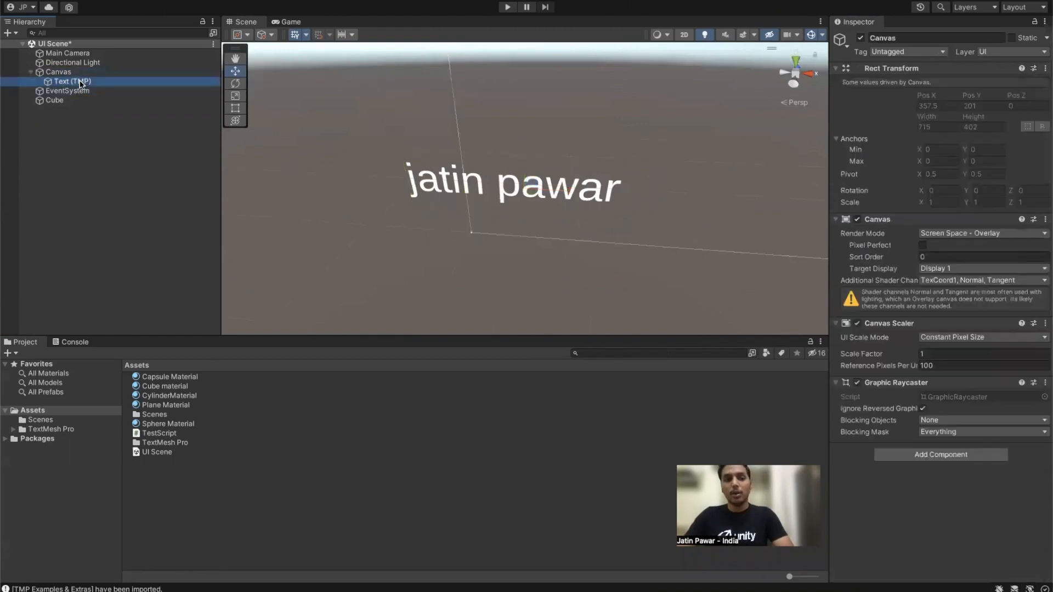
Step: Reset the text's Rect Transform to position 0, 0 and size 100 by 100, then view it
{"action": "left_click", "coordinate": [1038, 69]}
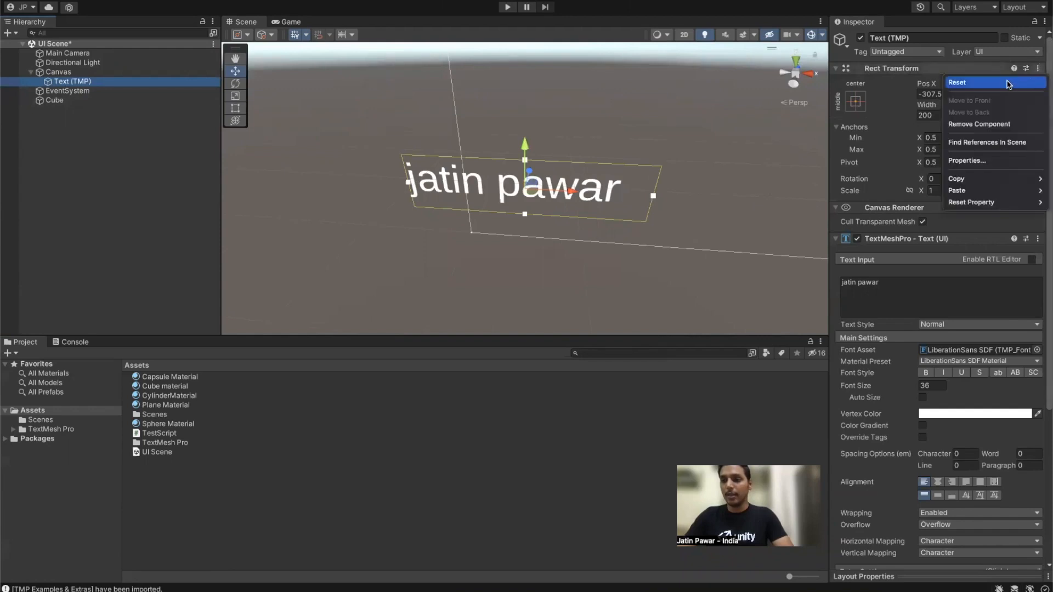
{"action": "left_click", "coordinate": [1009, 84]}
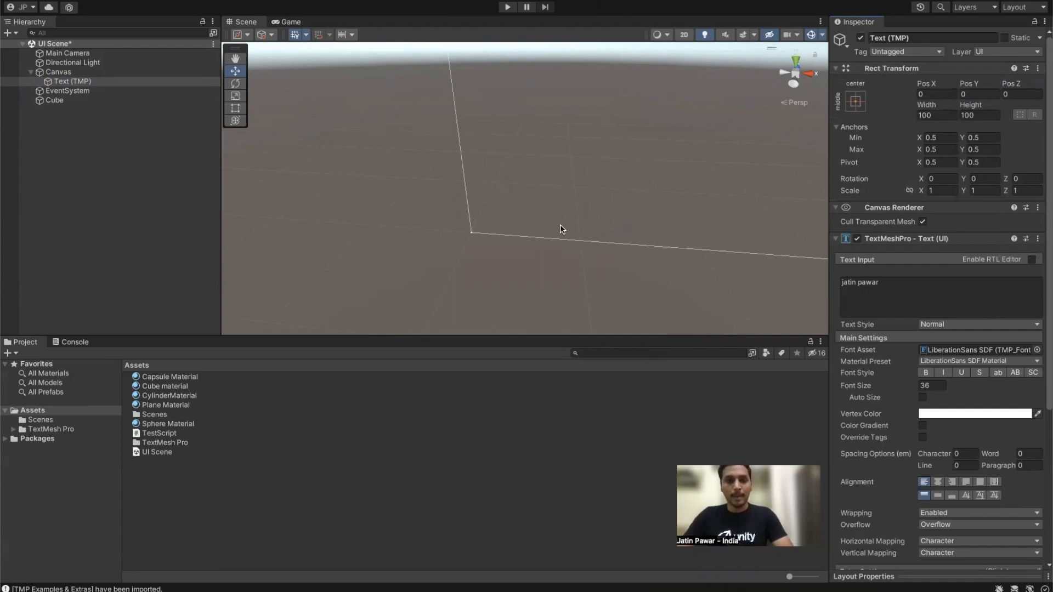
{"action": "right_click_drag", "start_coordinate": [561, 201], "coordinate": [648, 115]}
{"action": "double_click", "coordinate": [72, 81]}
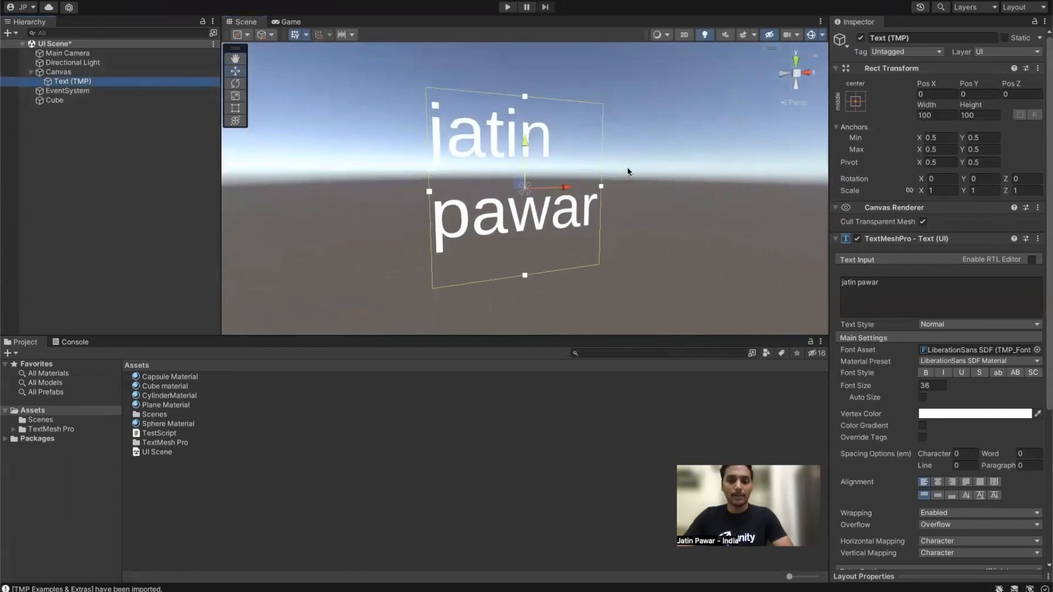
{"action": "right_click_drag", "start_coordinate": [648, 178], "coordinate": [590, 177]}
{"action": "key", "text": "a"}
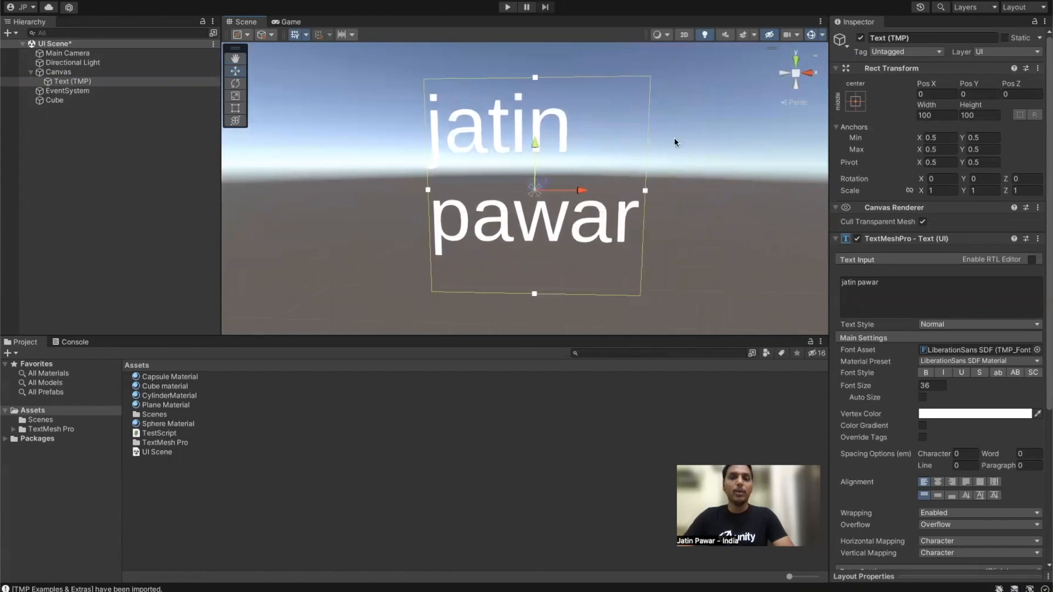
Step: Switch the Scene view to 2D, zoom and pan to frame the Canvas, then select Canvas
{"action": "left_click", "coordinate": [684, 35]}
{"action": "key", "text": "t"}
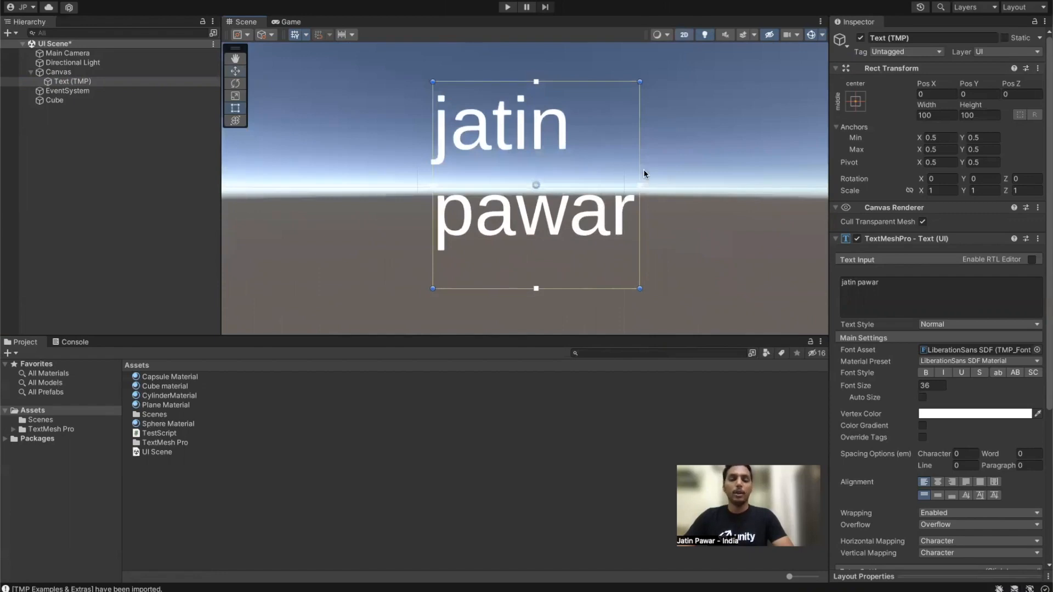
{"action": "scroll", "coordinate": [644, 168], "scroll_direction": "down", "scroll_amount": 6}
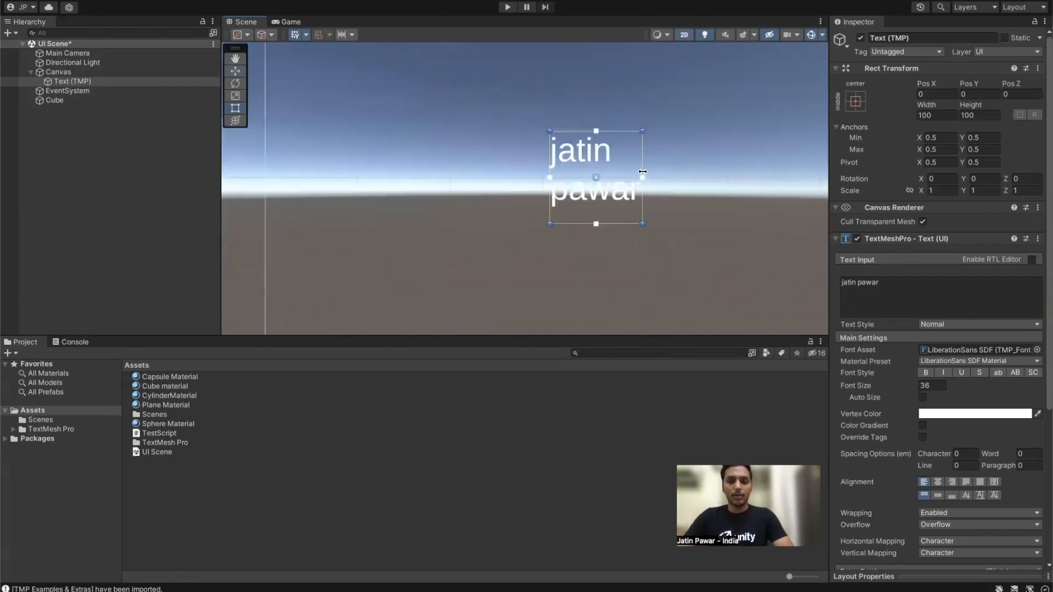
{"action": "middle_click_drag", "start_coordinate": [725, 135], "coordinate": [667, 152]}
{"action": "scroll", "coordinate": [658, 159], "scroll_direction": "up", "scroll_amount": 3}
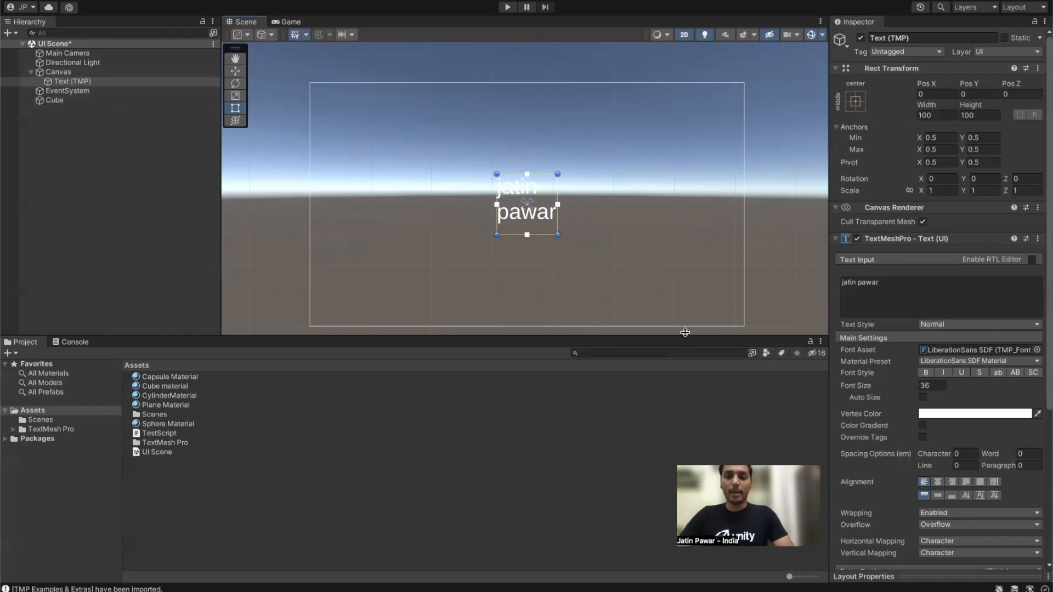
{"action": "left_click", "coordinate": [58, 72]}
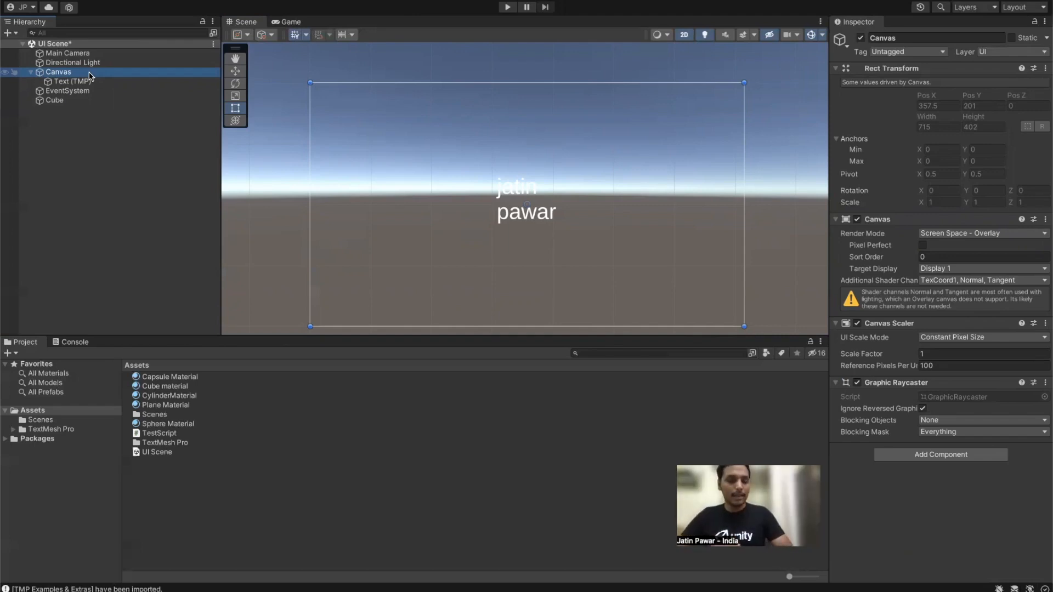
Step: Keep the Canvas render mode at Screen Space - Overlay and preview it in the Game view
{"action": "left_click", "coordinate": [59, 73]}
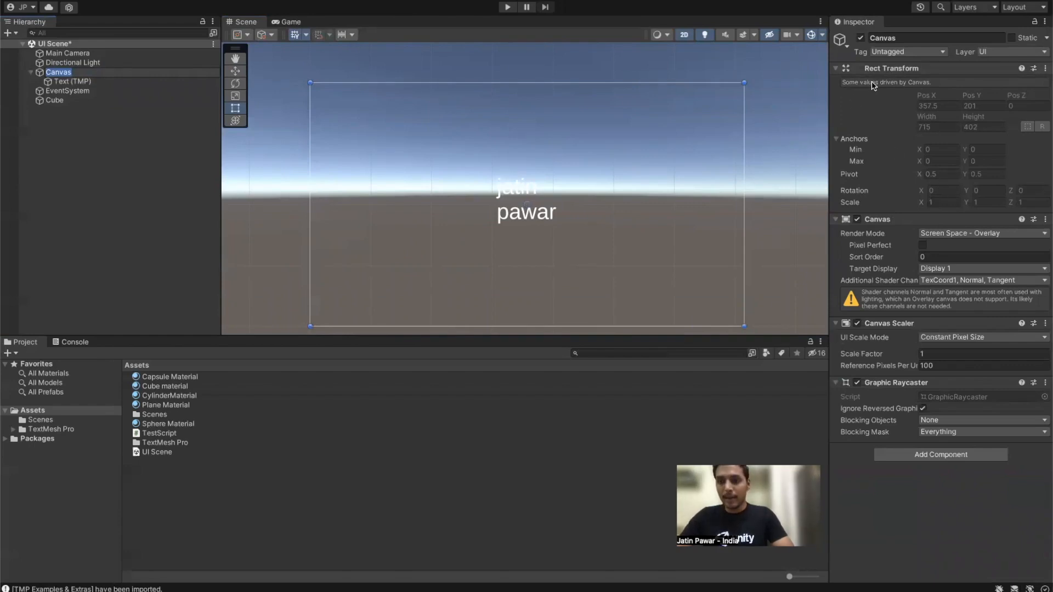
{"action": "left_click", "coordinate": [82, 73]}
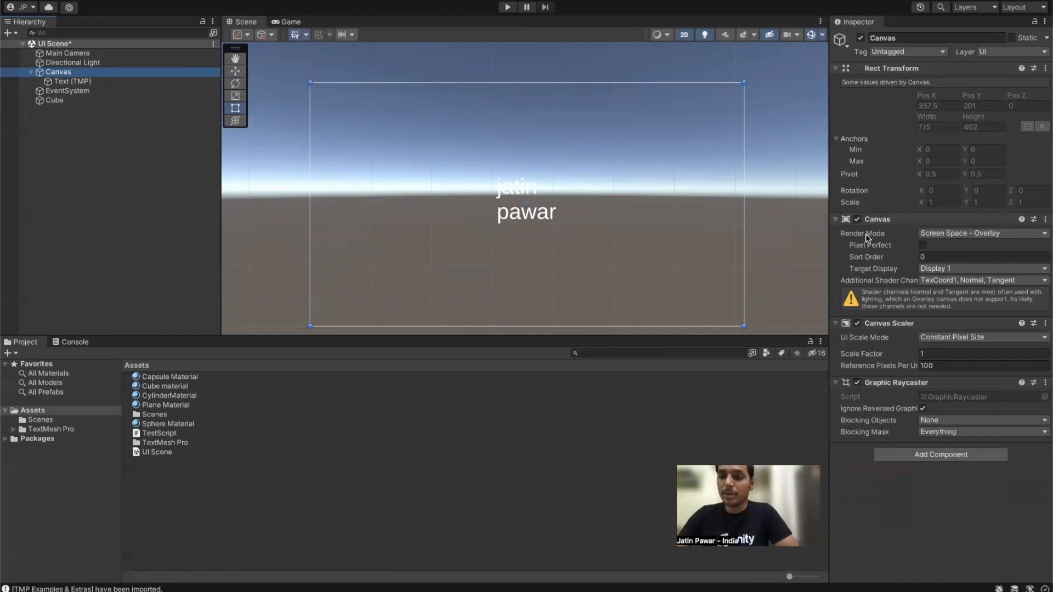
{"action": "left_click", "coordinate": [927, 234]}
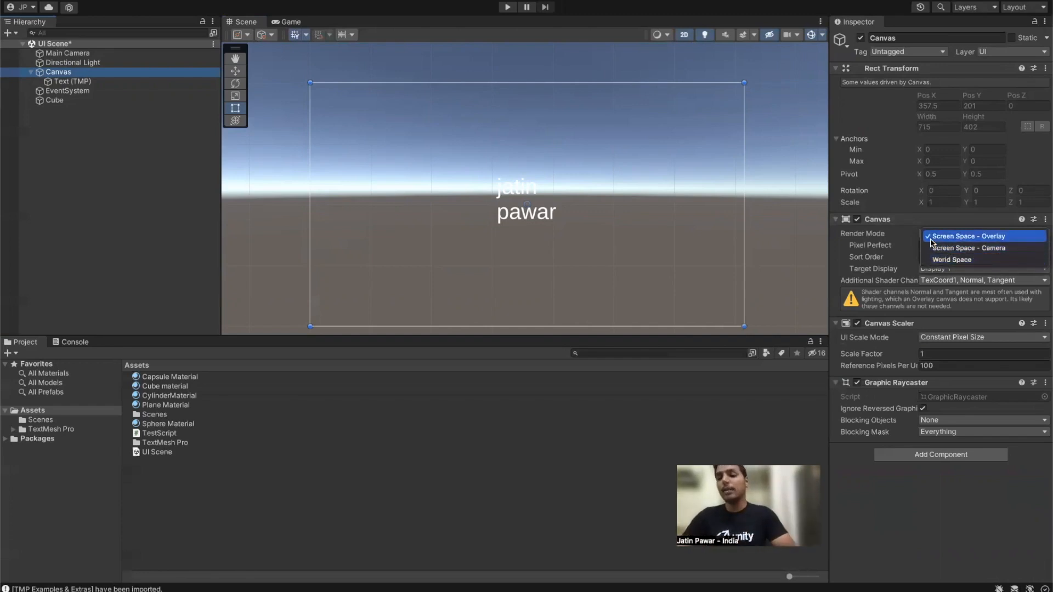
{"action": "left_click", "coordinate": [928, 236]}
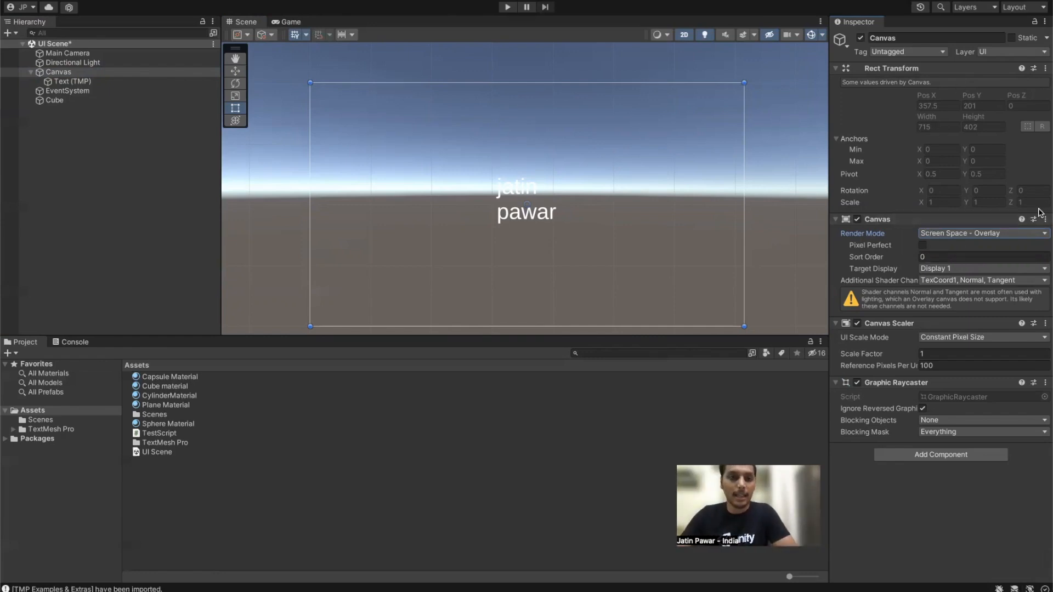
{"action": "left_click", "coordinate": [285, 22]}
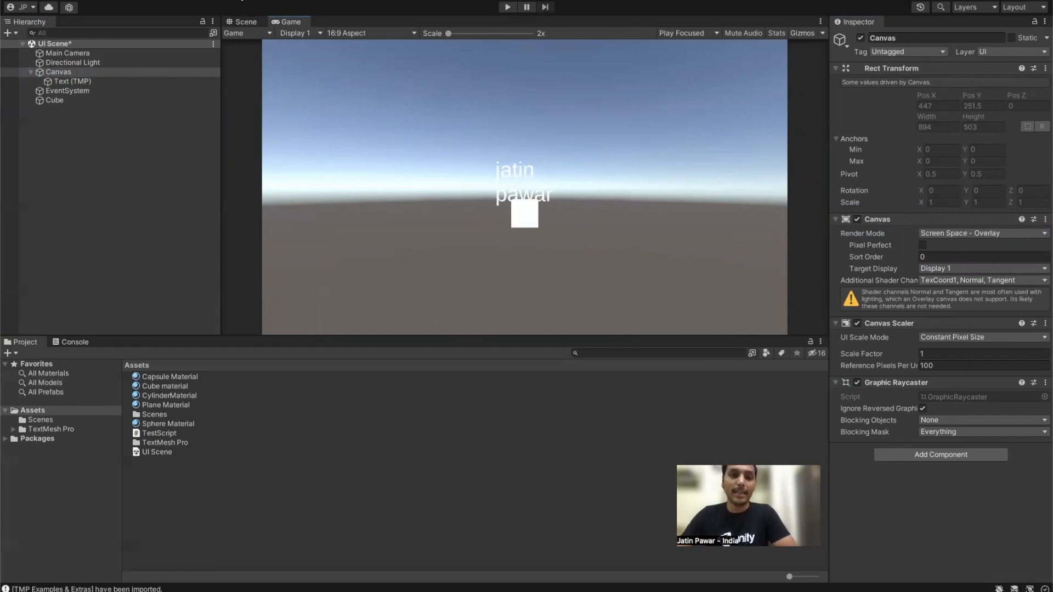
Step: Go back to the Scene view, frame the Canvas and turn off 2D mode
{"action": "left_click", "coordinate": [245, 21]}
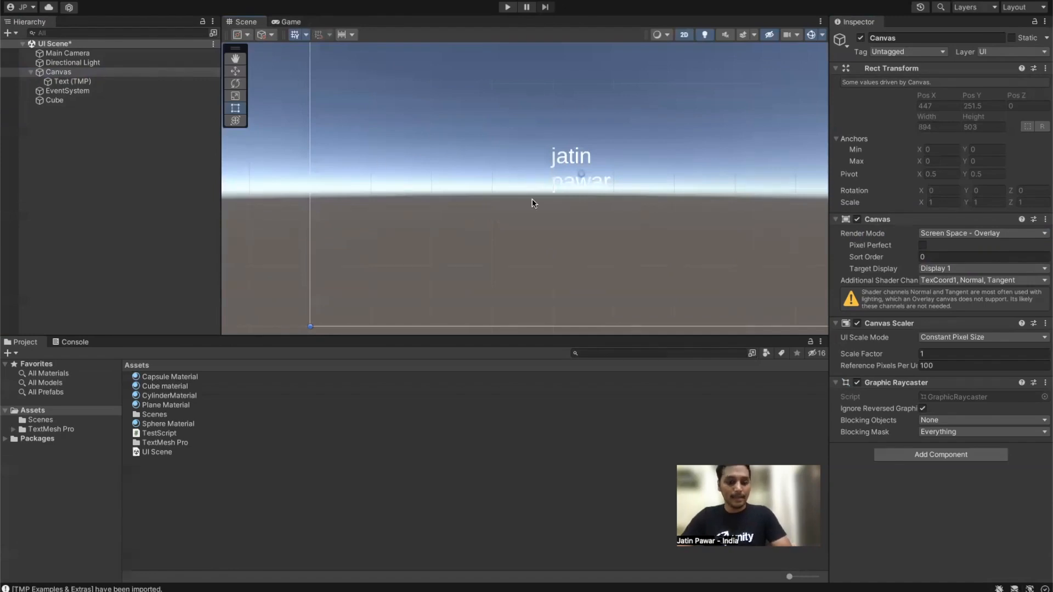
{"action": "key", "text": "f"}
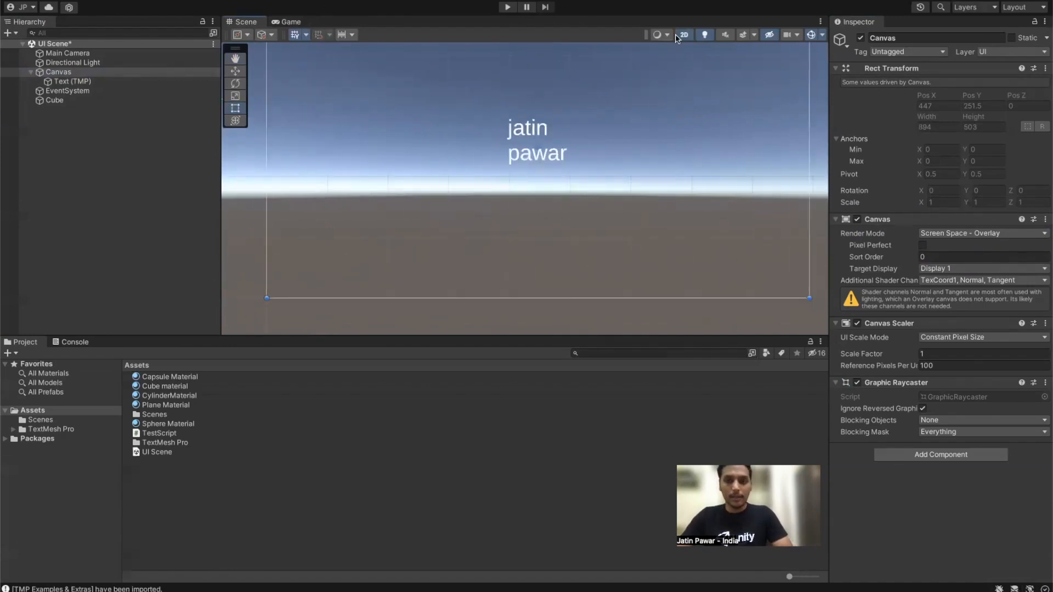
{"action": "left_click", "coordinate": [684, 34]}
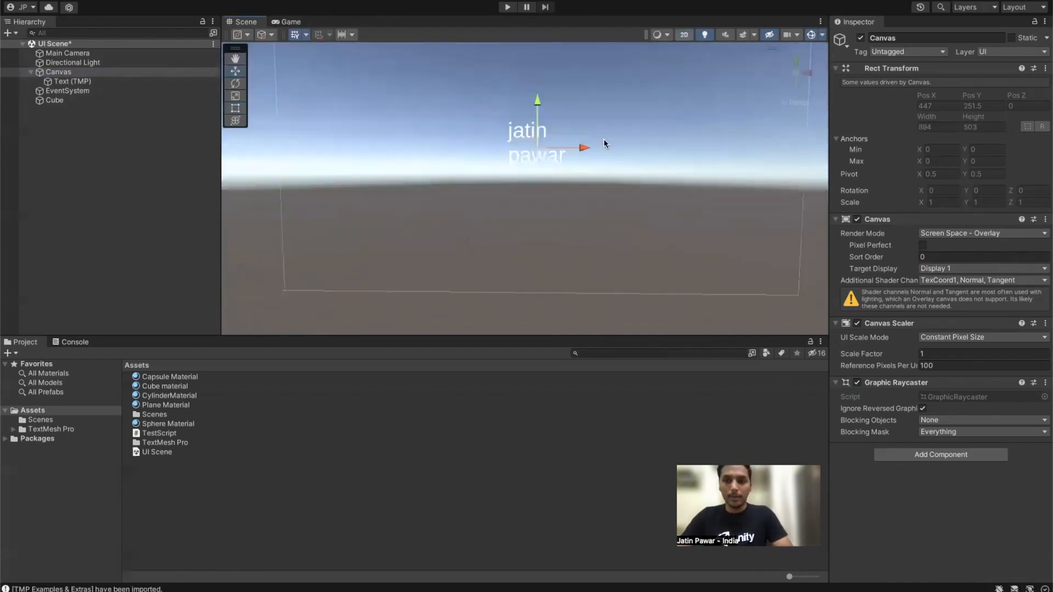
Step: Frame the Main Camera and orbit to see the cube and light
{"action": "left_click", "coordinate": [82, 54]}
{"action": "key", "text": "f"}
{"action": "left_click_drag", "start_coordinate": [578, 179], "coordinate": [557, 220], "text": "alt"}
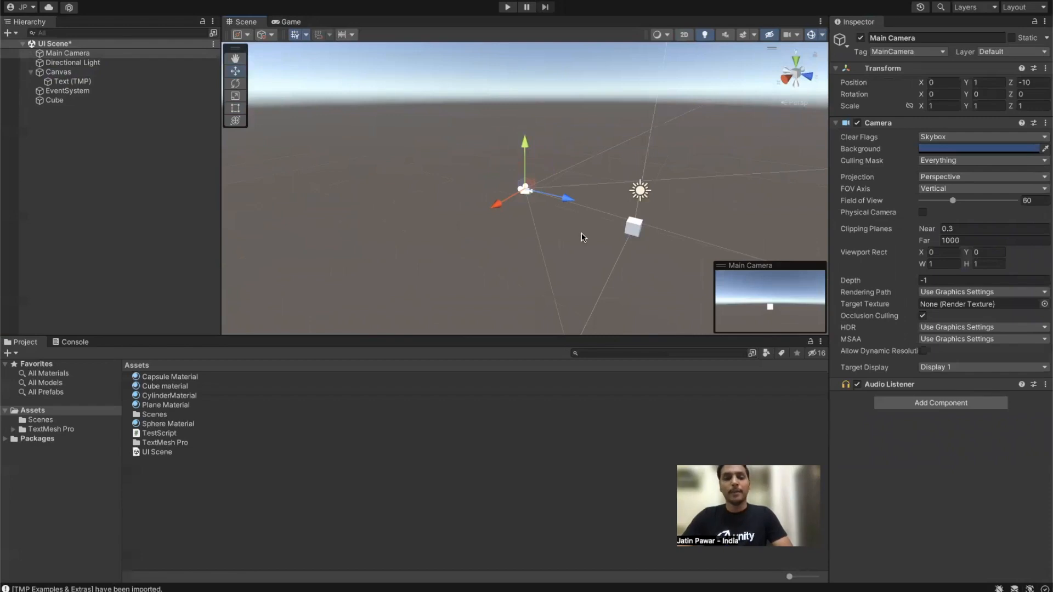
Step: Select the Canvas, then orbit and zoom in around it
{"action": "left_click", "coordinate": [58, 71]}
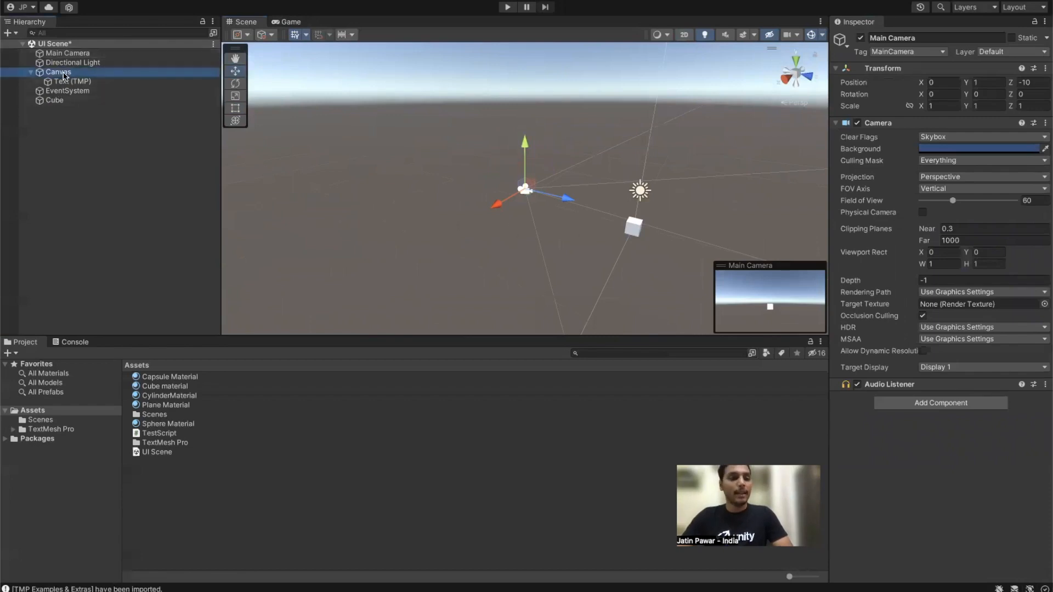
{"action": "left_click_drag", "start_coordinate": [468, 156], "coordinate": [583, 182], "text": "alt"}
{"action": "right_click_drag", "start_coordinate": [426, 185], "coordinate": [664, 161], "text": "alt"}
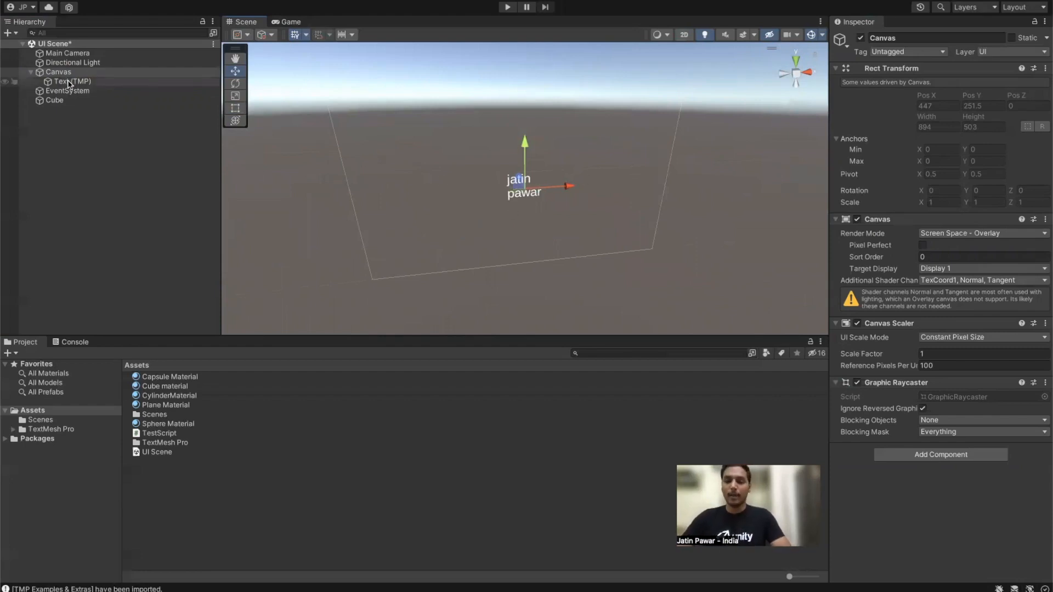
Step: Review the Canvas render mode choices, keeping Screen Space - Overlay
{"action": "left_click", "coordinate": [944, 233]}
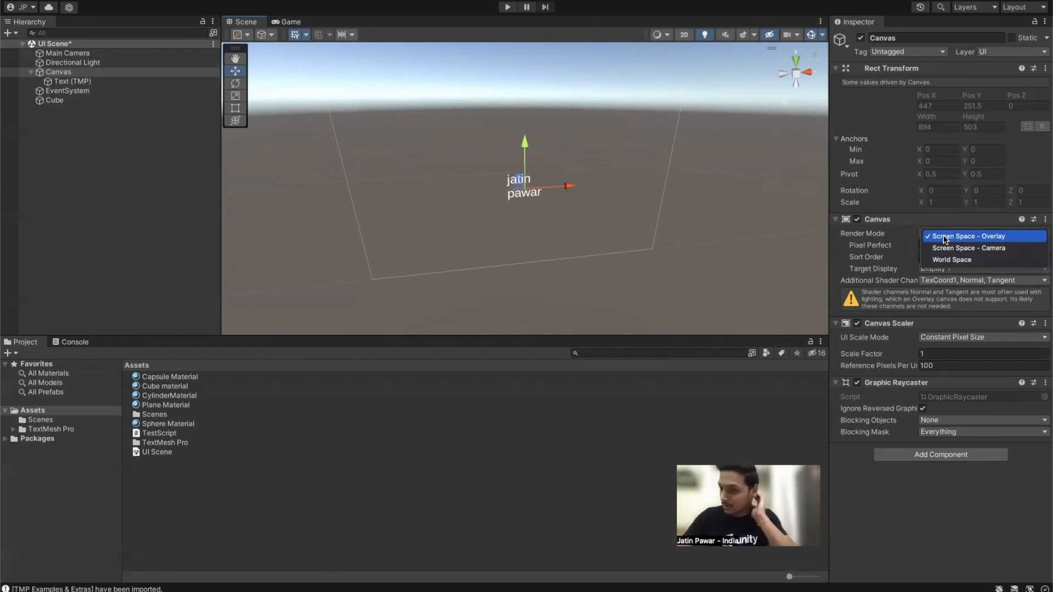
{"action": "left_click", "coordinate": [946, 238]}
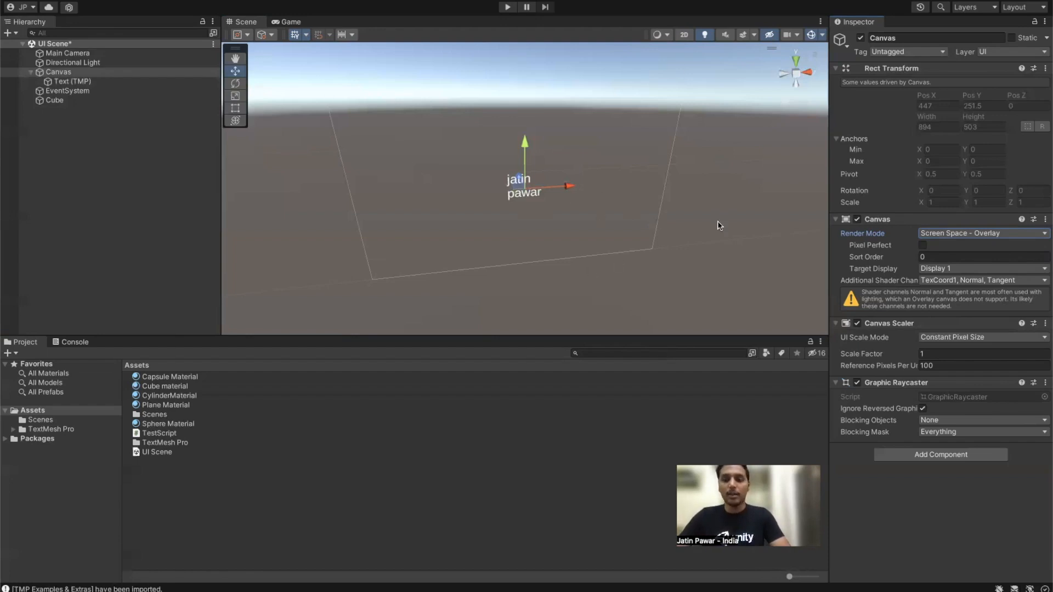
Step: Set UI Scale Mode to Scale With Screen Size at 800×600 reference, then view the Game tab
{"action": "left_click", "coordinate": [977, 338]}
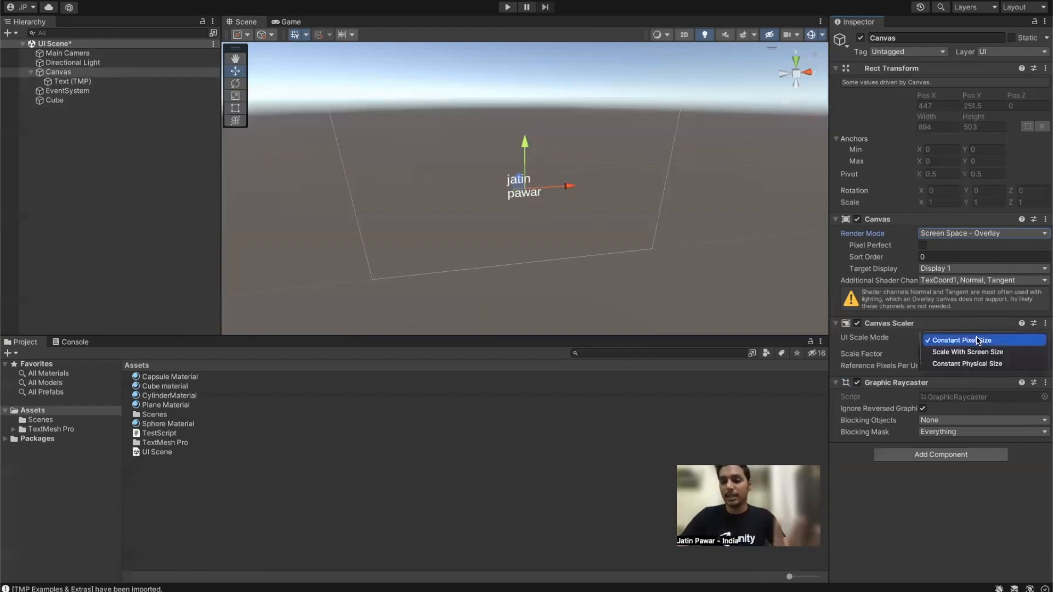
{"action": "left_click", "coordinate": [967, 354]}
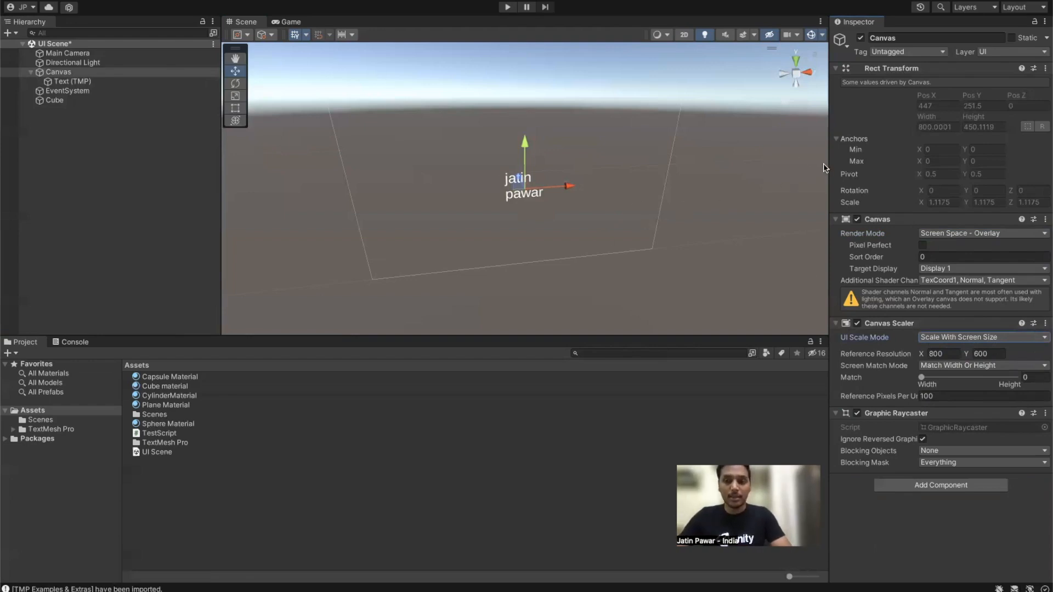
{"action": "left_click", "coordinate": [293, 22]}
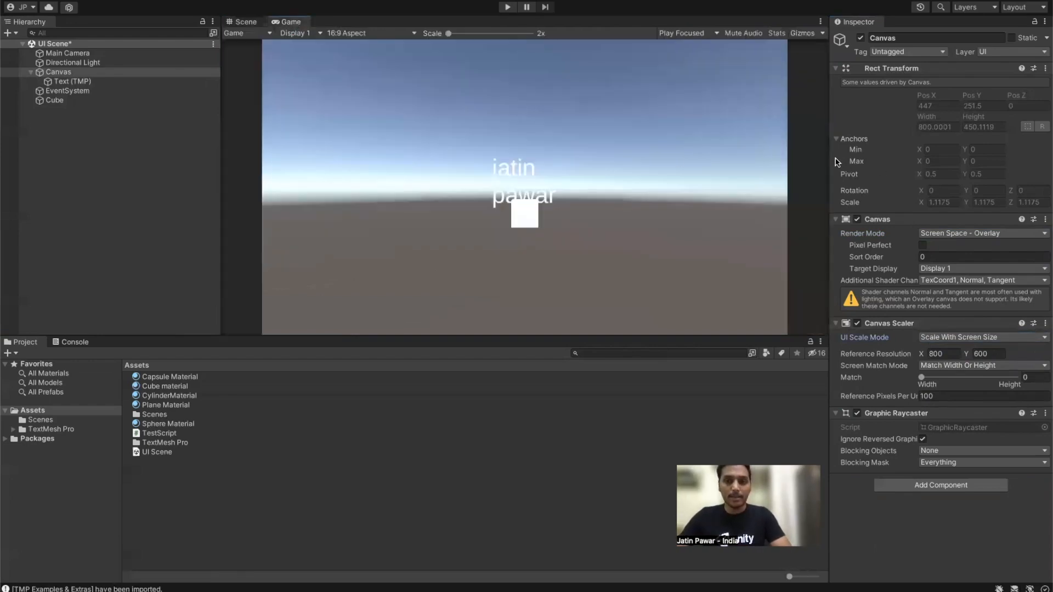
Step: Narrow and then widen the Game view to watch the Canvas rescale automatically
{"action": "left_click_drag", "start_coordinate": [826, 159], "coordinate": [140, 188]}
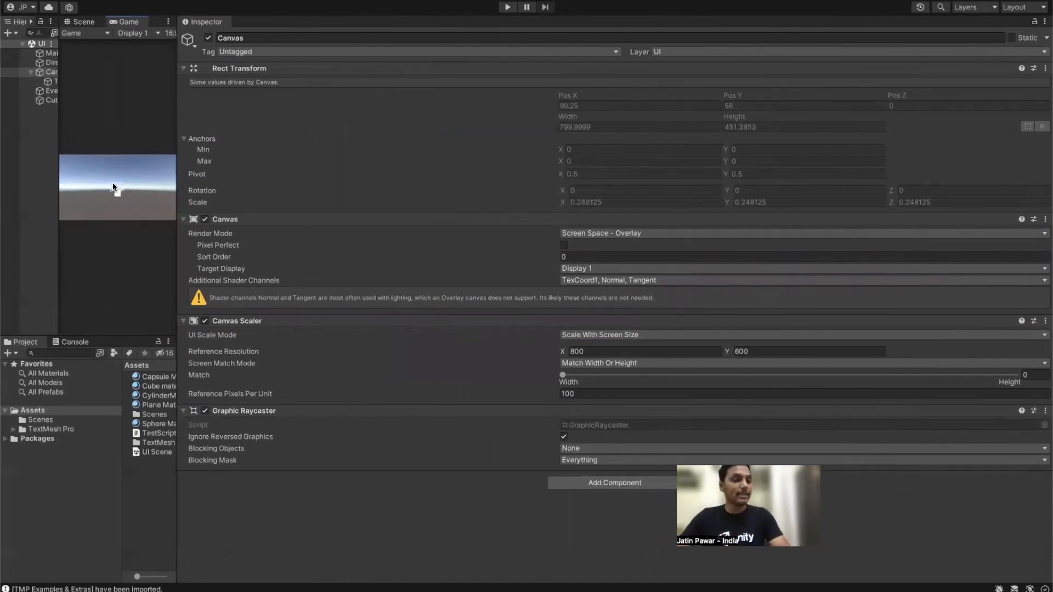
{"action": "left_click_drag", "start_coordinate": [176, 137], "coordinate": [593, 175]}
{"action": "left_click_drag", "start_coordinate": [729, 186], "coordinate": [762, 195]}
Step: Switch UI Scale Mode to Constant Pixel Size and resize the Game view to compare text size
{"action": "left_click", "coordinate": [909, 335]}
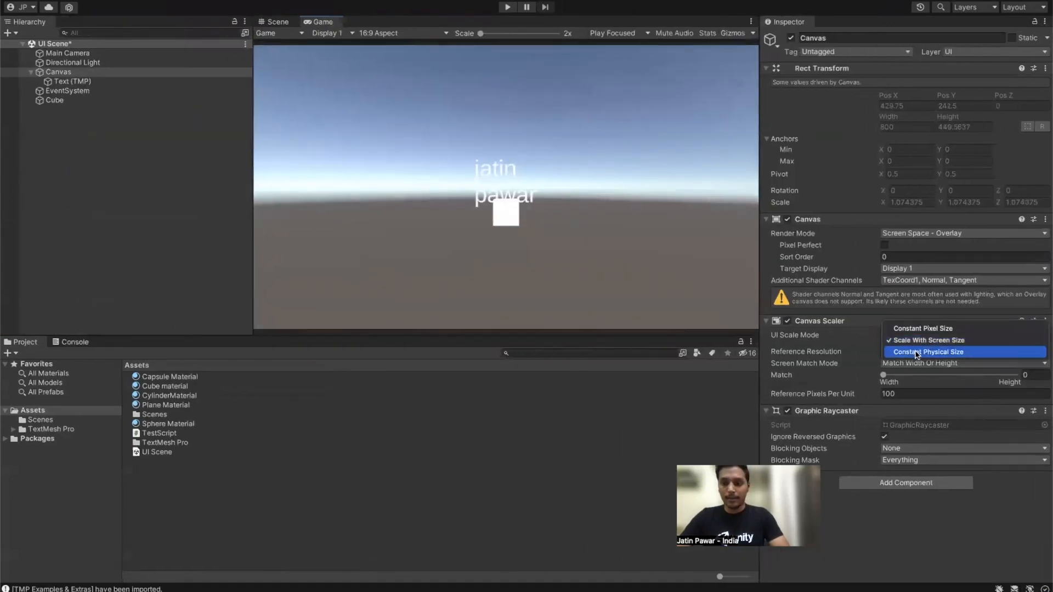
{"action": "left_click", "coordinate": [915, 330]}
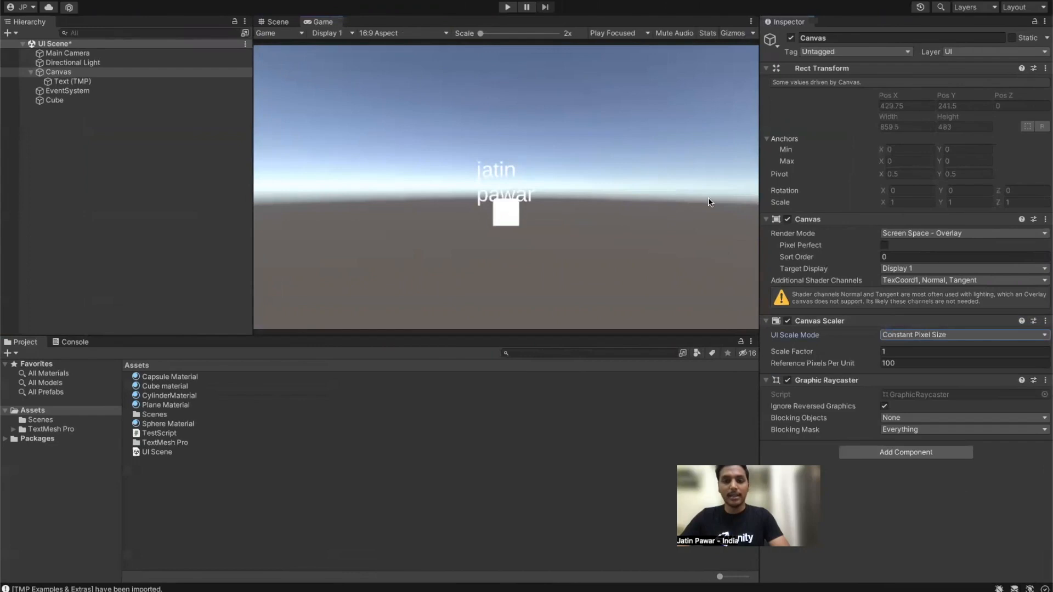
{"action": "left_click_drag", "start_coordinate": [760, 172], "coordinate": [164, 197]}
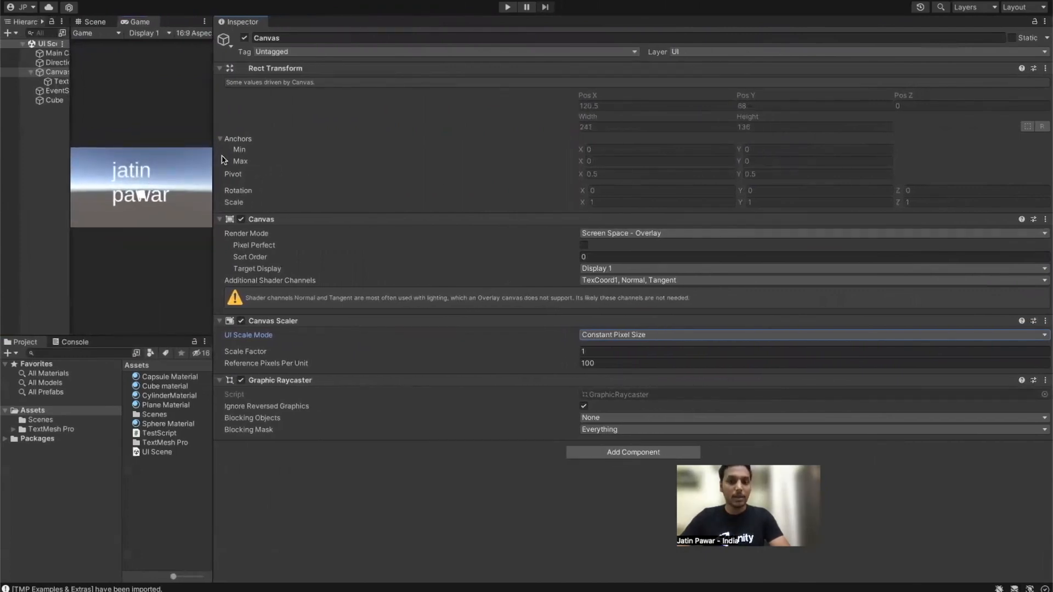
{"action": "left_click_drag", "start_coordinate": [213, 121], "coordinate": [584, 137]}
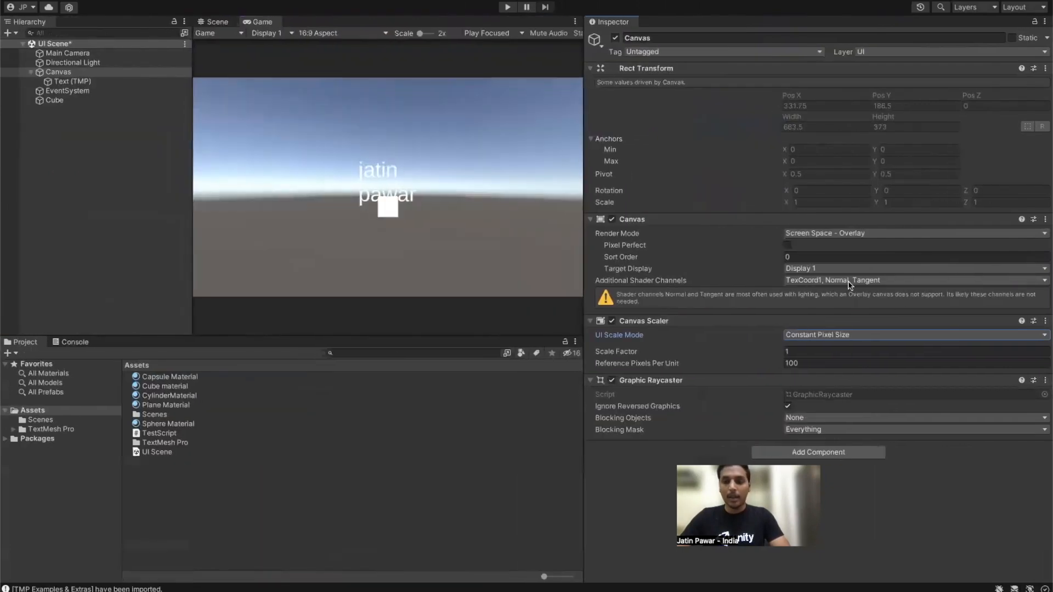
Step: Switch UI Scale Mode to Constant Physical Size, enlarging the text, and resize the Game view
{"action": "left_click", "coordinate": [856, 336]}
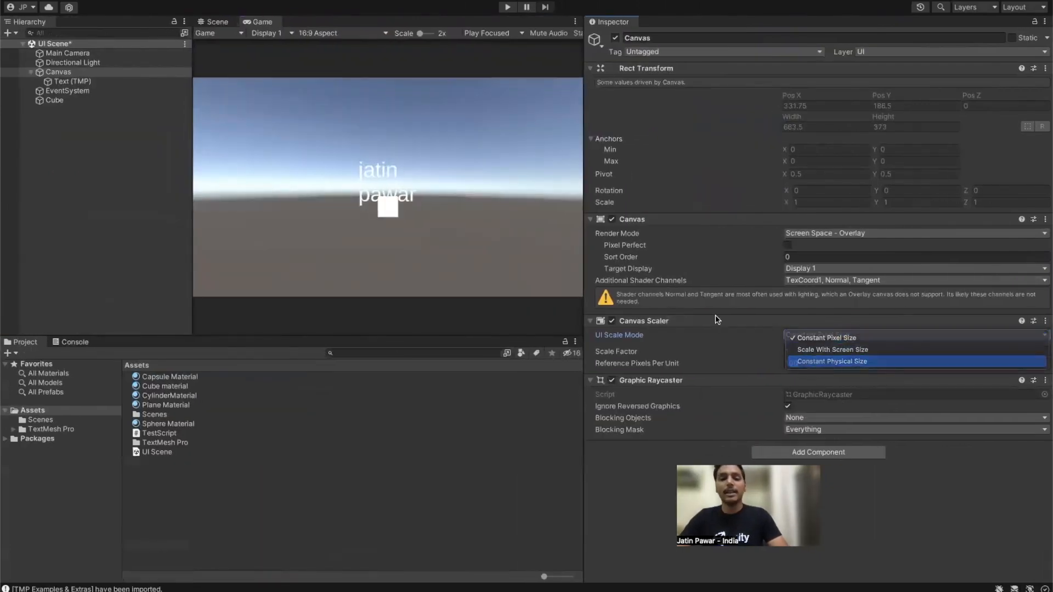
{"action": "left_click", "coordinate": [829, 362]}
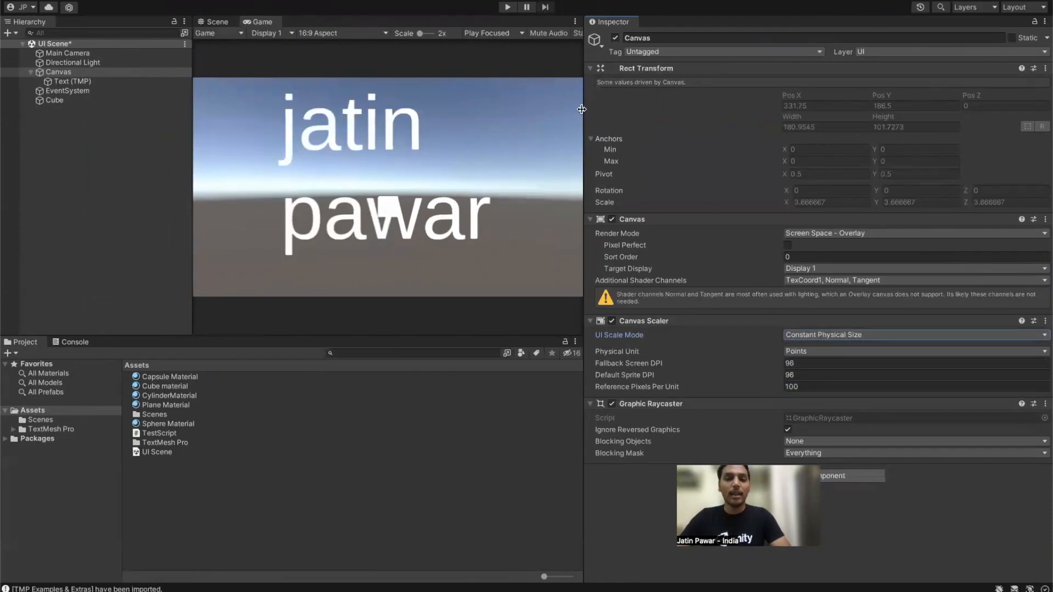
{"action": "left_click_drag", "start_coordinate": [584, 109], "coordinate": [692, 156]}
Step: Set UI Scale Mode back to Scale With Screen Size, bringing the Canvas scale to 0.9875
{"action": "left_click", "coordinate": [873, 335]}
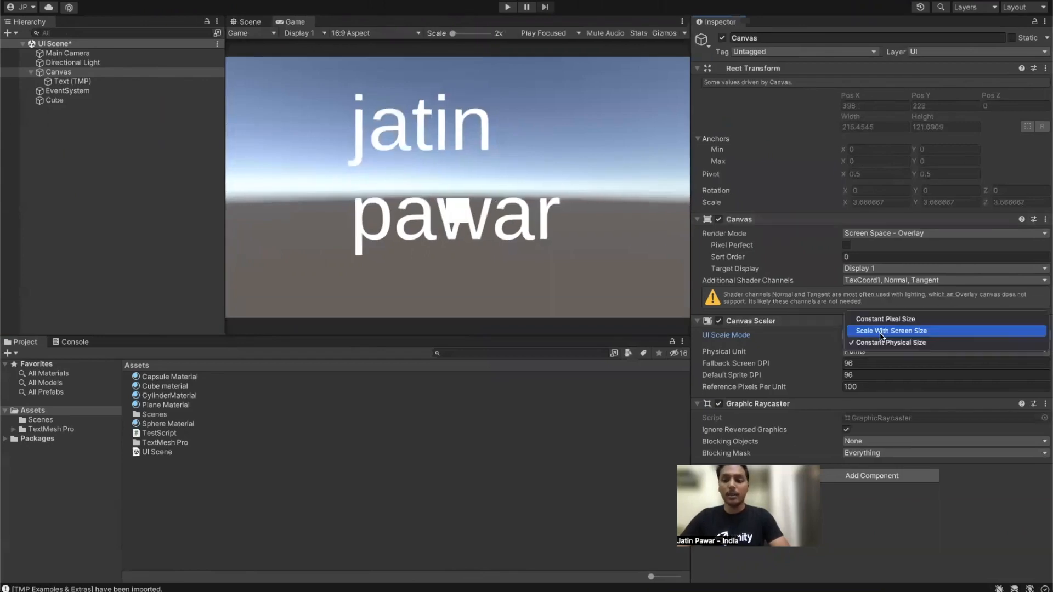
{"action": "left_click", "coordinate": [872, 332]}
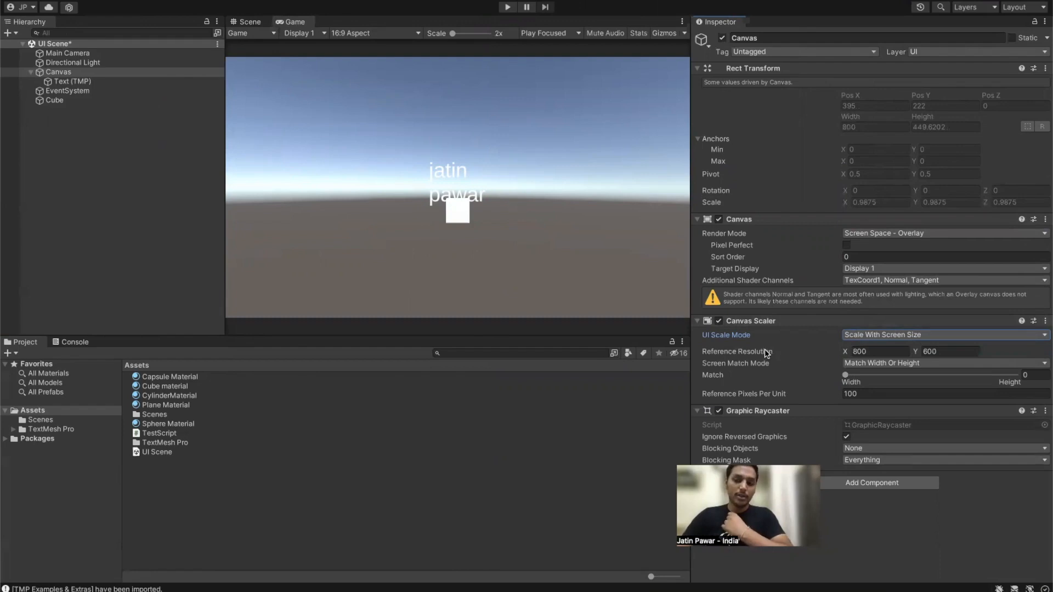
Step: Enter a 1920 × 1080 reference resolution in the Canvas Scaler
{"action": "mouse_move", "coordinate": [765, 356]}
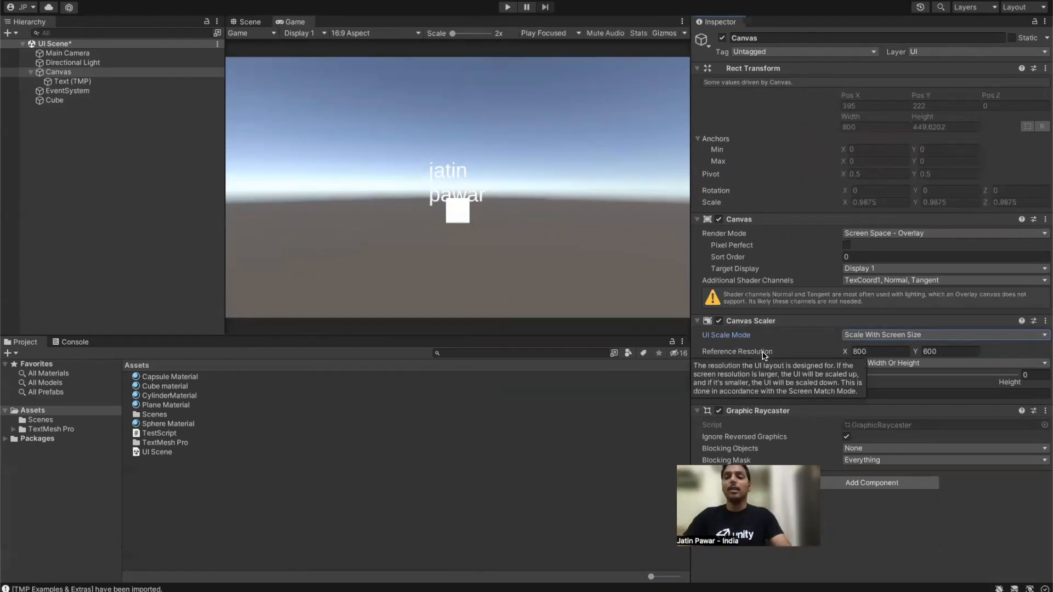
{"action": "left_click", "coordinate": [876, 350]}
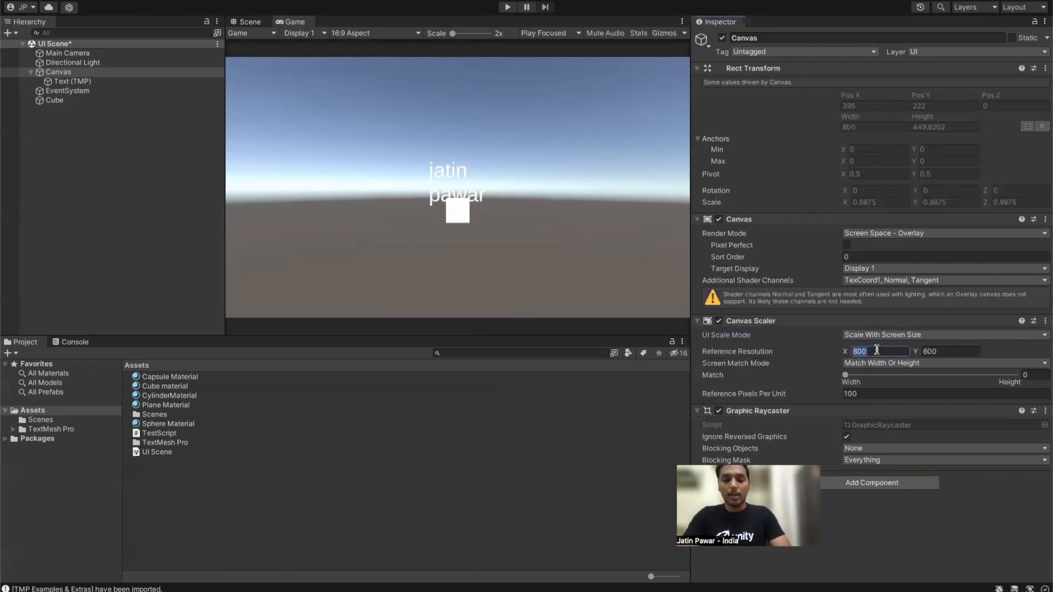
{"action": "type", "text": "1920"}
{"action": "key", "text": "Tab"}
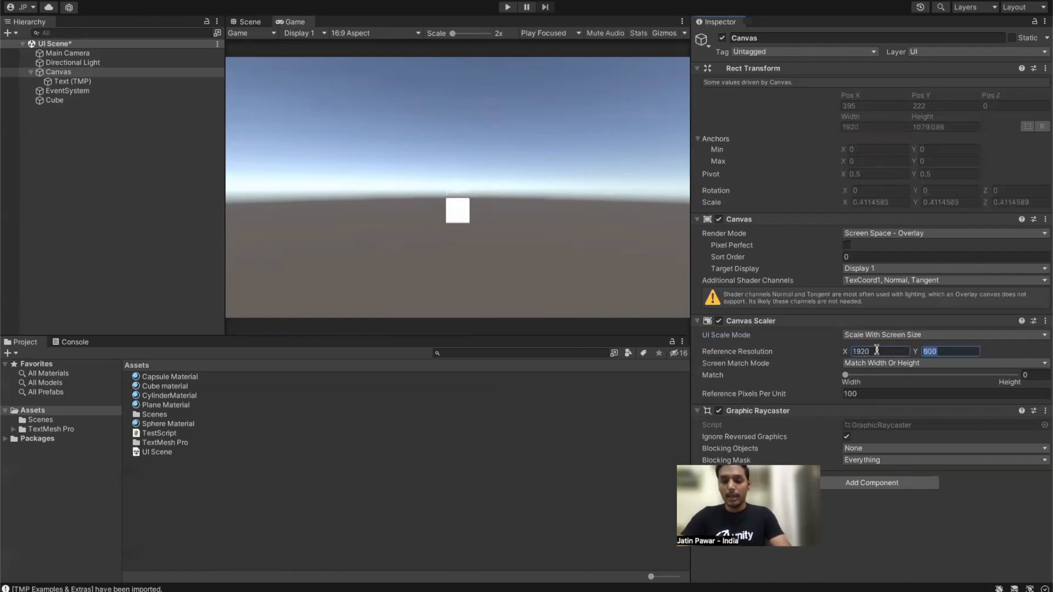
{"action": "type", "text": "1080"}
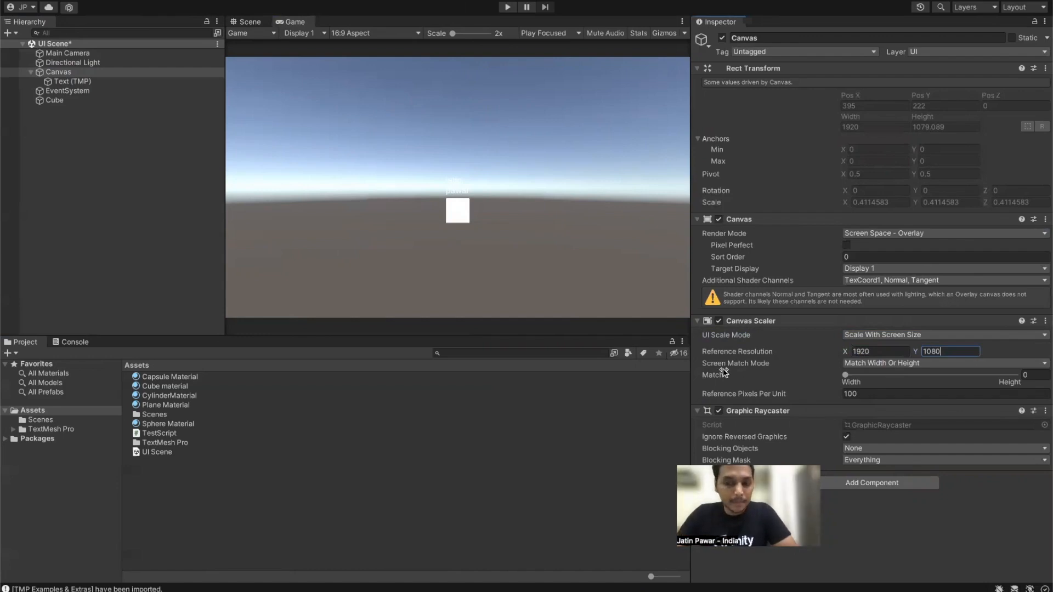
{"action": "mouse_move", "coordinate": [730, 370]}
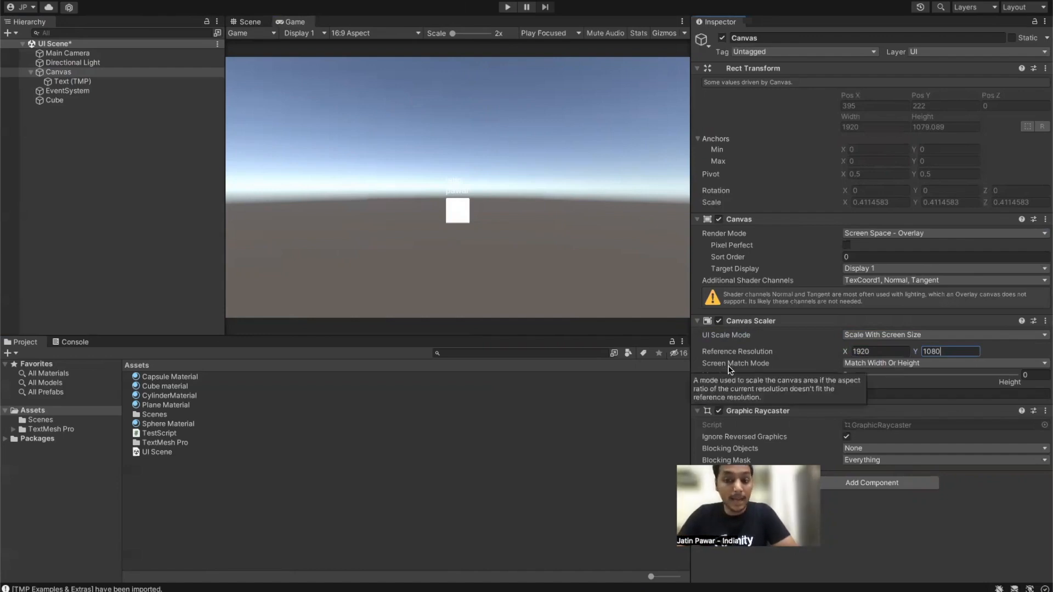
{"action": "left_click", "coordinate": [848, 364]}
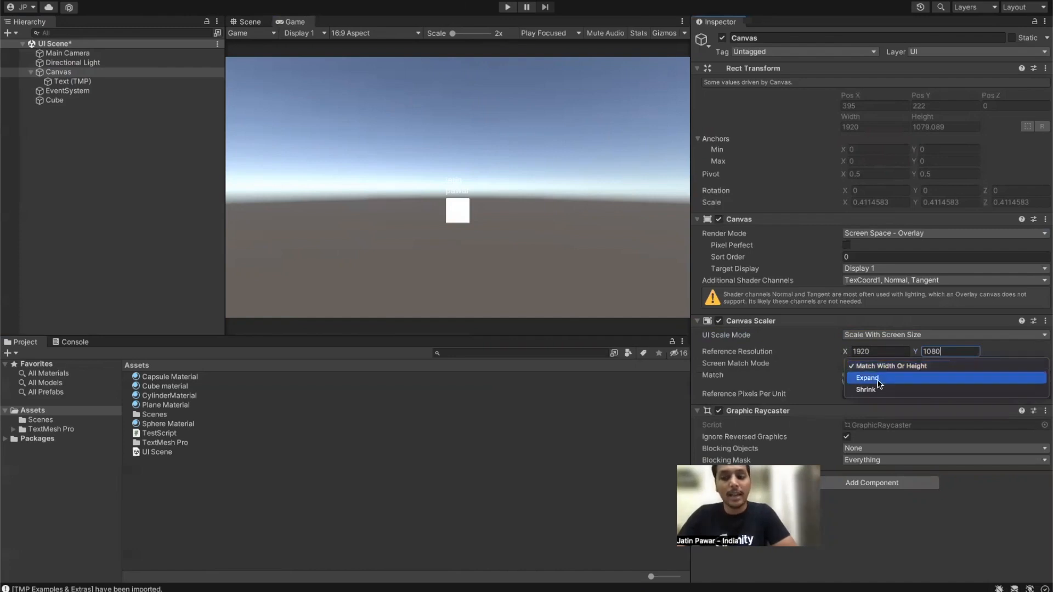
{"action": "left_click", "coordinate": [871, 378]}
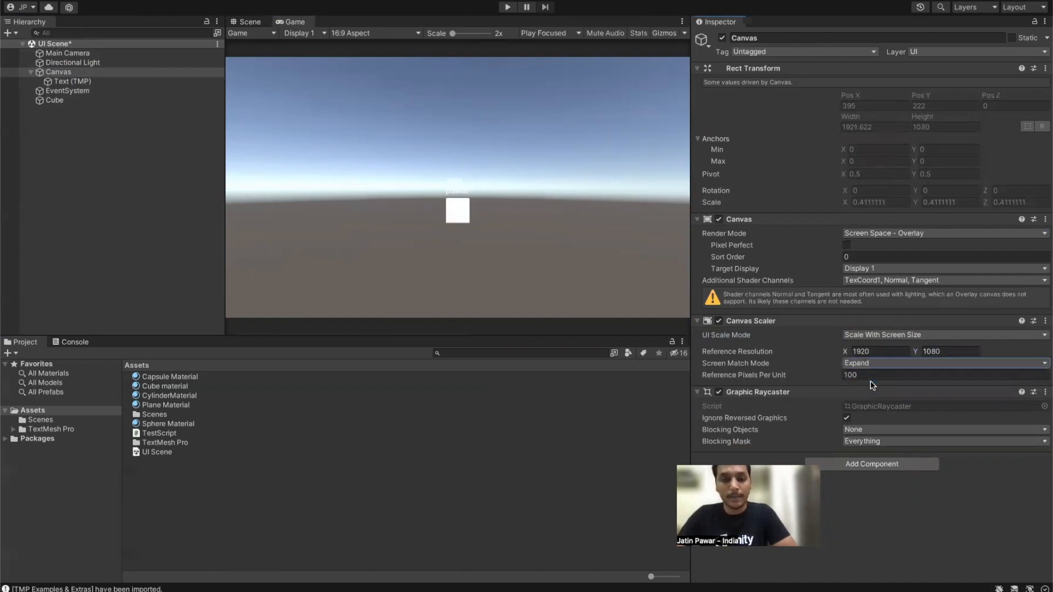
{"action": "left_click_drag", "start_coordinate": [689, 166], "coordinate": [992, 167]}
{"action": "left_click_drag", "start_coordinate": [992, 215], "coordinate": [675, 216]}
{"action": "left_click", "coordinate": [860, 363]}
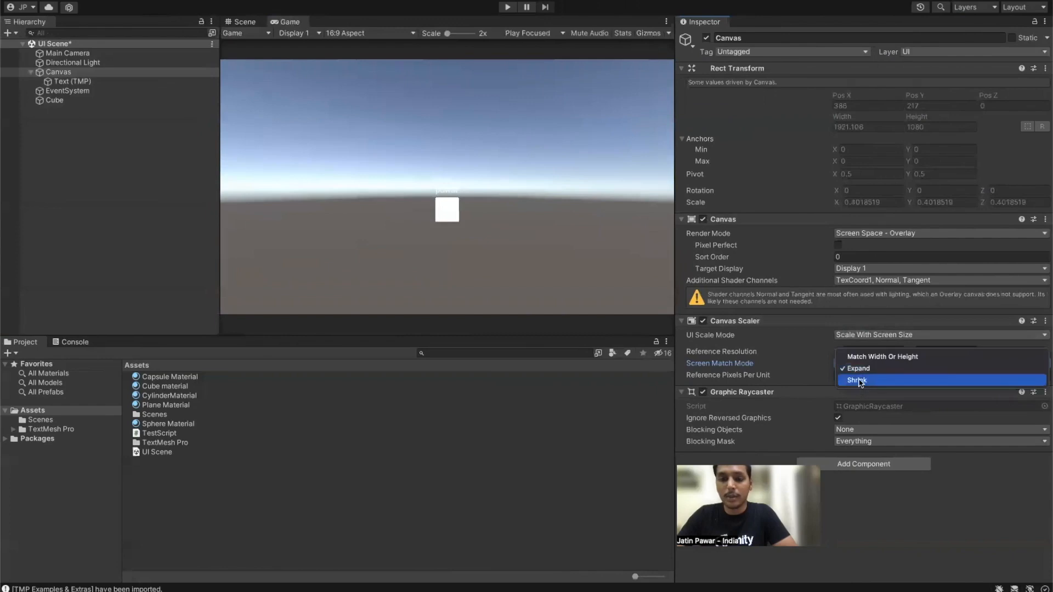
{"action": "left_click", "coordinate": [859, 381]}
{"action": "left_click", "coordinate": [870, 364]}
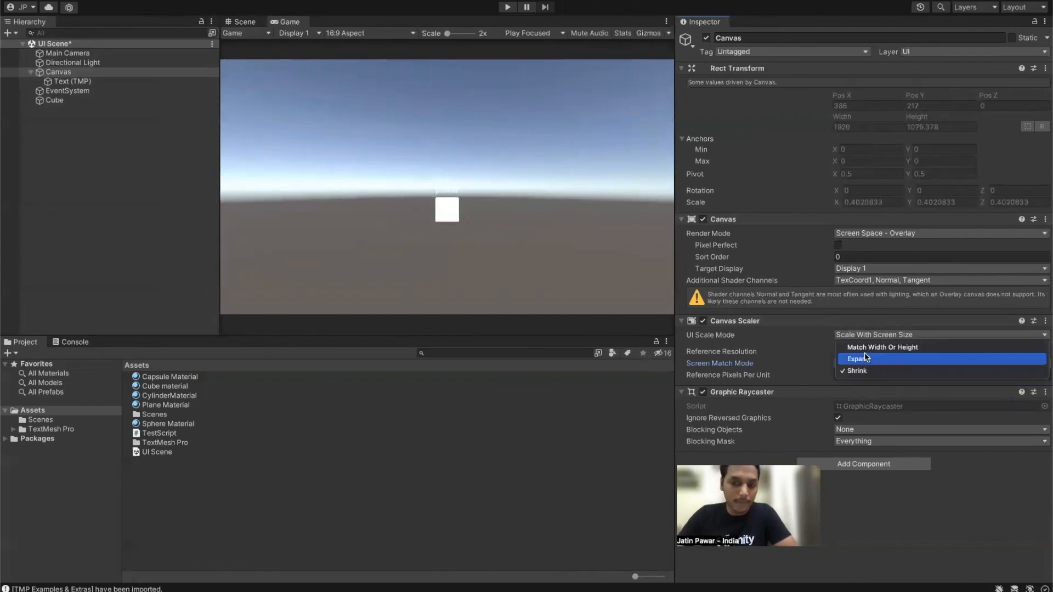
{"action": "left_click", "coordinate": [866, 351]}
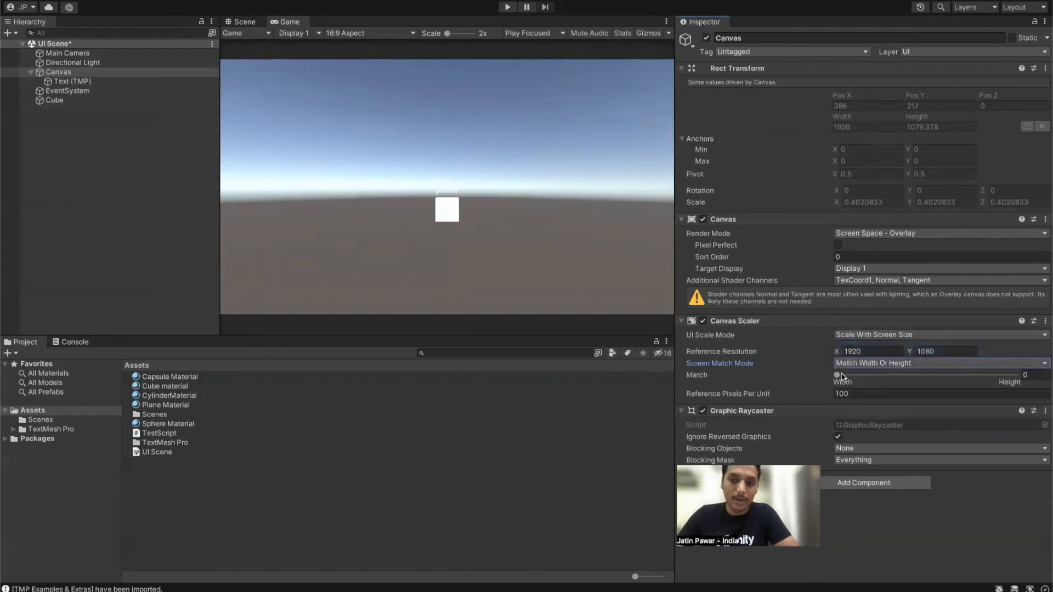
Step: Drag the Match slider partly, then fully, toward height, resizing the Game view to compare
{"action": "left_click_drag", "start_coordinate": [838, 375], "coordinate": [803, 375]}
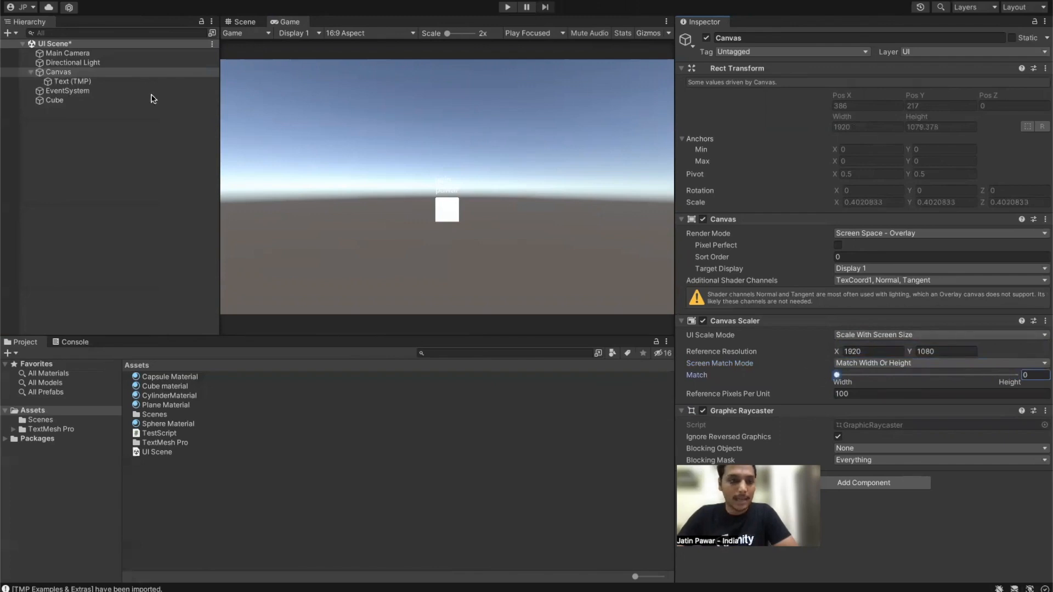
{"action": "left_click_drag", "start_coordinate": [675, 165], "coordinate": [560, 184]}
{"action": "left_click_drag", "start_coordinate": [768, 188], "coordinate": [768, 189]}
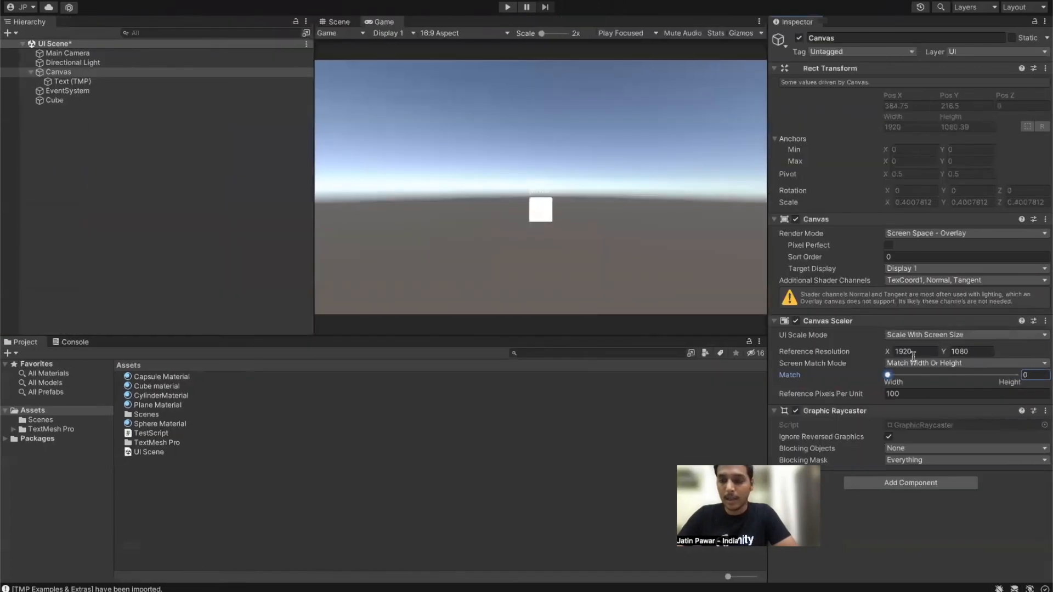
{"action": "left_click_drag", "start_coordinate": [889, 376], "coordinate": [1016, 377]}
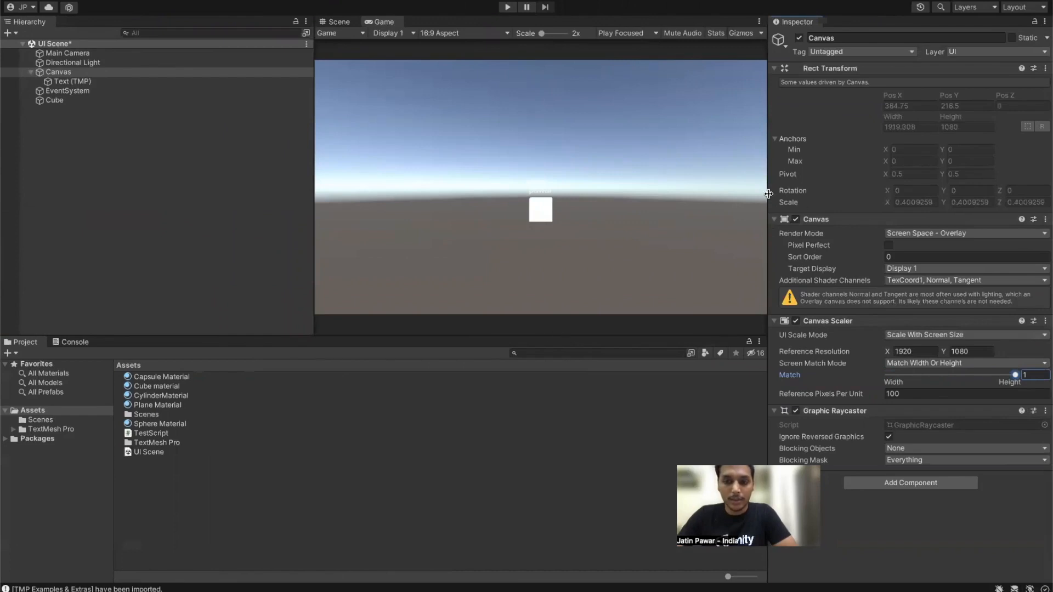
{"action": "left_click_drag", "start_coordinate": [767, 194], "coordinate": [456, 222]}
{"action": "left_click_drag", "start_coordinate": [619, 224], "coordinate": [727, 222]}
Step: Adjust the Game view size: shorter, slightly narrower, then taller
{"action": "left_click_drag", "start_coordinate": [548, 334], "coordinate": [555, 255]}
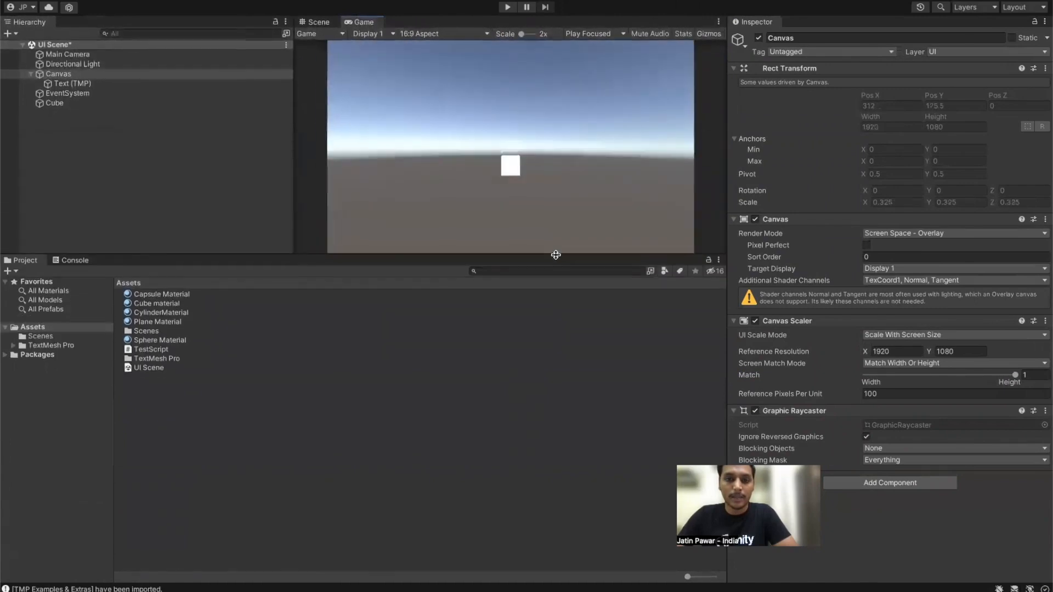
{"action": "left_click_drag", "start_coordinate": [727, 100], "coordinate": [812, 142]}
{"action": "left_click_drag", "start_coordinate": [541, 261], "coordinate": [485, 513]}
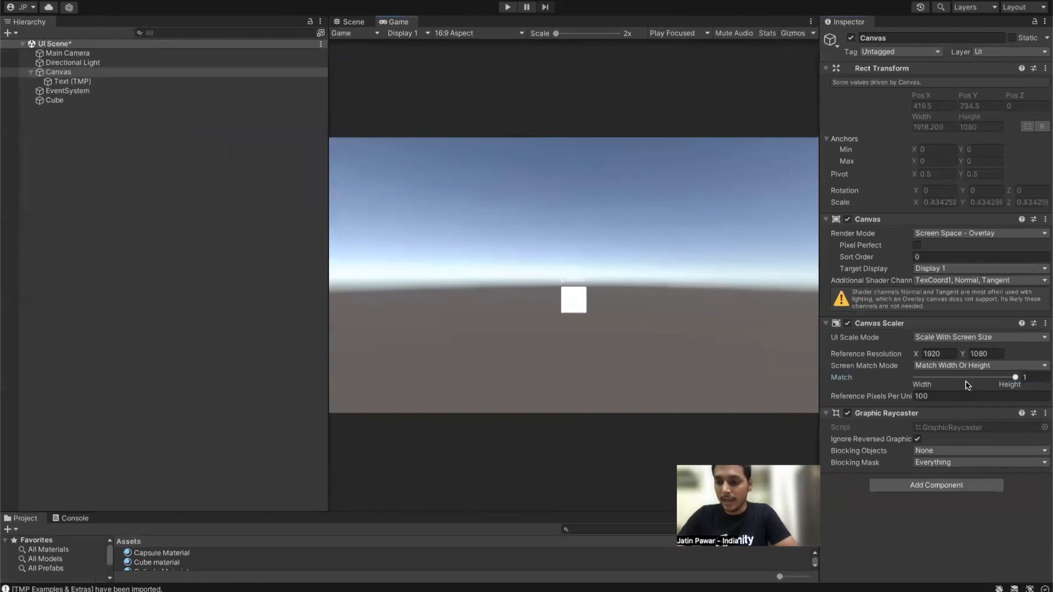
Step: Set Match to 0.5 after 50 clamps to 1, and enlarge the Project panel
{"action": "left_click", "coordinate": [1048, 377]}
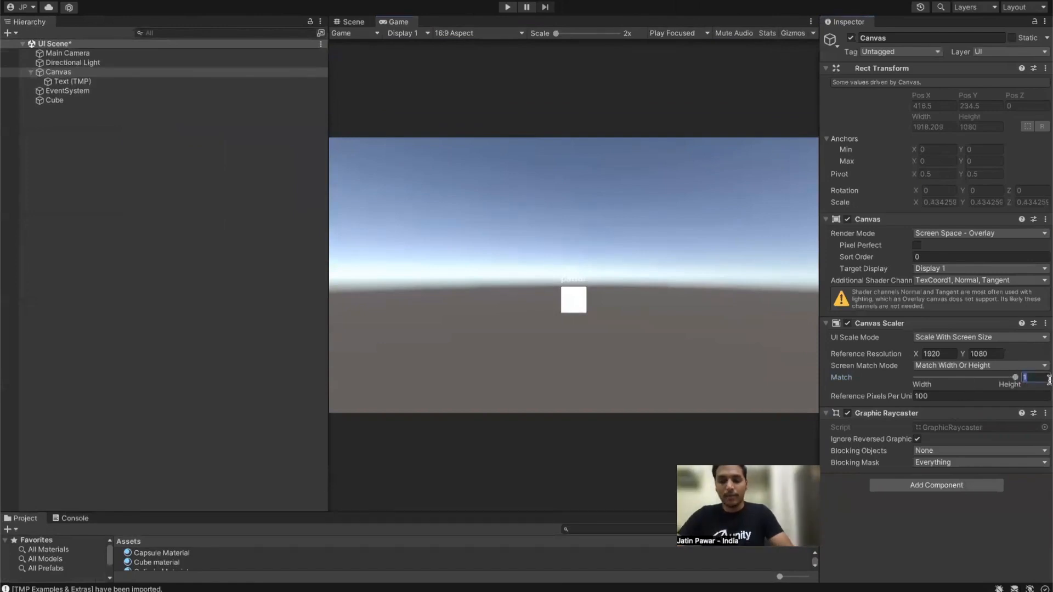
{"action": "type", "text": "50"}
{"action": "key", "text": "Return"}
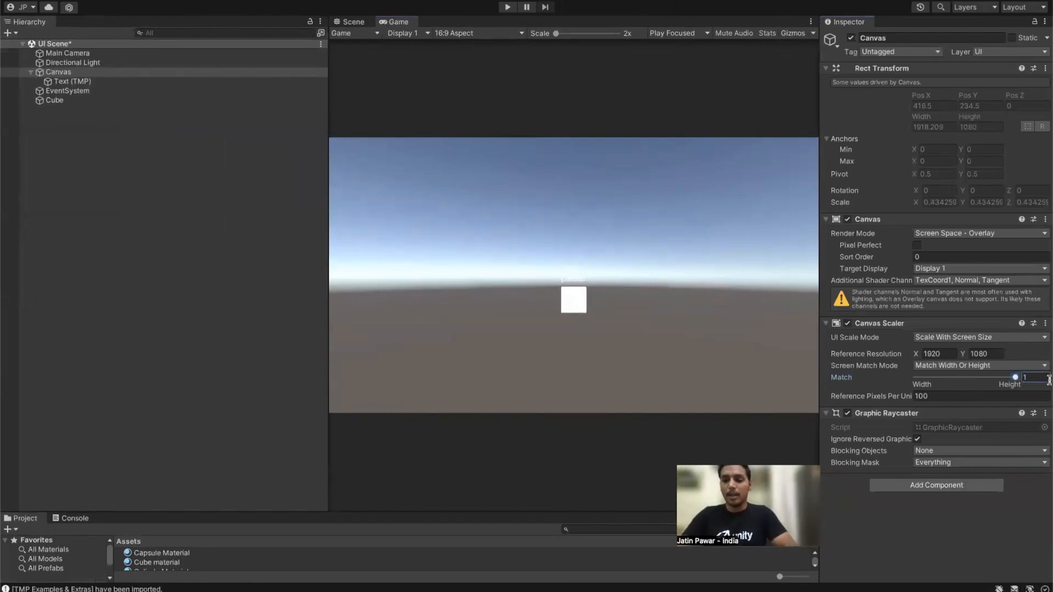
{"action": "left_click", "coordinate": [1044, 378]}
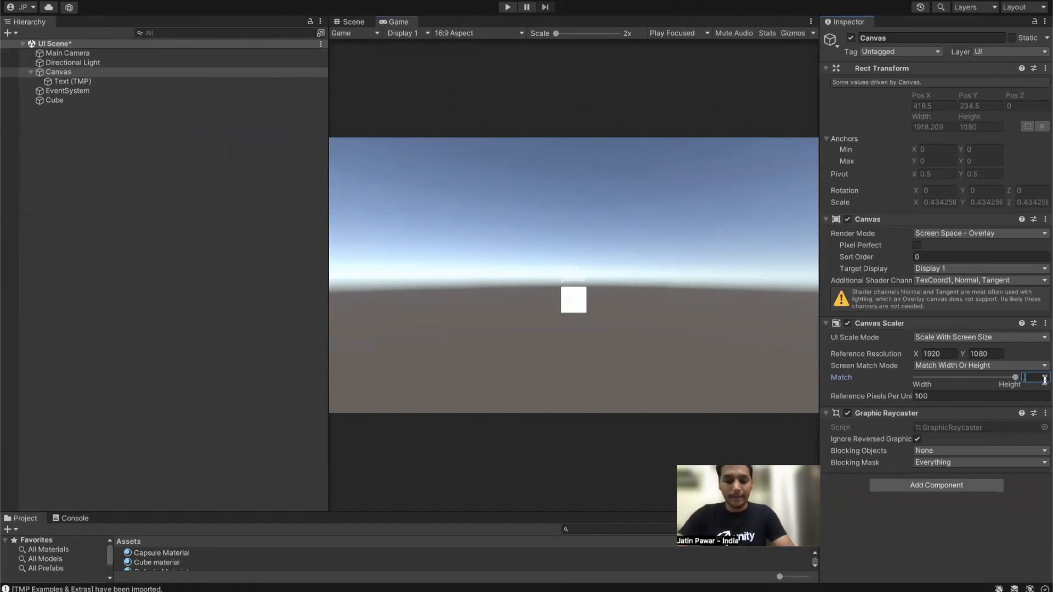
{"action": "type", "text": "0.5"}
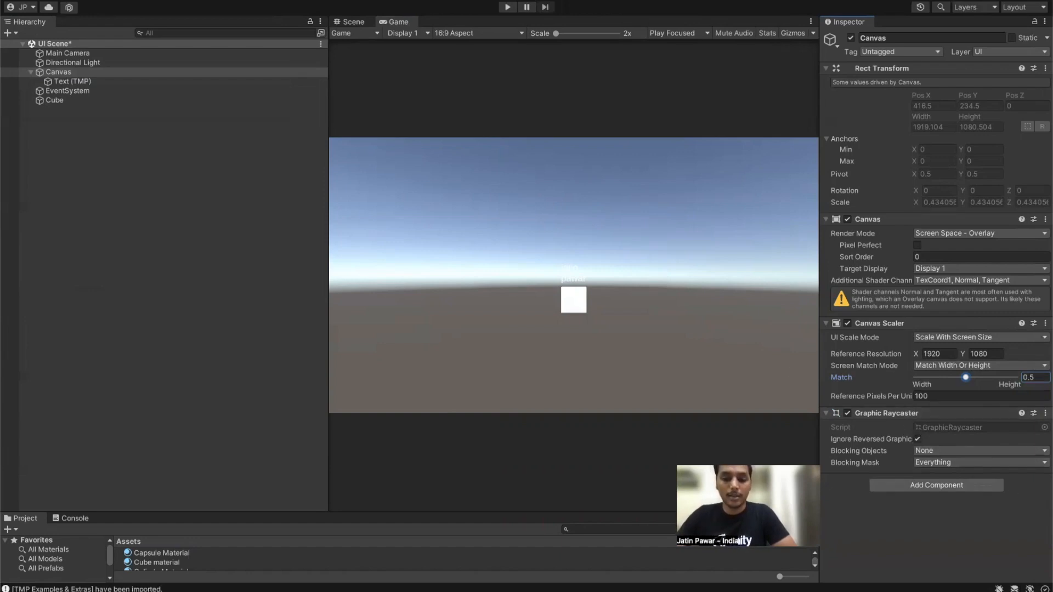
{"action": "left_click_drag", "start_coordinate": [586, 514], "coordinate": [612, 400]}
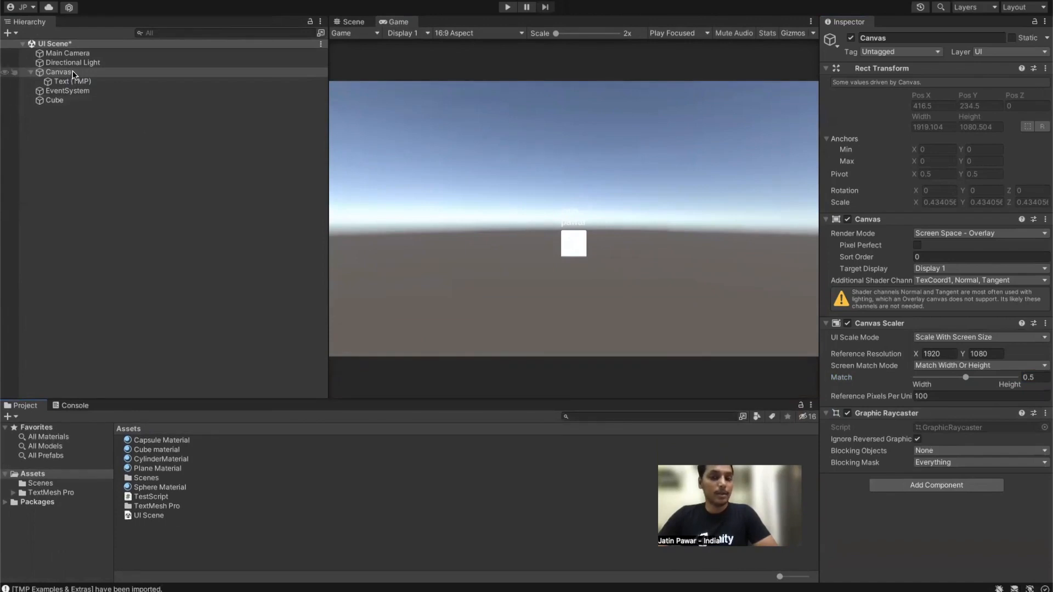
Step: Frame the Cube in the Scene view, then orbit and zoom out for an angled look
{"action": "left_click", "coordinate": [351, 21]}
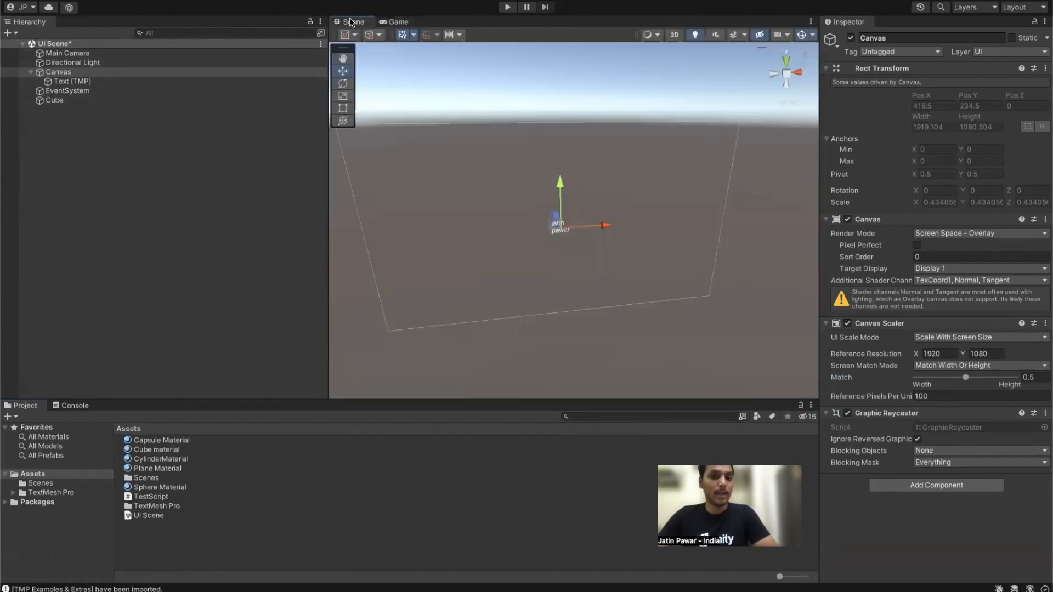
{"action": "left_click", "coordinate": [85, 100]}
{"action": "double_click", "coordinate": [85, 100]}
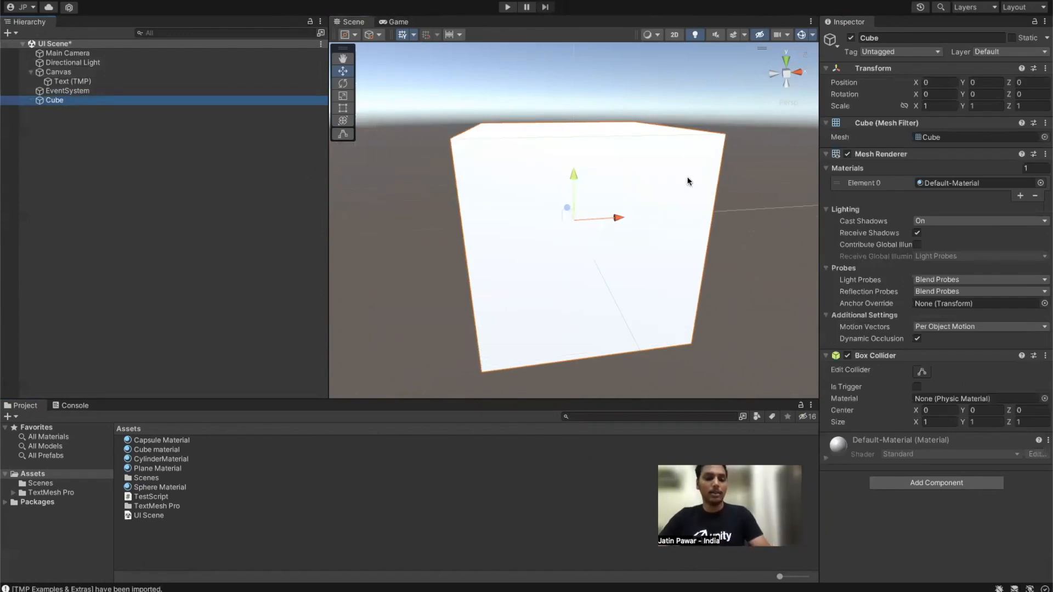
{"action": "left_click_drag", "start_coordinate": [732, 243], "coordinate": [508, 253], "text": "alt"}
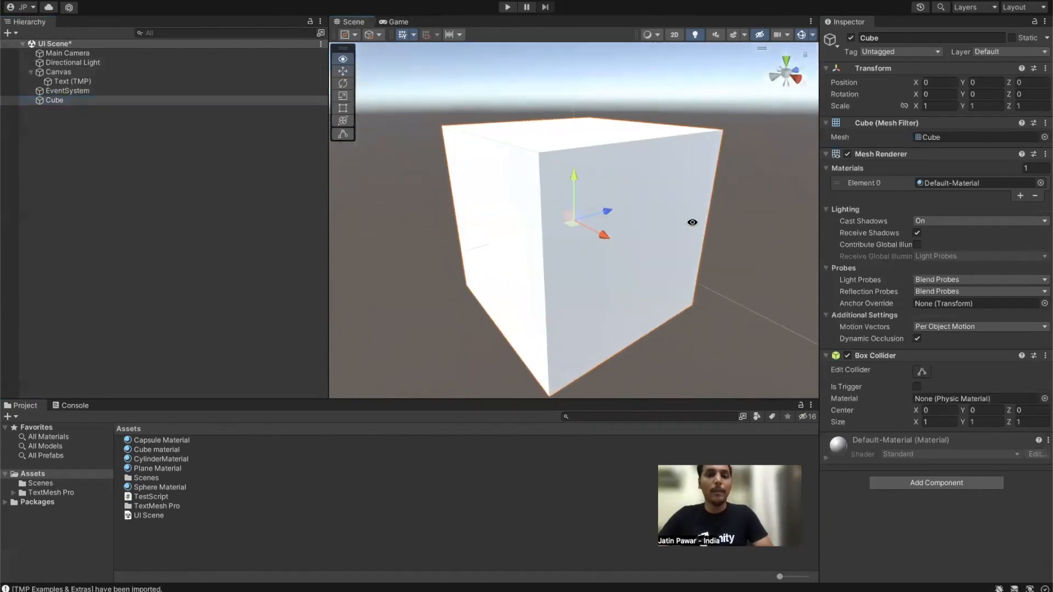
{"action": "scroll", "coordinate": [505, 230], "scroll_direction": "down", "scroll_amount": 5}
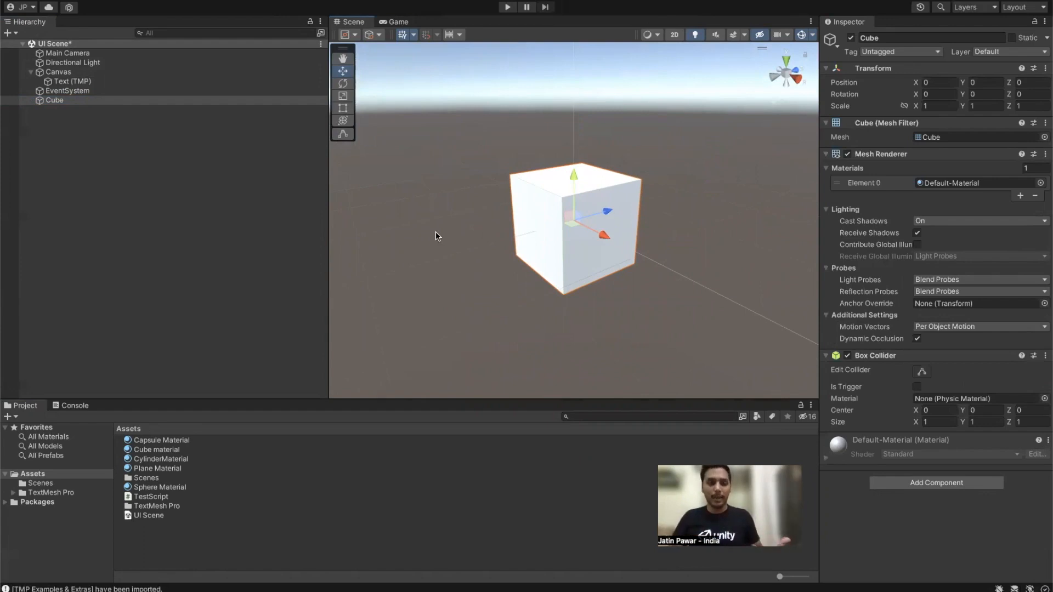
Step: Add a Sphere via 3D Object > Sphere and drag it up above the Cube
{"action": "right_click", "coordinate": [169, 190]}
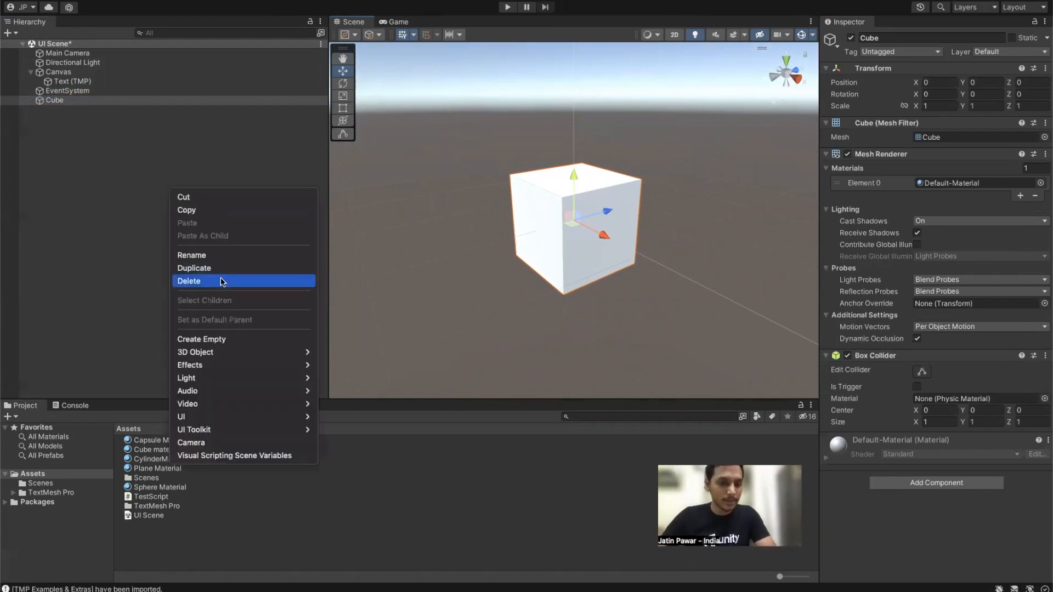
{"action": "mouse_move", "coordinate": [245, 354]}
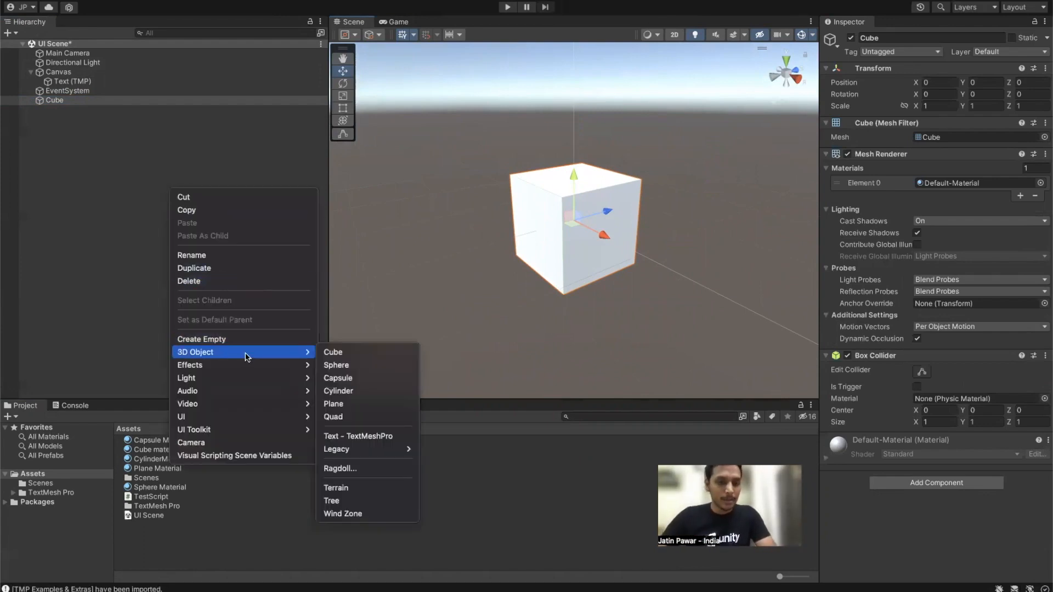
{"action": "left_click", "coordinate": [339, 365]}
{"action": "left_click_drag", "start_coordinate": [574, 174], "coordinate": [568, 61]}
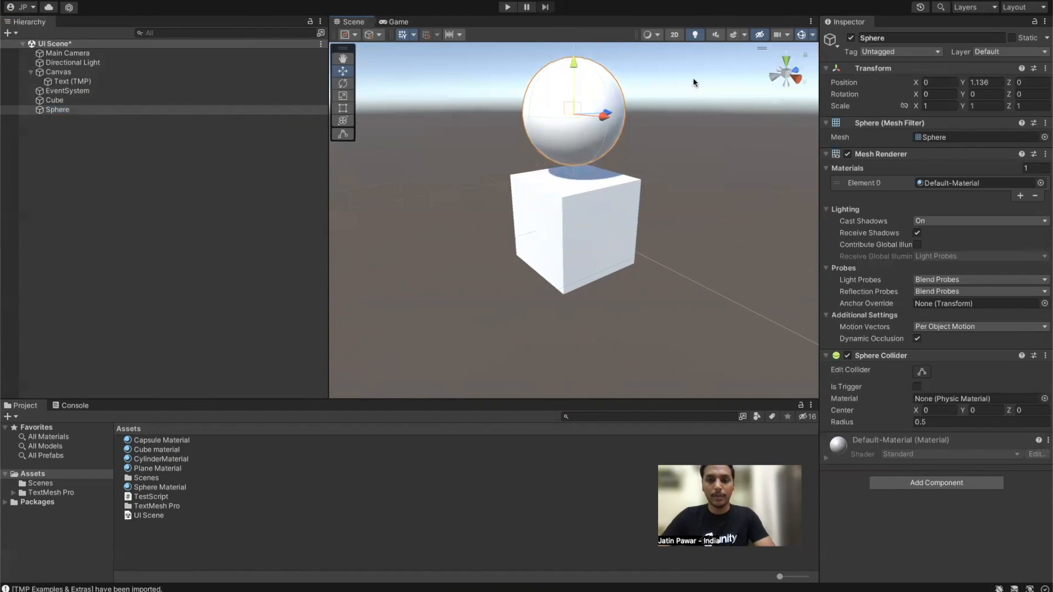
Step: Scale the Sphere to 0.5 on X, Y and Z
{"action": "left_click", "coordinate": [950, 106]}
{"action": "type", "text": "0.5"}
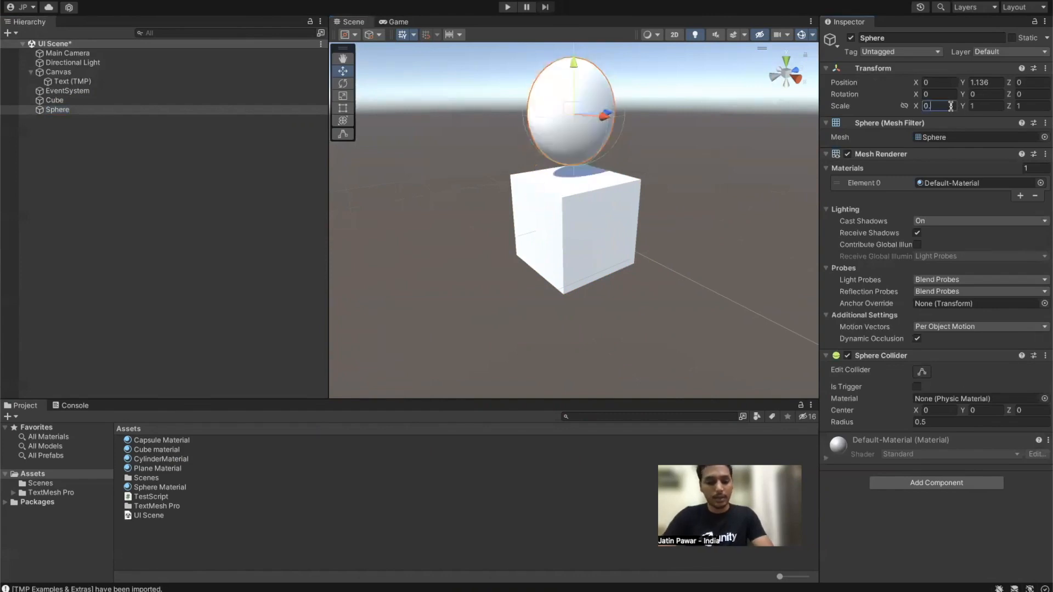
{"action": "key", "text": "Tab"}
{"action": "type", "text": "0.5"}
{"action": "key", "text": "Tab"}
{"action": "type", "text": "0.5"}
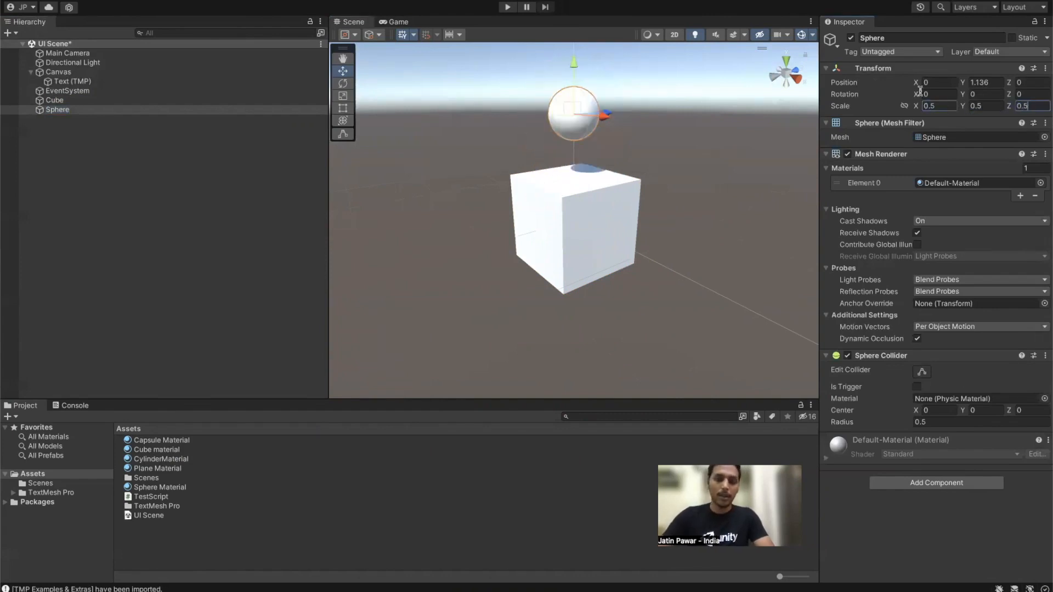
Step: Set the Sphere's Position Y to 1.1, comparing it against the Cube
{"action": "left_click_drag", "start_coordinate": [499, 137], "coordinate": [471, 156], "text": "alt"}
{"action": "left_click", "coordinate": [58, 119]}
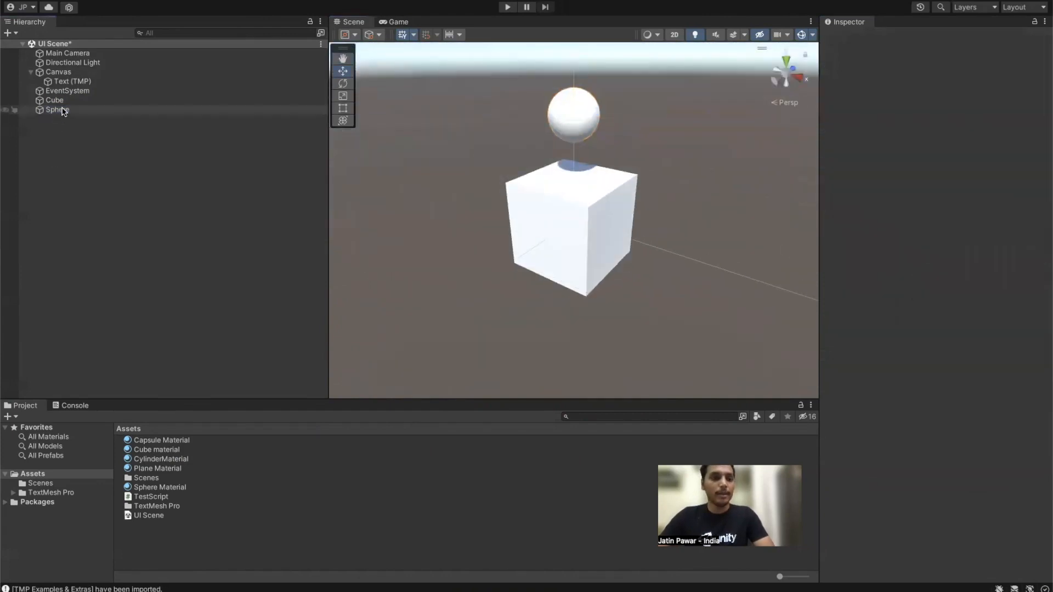
{"action": "left_click", "coordinate": [60, 110]}
{"action": "left_click", "coordinate": [63, 102]}
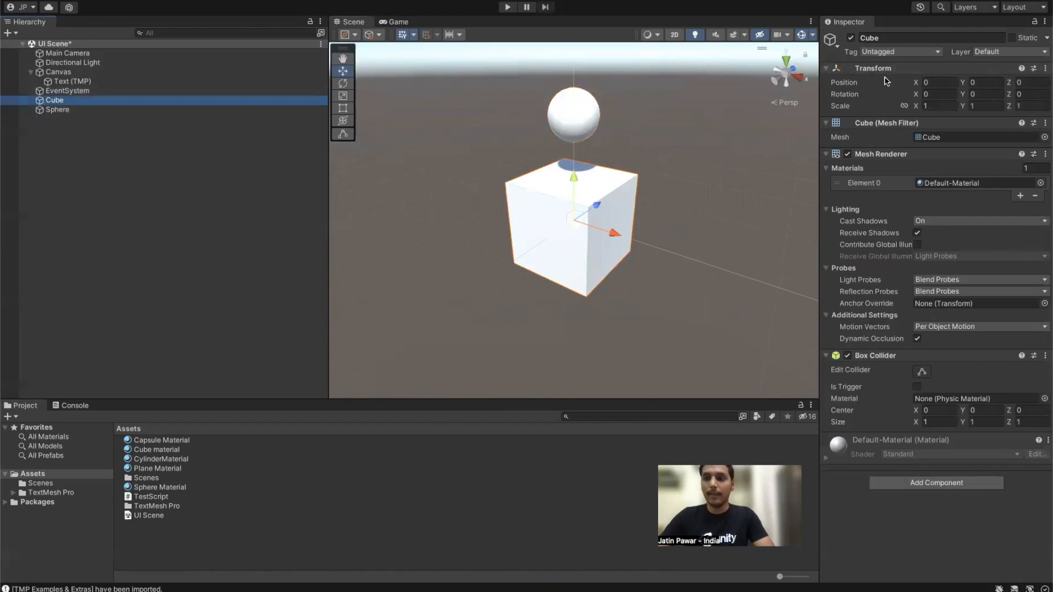
{"action": "left_click", "coordinate": [220, 111]}
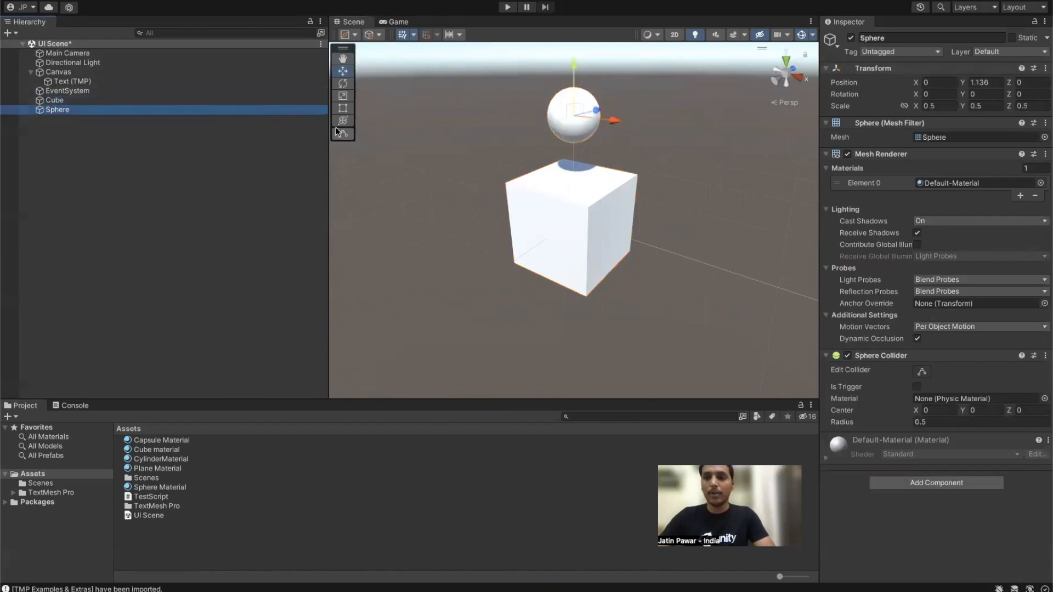
{"action": "left_click", "coordinate": [979, 81]}
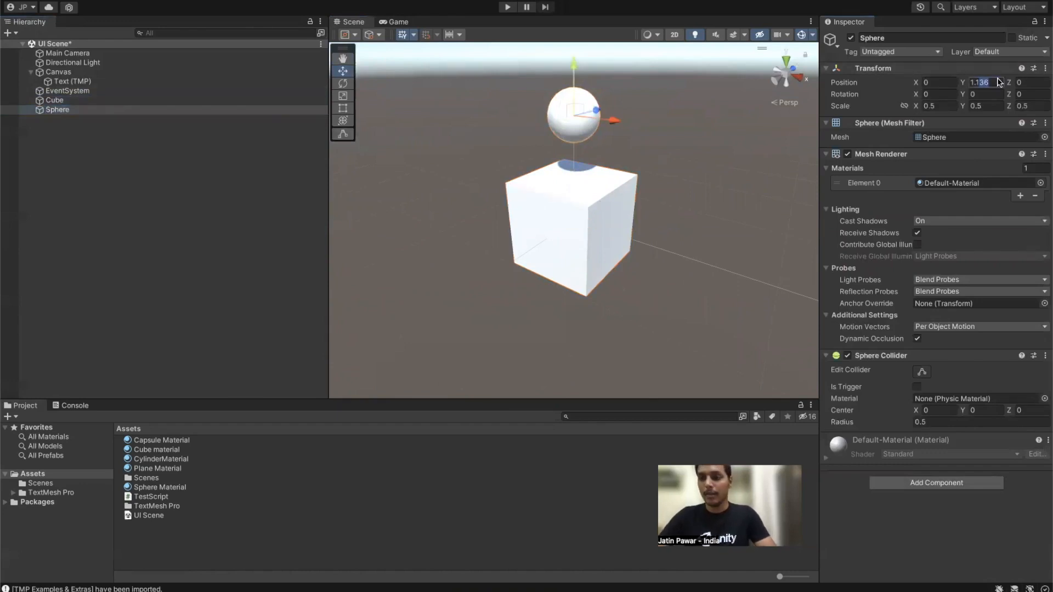
{"action": "type", "text": "1.1"}
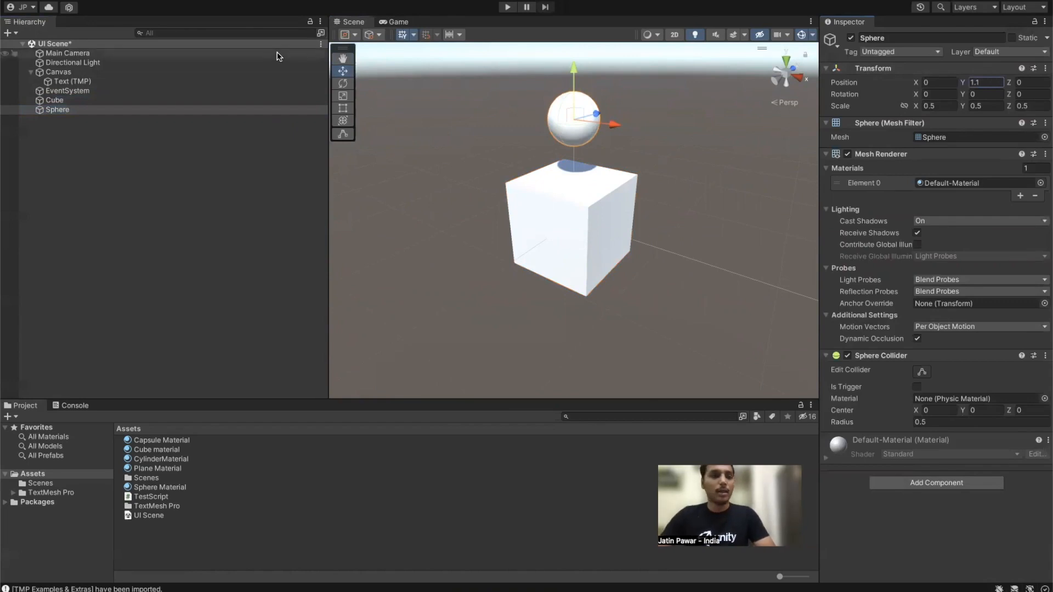
{"action": "left_click", "coordinate": [164, 101]}
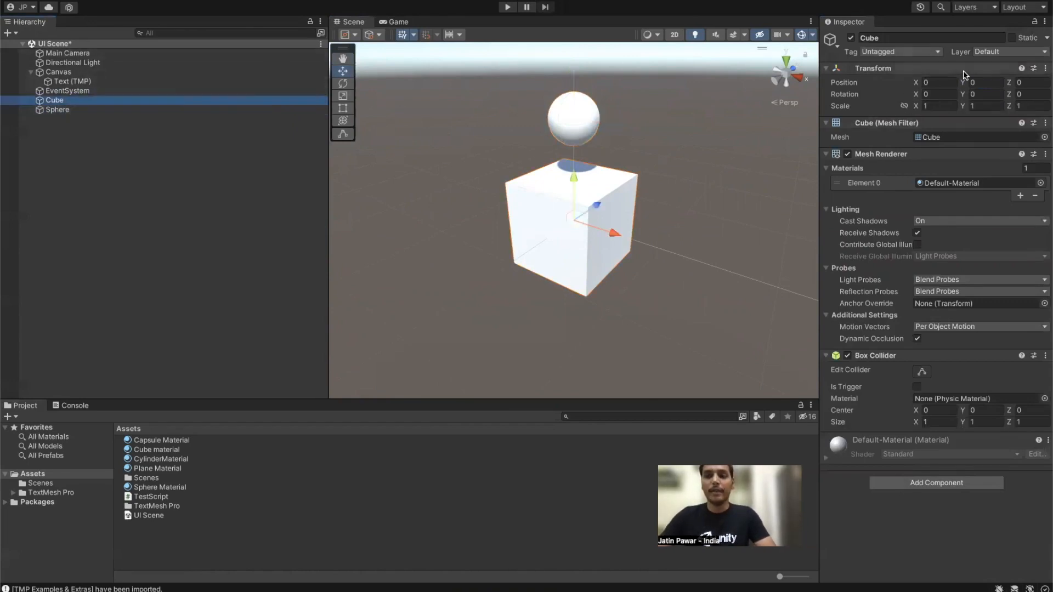
{"action": "left_click", "coordinate": [86, 110]}
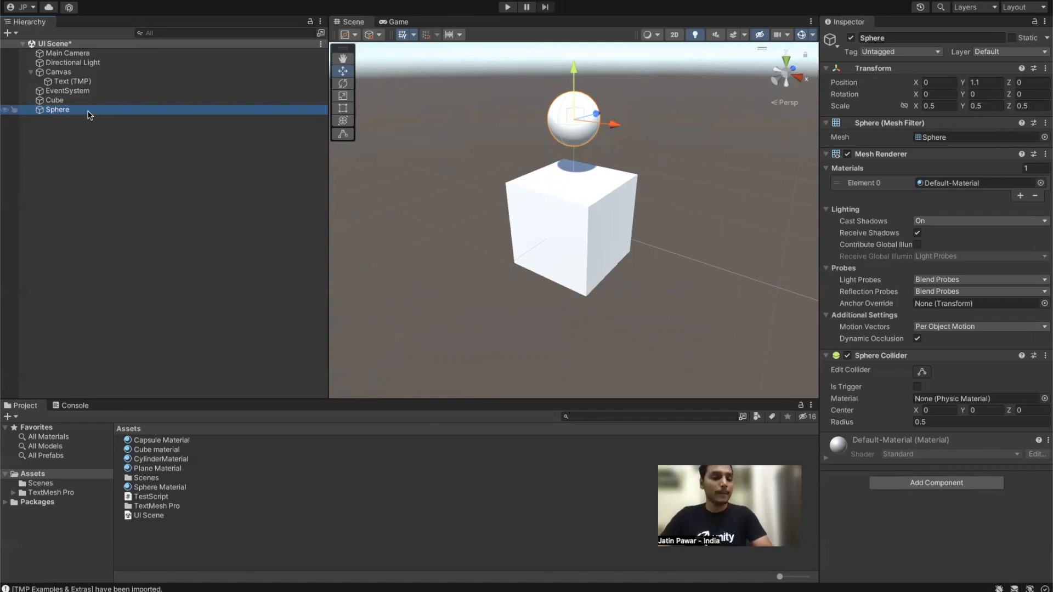
Step: Parent the Sphere under the Cube, confirming by collapsing and expanding the Cube
{"action": "mouse_move", "coordinate": [67, 111]}
{"action": "left_mouse_down"}
{"action": "mouse_move", "coordinate": [86, 147]}
{"action": "mouse_move", "coordinate": [87, 131]}
{"action": "mouse_move", "coordinate": [54, 111]}
{"action": "mouse_move", "coordinate": [59, 102]}
{"action": "left_mouse_up"}
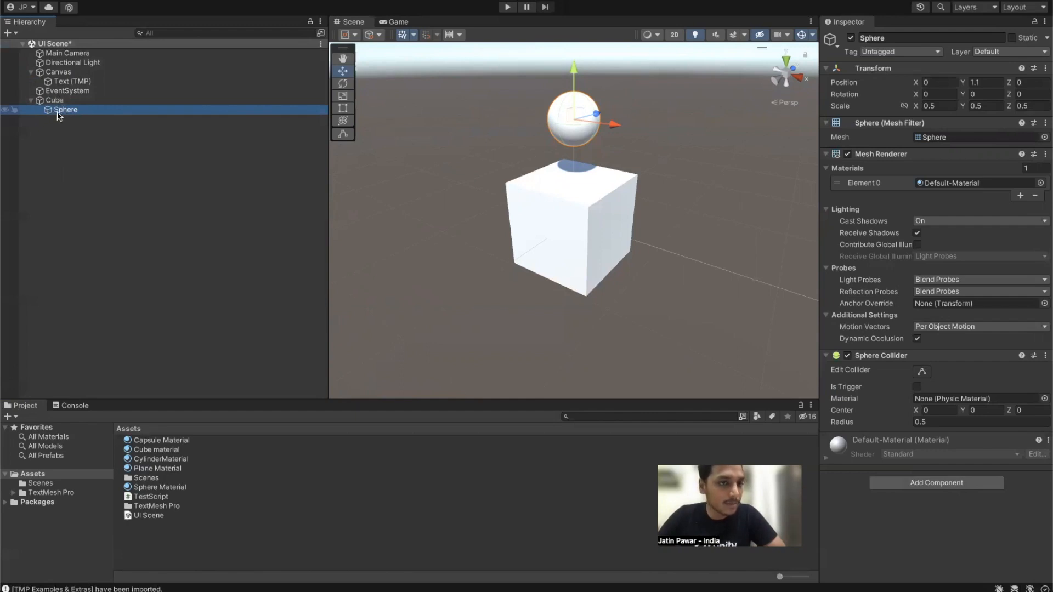
{"action": "left_click", "coordinate": [30, 101]}
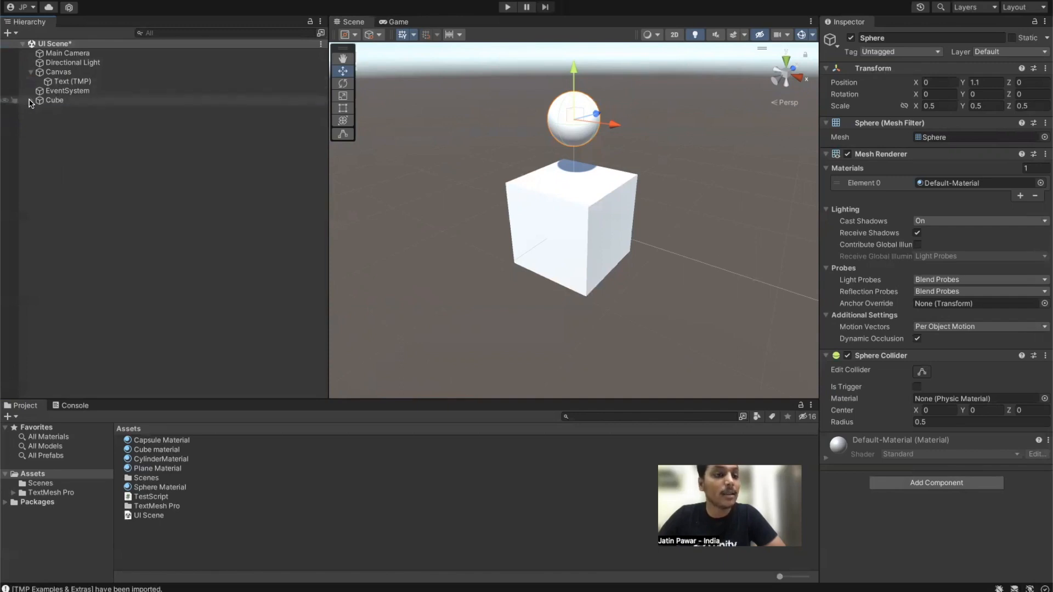
{"action": "left_click", "coordinate": [30, 102]}
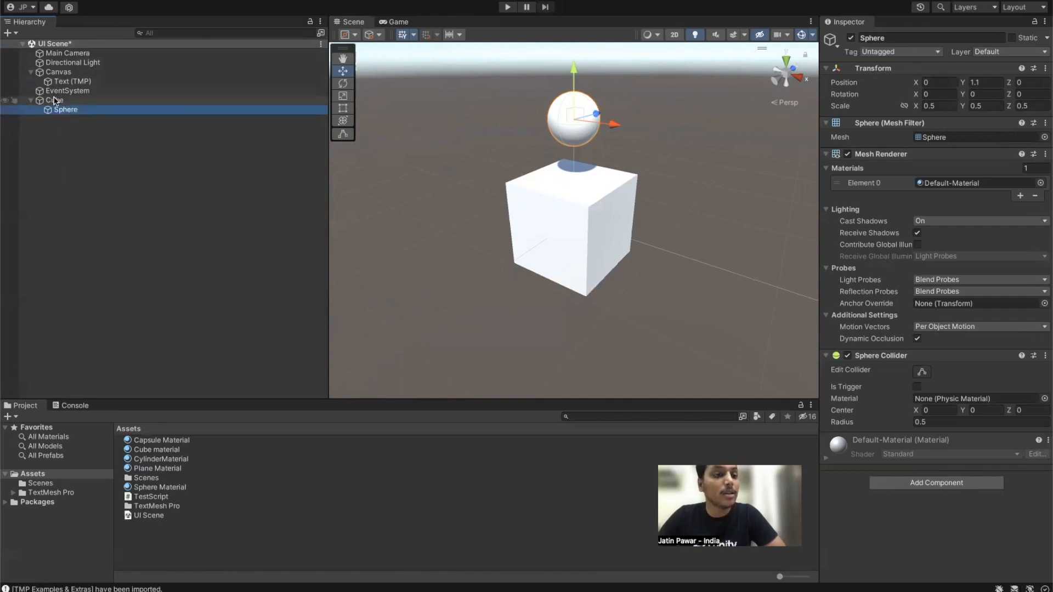
{"action": "left_click", "coordinate": [76, 124]}
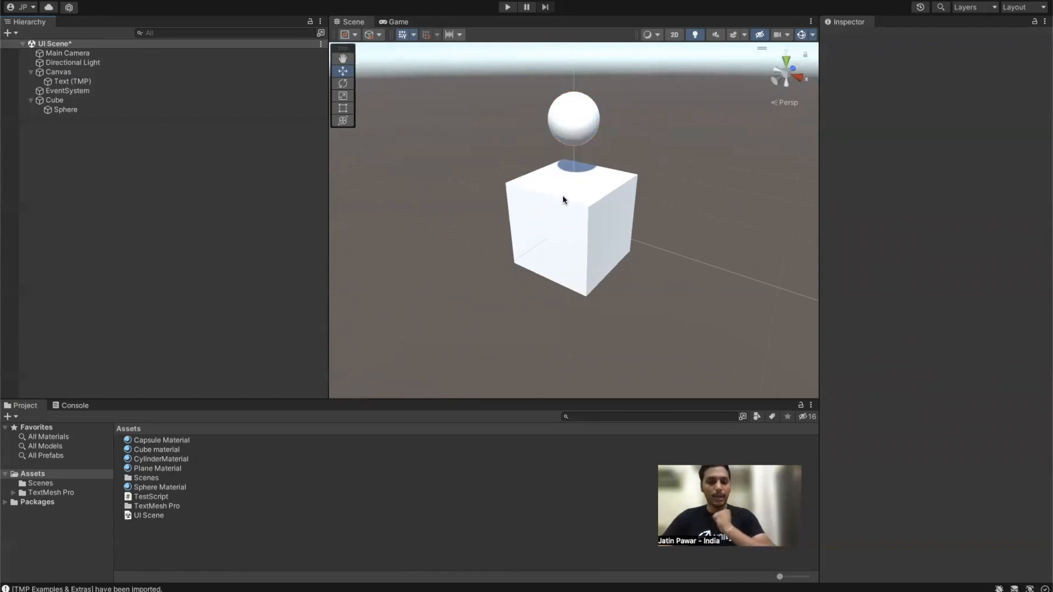
{"action": "left_click", "coordinate": [66, 110]}
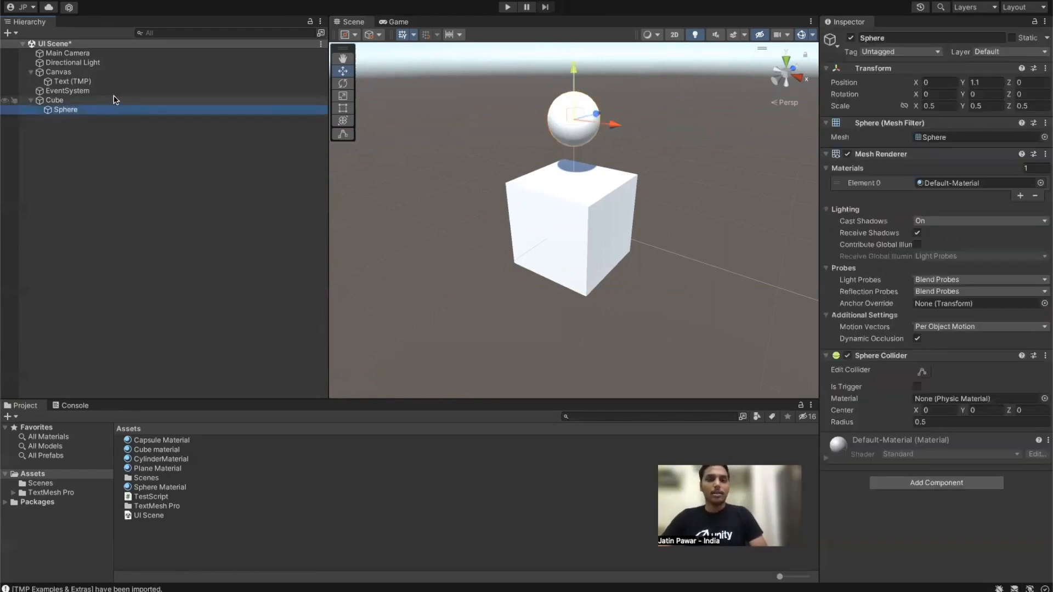
Step: Move the Cube with its Sphere, then enlarge it uniformly with the Scale tool
{"action": "left_click", "coordinate": [85, 101]}
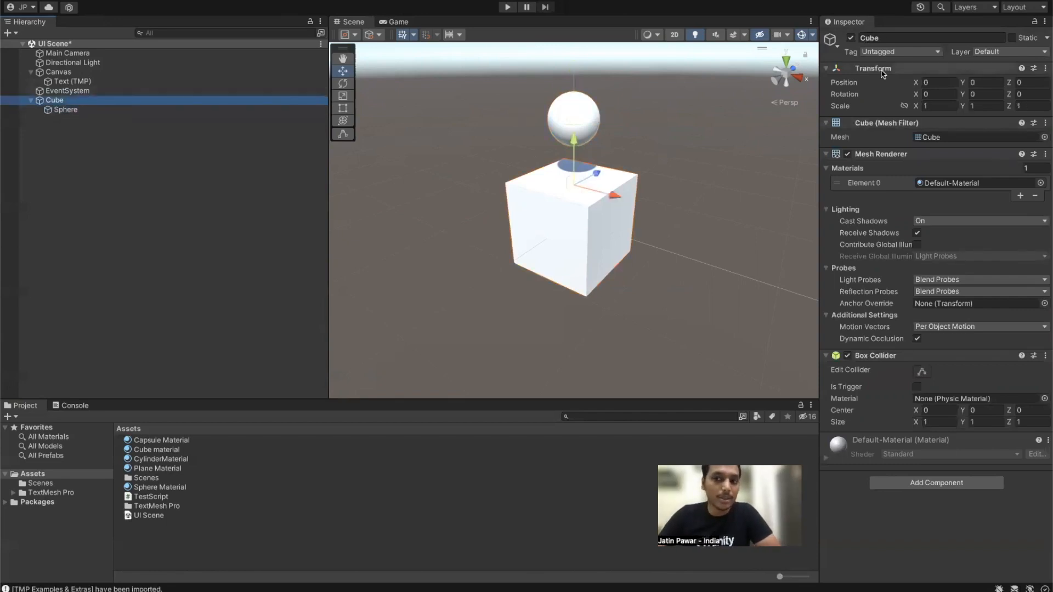
{"action": "left_click_drag", "start_coordinate": [616, 194], "coordinate": [497, 179]}
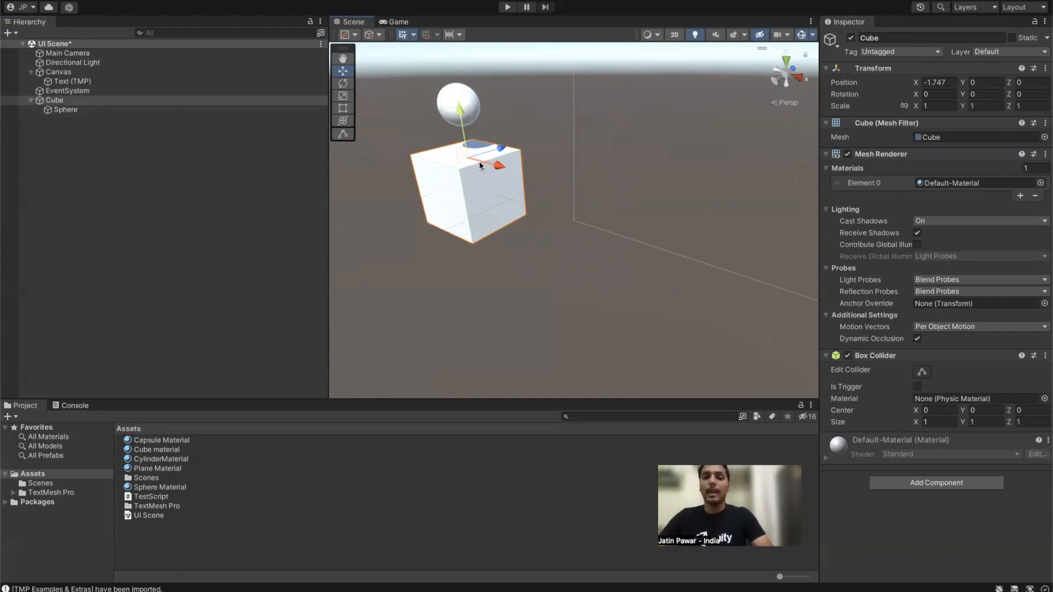
{"action": "left_click_drag", "start_coordinate": [501, 150], "coordinate": [528, 156]}
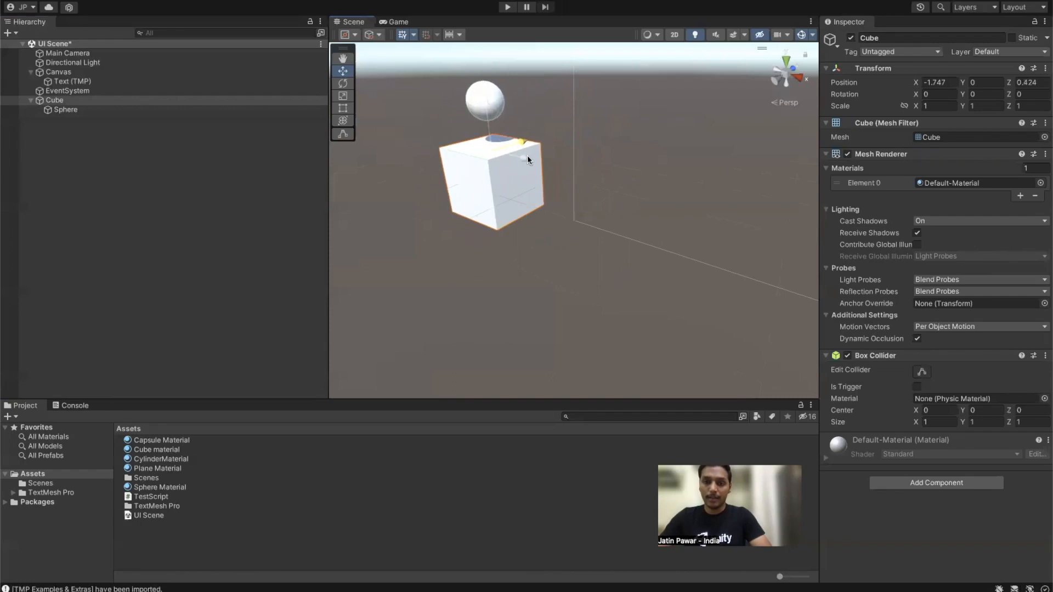
{"action": "left_click_drag", "start_coordinate": [915, 107], "coordinate": [935, 106]}
{"action": "key", "text": "super+z"}
{"action": "key", "text": "e"}
{"action": "key", "text": "r"}
{"action": "left_click_drag", "start_coordinate": [491, 154], "coordinate": [682, 189]}
{"action": "scroll", "coordinate": [682, 189], "scroll_direction": "down", "scroll_amount": 5}
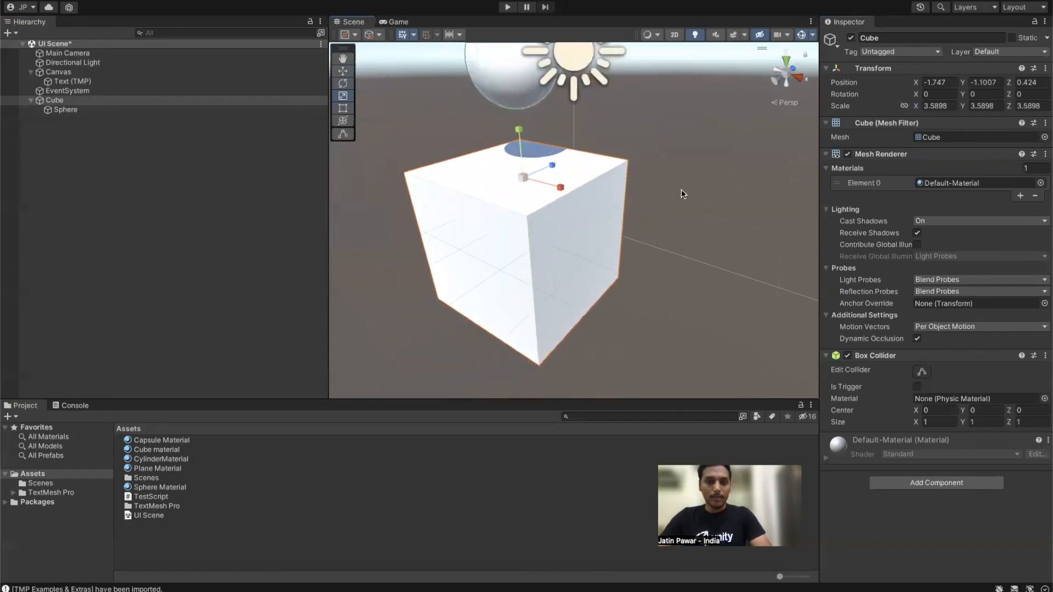
{"action": "left_click_drag", "start_coordinate": [550, 200], "coordinate": [628, 221]}
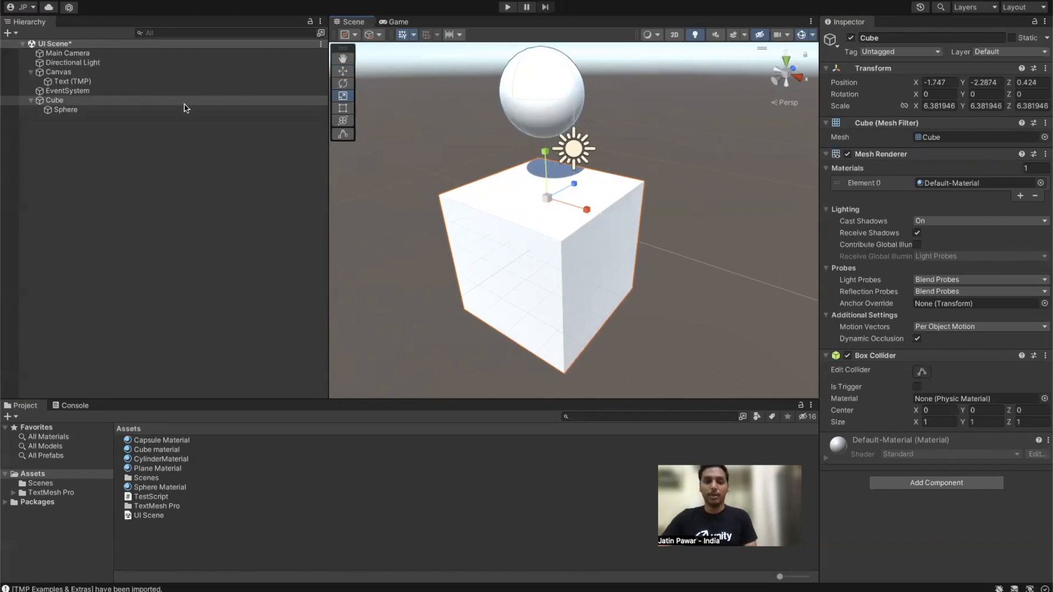
Step: Set the child Sphere's Position Y to 1.1 and return to the Move tool
{"action": "left_click", "coordinate": [74, 111]}
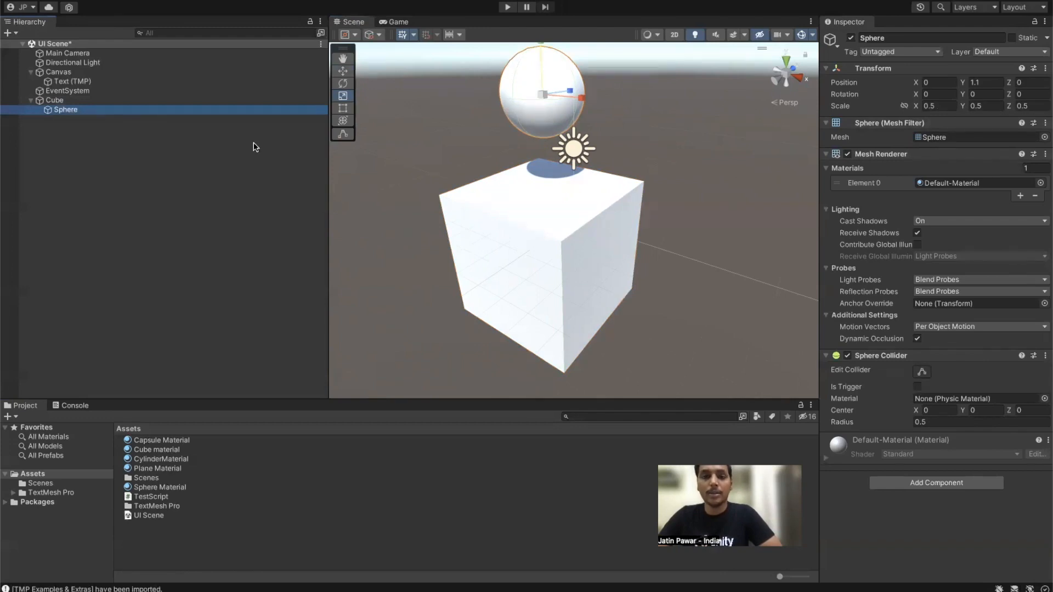
{"action": "left_click", "coordinate": [115, 120]}
{"action": "left_click", "coordinate": [98, 110]}
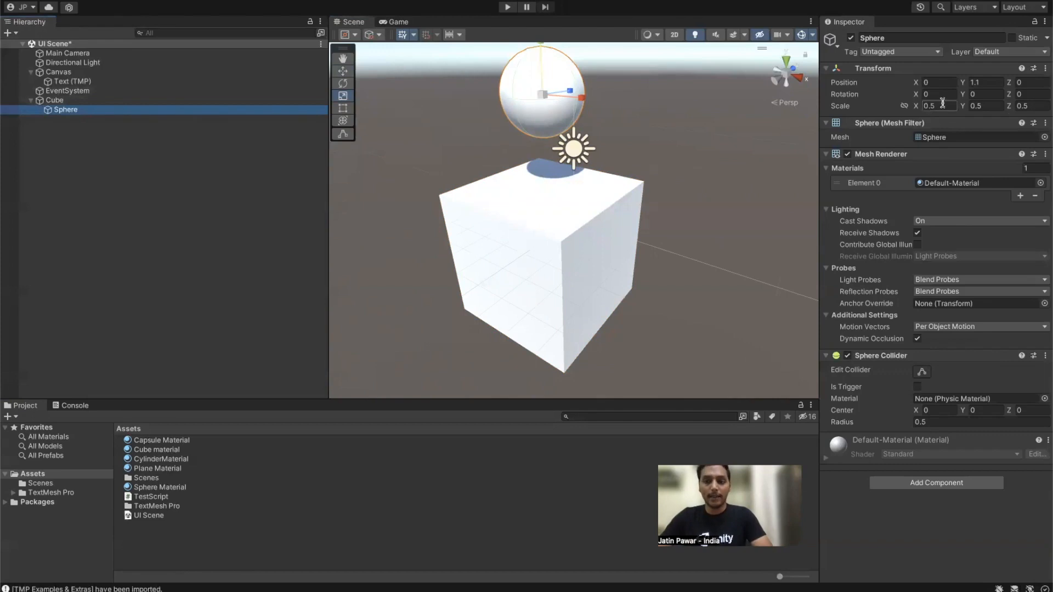
{"action": "left_click", "coordinate": [972, 84]}
{"action": "type", "text": "1.1"}
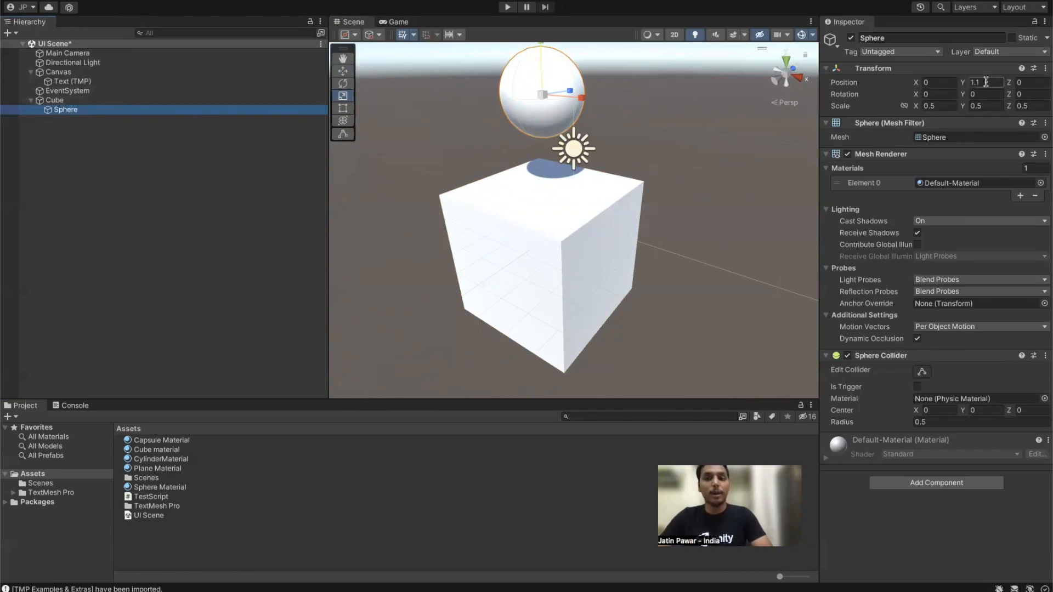
{"action": "key", "text": "Return"}
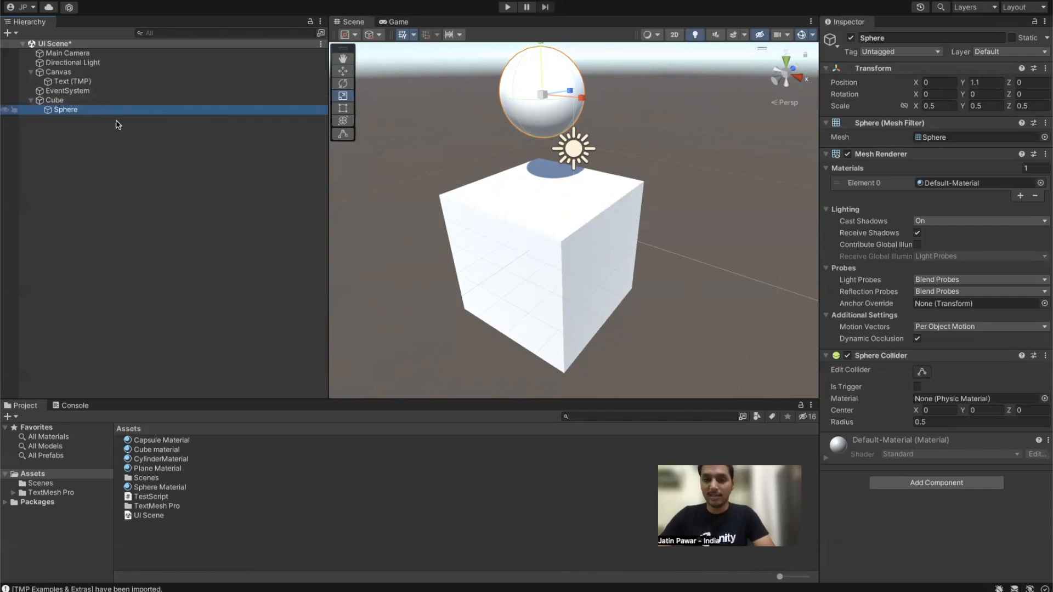
{"action": "left_click", "coordinate": [82, 143]}
{"action": "left_click", "coordinate": [84, 111]}
{"action": "key", "text": "w"}
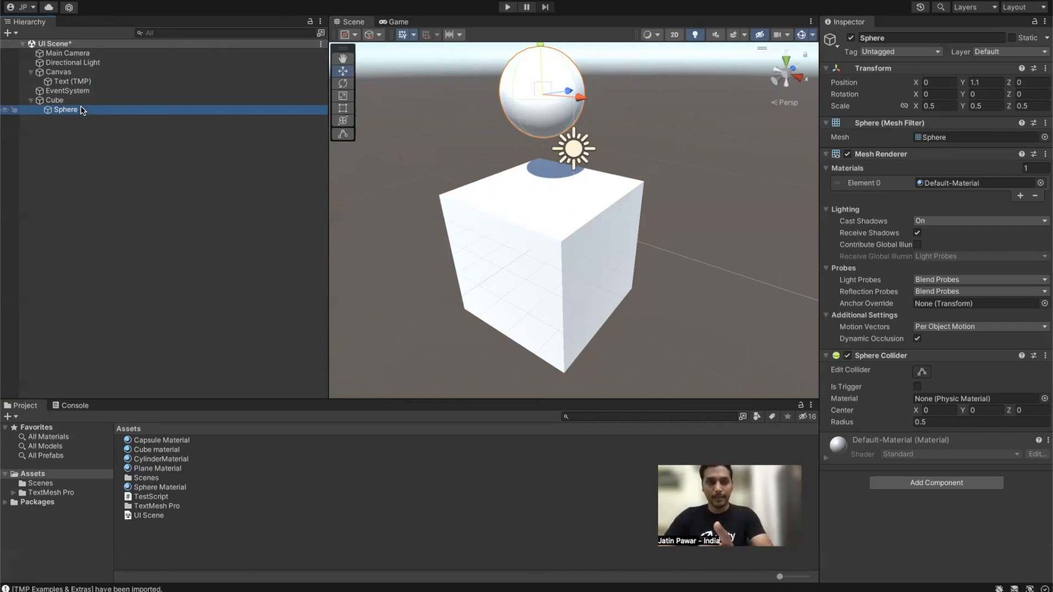
Step: Set the Cube's position to 0, 0, 0
{"action": "left_click", "coordinate": [72, 91]}
{"action": "left_click", "coordinate": [74, 100]}
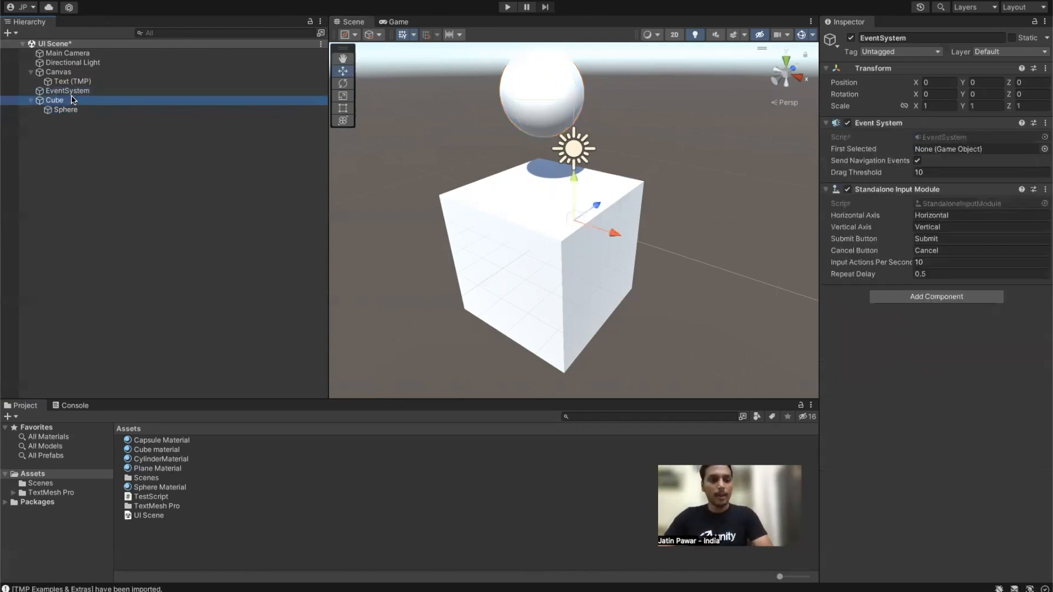
{"action": "left_click", "coordinate": [939, 83]}
{"action": "type", "text": "0"}
{"action": "key", "text": "Tab"}
{"action": "type", "text": "0"}
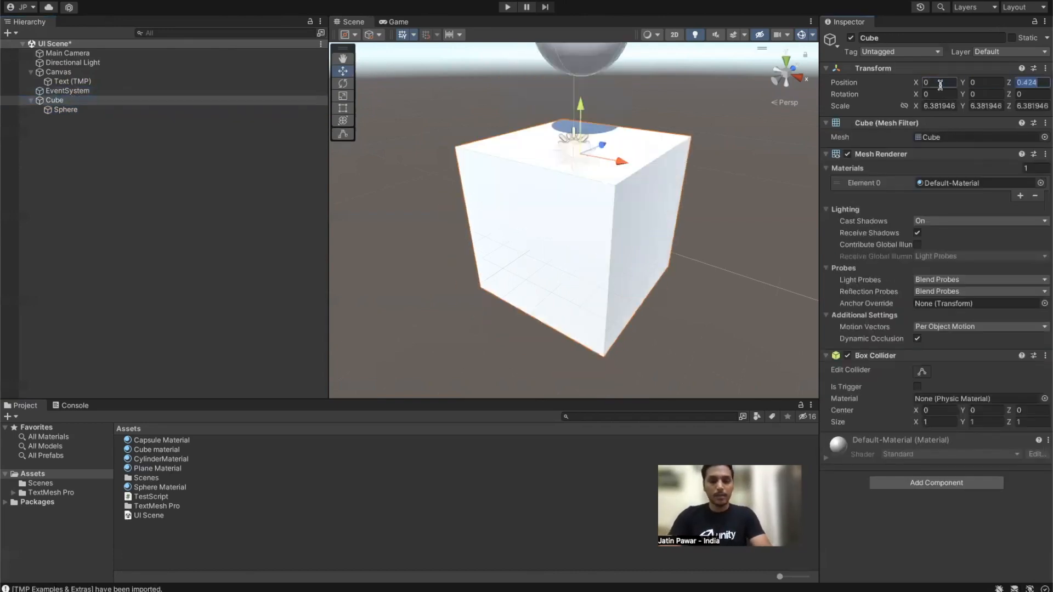
{"action": "key", "text": "Tab"}
{"action": "type", "text": "0"}
Step: Check the Sphere's Y position, then unparent it and nest it back under the Cube
{"action": "left_click", "coordinate": [116, 118]}
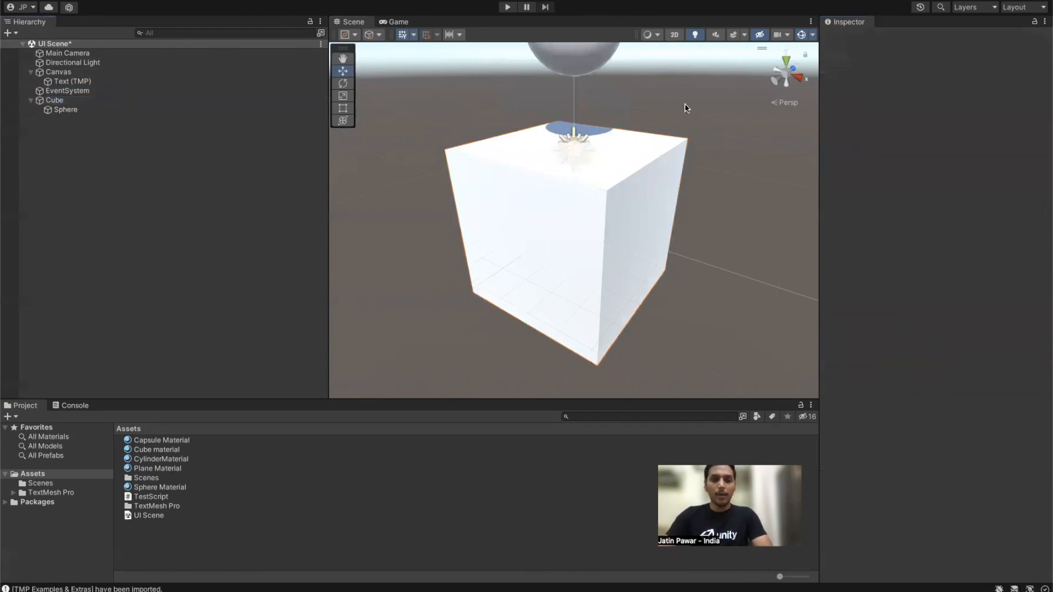
{"action": "scroll", "coordinate": [688, 108], "scroll_direction": "down", "scroll_amount": 5}
{"action": "left_click", "coordinate": [82, 110]}
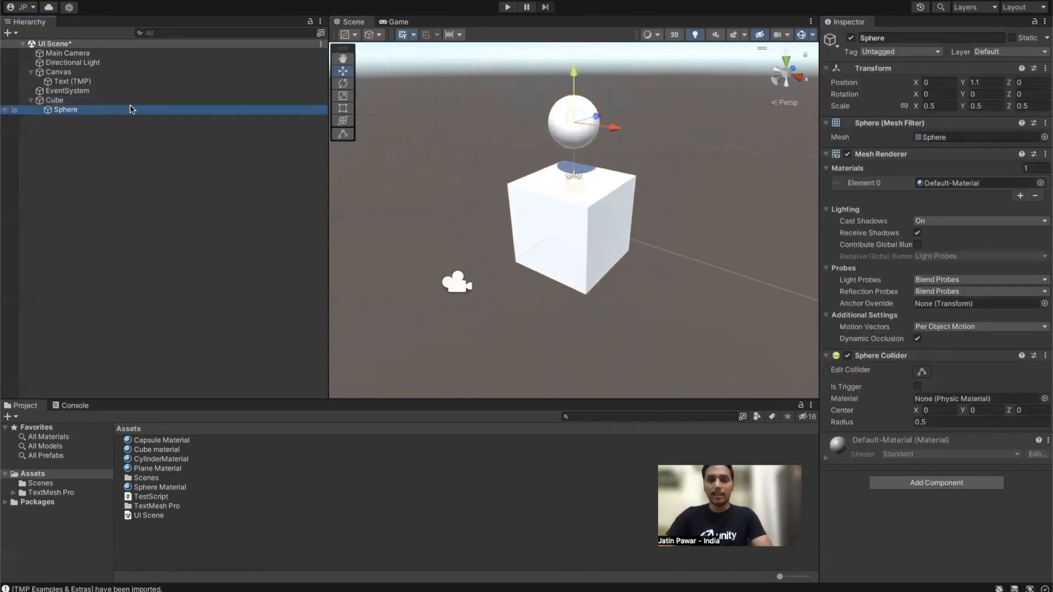
{"action": "left_click", "coordinate": [983, 82]}
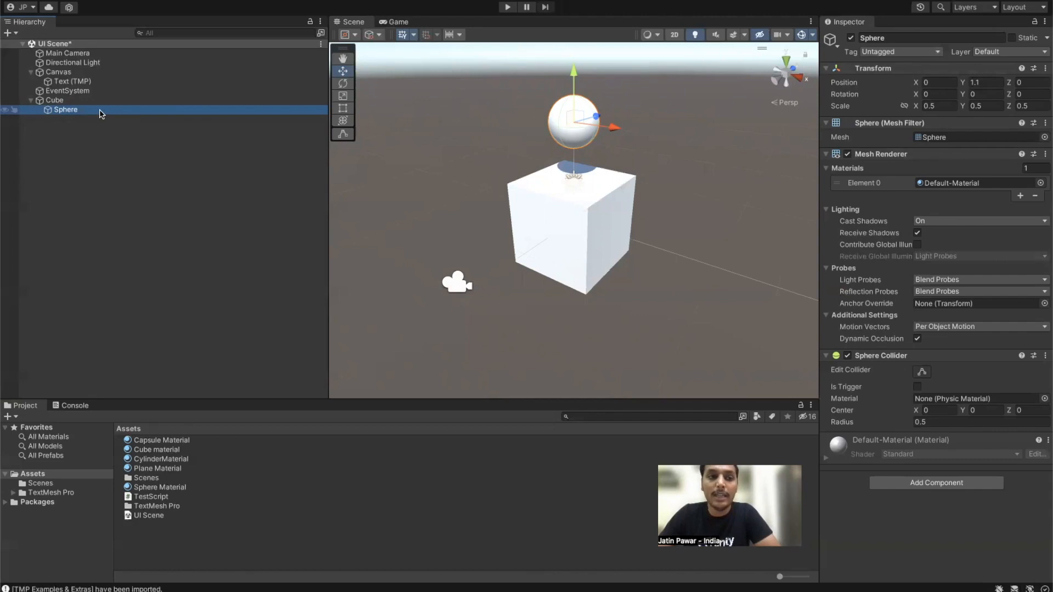
{"action": "left_click_drag", "start_coordinate": [101, 117], "coordinate": [88, 147]}
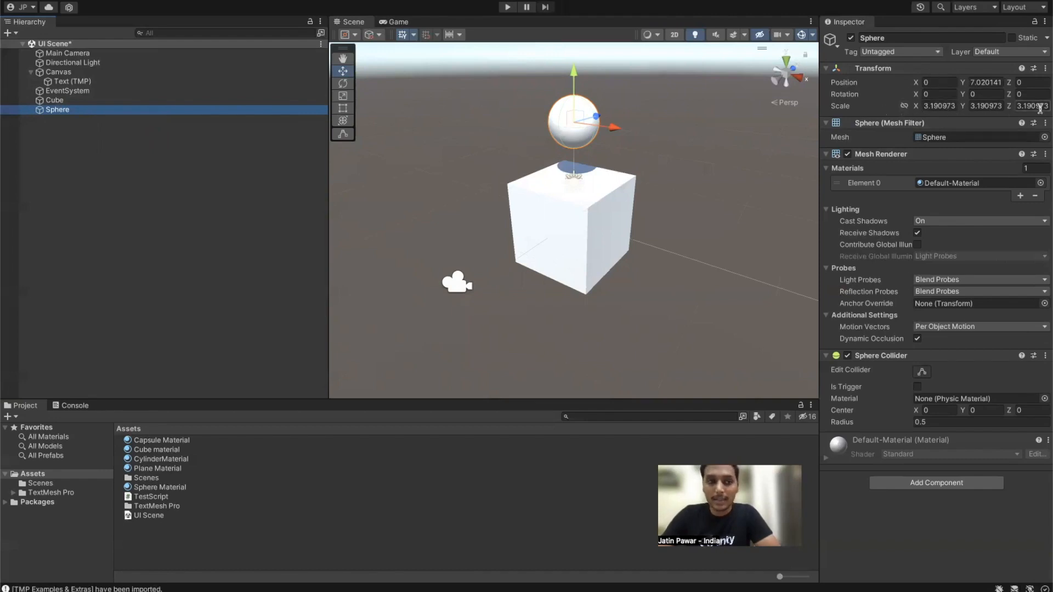
{"action": "left_click_drag", "start_coordinate": [83, 111], "coordinate": [76, 102]}
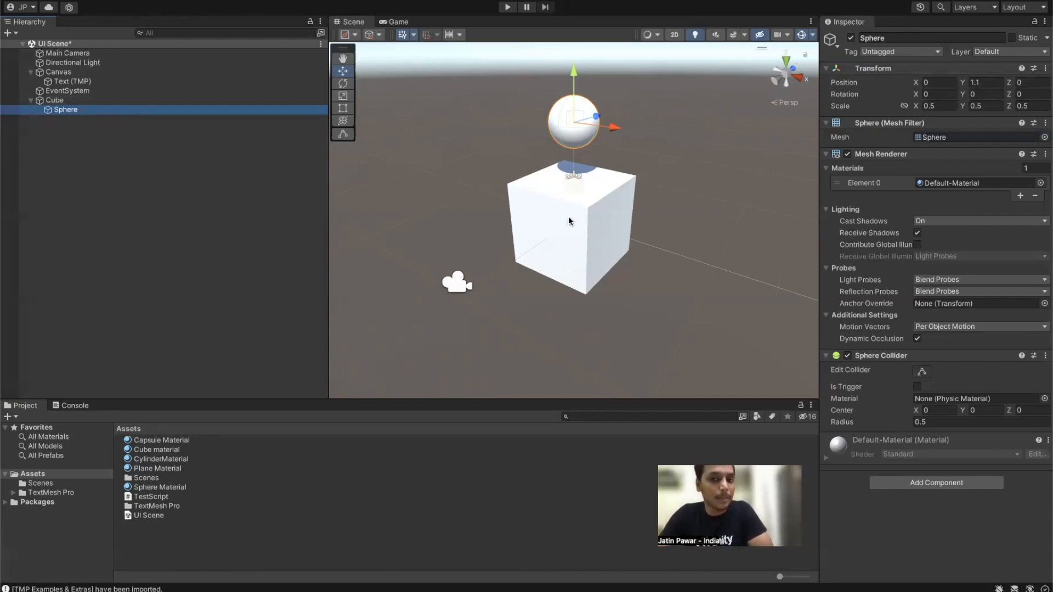
Step: Set the Cube's scale to 1, 1, 1 and frame it in the scene view
{"action": "left_click", "coordinate": [55, 100]}
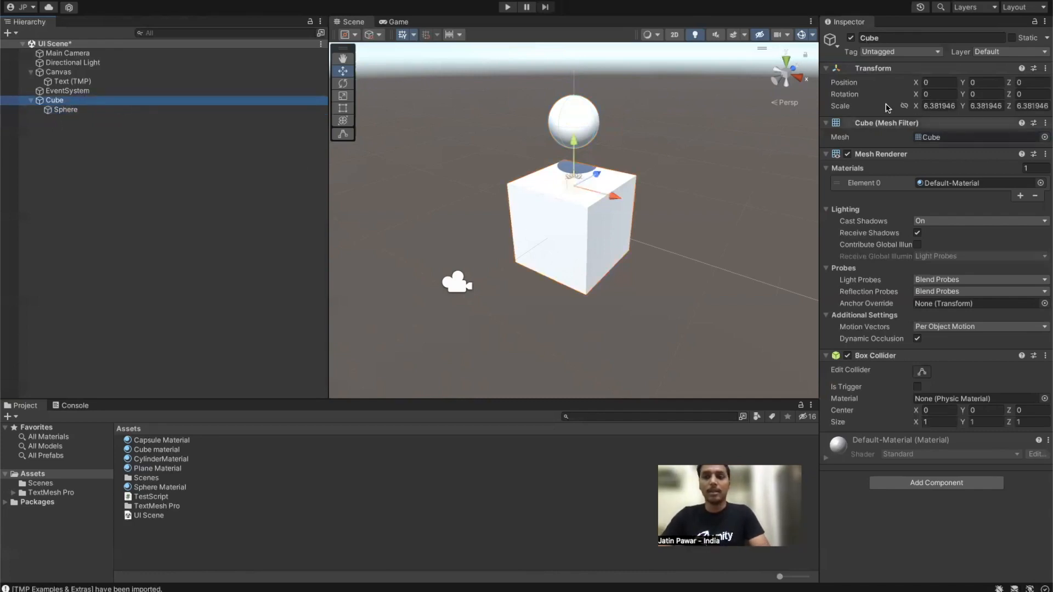
{"action": "left_click", "coordinate": [943, 106]}
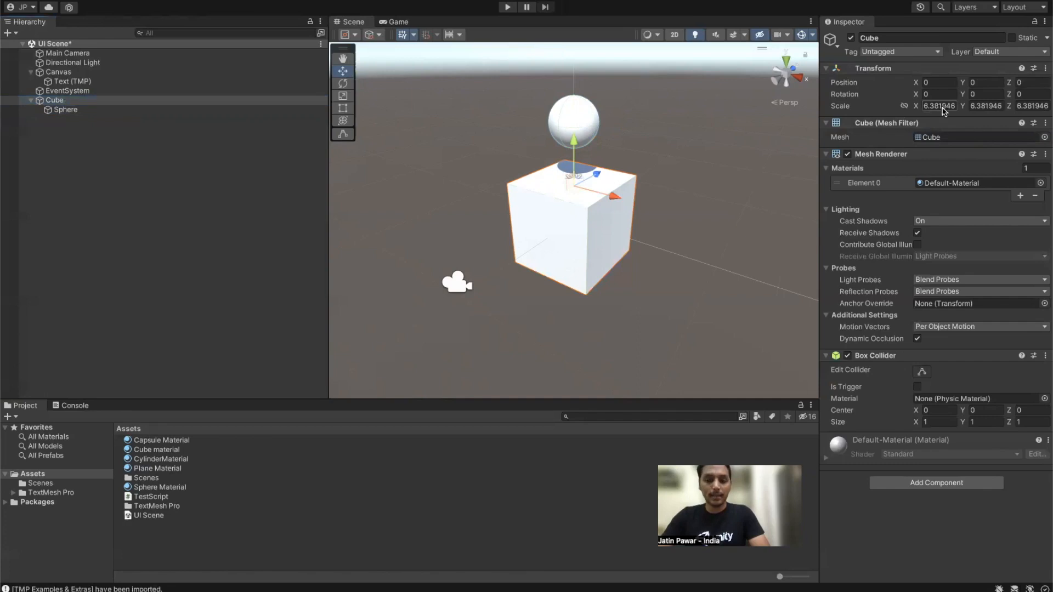
{"action": "type", "text": "1"}
{"action": "key", "text": "Tab"}
{"action": "type", "text": "1"}
{"action": "left_click", "coordinate": [1023, 106]}
{"action": "type", "text": "1"}
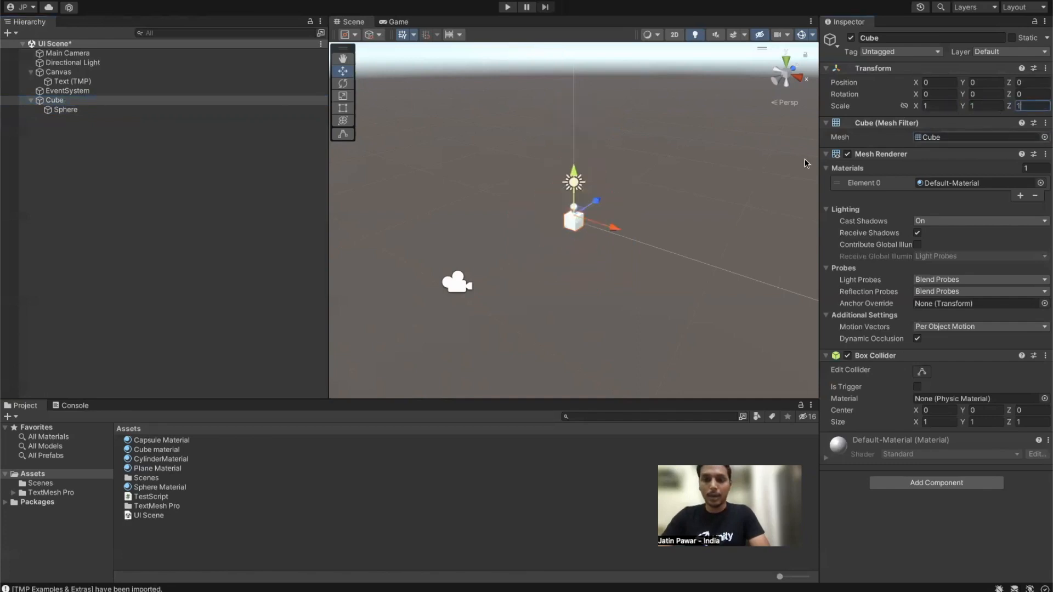
{"action": "left_click", "coordinate": [110, 102]}
{"action": "key", "text": "f"}
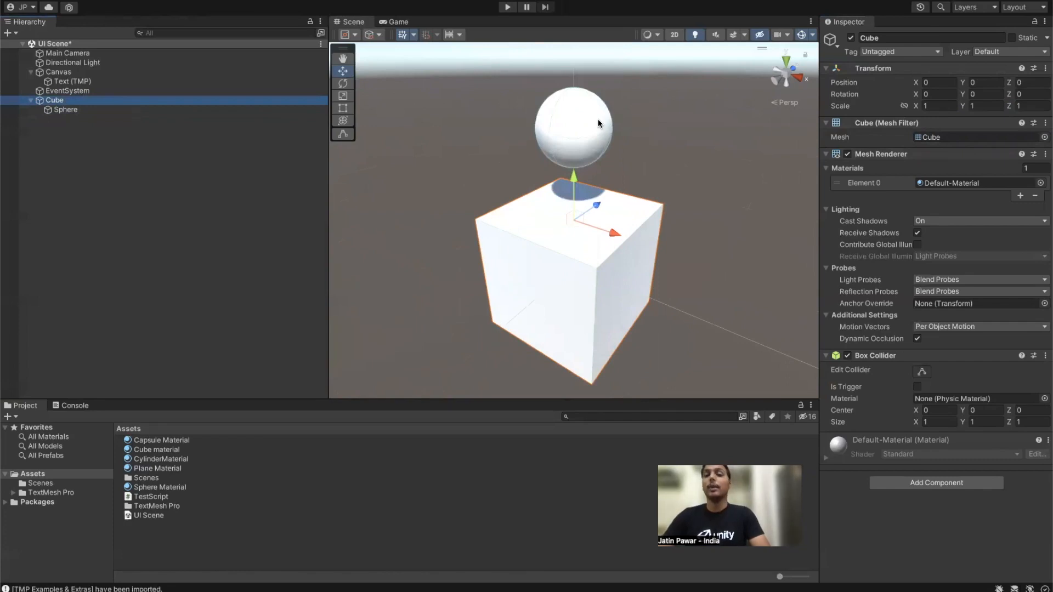
{"action": "left_click", "coordinate": [70, 109]}
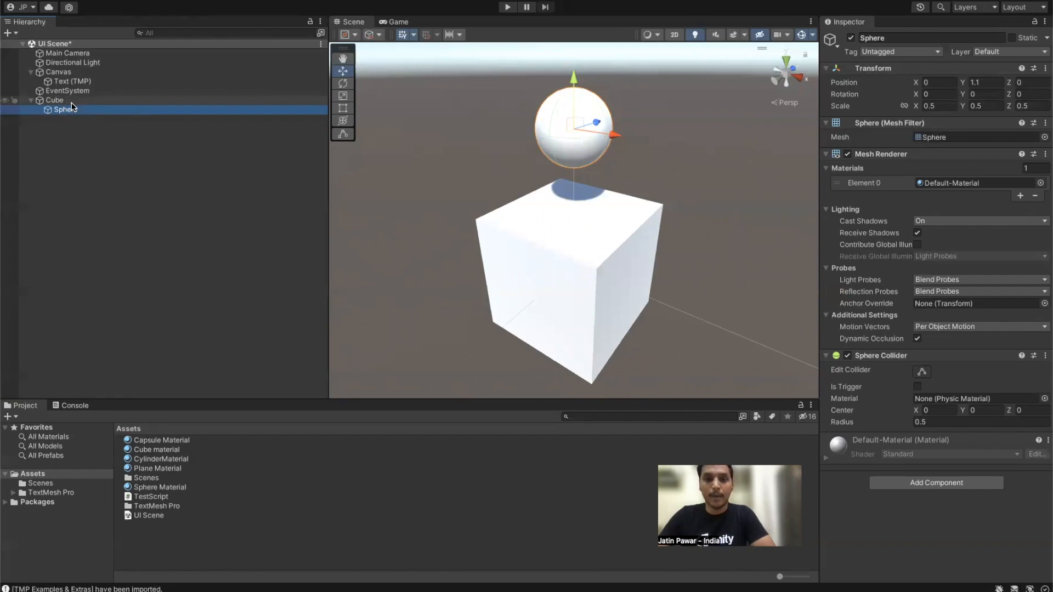
Step: Slide the Cube along X and the Sphere along Z with the Move gizmo
{"action": "left_click", "coordinate": [69, 101]}
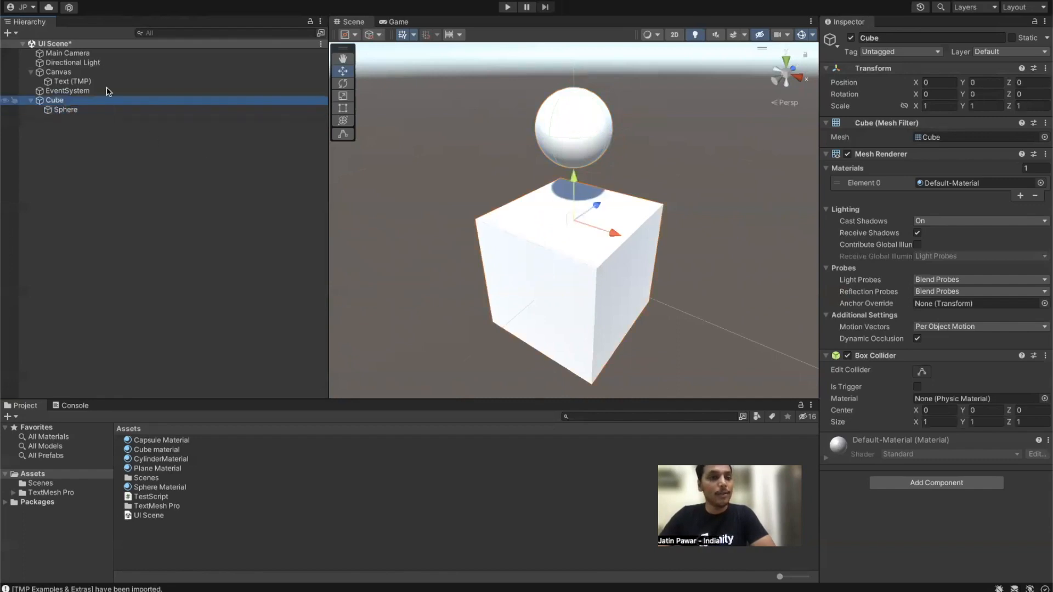
{"action": "mouse_move", "coordinate": [619, 223]}
{"action": "left_mouse_down"}
{"action": "mouse_move", "coordinate": [461, 200]}
{"action": "mouse_move", "coordinate": [658, 245]}
{"action": "mouse_move", "coordinate": [443, 182]}
{"action": "mouse_move", "coordinate": [623, 228]}
{"action": "mouse_move", "coordinate": [494, 192]}
{"action": "mouse_move", "coordinate": [641, 217]}
{"action": "mouse_move", "coordinate": [613, 216]}
{"action": "left_mouse_up"}
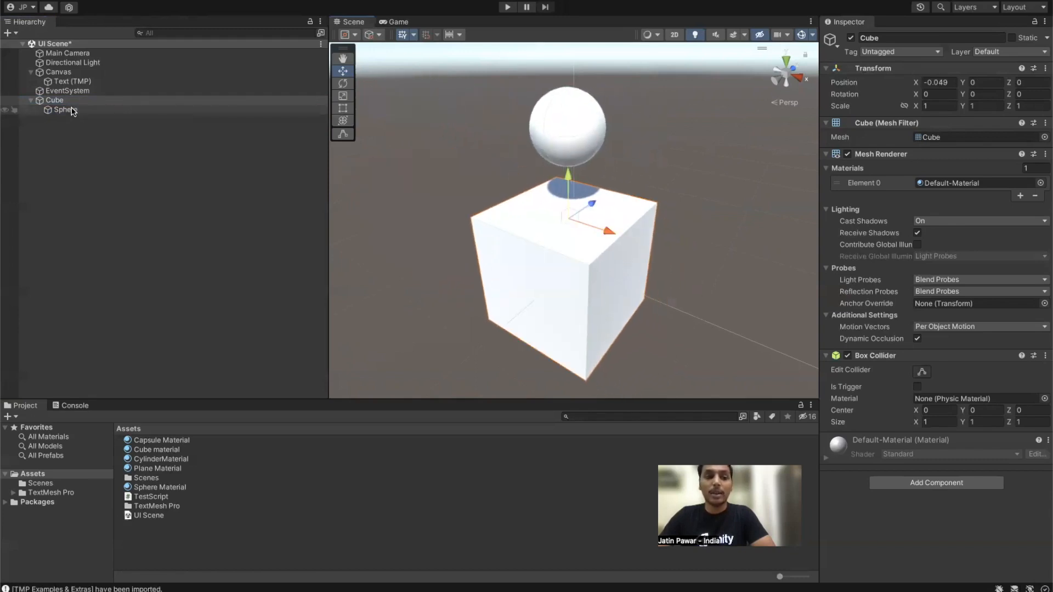
{"action": "left_click", "coordinate": [65, 110]}
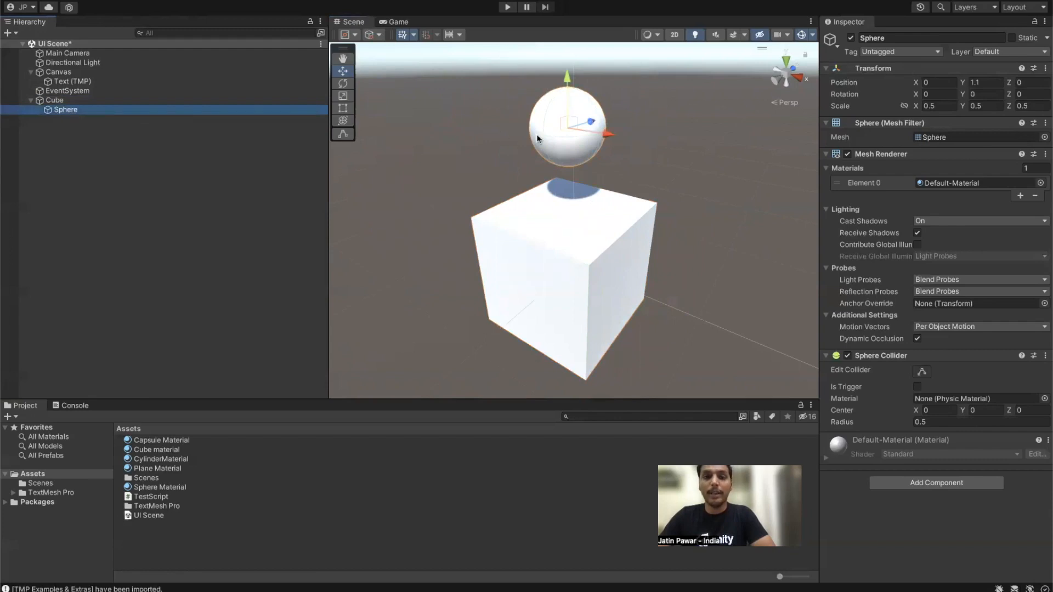
{"action": "left_click_drag", "start_coordinate": [591, 121], "coordinate": [662, 167]}
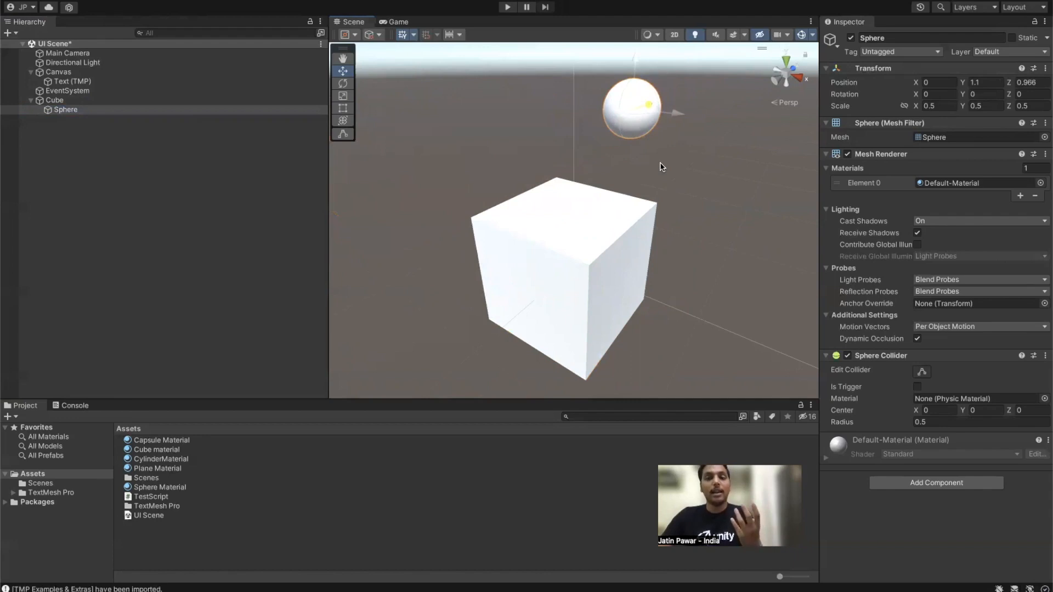
{"action": "mouse_move", "coordinate": [663, 166]}
{"action": "left_mouse_down"}
{"action": "mouse_move", "coordinate": [630, 183]}
{"action": "mouse_move", "coordinate": [673, 157]}
{"action": "left_mouse_up"}
{"action": "left_click_drag", "start_coordinate": [722, 201], "coordinate": [538, 155], "text": "alt"}
Step: Move the Cube and its Sphere along Z, then switch to the Rotate tool
{"action": "left_click", "coordinate": [55, 100]}
{"action": "left_click_drag", "start_coordinate": [685, 218], "coordinate": [637, 216]}
{"action": "left_click_drag", "start_coordinate": [551, 206], "coordinate": [510, 88], "text": "alt"}
{"action": "key", "text": "e"}
{"action": "key", "text": "w"}
{"action": "key", "text": "e"}
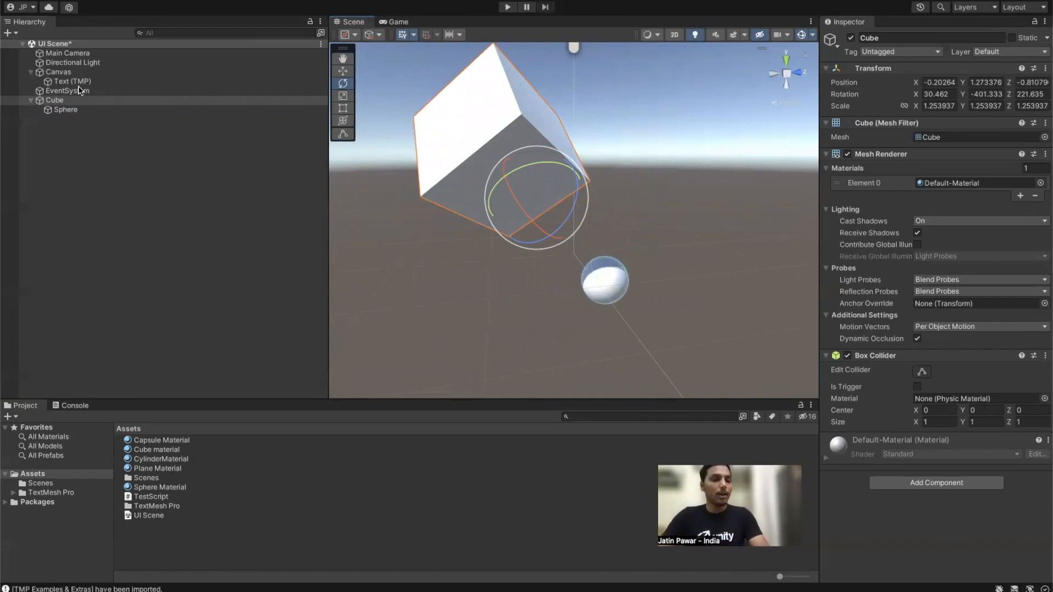
Step: Deactivate the Cube, then frame and face the Text (TMP) object in the scene
{"action": "left_click", "coordinate": [851, 38]}
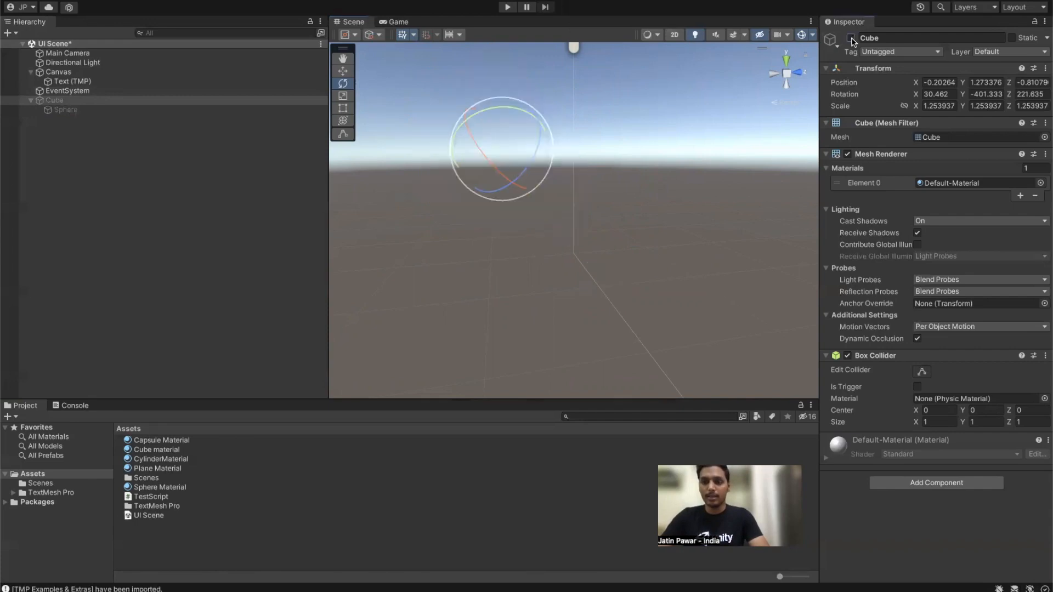
{"action": "left_click", "coordinate": [120, 170]}
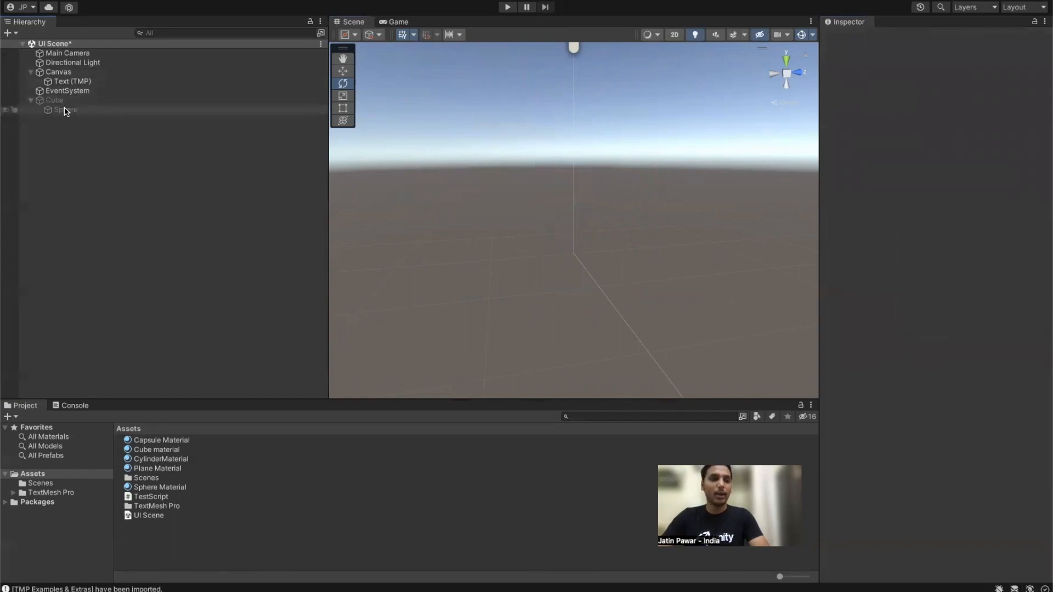
{"action": "left_click", "coordinate": [61, 82]}
{"action": "key", "text": "f"}
{"action": "left_click_drag", "start_coordinate": [414, 225], "coordinate": [729, 189], "text": "alt"}
{"action": "right_click_drag", "start_coordinate": [730, 189], "coordinate": [10, 207], "text": "alt"}
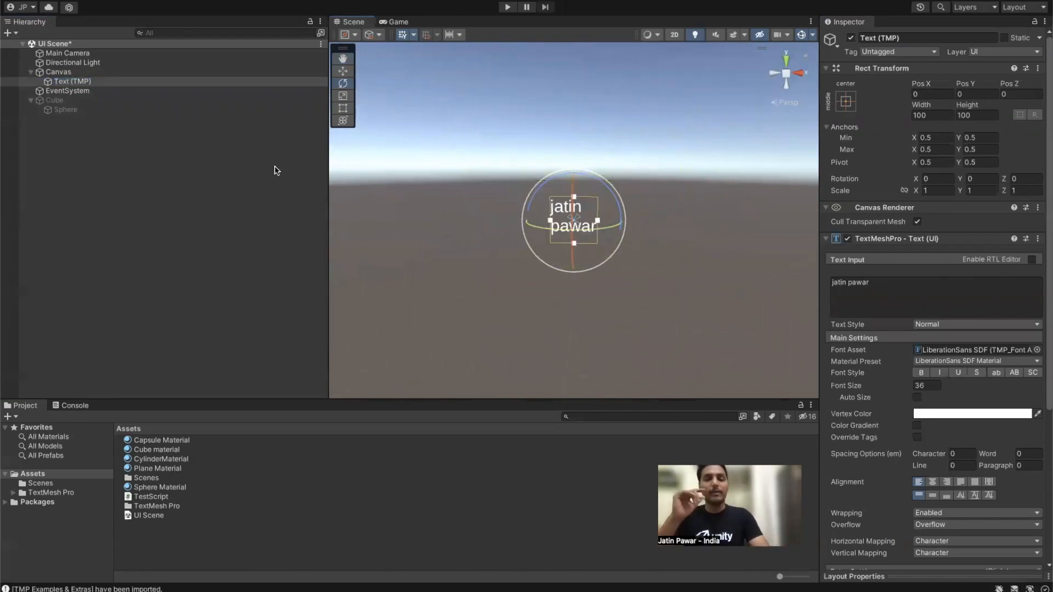
{"action": "key", "text": "w"}
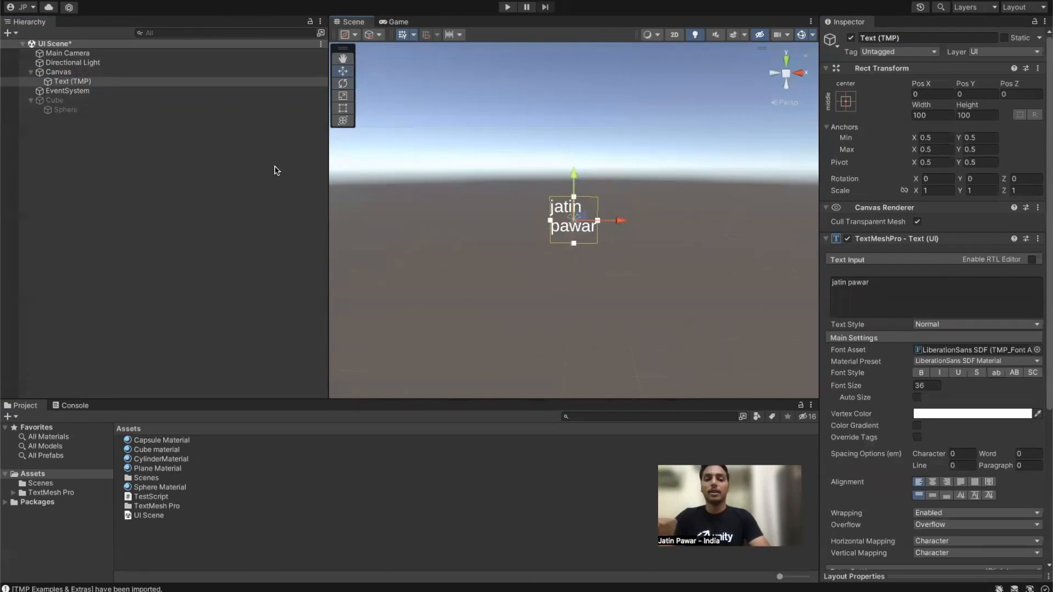
Step: Narrow the Hierarchy, switch the Scene view to 2D, and zoom and pan onto the text
{"action": "left_click_drag", "start_coordinate": [328, 172], "coordinate": [247, 164]}
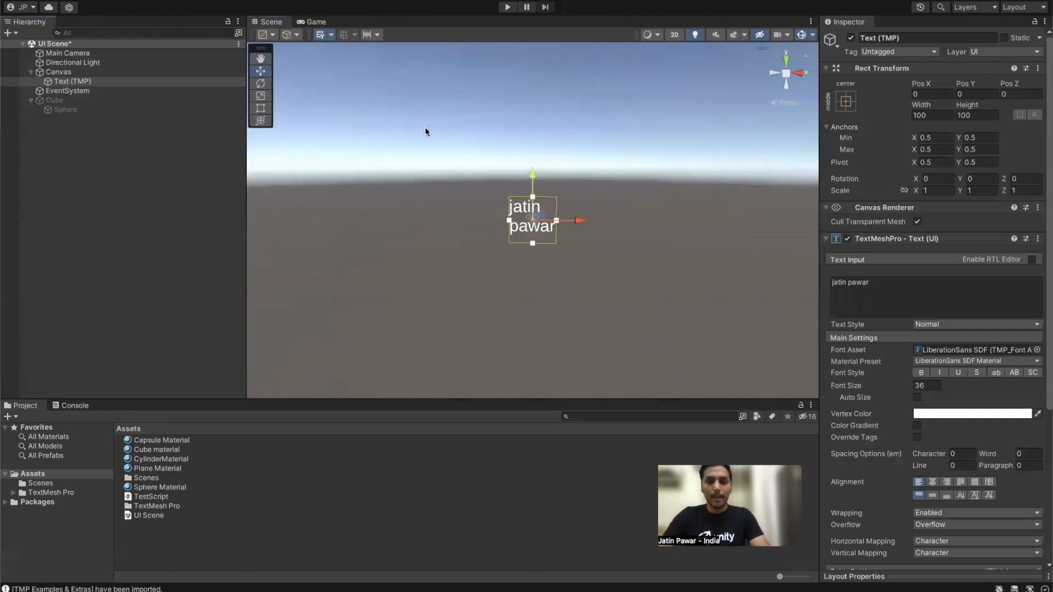
{"action": "left_click", "coordinate": [674, 35]}
{"action": "scroll", "coordinate": [599, 135], "scroll_direction": "down", "scroll_amount": 5}
{"action": "middle_click_drag", "start_coordinate": [599, 118], "coordinate": [537, 205]}
{"action": "scroll", "coordinate": [537, 206], "scroll_direction": "up", "scroll_amount": 8}
{"action": "middle_click_drag", "start_coordinate": [503, 255], "coordinate": [525, 187]}
{"action": "scroll", "coordinate": [525, 184], "scroll_direction": "down", "scroll_amount": 2}
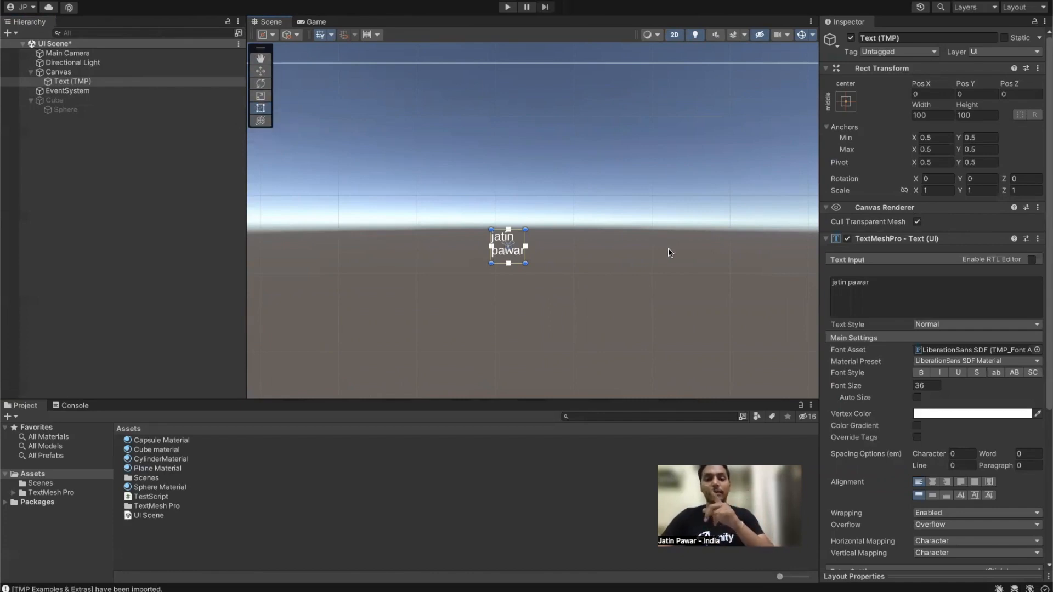
{"action": "scroll", "coordinate": [546, 256], "scroll_direction": "up", "scroll_amount": 6}
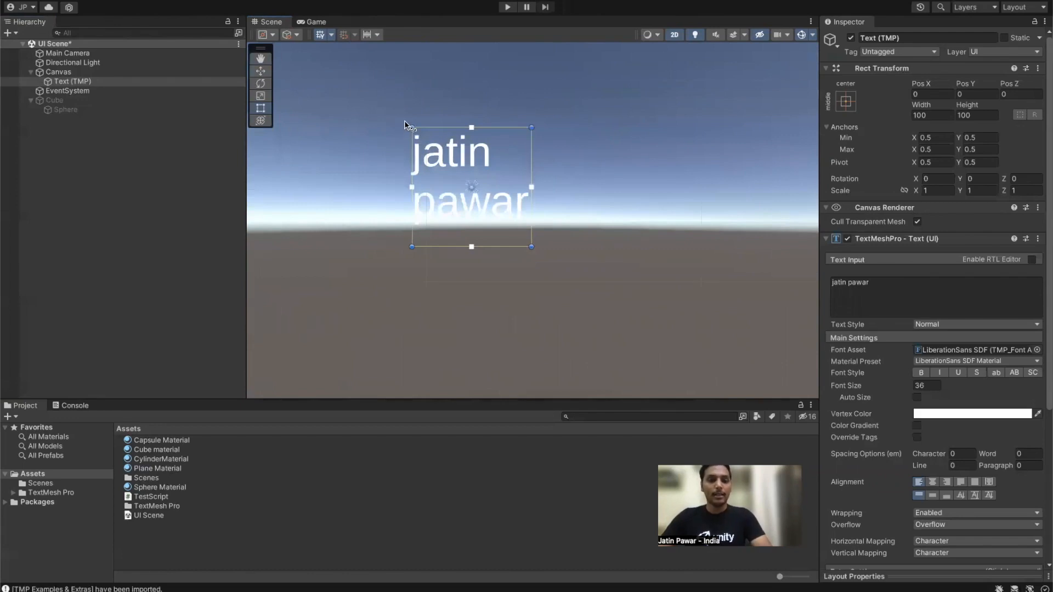
Step: Enlarge the text's rect and rotate it about 12 degrees using its handles
{"action": "left_click_drag", "start_coordinate": [411, 130], "coordinate": [402, 163]}
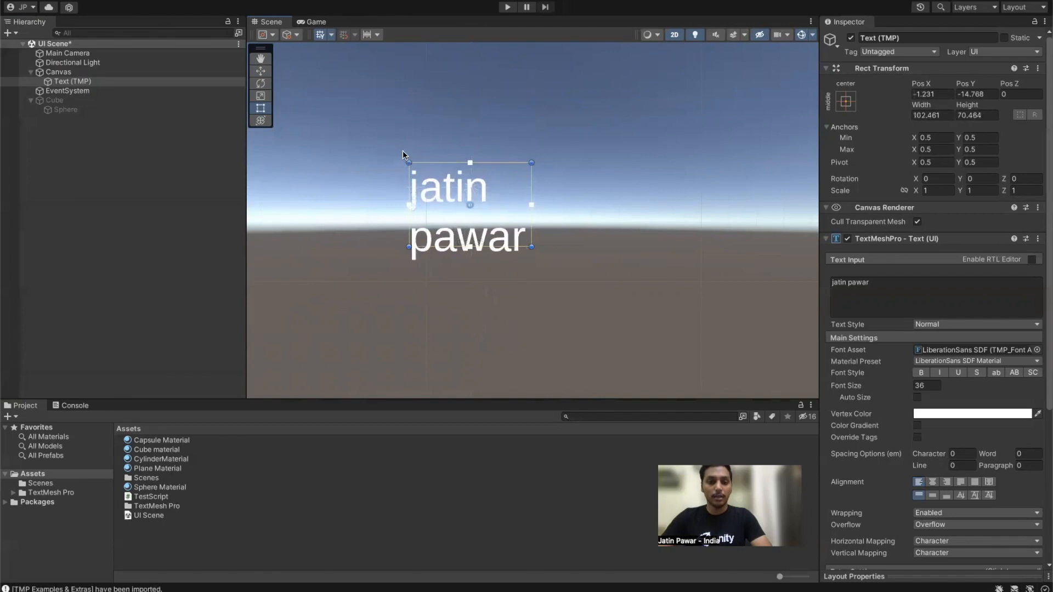
{"action": "mouse_move", "coordinate": [403, 154]}
{"action": "left_mouse_down"}
{"action": "mouse_move", "coordinate": [440, 122]}
{"action": "mouse_move", "coordinate": [543, 138]}
{"action": "mouse_move", "coordinate": [578, 226]}
{"action": "mouse_move", "coordinate": [515, 273]}
{"action": "mouse_move", "coordinate": [344, 163]}
{"action": "mouse_move", "coordinate": [404, 127]}
{"action": "mouse_move", "coordinate": [382, 160]}
{"action": "mouse_move", "coordinate": [395, 149]}
{"action": "left_mouse_up"}
{"action": "left_click_drag", "start_coordinate": [405, 253], "coordinate": [557, 273]}
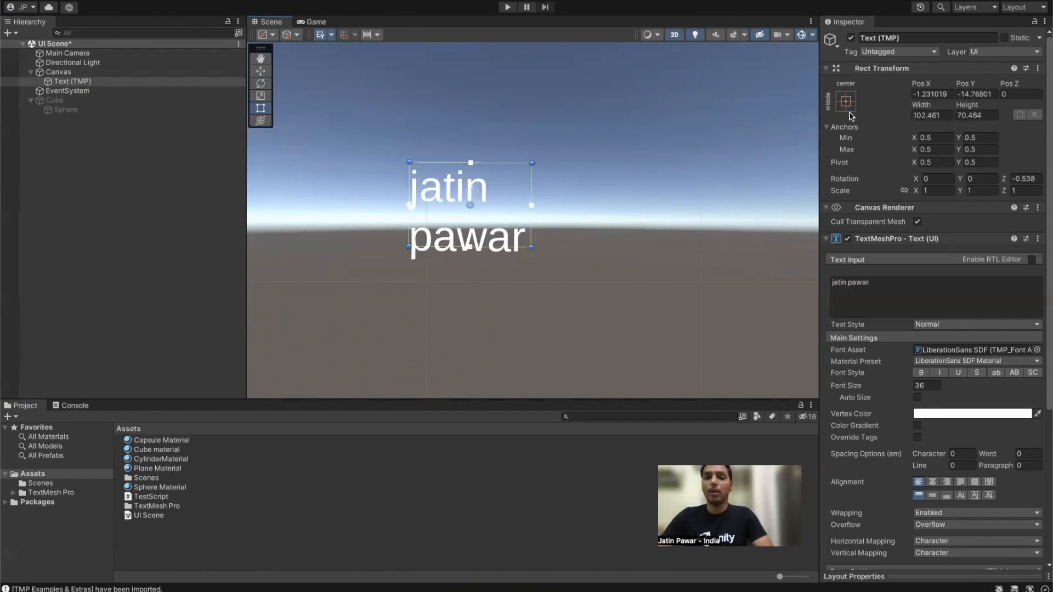
{"action": "left_click", "coordinate": [165, 83]}
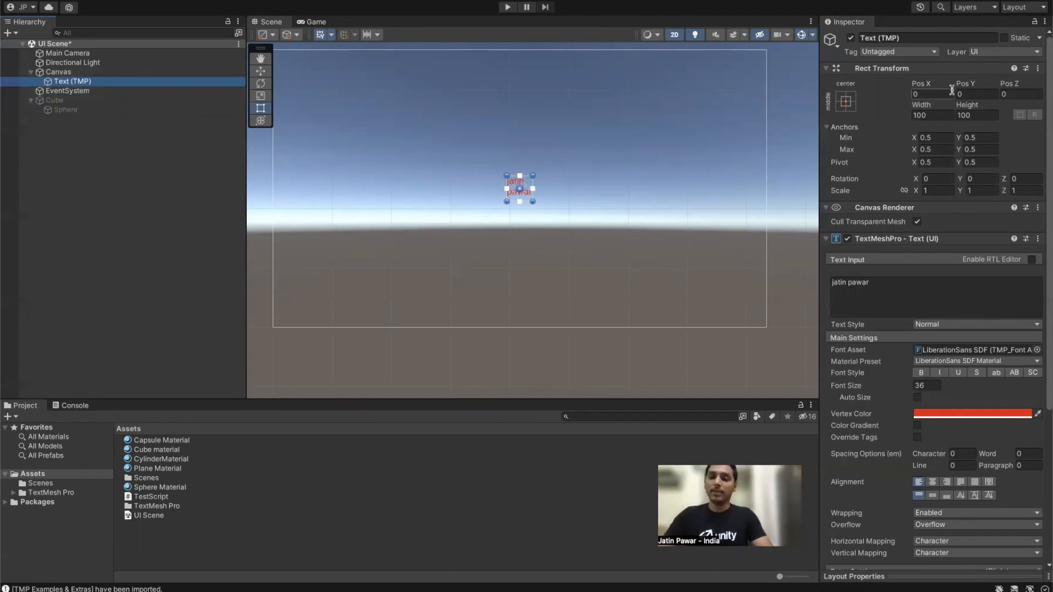
{"action": "key", "text": "f"}
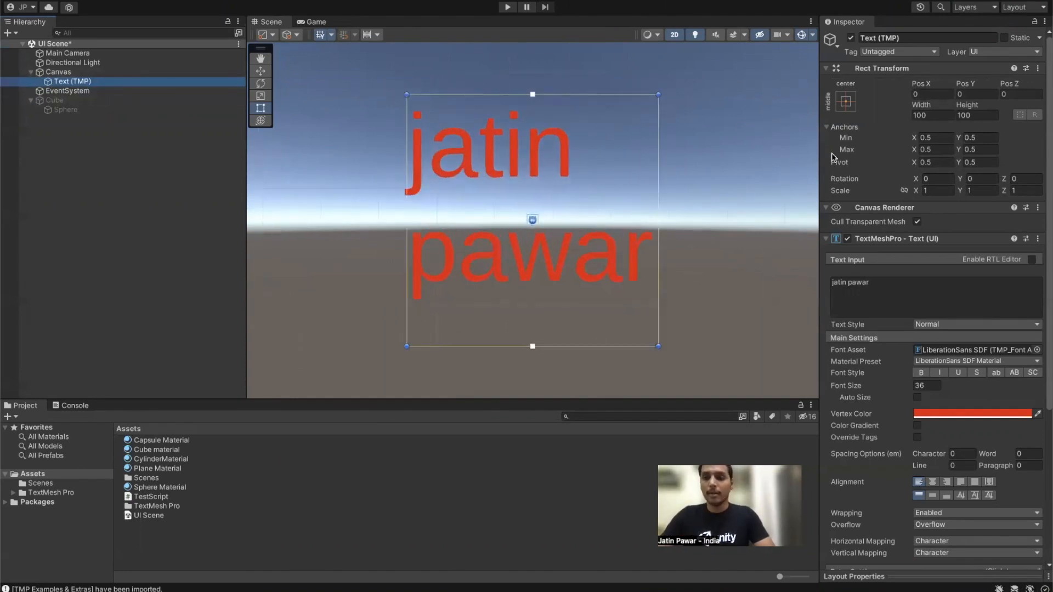
{"action": "left_click", "coordinate": [859, 283]}
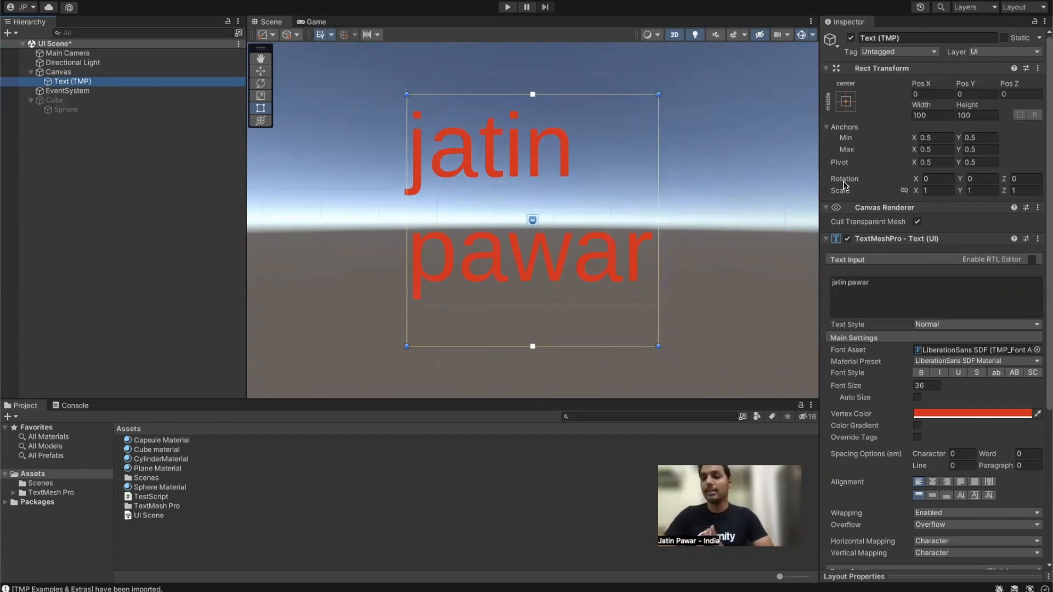
{"action": "left_click", "coordinate": [828, 128]}
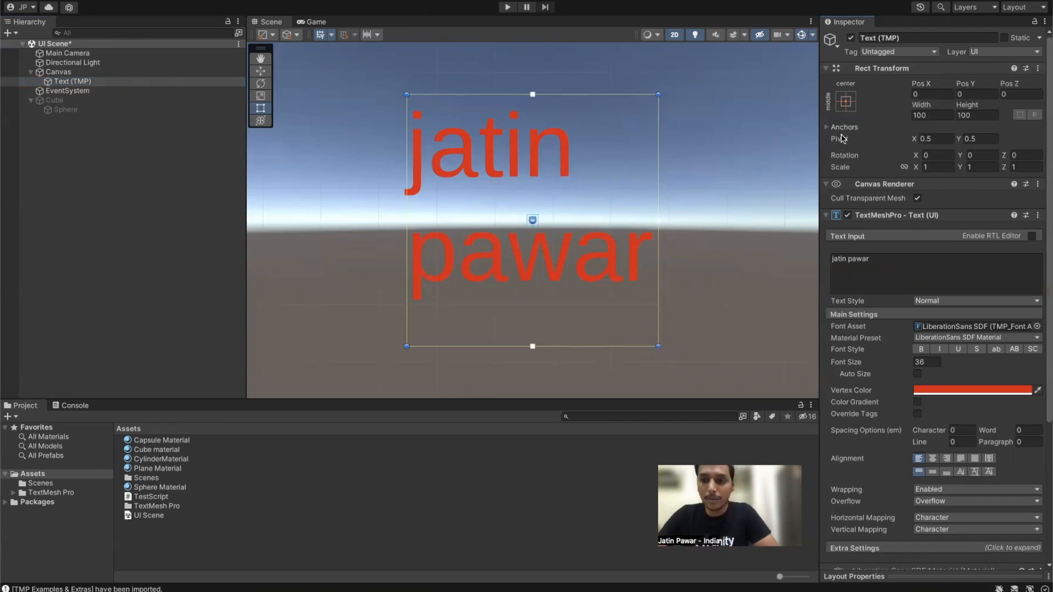
{"action": "mouse_move", "coordinate": [838, 144]}
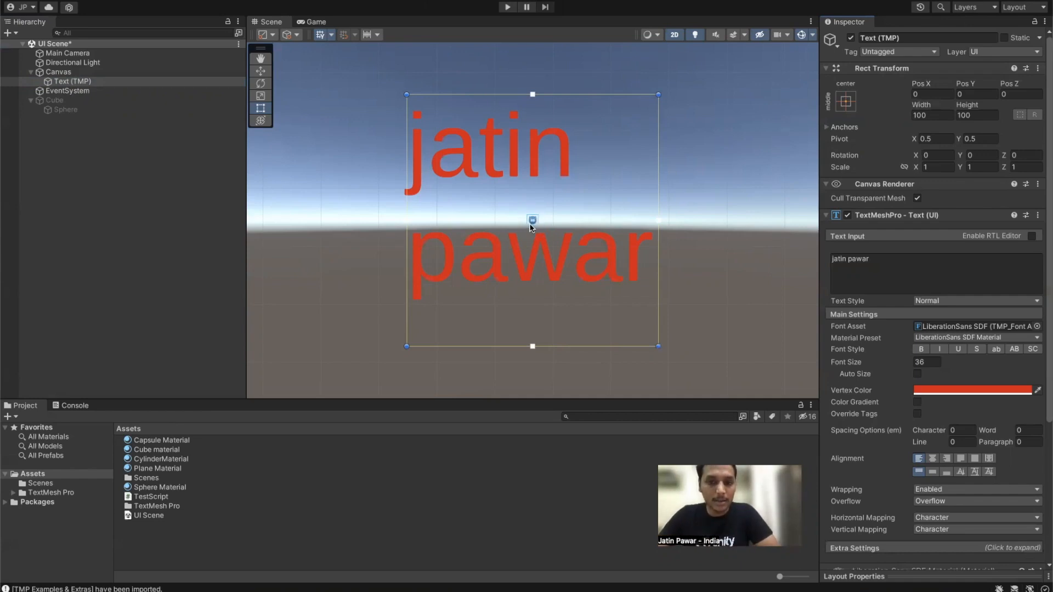
{"action": "scroll", "coordinate": [531, 227], "scroll_direction": "up", "scroll_amount": 4}
{"action": "scroll", "coordinate": [549, 234], "scroll_direction": "down", "scroll_amount": 3}
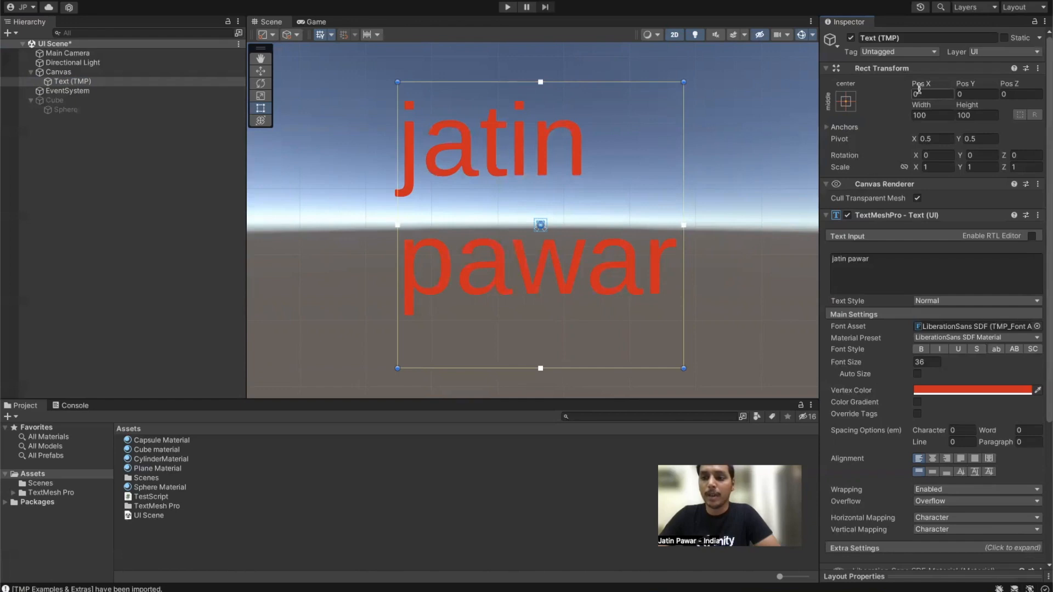
Step: Scrub the text's Pos X and Y to move it, then reset both to 0
{"action": "left_click_drag", "start_coordinate": [920, 90], "coordinate": [546, 223]}
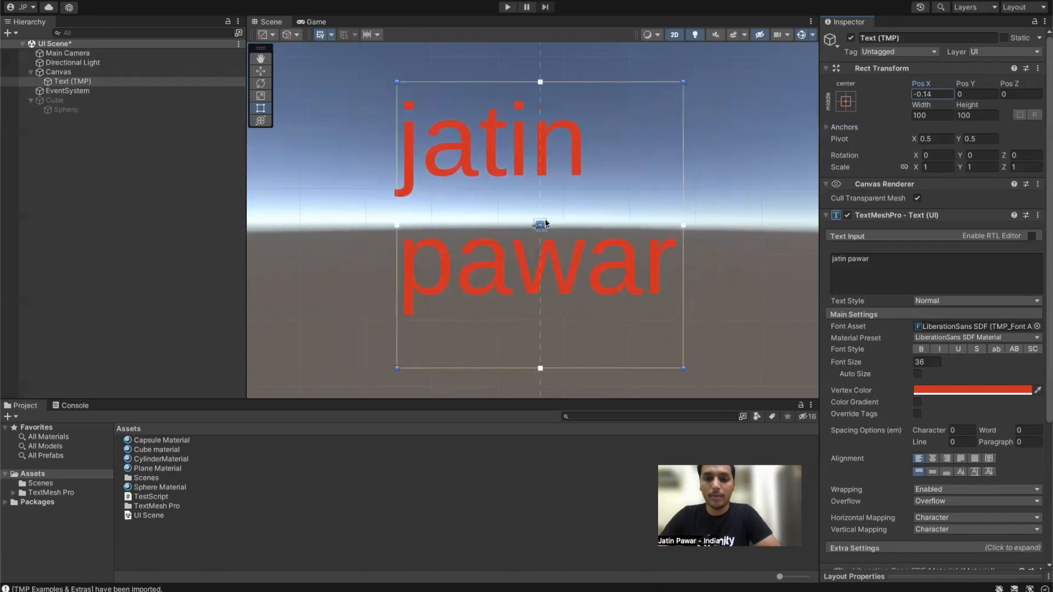
{"action": "left_click_drag", "start_coordinate": [964, 84], "coordinate": [531, 148]}
{"action": "left_click", "coordinate": [929, 94]}
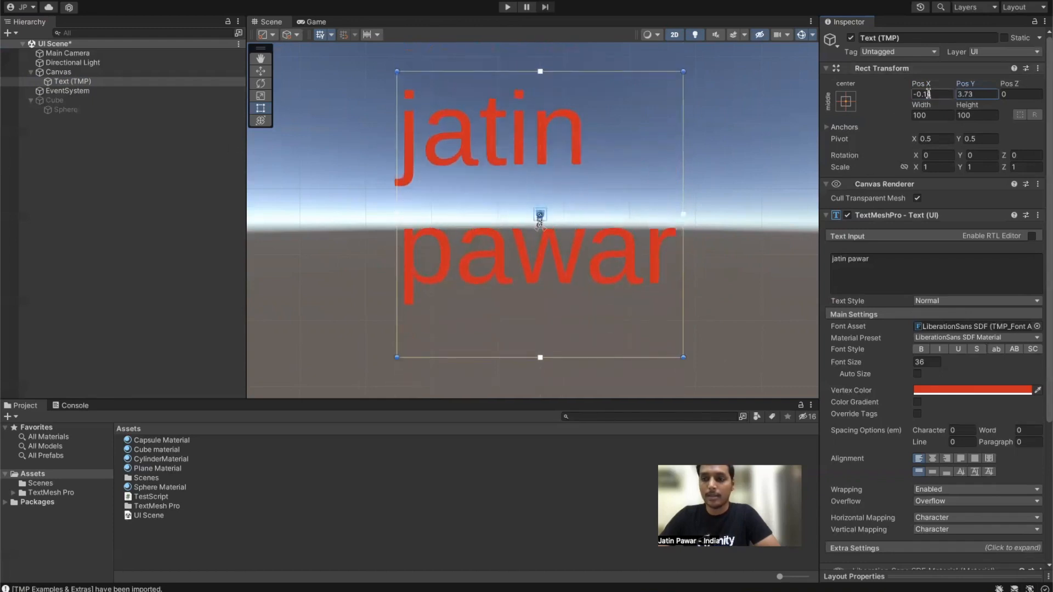
{"action": "type", "text": "0"}
{"action": "key", "text": "Tab"}
{"action": "type", "text": "0"}
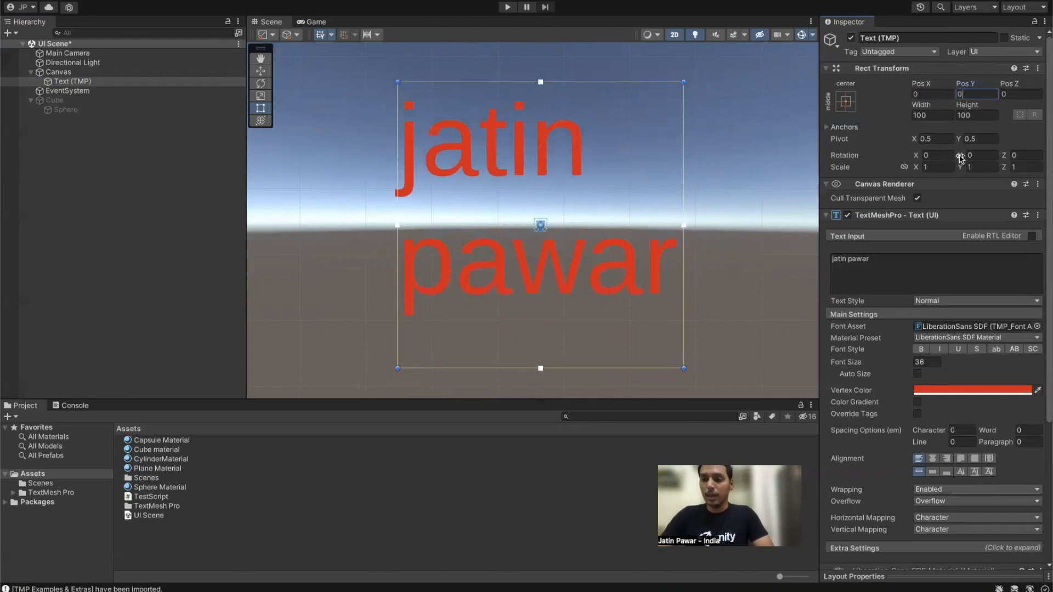
Step: Tilt the text around Z and drag its pivot to about 0.92, 0.92
{"action": "left_click_drag", "start_coordinate": [1004, 156], "coordinate": [490, 207]}
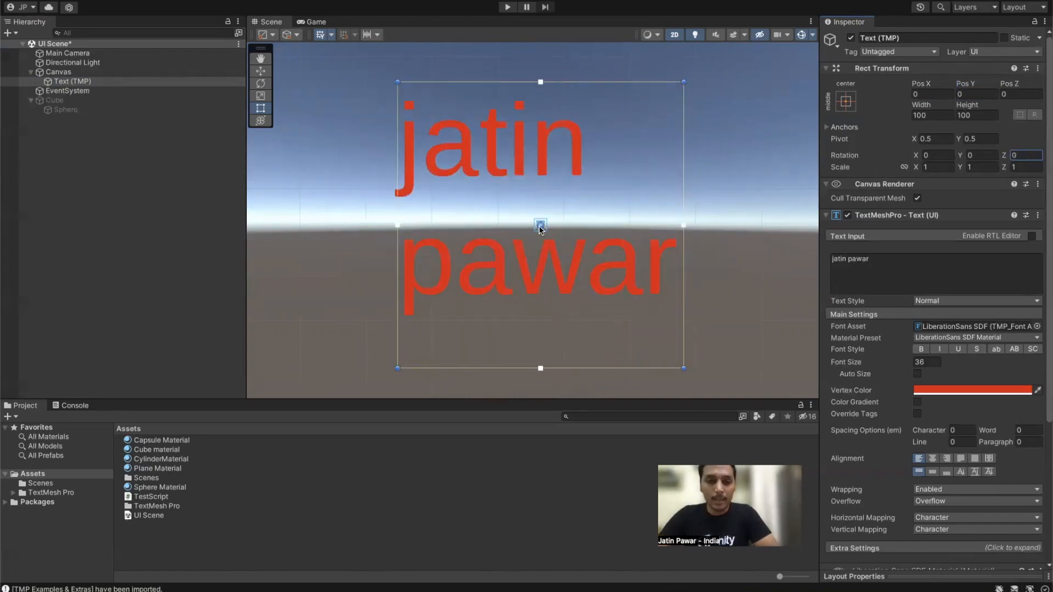
{"action": "left_click_drag", "start_coordinate": [541, 228], "coordinate": [662, 104]}
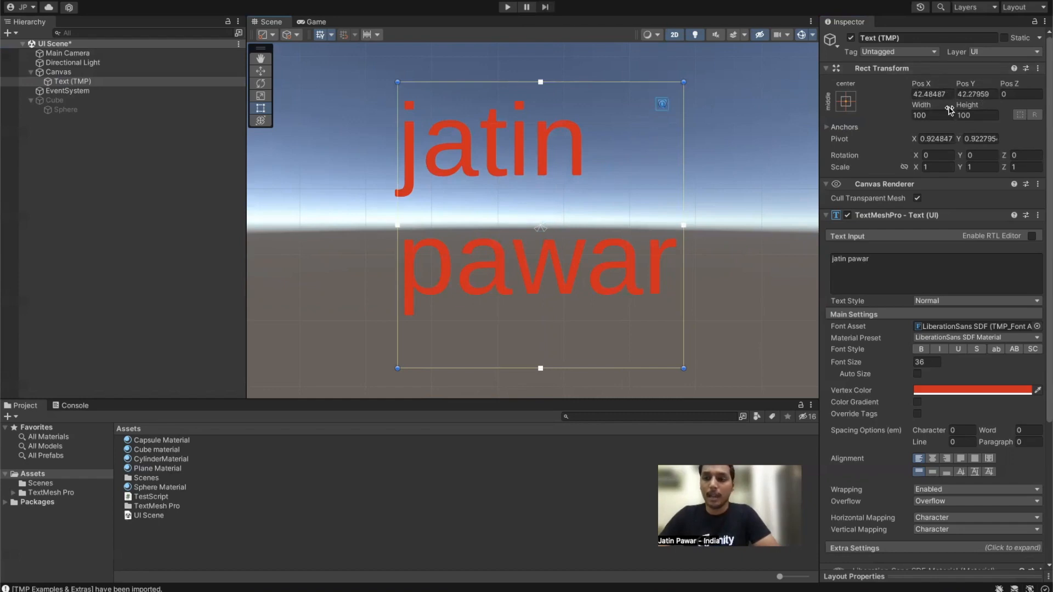
{"action": "left_click_drag", "start_coordinate": [1005, 156], "coordinate": [766, 159]}
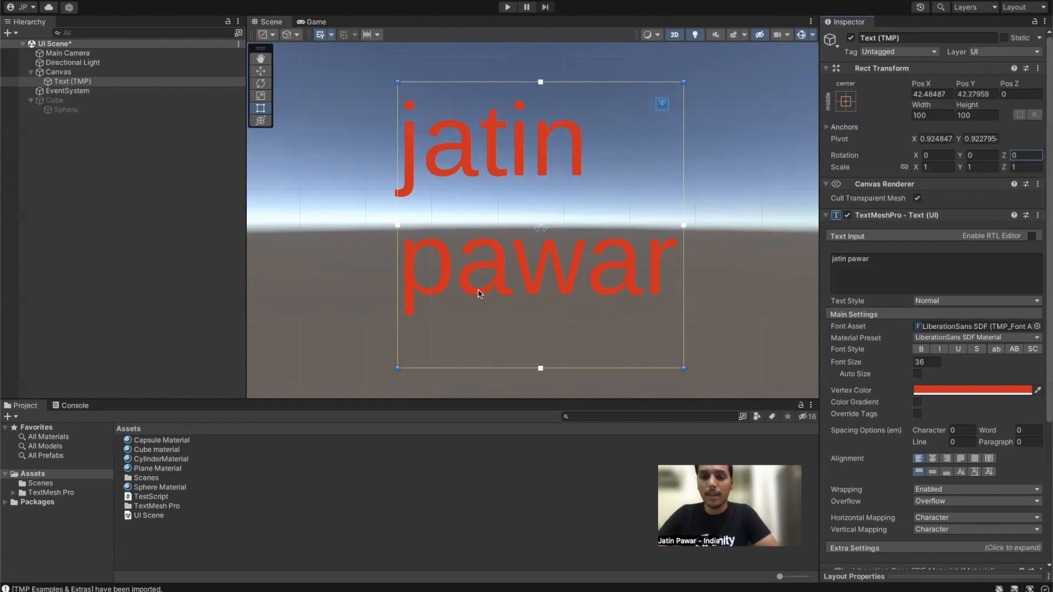
Step: Try pivot values 0, 0 and then 1, 1 on the text
{"action": "left_click", "coordinate": [936, 138]}
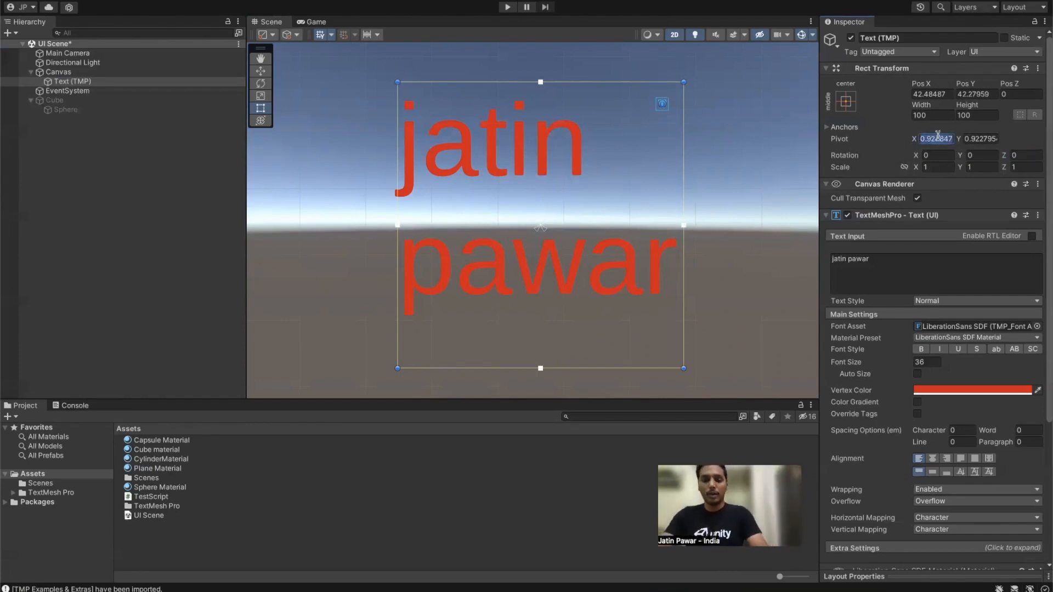
{"action": "type", "text": "0"}
{"action": "key", "text": "Tab"}
{"action": "type", "text": "0"}
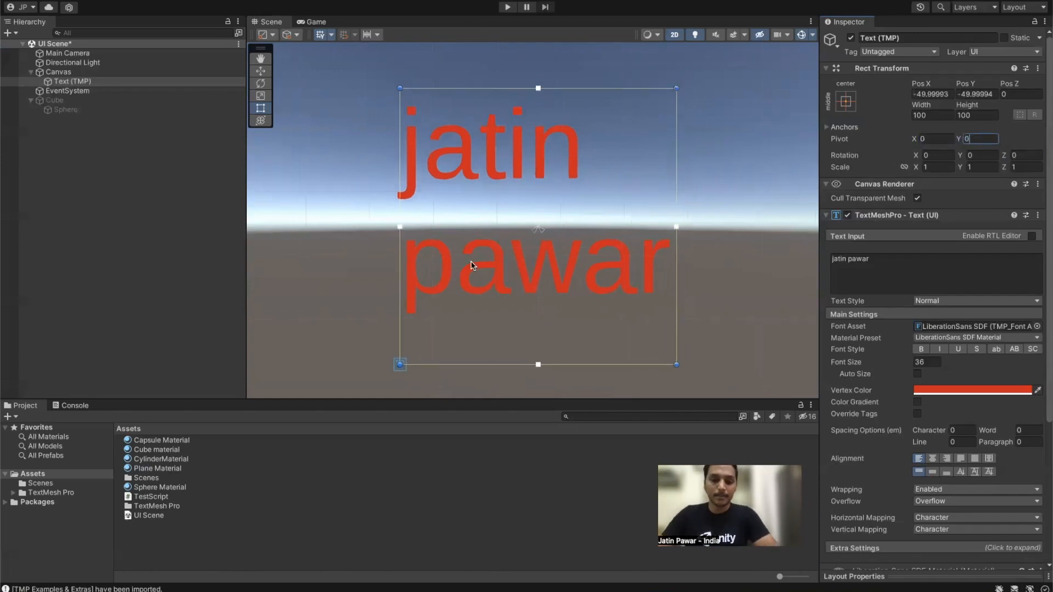
{"action": "scroll", "coordinate": [470, 266], "scroll_direction": "down", "scroll_amount": 1}
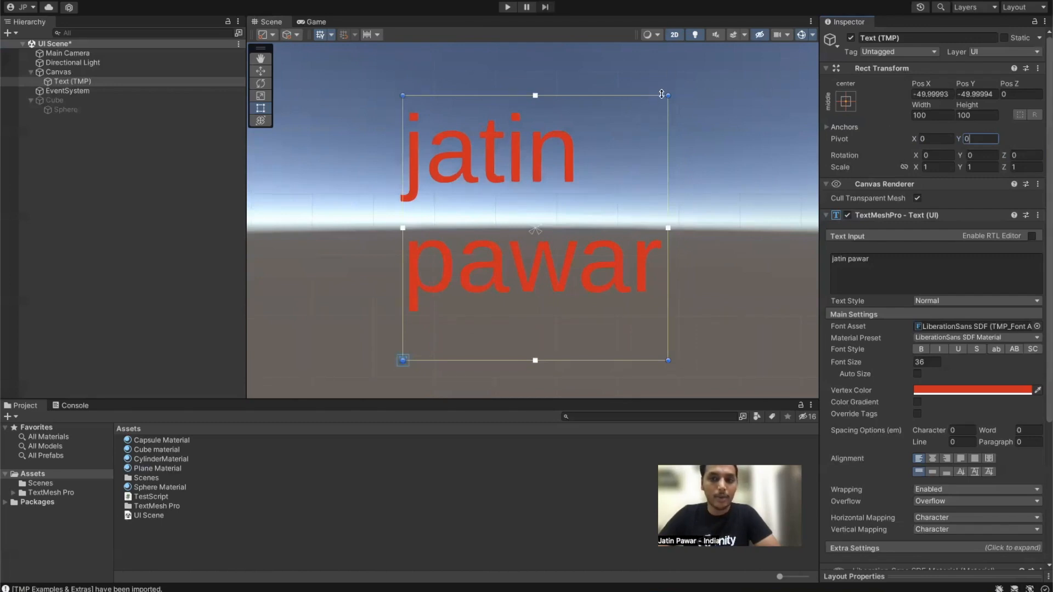
{"action": "left_click", "coordinate": [936, 138]}
{"action": "type", "text": "1"}
{"action": "key", "text": "Tab"}
{"action": "type", "text": "1"}
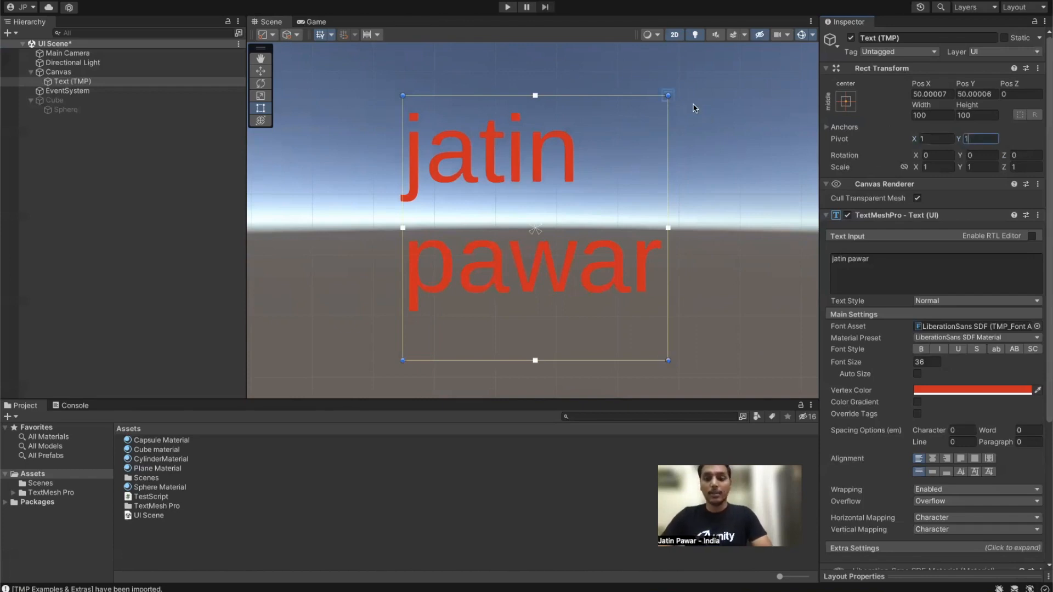
Step: Drag the pivot past the rect's top-right corner, test a Z rotation, then undo it
{"action": "left_click_drag", "start_coordinate": [669, 94], "coordinate": [718, 74]}
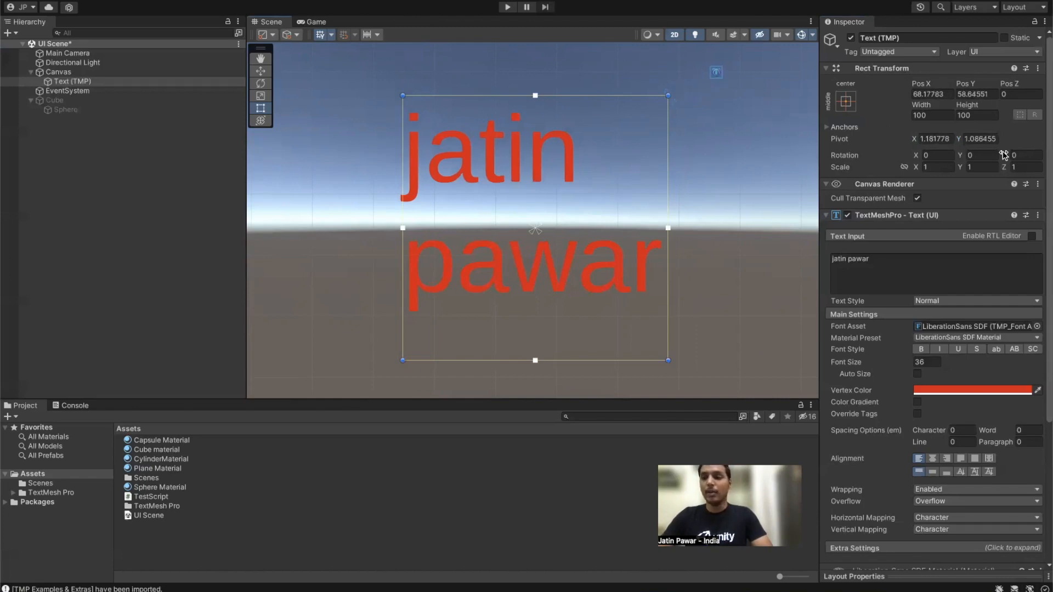
{"action": "left_click_drag", "start_coordinate": [1007, 156], "coordinate": [2, 139]}
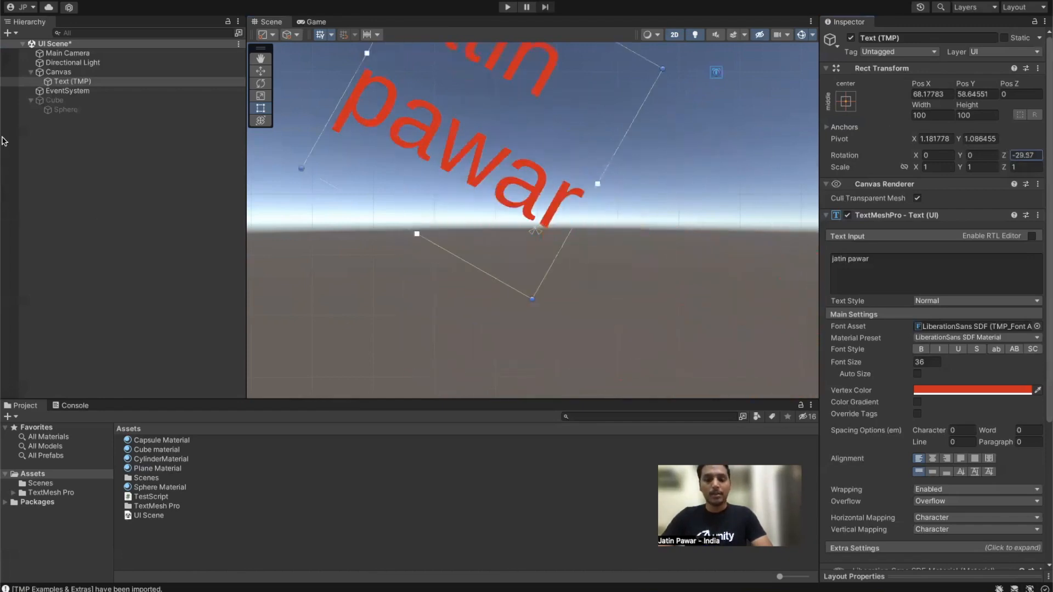
{"action": "key", "text": "super+z"}
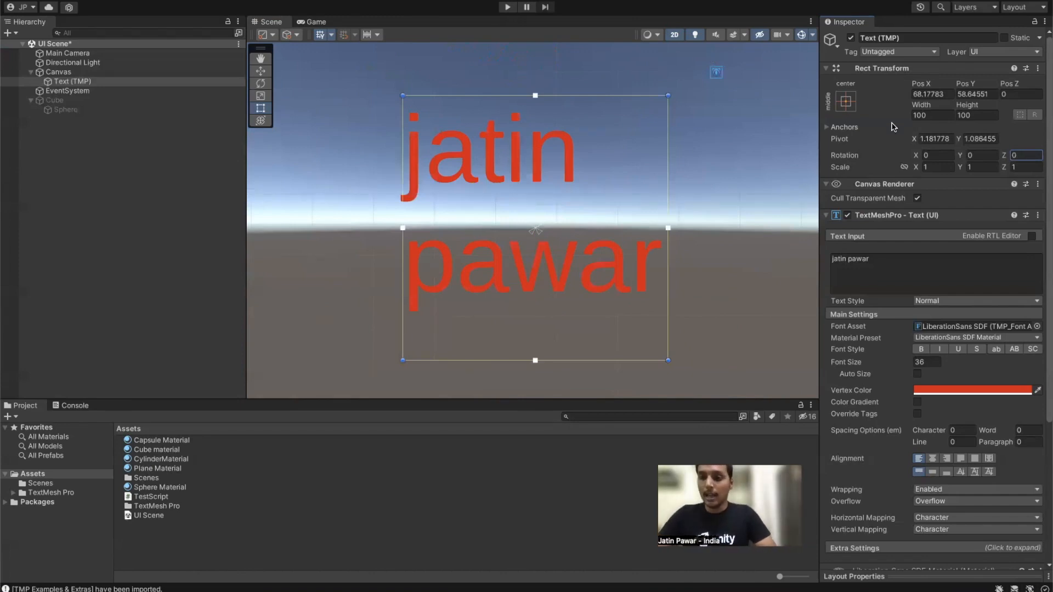
Step: Set the pivot back to 0.5, 0.5, test a Scale Y stretch and undo it, then expand Anchors
{"action": "left_click", "coordinate": [928, 139]}
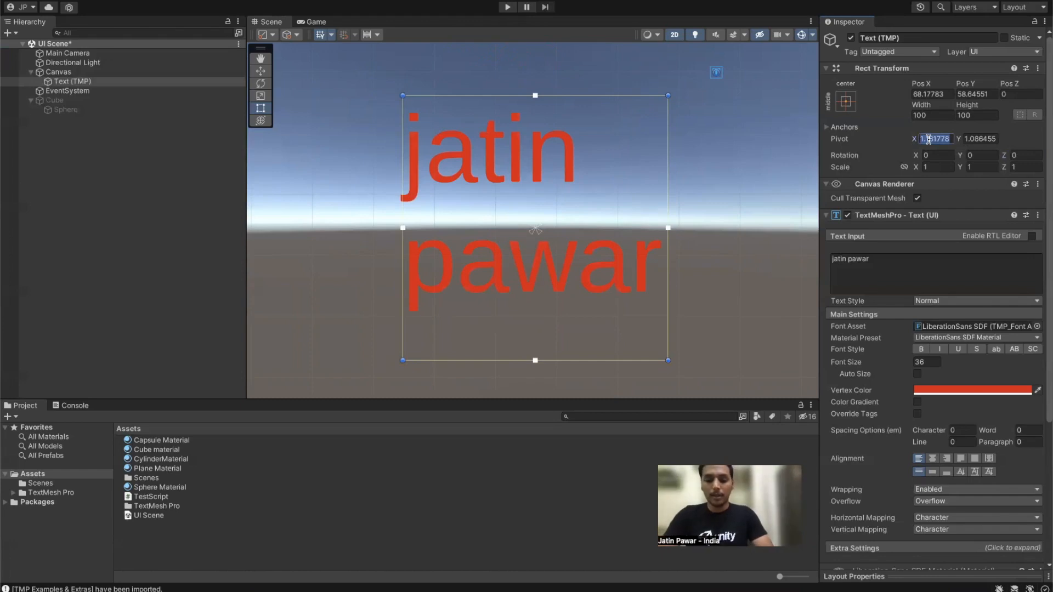
{"action": "type", "text": "0.0"}
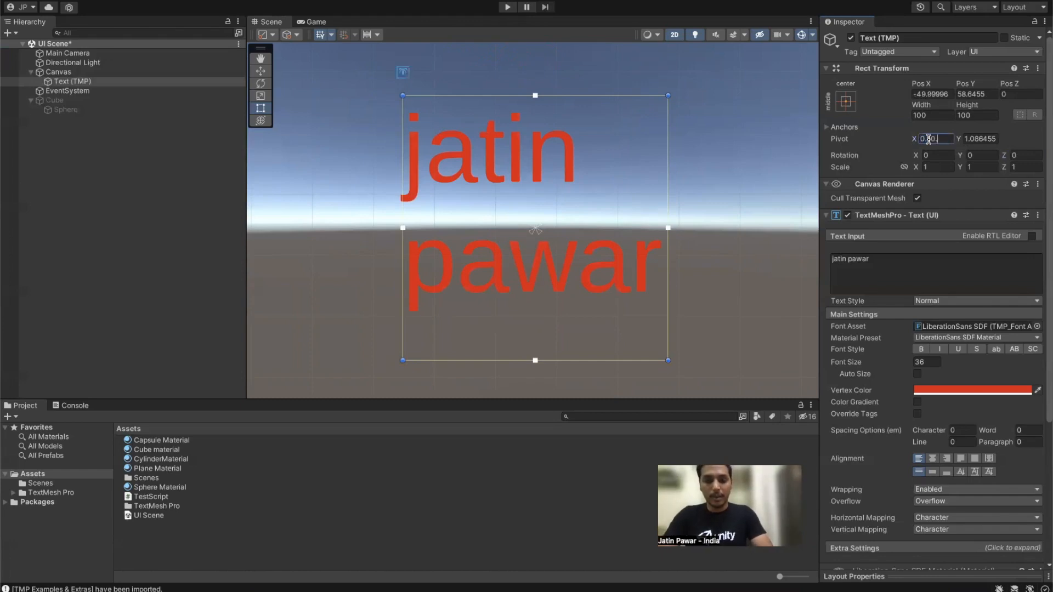
{"action": "type", "text": "5"}
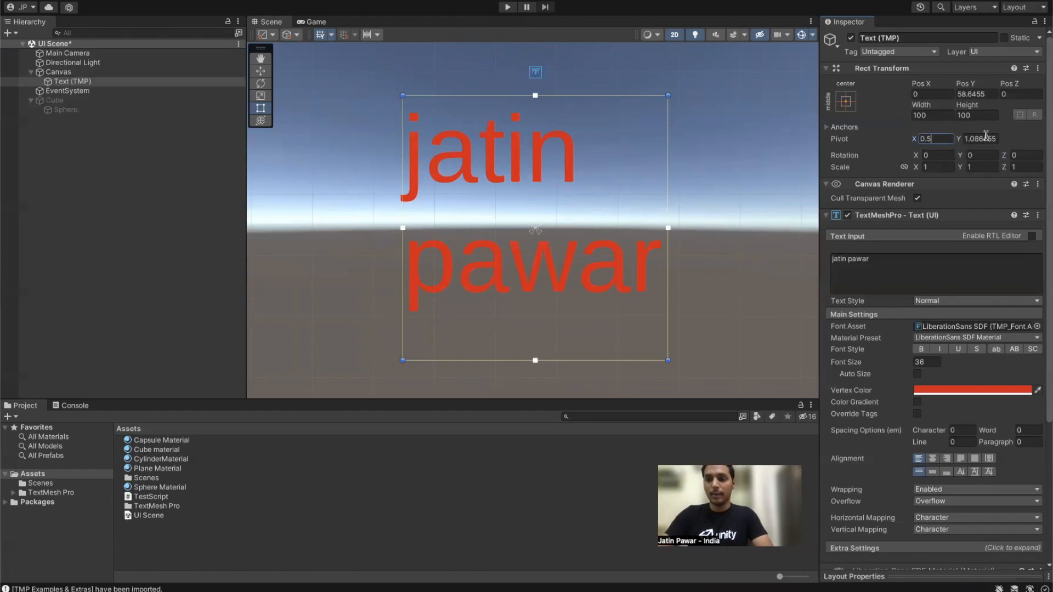
{"action": "left_click", "coordinate": [983, 139]}
{"action": "type", "text": "0.5"}
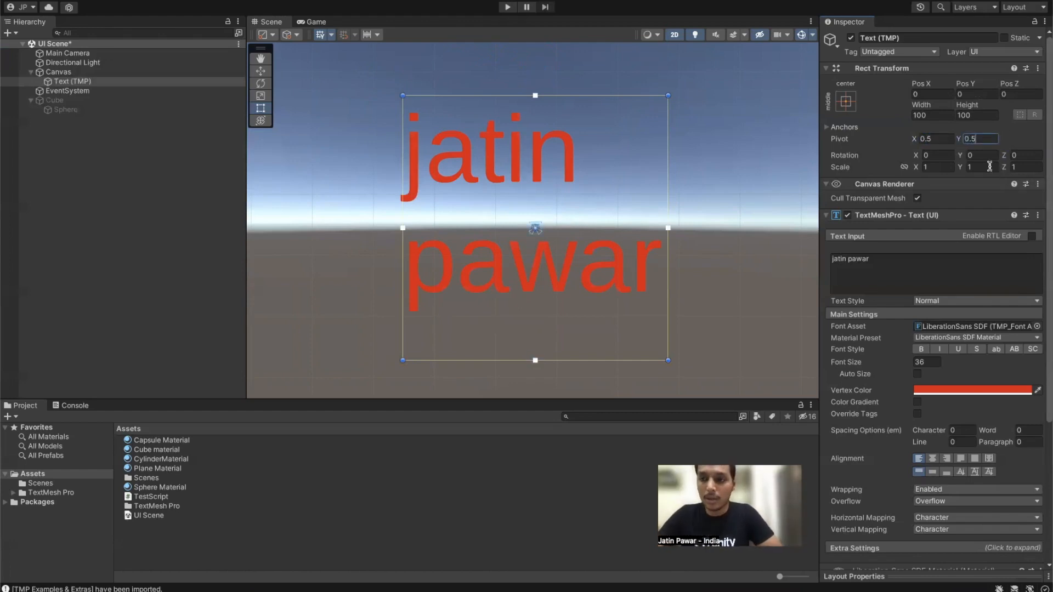
{"action": "left_click", "coordinate": [969, 167]}
{"action": "left_click_drag", "start_coordinate": [969, 168], "coordinate": [1046, 174]}
{"action": "key", "text": "ctrl+z"}
{"action": "key", "text": "ctrl+z"}
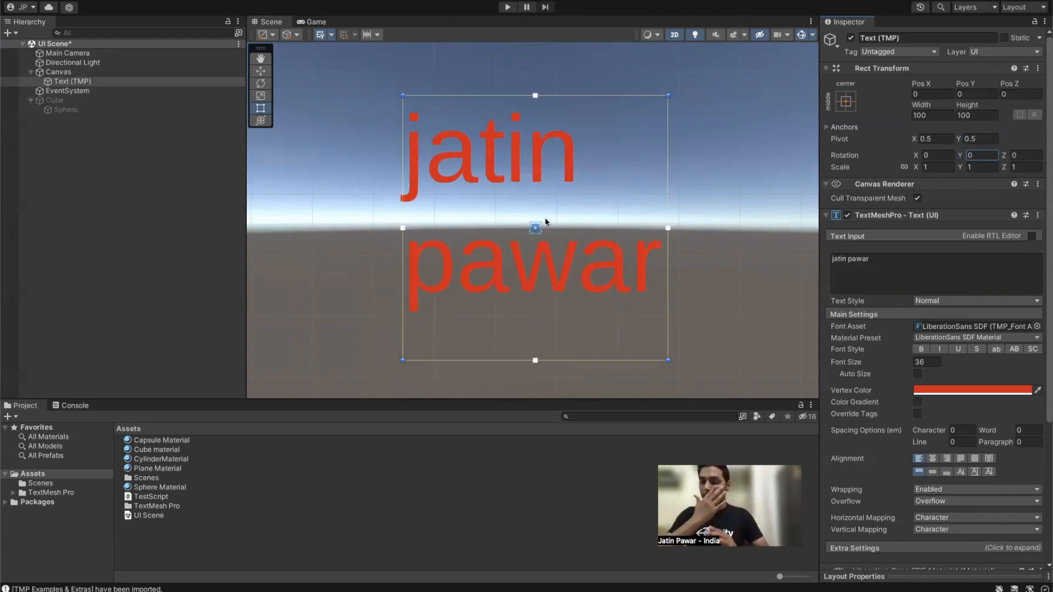
{"action": "left_click", "coordinate": [827, 128]}
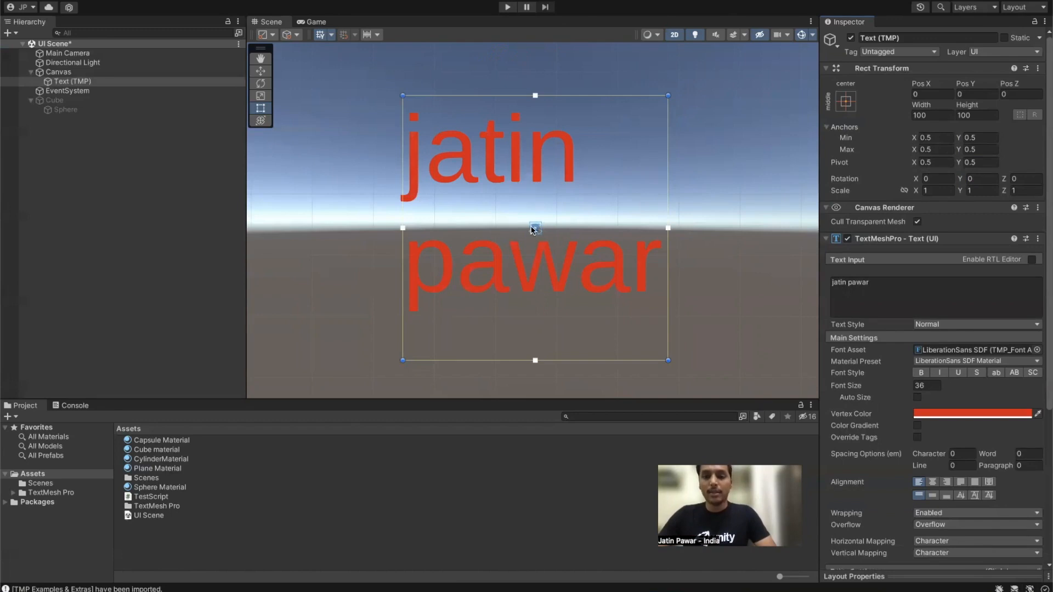
Step: Shrink the 3D Icons size in the Scene Gizmos menu and reselect Text (TMP) to view it
{"action": "scroll", "coordinate": [533, 230], "scroll_direction": "up", "scroll_amount": 5}
{"action": "middle_click_drag", "start_coordinate": [576, 196], "coordinate": [566, 271]}
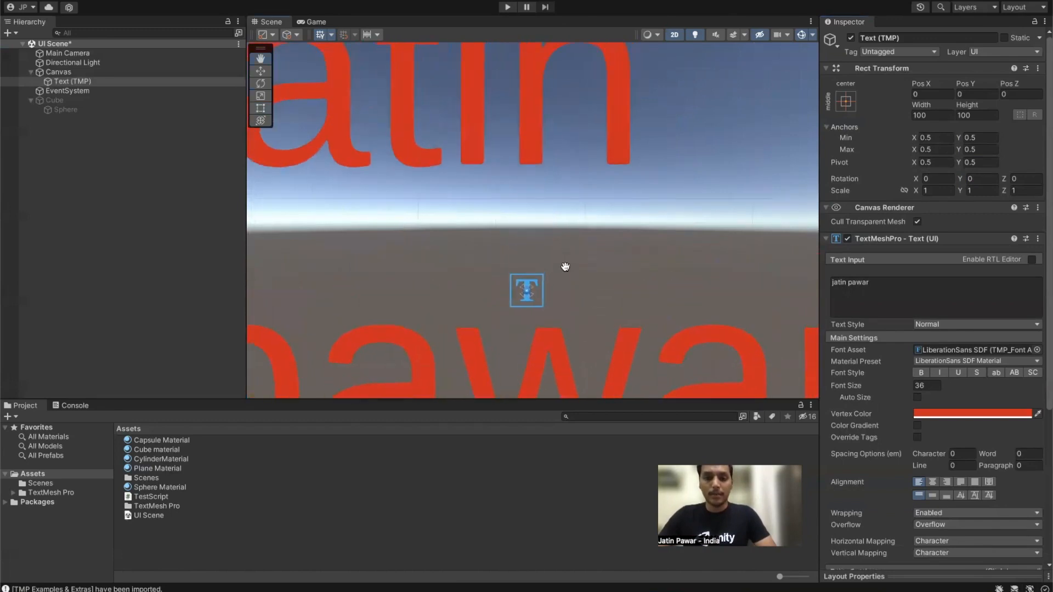
{"action": "left_click", "coordinate": [811, 36]}
{"action": "left_click_drag", "start_coordinate": [927, 50], "coordinate": [910, 49]}
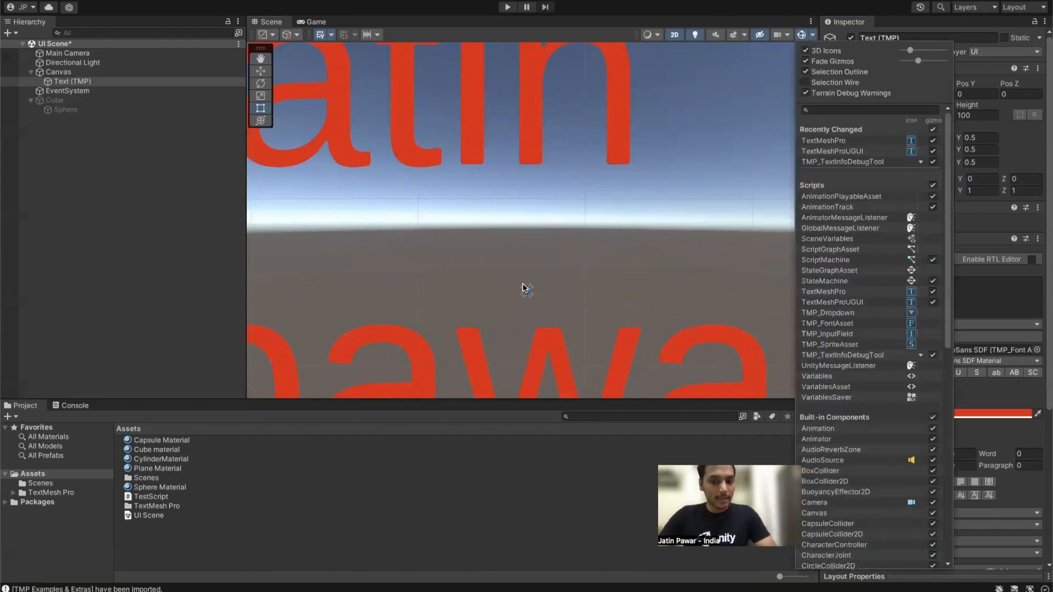
{"action": "left_click", "coordinate": [812, 37]}
{"action": "left_click", "coordinate": [83, 82]}
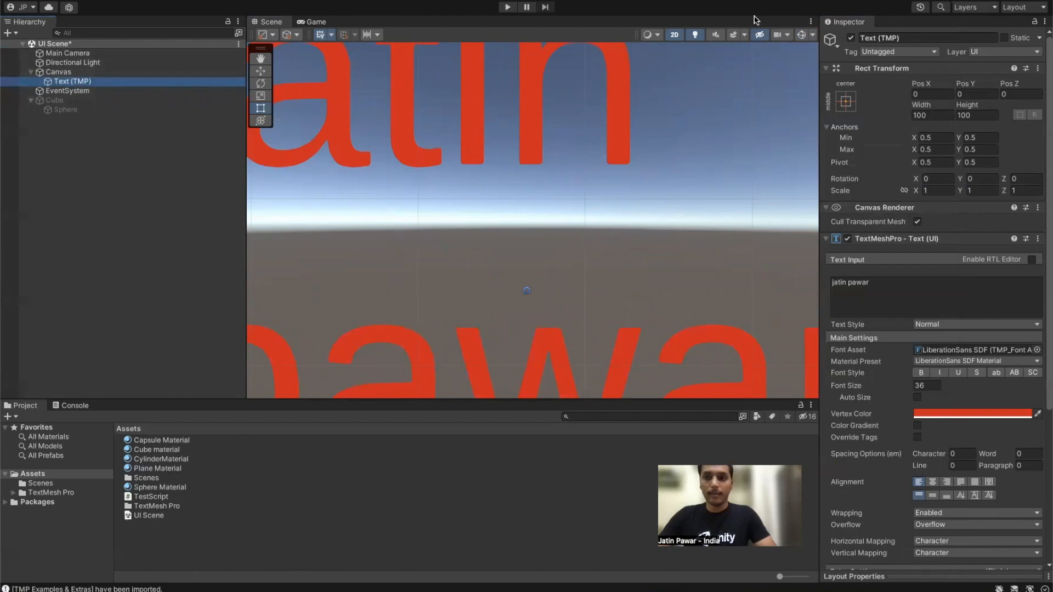
{"action": "left_click", "coordinate": [800, 35]}
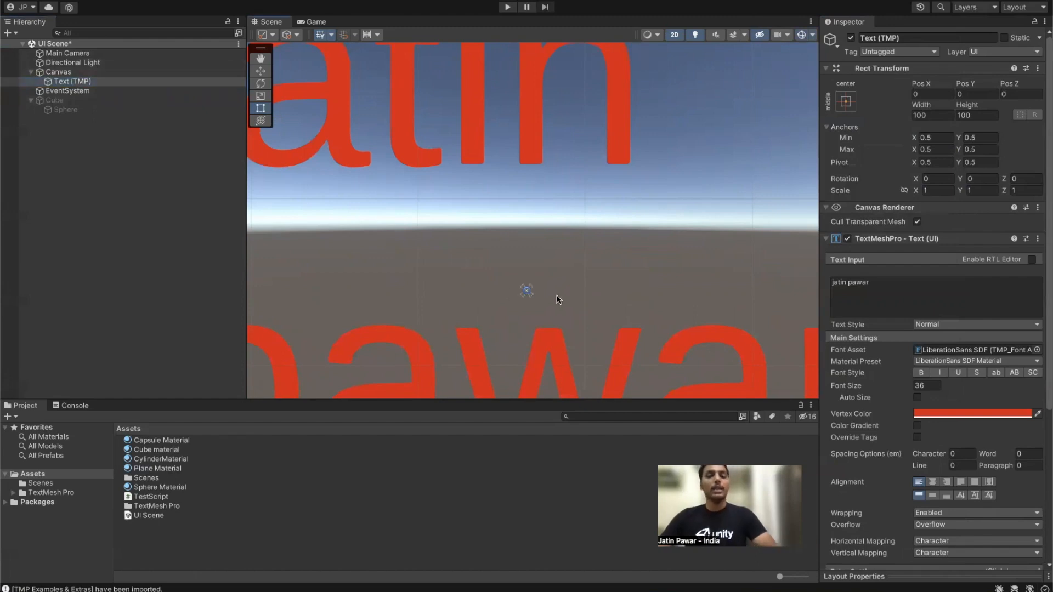
{"action": "scroll", "coordinate": [540, 293], "scroll_direction": "down", "scroll_amount": 6}
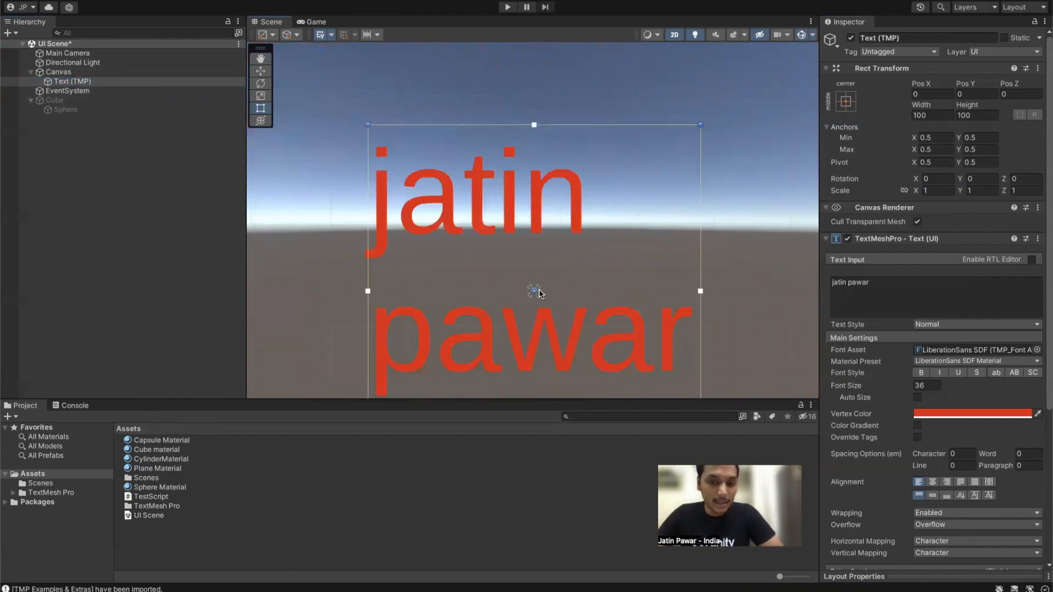
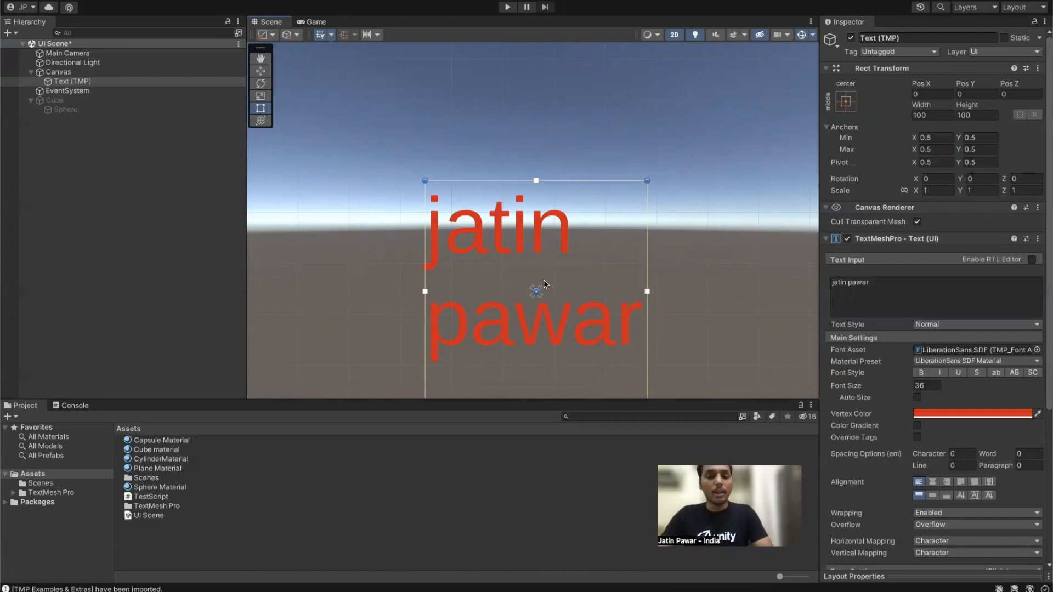
Step: Try pulling the name text's anchors up-right and widening its box, undoing both
{"action": "left_click_drag", "start_coordinate": [540, 291], "coordinate": [613, 252]}
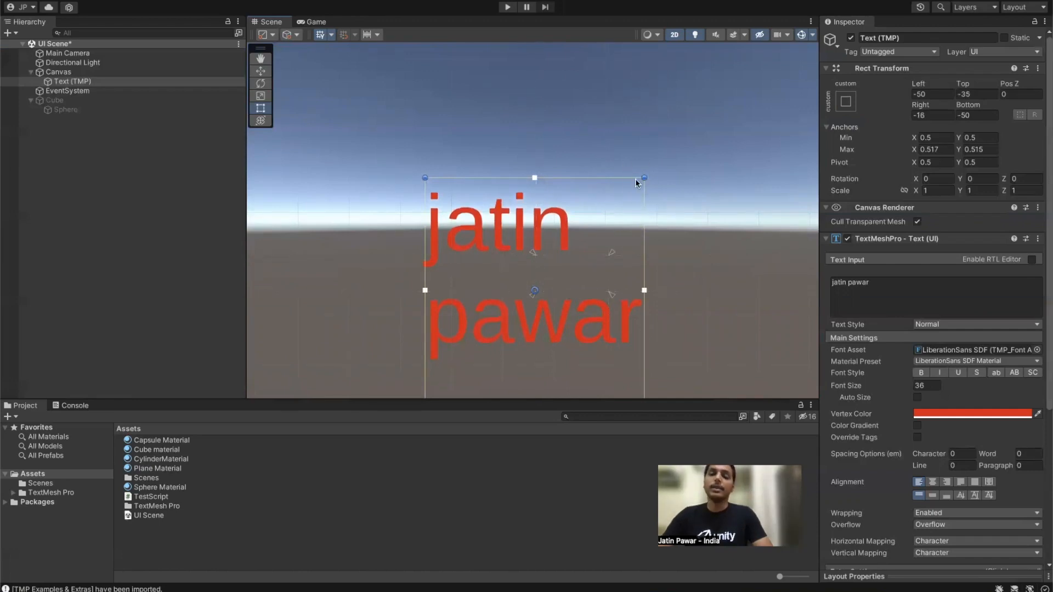
{"action": "key", "text": "ctrl+z"}
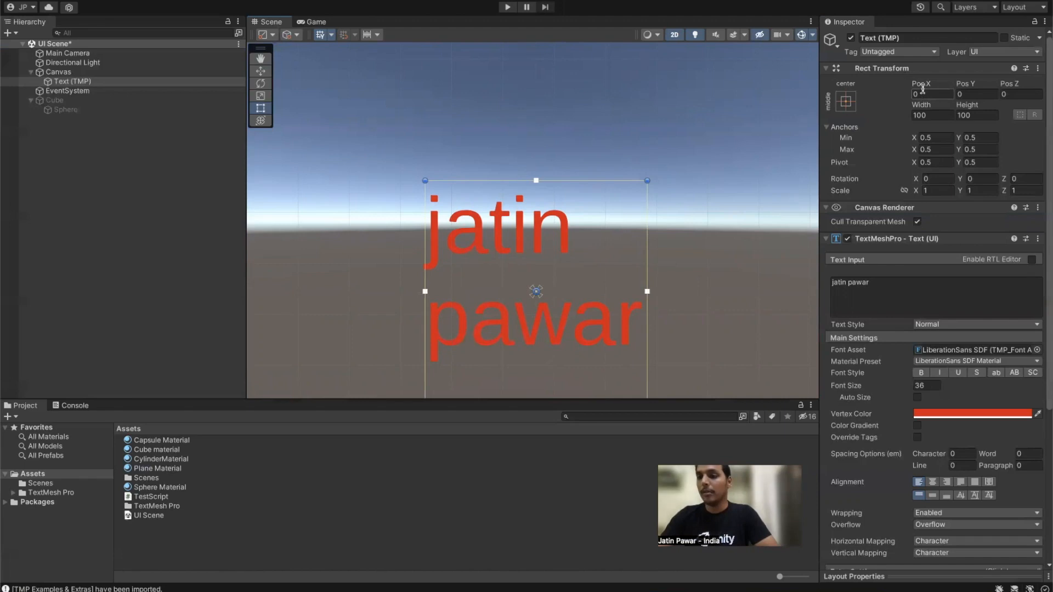
{"action": "left_click_drag", "start_coordinate": [939, 110], "coordinate": [713, 146]}
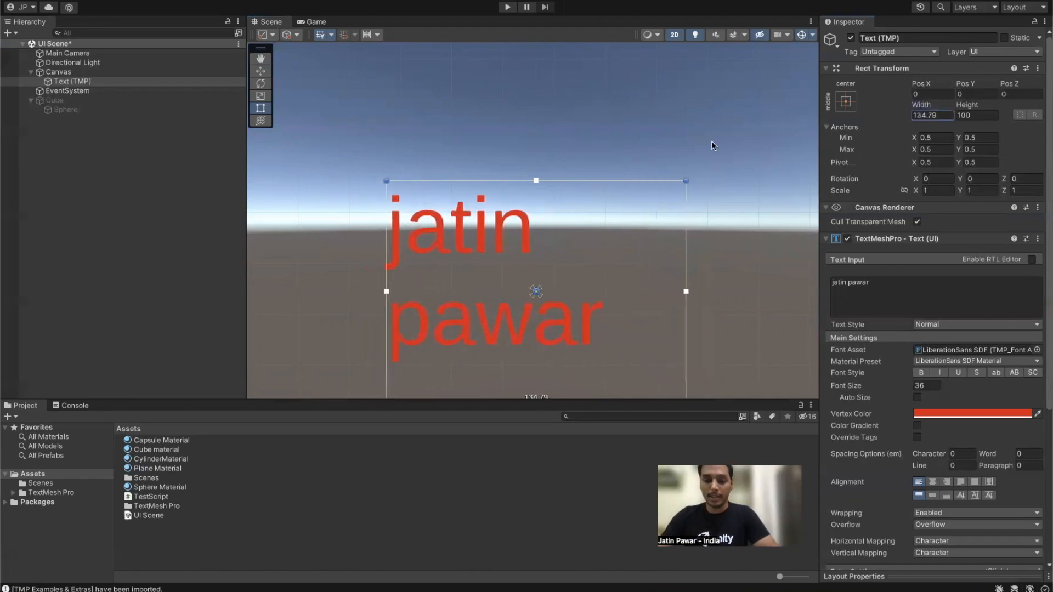
{"action": "key", "text": "super+z"}
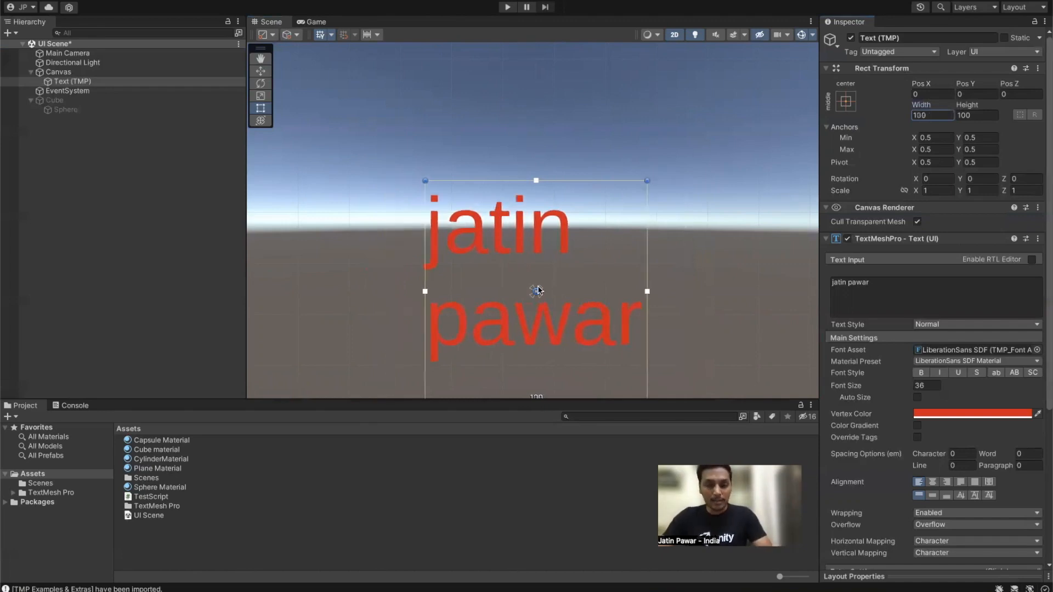
Step: Spread the name text's anchors up-right, left and down so they surround its box
{"action": "left_click_drag", "start_coordinate": [539, 290], "coordinate": [606, 258]}
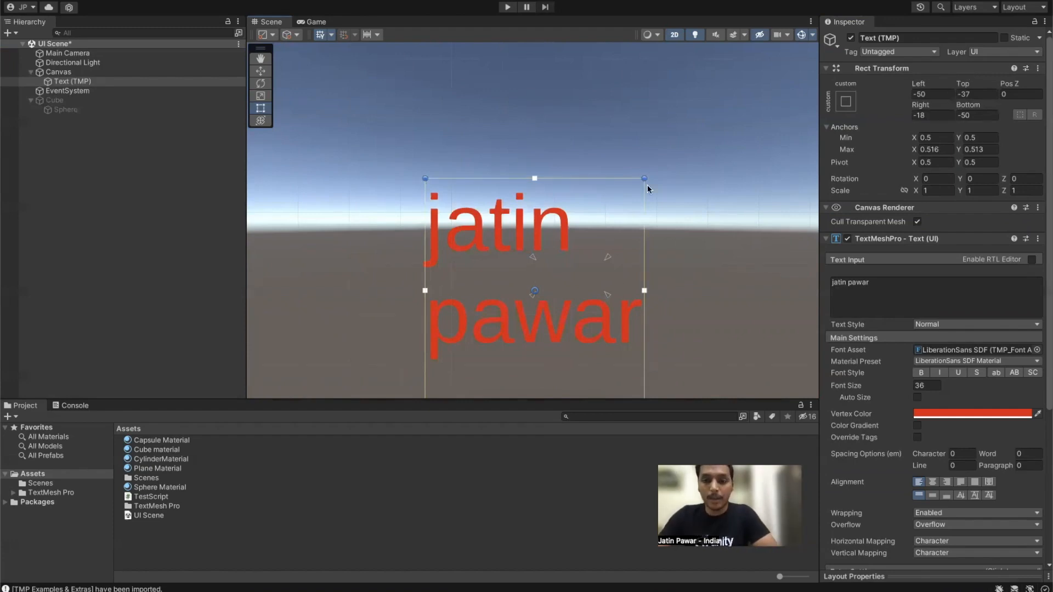
{"action": "left_click_drag", "start_coordinate": [539, 261], "coordinate": [460, 257]}
{"action": "left_click_drag", "start_coordinate": [464, 295], "coordinate": [460, 378]}
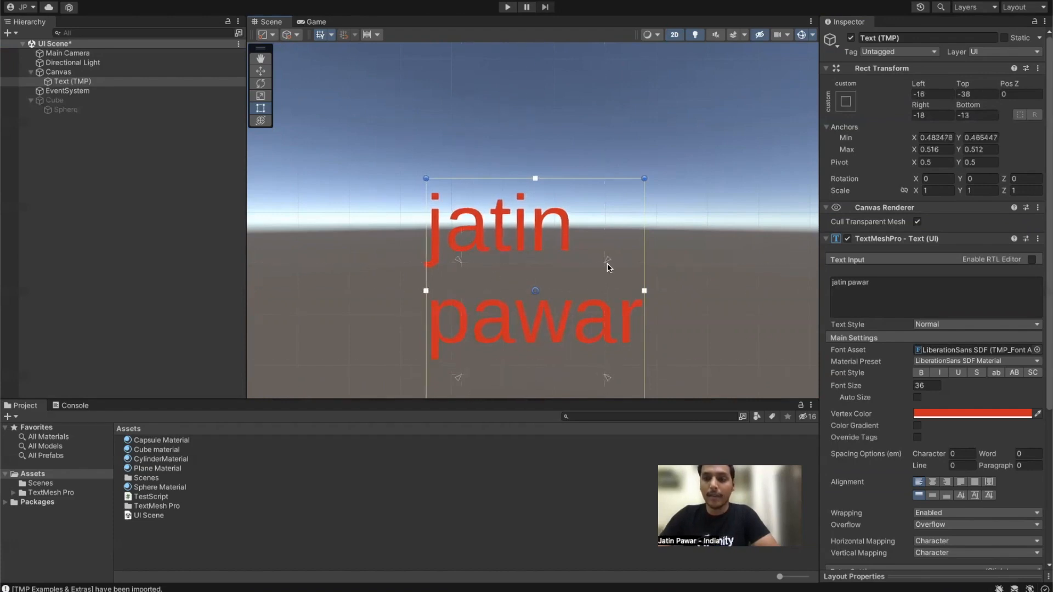
{"action": "scroll", "coordinate": [673, 194], "scroll_direction": "down", "scroll_amount": 1}
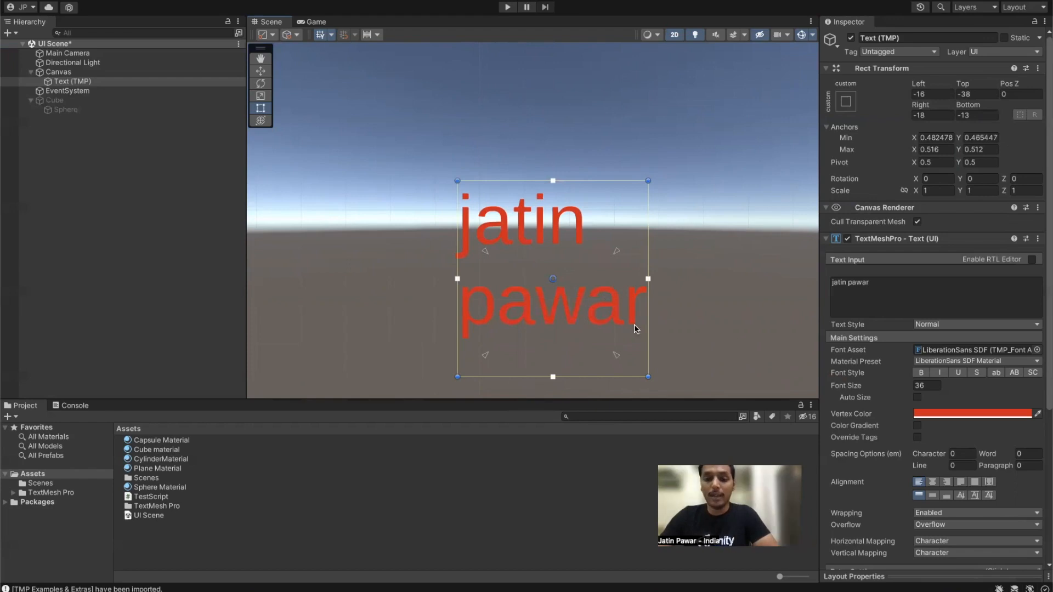
{"action": "left_click_drag", "start_coordinate": [649, 377], "coordinate": [625, 355]}
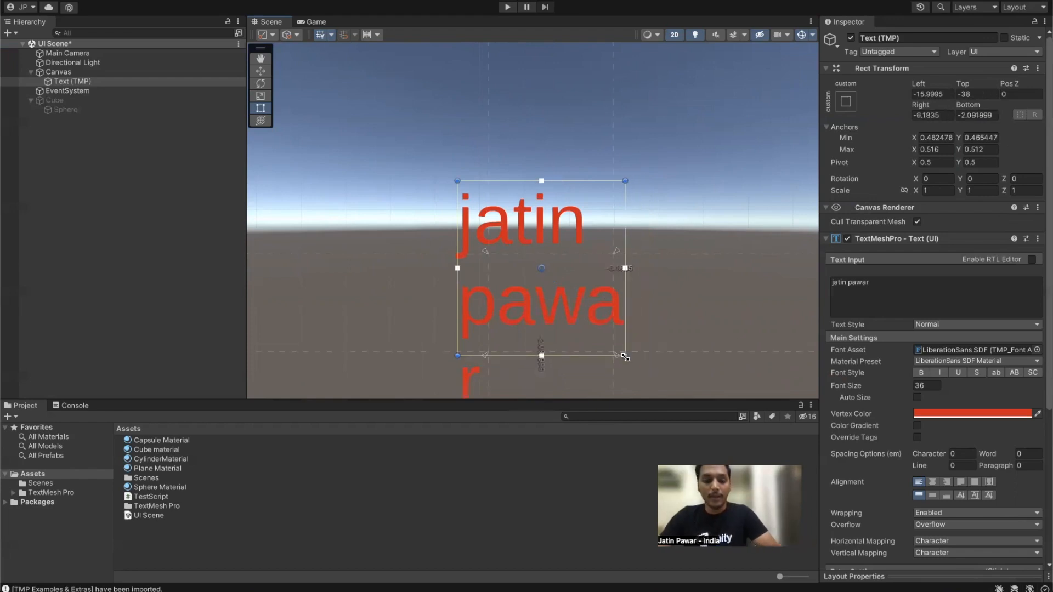
{"action": "key", "text": "ctrl+z"}
{"action": "scroll", "coordinate": [667, 246], "scroll_direction": "down", "scroll_amount": 10}
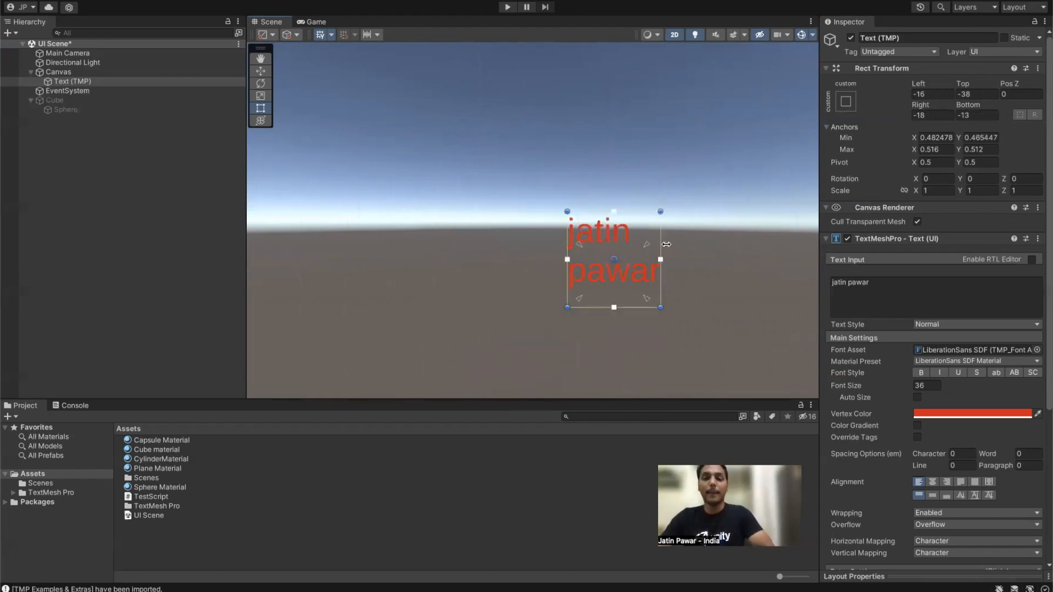
{"action": "middle_click_drag", "start_coordinate": [647, 170], "coordinate": [499, 123]}
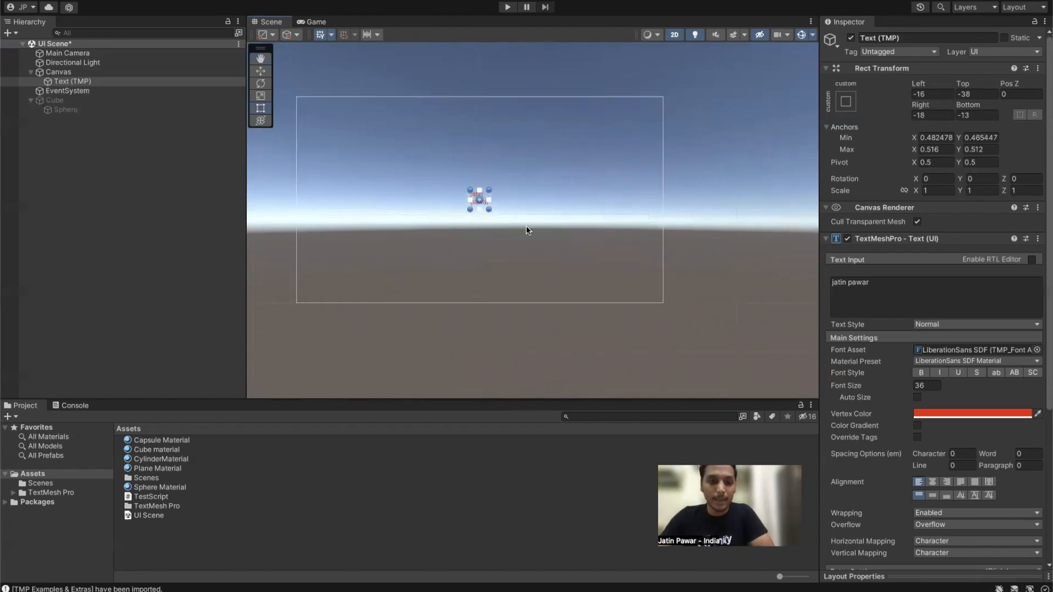
{"action": "left_click", "coordinate": [58, 72]}
{"action": "left_click_drag", "start_coordinate": [665, 198], "coordinate": [597, 198]}
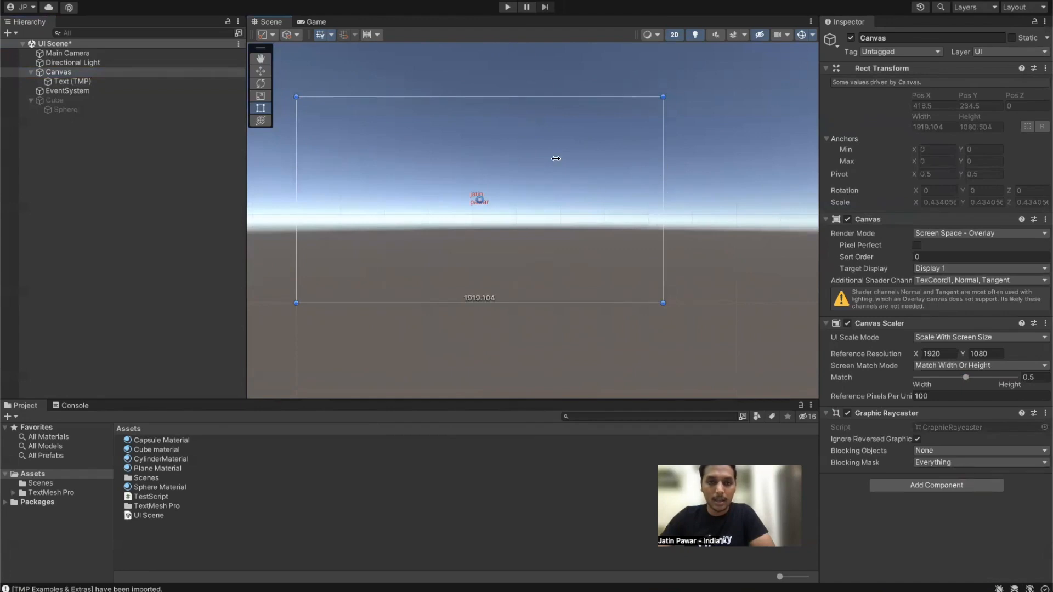
{"action": "left_click", "coordinate": [156, 71]}
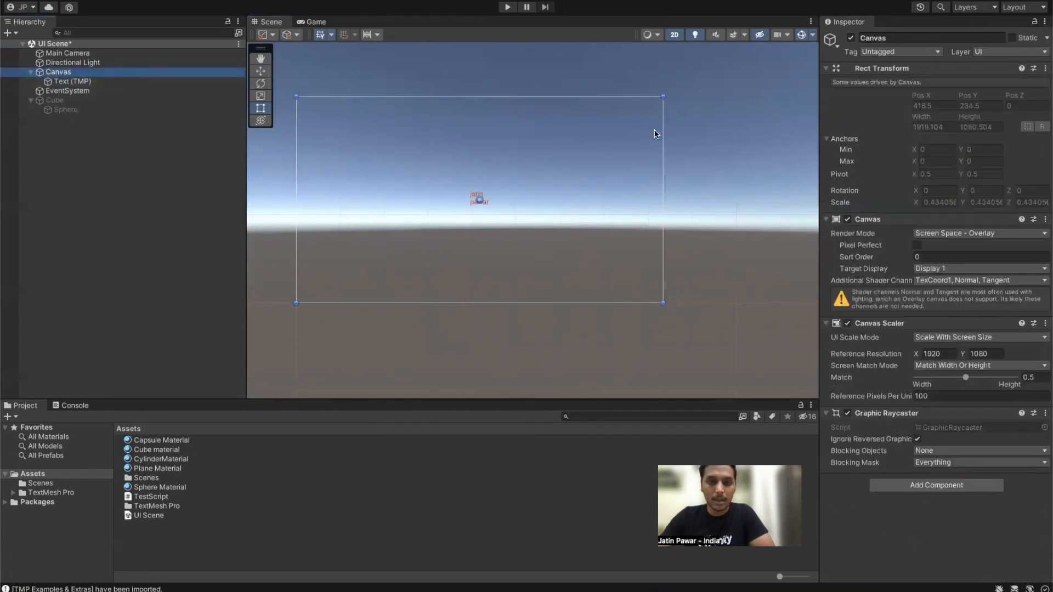
{"action": "left_click", "coordinate": [664, 135]}
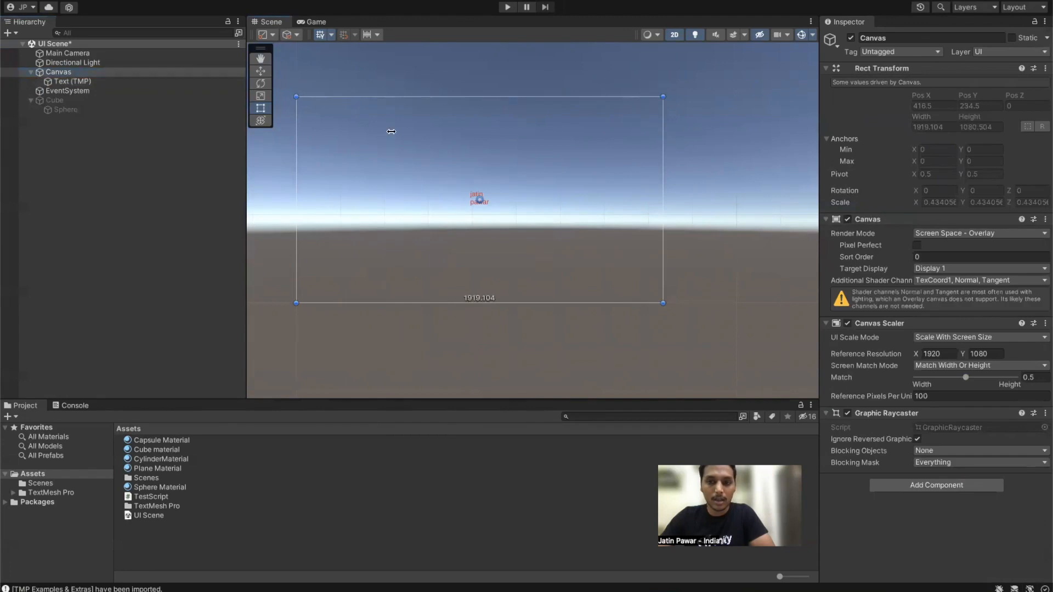
{"action": "left_click", "coordinate": [127, 81]}
{"action": "left_click_drag", "start_coordinate": [663, 148], "coordinate": [548, 167]}
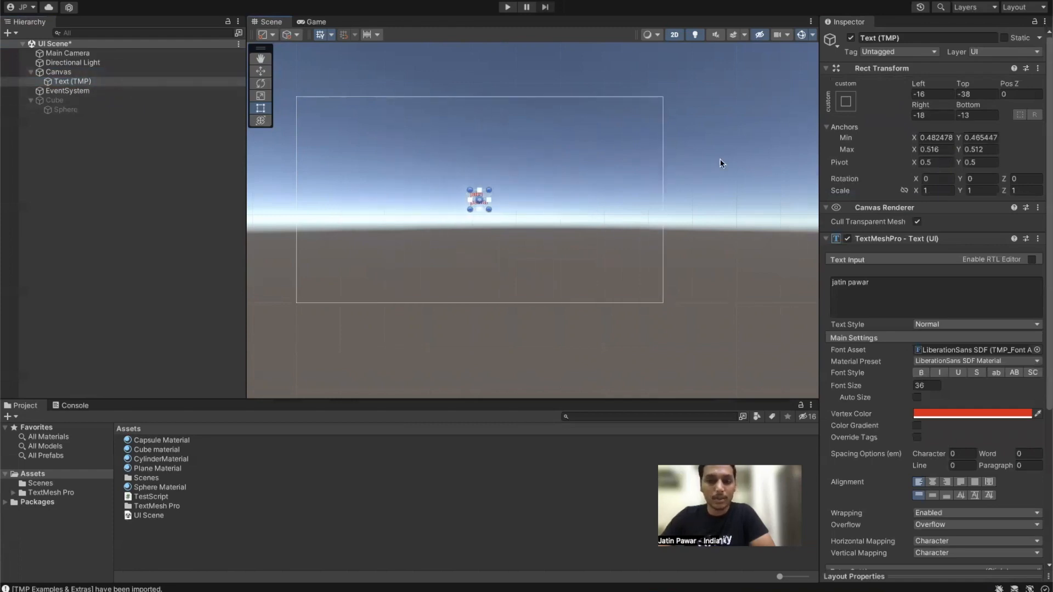
{"action": "left_click", "coordinate": [664, 147]}
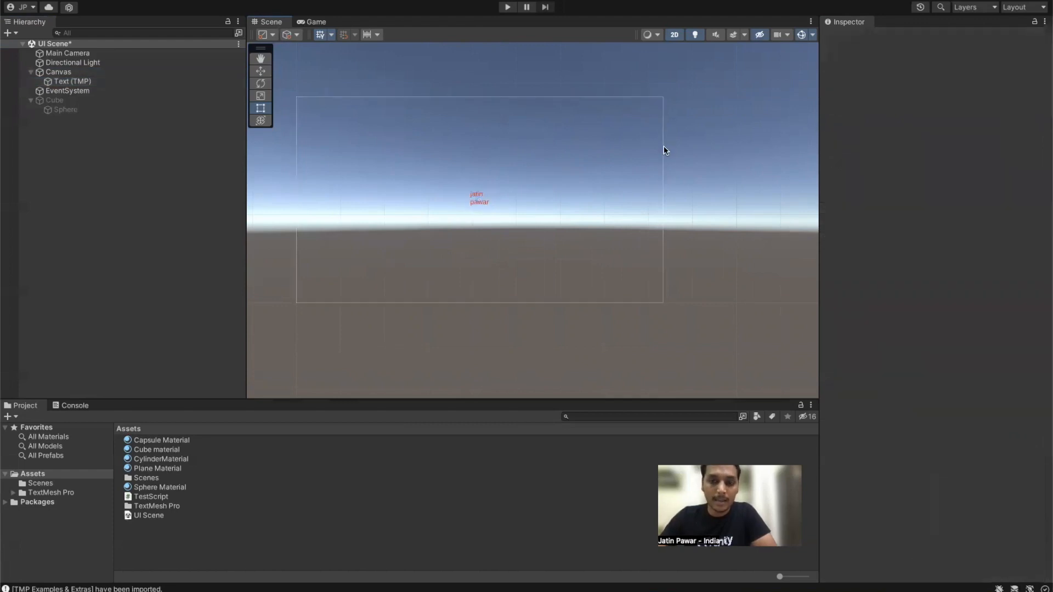
{"action": "left_click", "coordinate": [77, 81]}
{"action": "left_click_drag", "start_coordinate": [663, 132], "coordinate": [649, 163]}
{"action": "scroll", "coordinate": [447, 215], "scroll_direction": "up", "scroll_amount": 5}
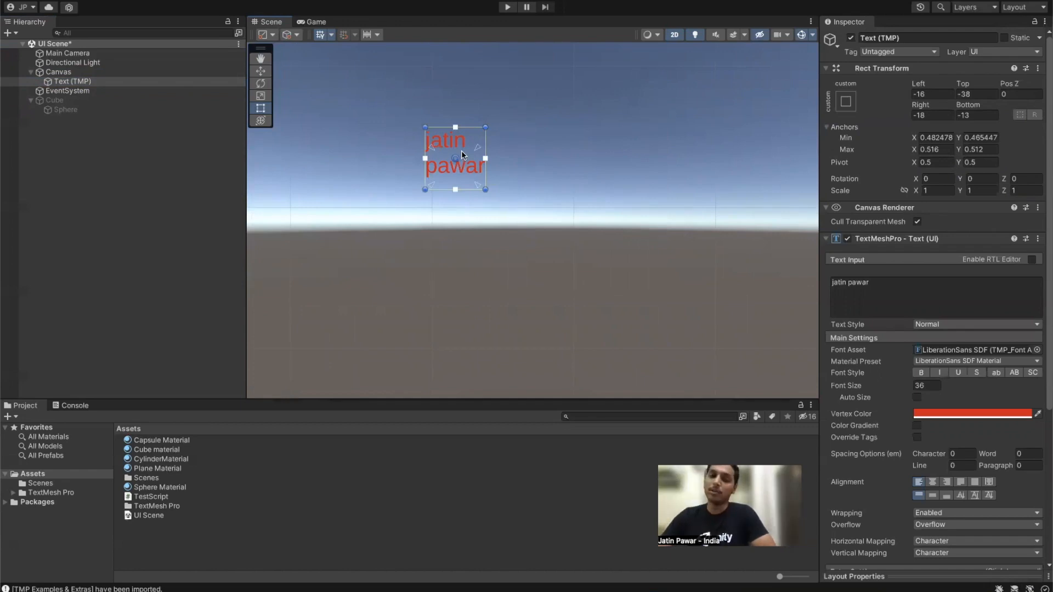
Step: Frame Text (TMP) and drag its top-right, top-left and bottom-left anchors onto the box corners
{"action": "scroll", "coordinate": [519, 171], "scroll_direction": "down", "scroll_amount": 5}
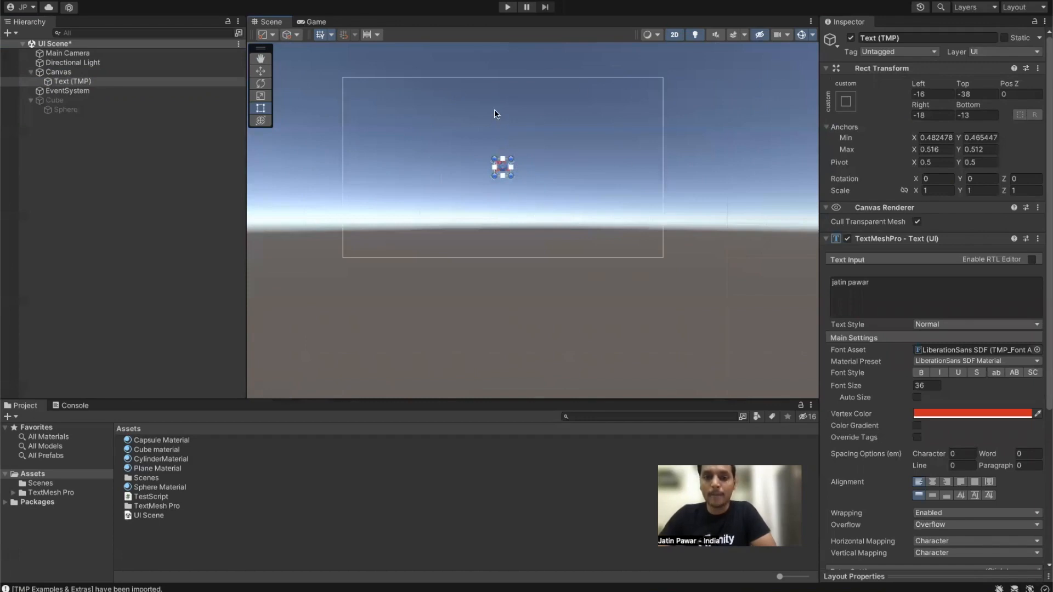
{"action": "scroll", "coordinate": [500, 154], "scroll_direction": "up", "scroll_amount": 3}
{"action": "scroll", "coordinate": [500, 156], "scroll_direction": "down", "scroll_amount": 2}
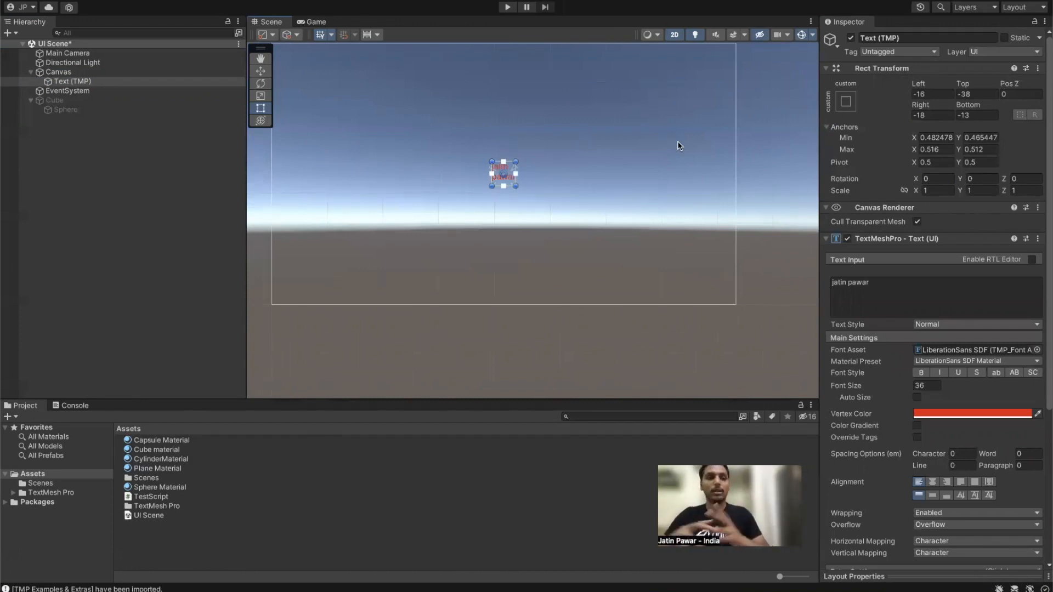
{"action": "left_click", "coordinate": [79, 81]}
{"action": "double_click", "coordinate": [88, 86]}
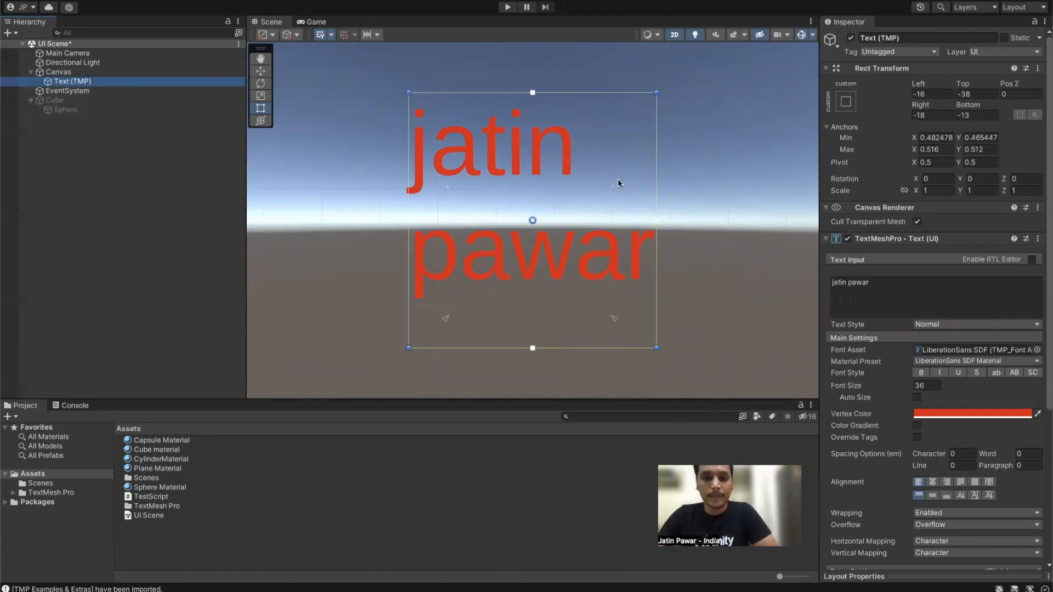
{"action": "left_click_drag", "start_coordinate": [614, 189], "coordinate": [658, 90]}
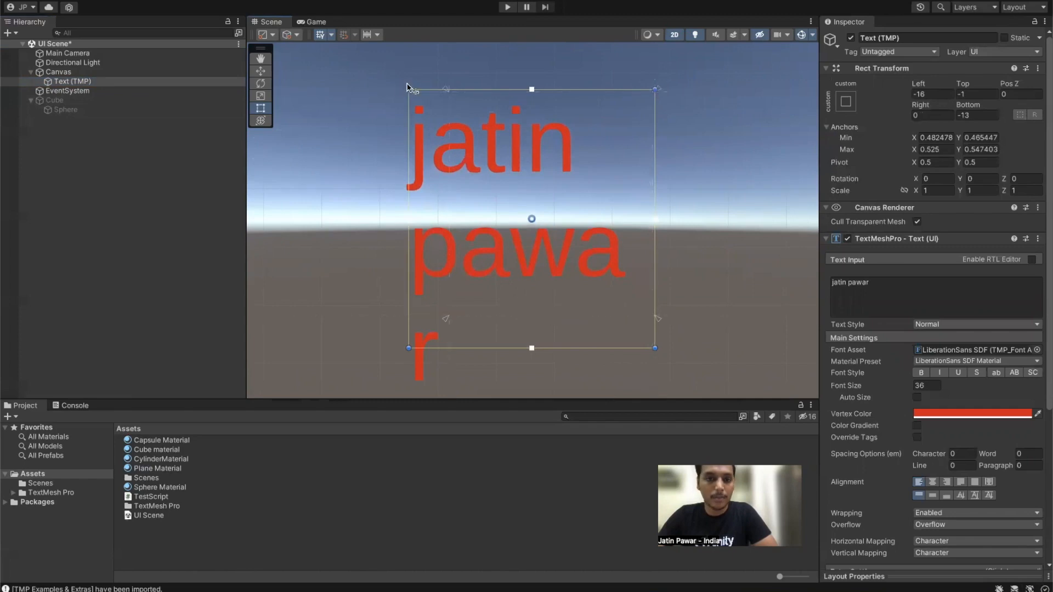
{"action": "left_click_drag", "start_coordinate": [445, 92], "coordinate": [409, 88]}
{"action": "left_click_drag", "start_coordinate": [407, 319], "coordinate": [408, 351]}
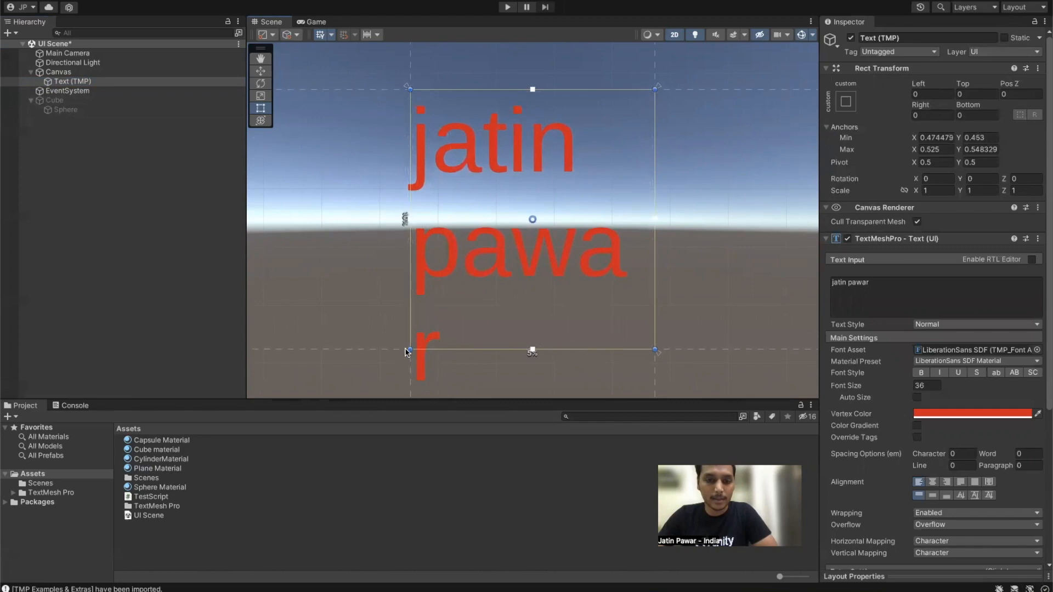
Step: Raise the lower anchors to the box's top edge and preview wider and shorter canvas sizes
{"action": "scroll", "coordinate": [681, 233], "scroll_direction": "down", "scroll_amount": 10}
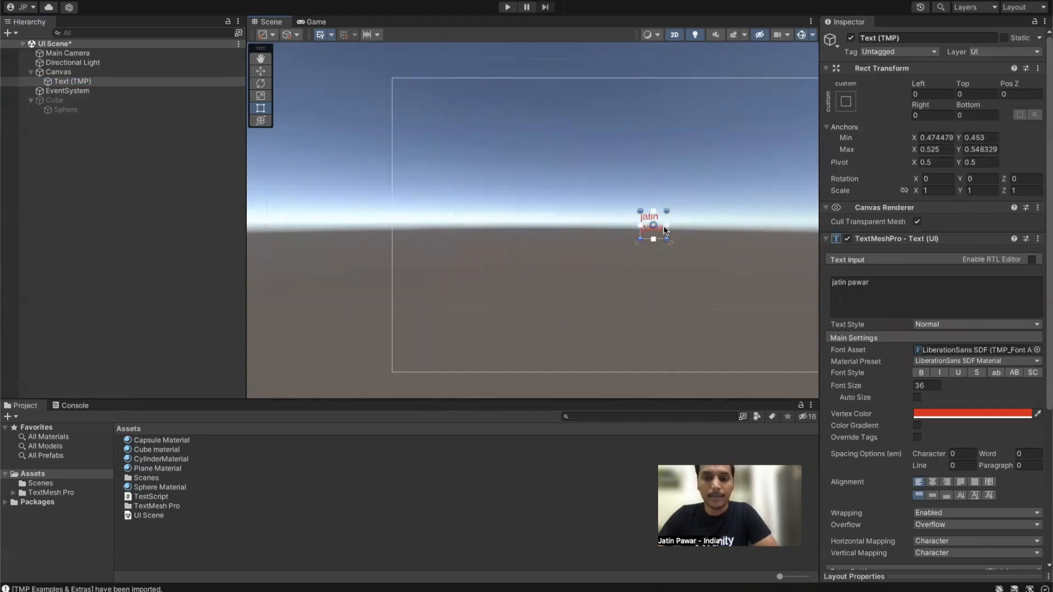
{"action": "middle_click_drag", "start_coordinate": [682, 196], "coordinate": [554, 159]}
{"action": "left_click_drag", "start_coordinate": [686, 179], "coordinate": [765, 211]}
{"action": "scroll", "coordinate": [553, 197], "scroll_direction": "up", "scroll_amount": 4}
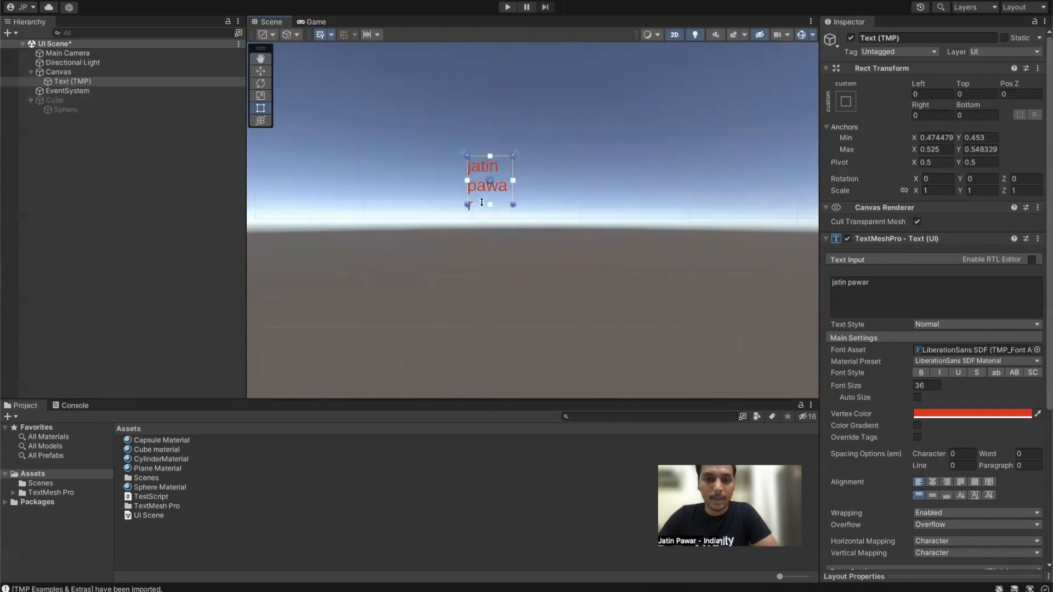
{"action": "left_click_drag", "start_coordinate": [516, 205], "coordinate": [514, 162]}
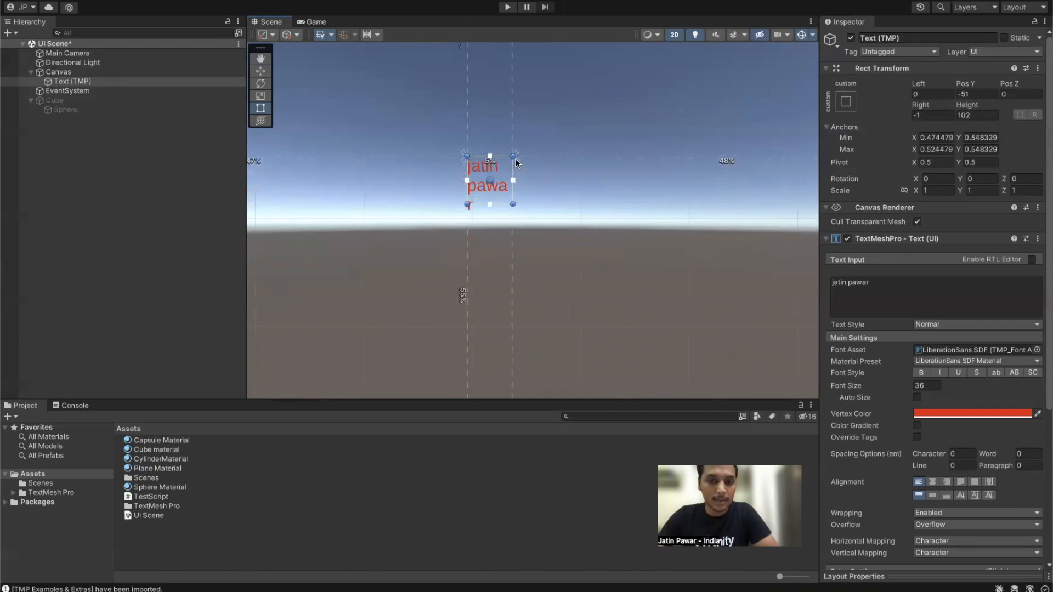
{"action": "scroll", "coordinate": [538, 182], "scroll_direction": "down", "scroll_amount": 4}
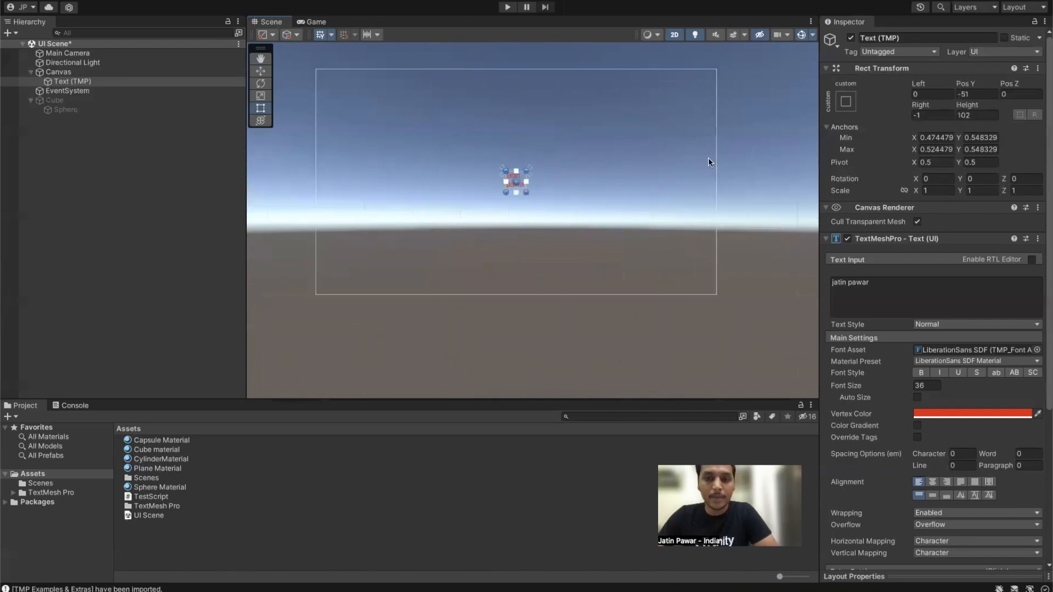
{"action": "left_click_drag", "start_coordinate": [713, 163], "coordinate": [671, 200]}
{"action": "left_click_drag", "start_coordinate": [548, 293], "coordinate": [564, 329]}
{"action": "scroll", "coordinate": [524, 151], "scroll_direction": "up", "scroll_amount": 3}
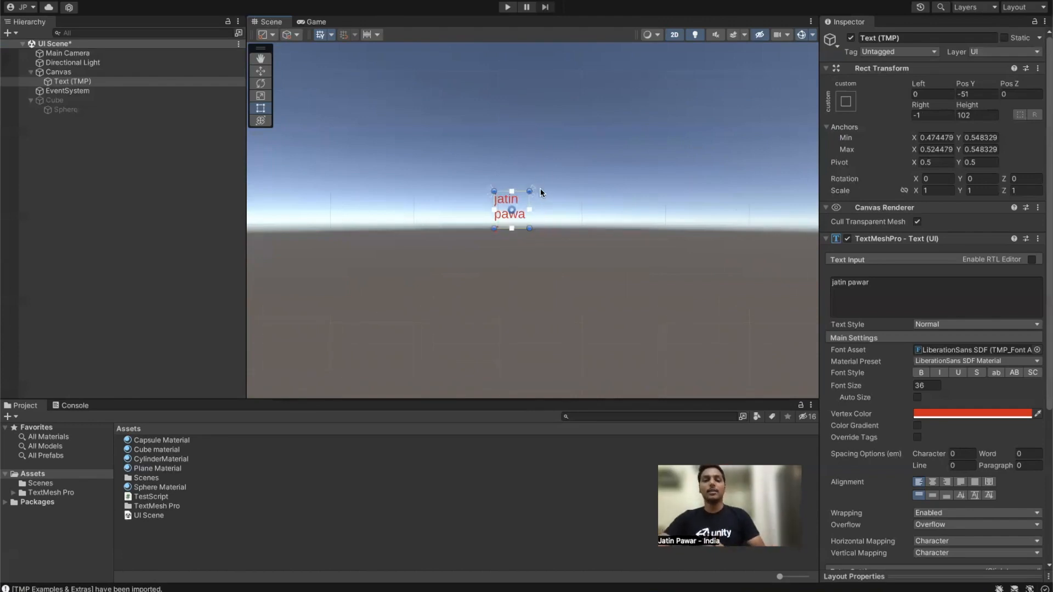
{"action": "scroll", "coordinate": [538, 188], "scroll_direction": "down", "scroll_amount": 3}
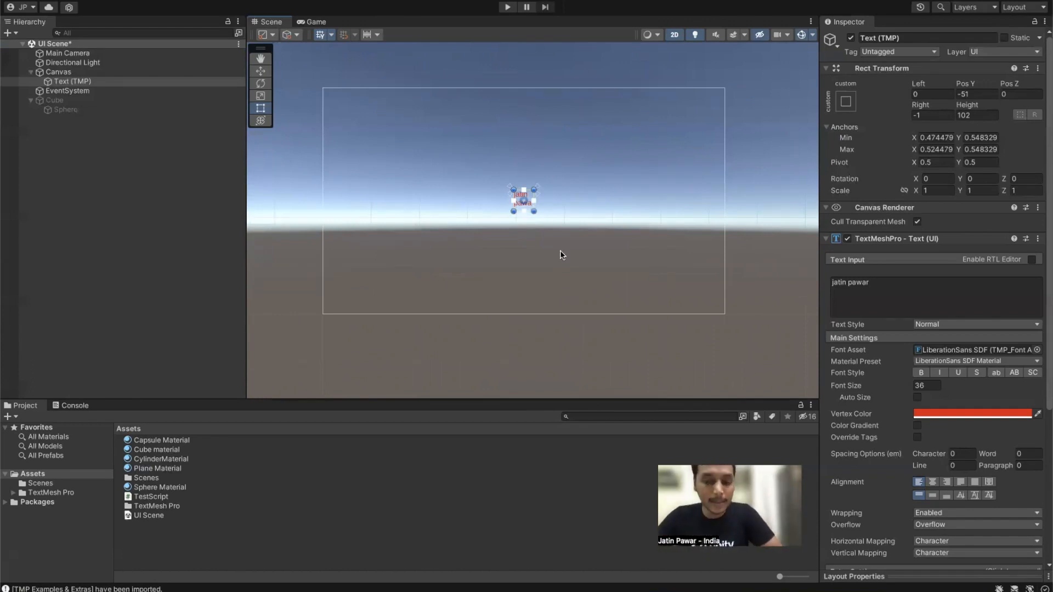
Step: Test a rotation and undo it, then pull the text's anchors out to lower-right and upper-left
{"action": "left_click_drag", "start_coordinate": [535, 193], "coordinate": [536, 205]}
{"action": "scroll", "coordinate": [536, 206], "scroll_direction": "up", "scroll_amount": 5}
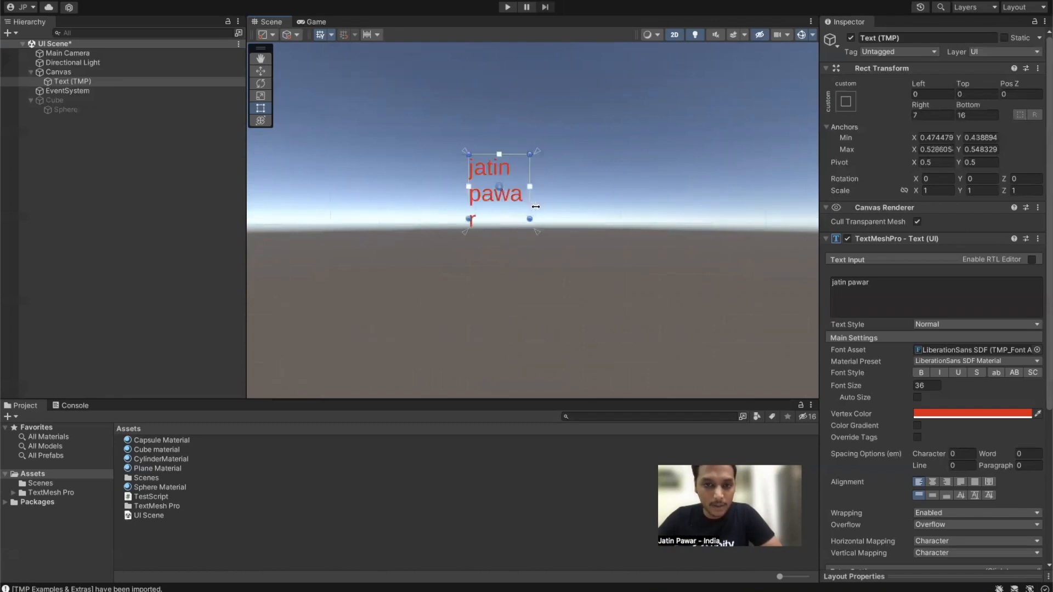
{"action": "middle_click_drag", "start_coordinate": [558, 146], "coordinate": [558, 270]}
{"action": "scroll", "coordinate": [558, 264], "scroll_direction": "down", "scroll_amount": 3}
{"action": "scroll", "coordinate": [558, 264], "scroll_direction": "down", "scroll_amount": 6}
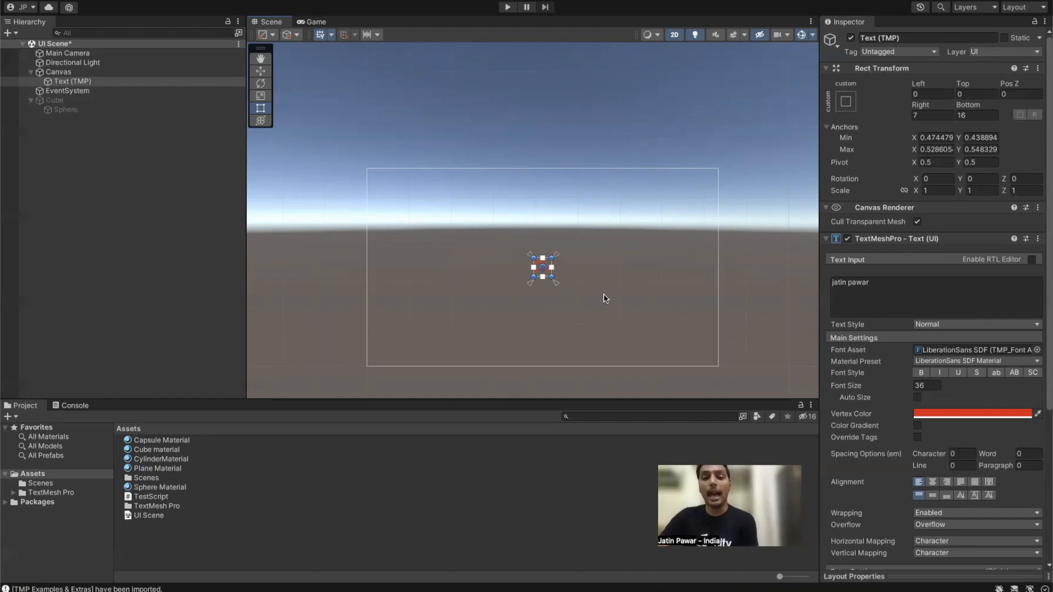
{"action": "left_click_drag", "start_coordinate": [557, 289], "coordinate": [600, 313]}
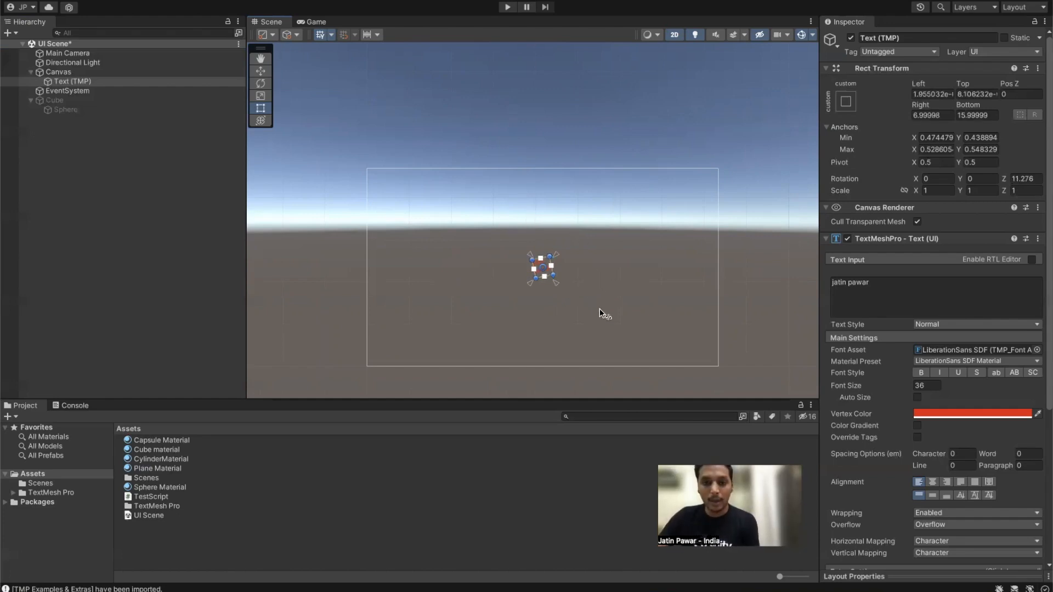
{"action": "key", "text": "ctrl+z"}
{"action": "left_click_drag", "start_coordinate": [555, 285], "coordinate": [611, 338]}
{"action": "left_click_drag", "start_coordinate": [532, 259], "coordinate": [475, 213]}
Step: Adjust the right and bottom edges of the text's rectangle with the Rect tool
{"action": "mouse_move", "coordinate": [719, 250]}
{"action": "left_mouse_down"}
{"action": "mouse_move", "coordinate": [494, 249]}
{"action": "mouse_move", "coordinate": [812, 252]}
{"action": "mouse_move", "coordinate": [680, 260]}
{"action": "mouse_move", "coordinate": [751, 260]}
{"action": "mouse_move", "coordinate": [720, 257]}
{"action": "left_mouse_up"}
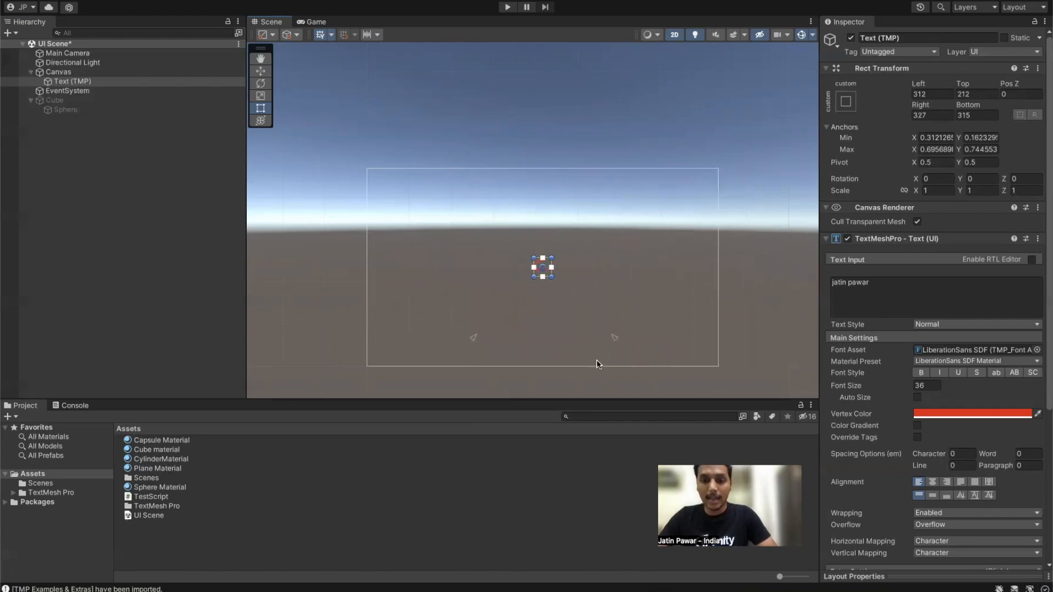
{"action": "left_click_drag", "start_coordinate": [596, 366], "coordinate": [470, 341]}
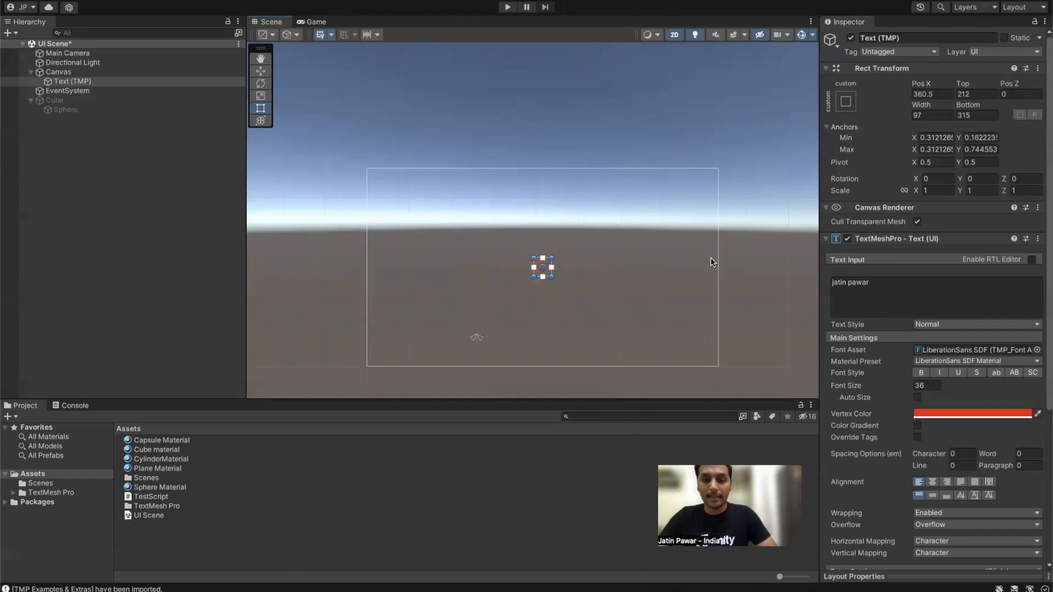
{"action": "mouse_move", "coordinate": [718, 258]}
{"action": "left_mouse_down"}
{"action": "mouse_move", "coordinate": [487, 258]}
{"action": "mouse_move", "coordinate": [788, 259]}
{"action": "mouse_move", "coordinate": [491, 262]}
{"action": "mouse_move", "coordinate": [766, 265]}
{"action": "mouse_move", "coordinate": [643, 263]}
{"action": "mouse_move", "coordinate": [719, 263]}
{"action": "left_mouse_up"}
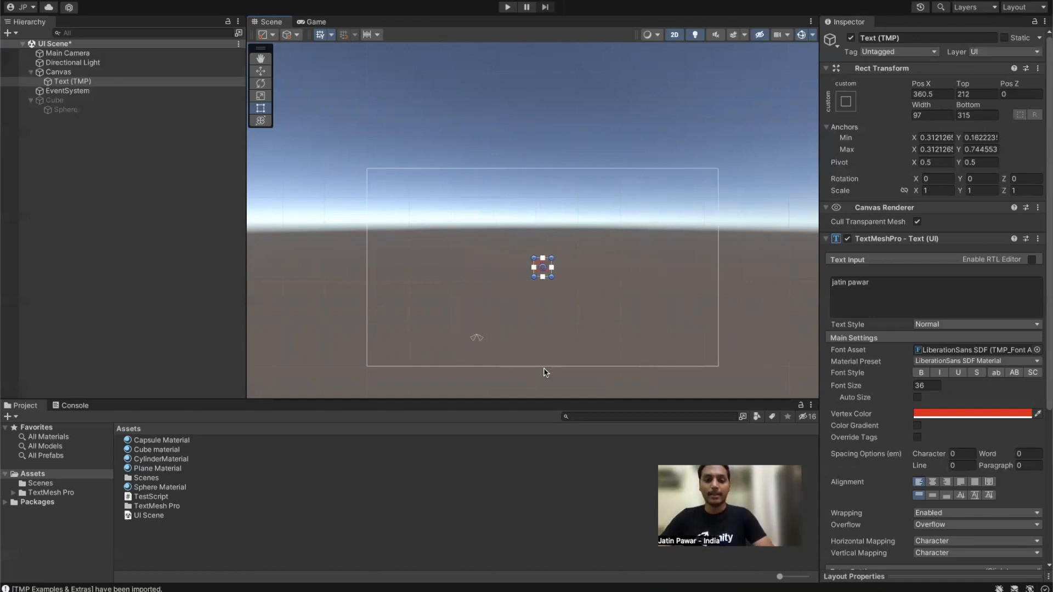
{"action": "mouse_move", "coordinate": [544, 366]}
{"action": "left_mouse_down"}
{"action": "mouse_move", "coordinate": [545, 433]}
{"action": "mouse_move", "coordinate": [556, 254]}
{"action": "mouse_move", "coordinate": [555, 450]}
{"action": "mouse_move", "coordinate": [558, 366]}
{"action": "left_mouse_up"}
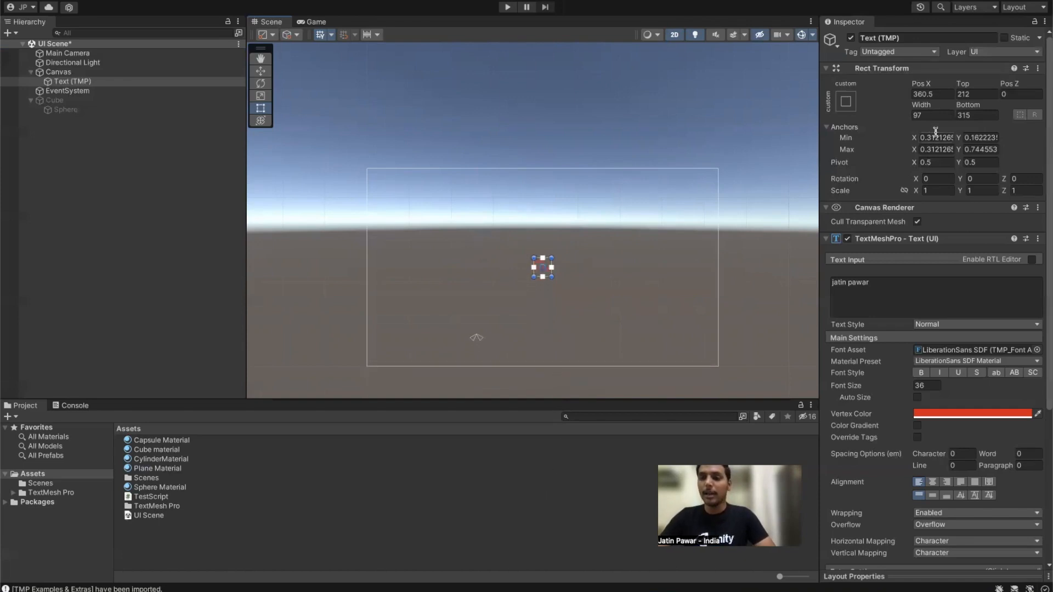
{"action": "left_click", "coordinate": [1040, 70]}
Step: Reset the Text (TMP) Rect Transform to centre anchors, position 0,0,0 and size 100×100
{"action": "left_click", "coordinate": [965, 82]}
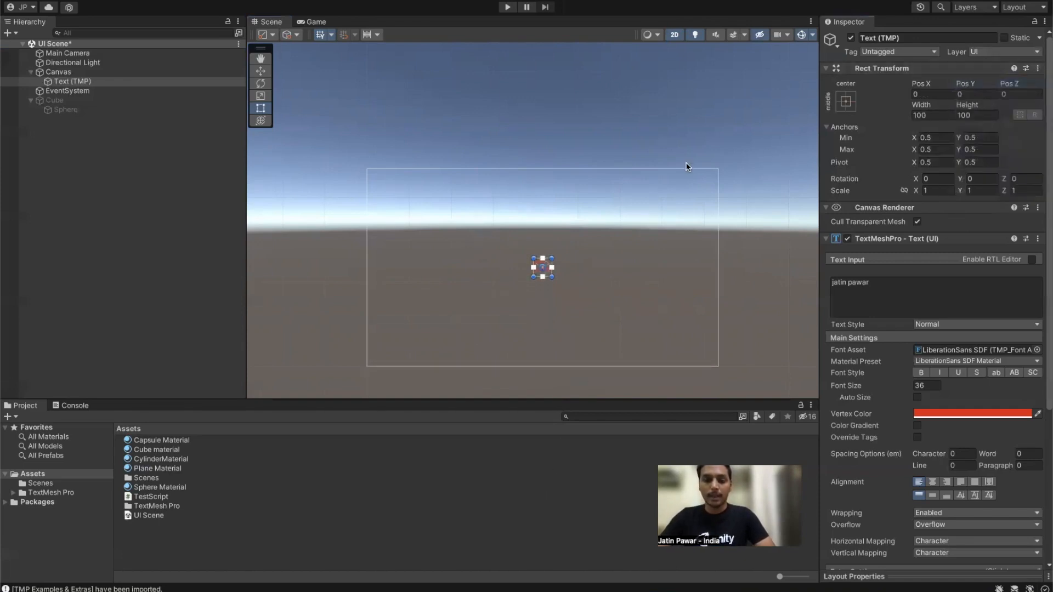
{"action": "scroll", "coordinate": [570, 243], "scroll_direction": "up", "scroll_amount": 3}
{"action": "scroll", "coordinate": [586, 240], "scroll_direction": "up", "scroll_amount": 3}
{"action": "middle_click_drag", "start_coordinate": [540, 281], "coordinate": [610, 221]}
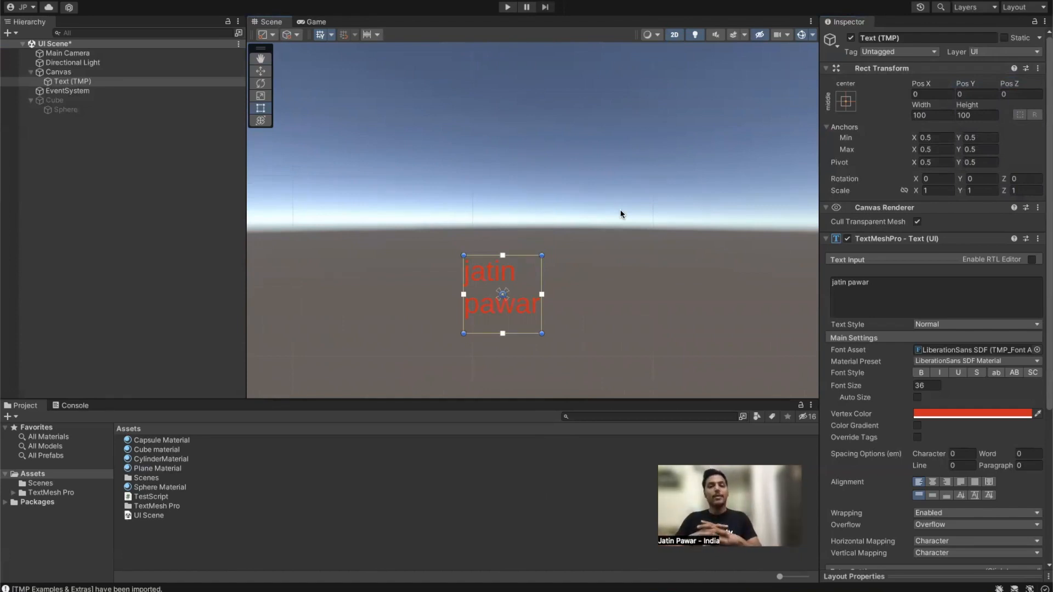
{"action": "scroll", "coordinate": [611, 196], "scroll_direction": "down", "scroll_amount": 8}
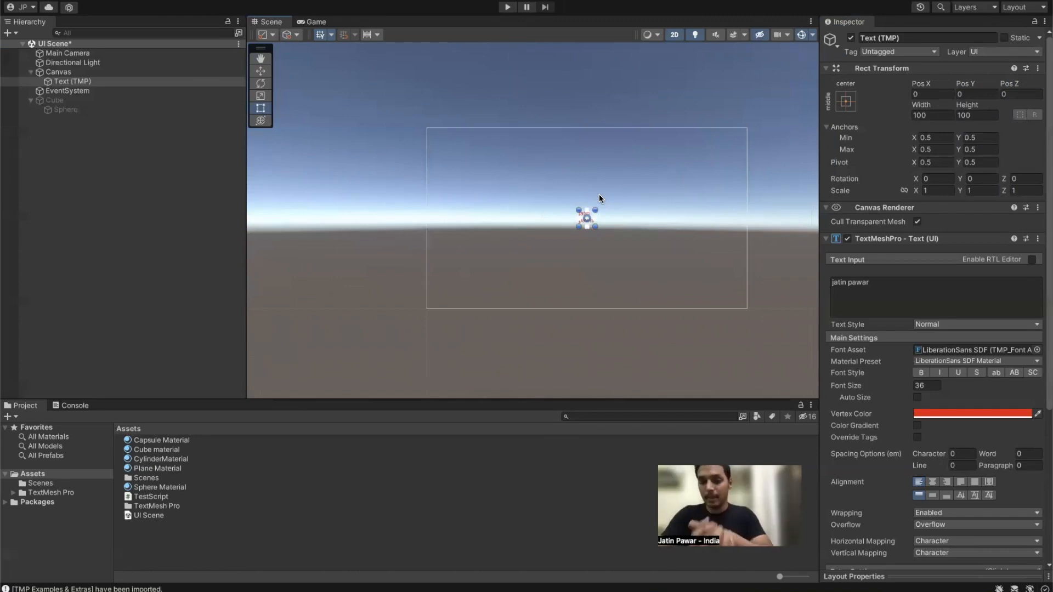
Step: Try the middle-right, top-right and bottom-left anchor presets, previewing canvas resizes
{"action": "left_click", "coordinate": [845, 105]}
{"action": "left_click", "coordinate": [848, 102]}
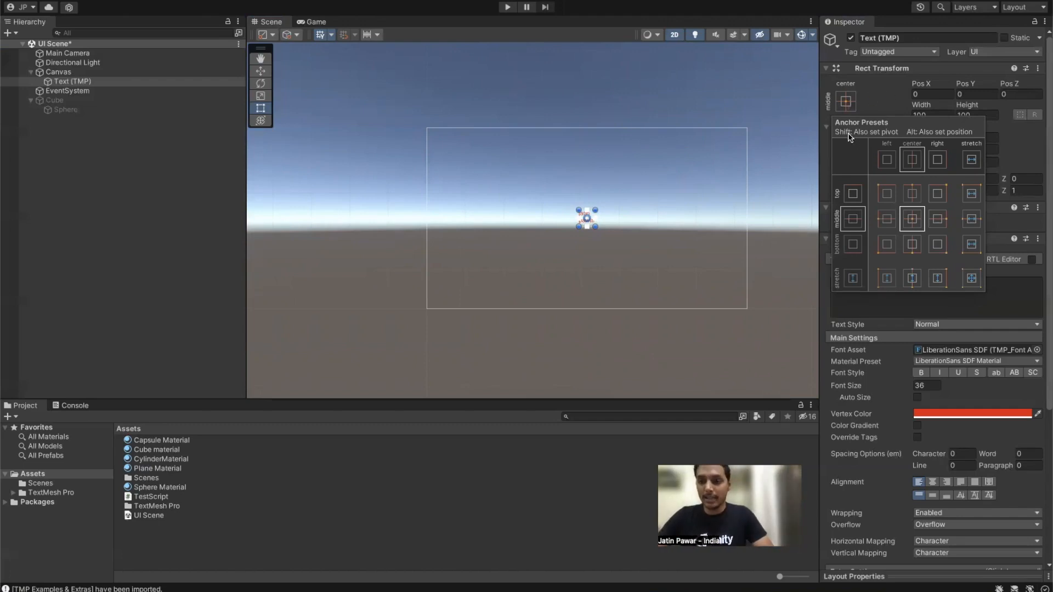
{"action": "left_click", "coordinate": [934, 221]}
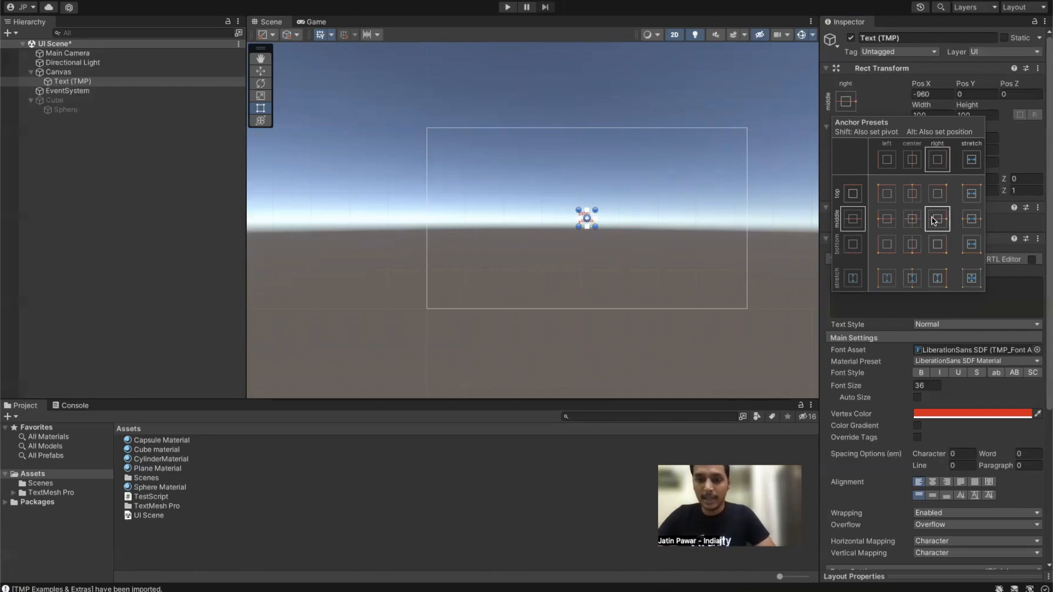
{"action": "scroll", "coordinate": [756, 222], "scroll_direction": "up", "scroll_amount": 3}
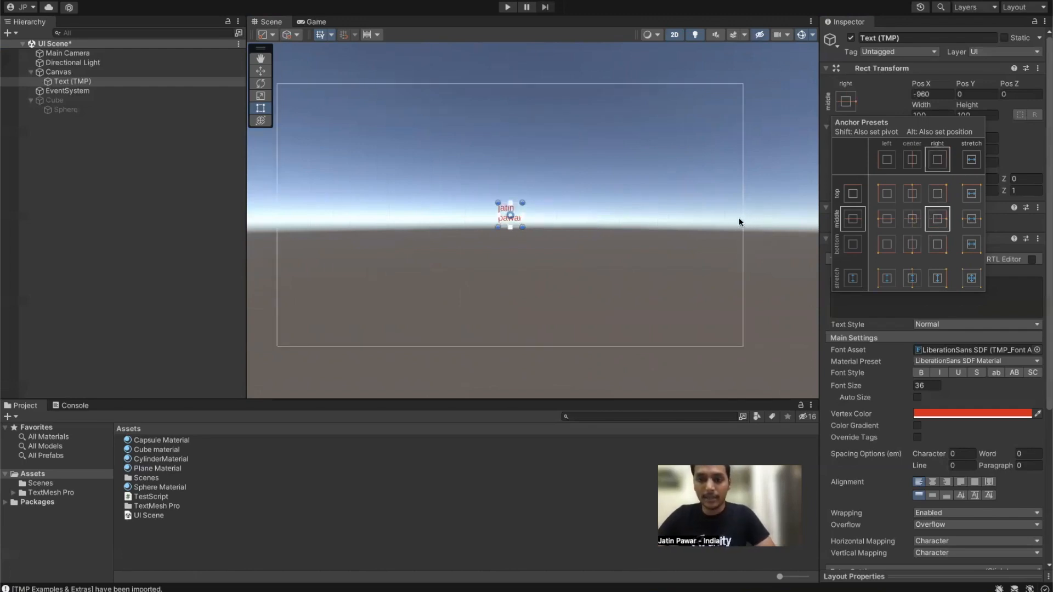
{"action": "left_click", "coordinate": [939, 194]}
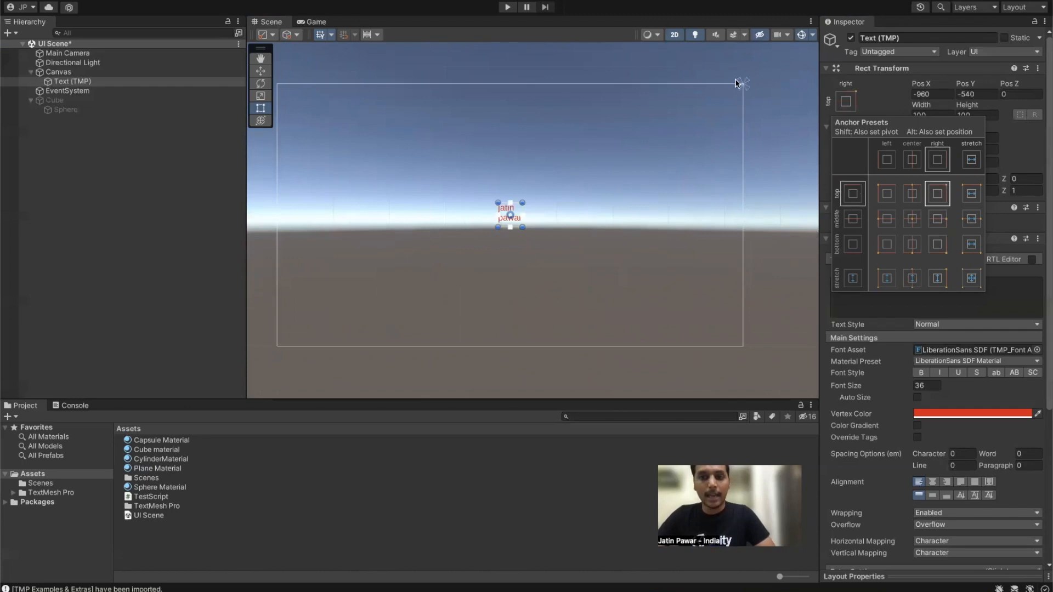
{"action": "left_click", "coordinate": [887, 244]}
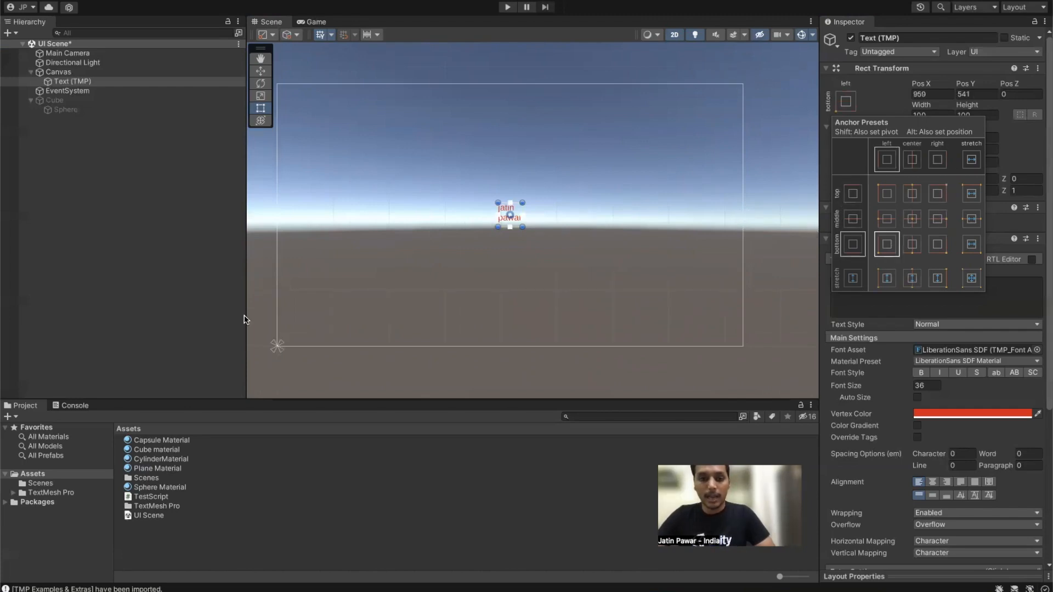
{"action": "left_click", "coordinate": [933, 219]}
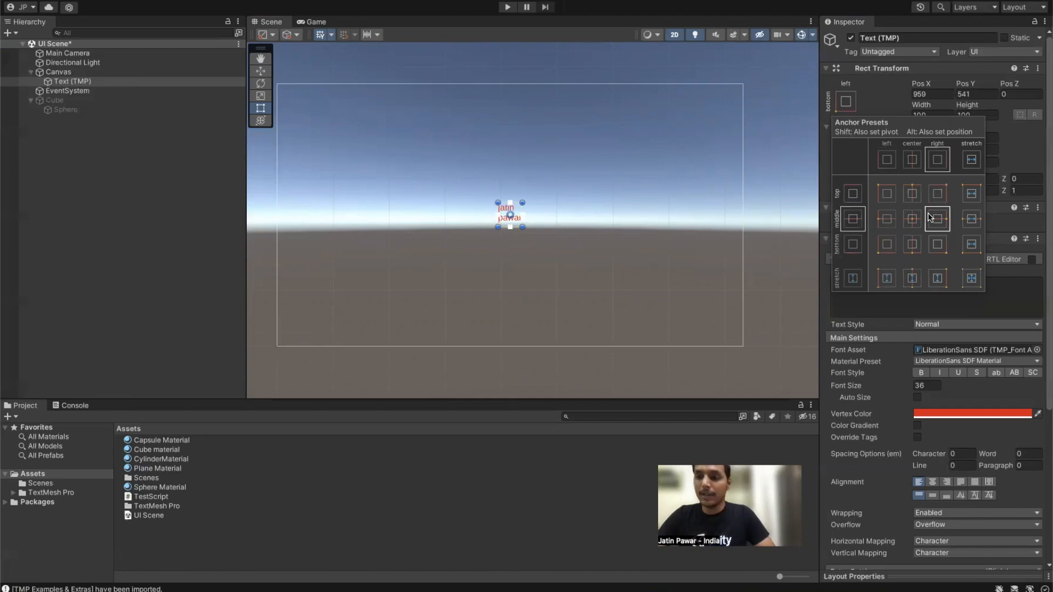
{"action": "left_click", "coordinate": [745, 251]}
{"action": "mouse_move", "coordinate": [745, 251]}
{"action": "left_mouse_down"}
{"action": "mouse_move", "coordinate": [520, 250]}
{"action": "mouse_move", "coordinate": [743, 251]}
{"action": "left_mouse_up"}
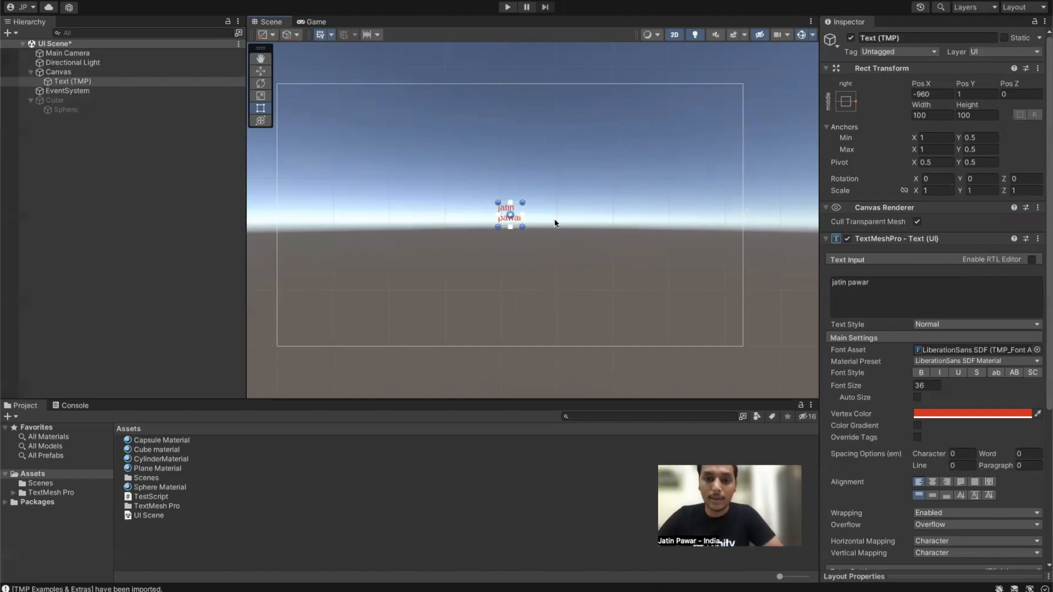
{"action": "mouse_move", "coordinate": [743, 241]}
{"action": "left_mouse_down"}
{"action": "mouse_move", "coordinate": [419, 262]}
{"action": "mouse_move", "coordinate": [744, 249]}
{"action": "left_mouse_up"}
Step: Anchor the text middle-left, then Alt-apply that preset to place it at Pos X 50
{"action": "left_click", "coordinate": [845, 101]}
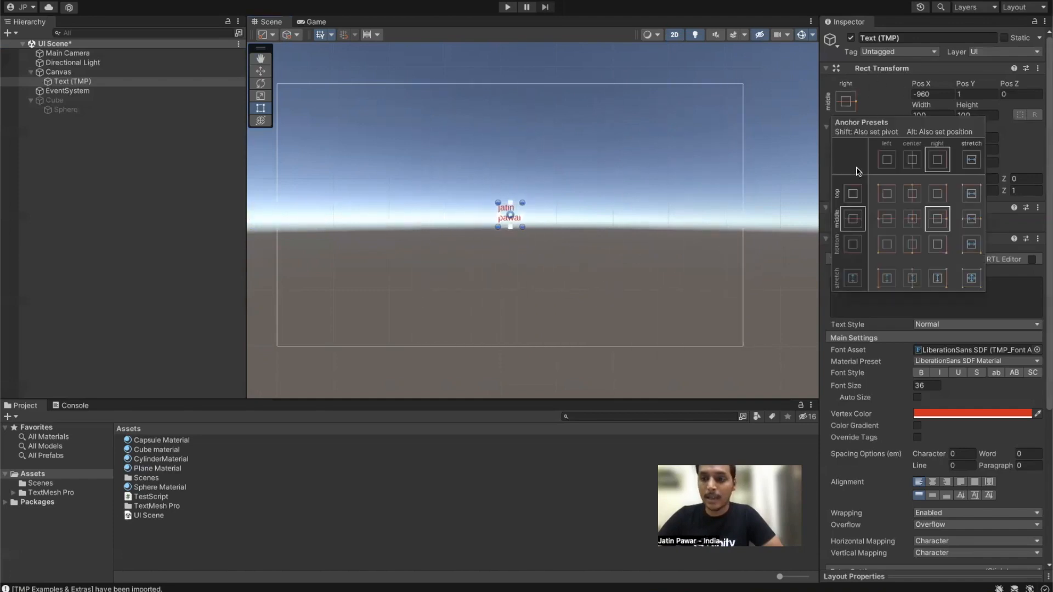
{"action": "left_click", "coordinate": [879, 220]}
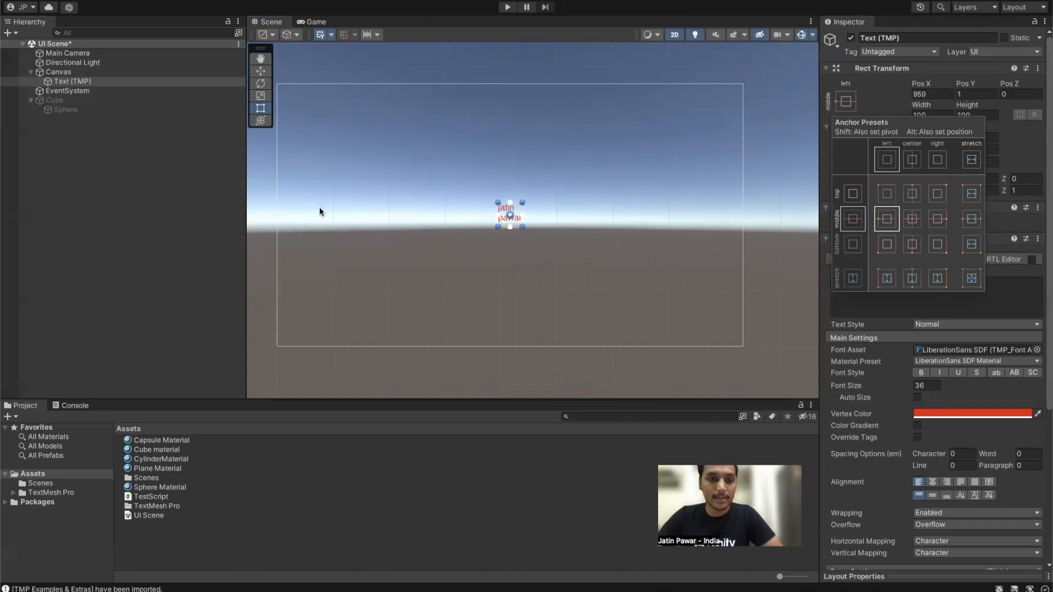
{"action": "mouse_move", "coordinate": [743, 193]}
{"action": "left_mouse_down"}
{"action": "mouse_move", "coordinate": [332, 210]}
{"action": "mouse_move", "coordinate": [743, 214]}
{"action": "left_mouse_up"}
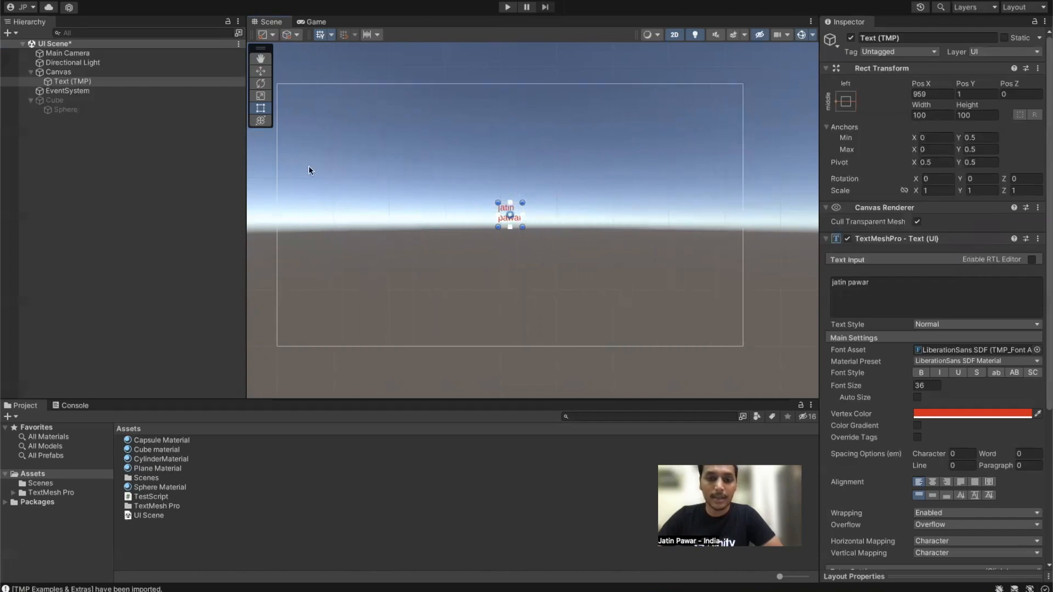
{"action": "mouse_move", "coordinate": [277, 176]}
{"action": "left_mouse_down"}
{"action": "mouse_move", "coordinate": [344, 181]}
{"action": "mouse_move", "coordinate": [278, 178]}
{"action": "left_mouse_up"}
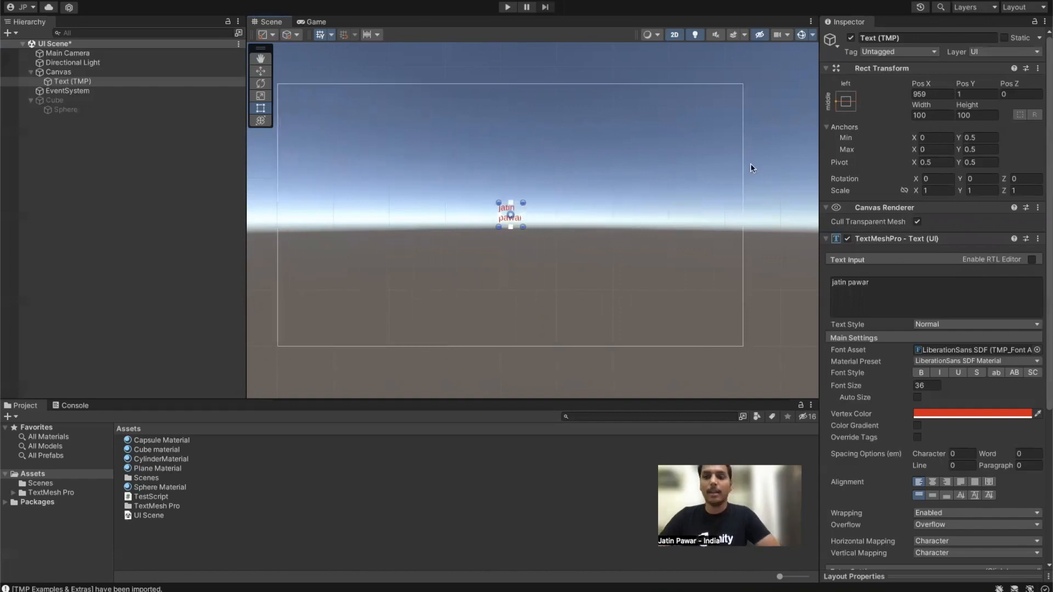
{"action": "left_click", "coordinate": [847, 102]}
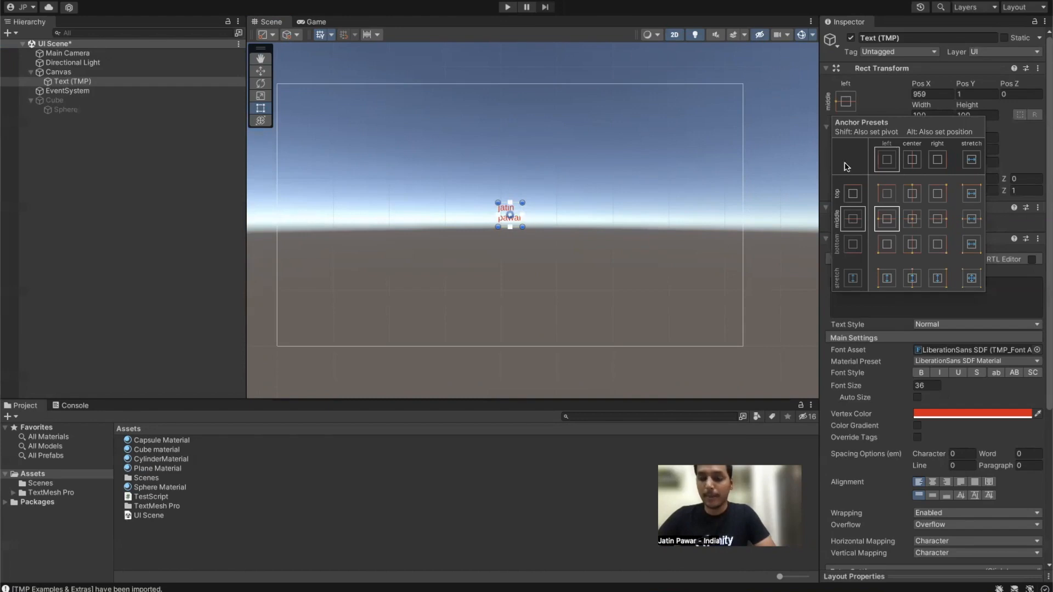
{"action": "left_click", "coordinate": [893, 220], "text": "alt"}
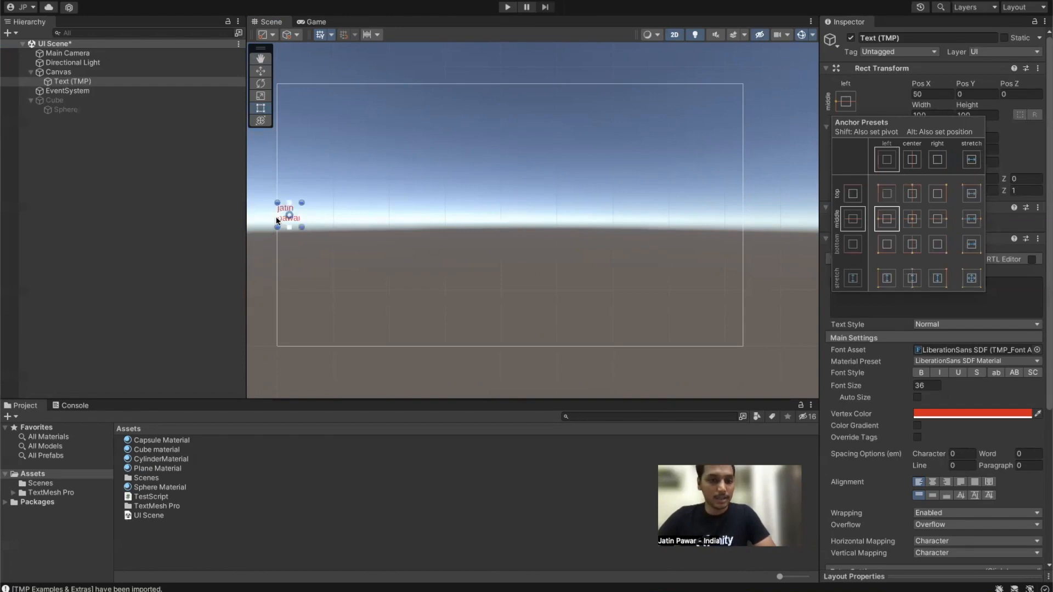
{"action": "left_click", "coordinate": [275, 176]}
{"action": "left_click", "coordinate": [277, 179]}
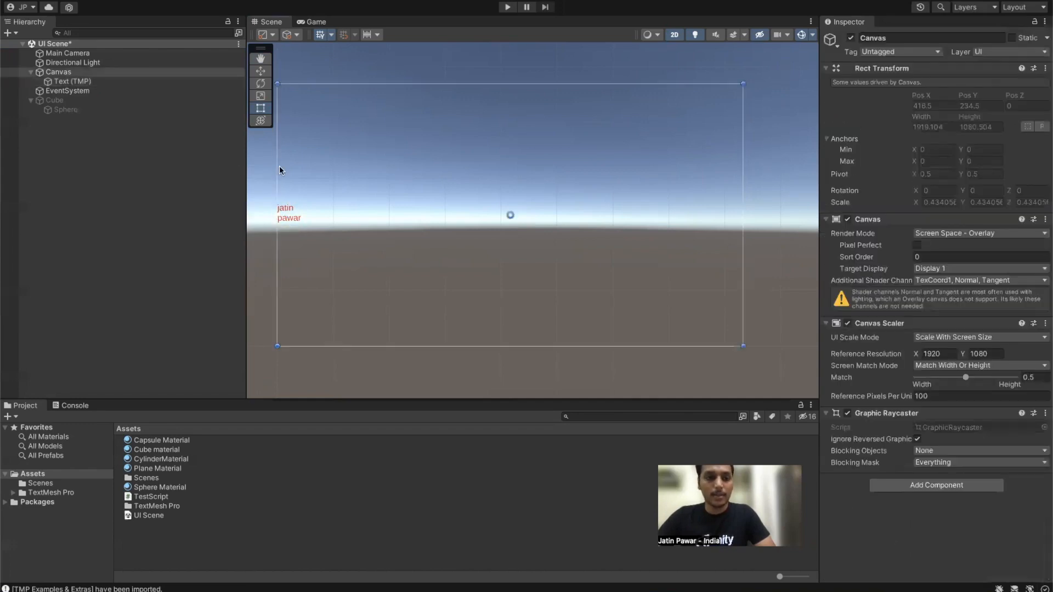
{"action": "left_click", "coordinate": [72, 81]}
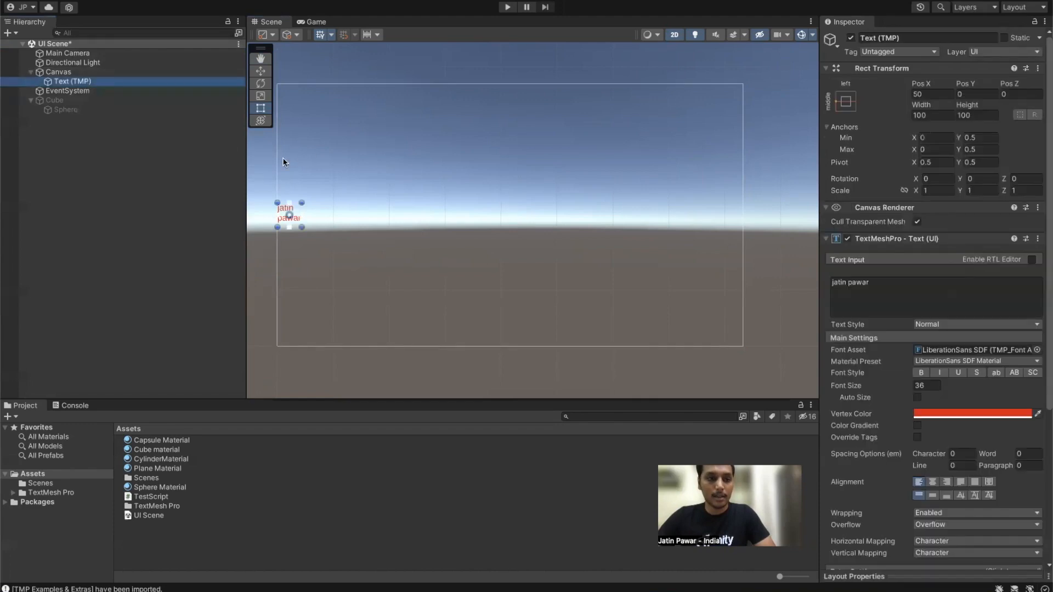
Step: Alt-apply the middle-centre then horizontal-stretch presets and preview the text following canvas resizes
{"action": "left_click_drag", "start_coordinate": [281, 161], "coordinate": [341, 193]}
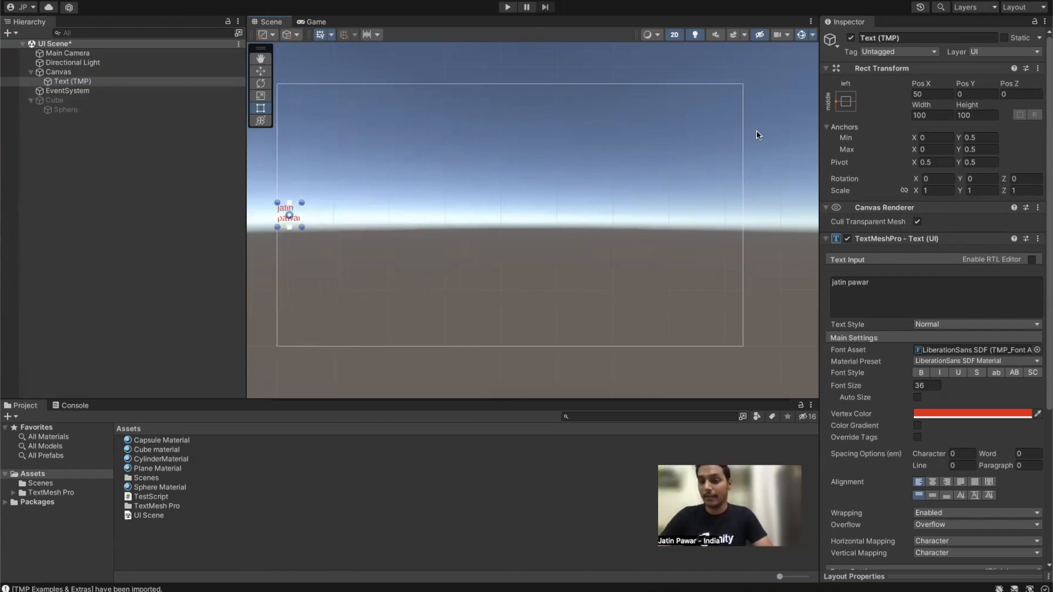
{"action": "left_click", "coordinate": [845, 101]}
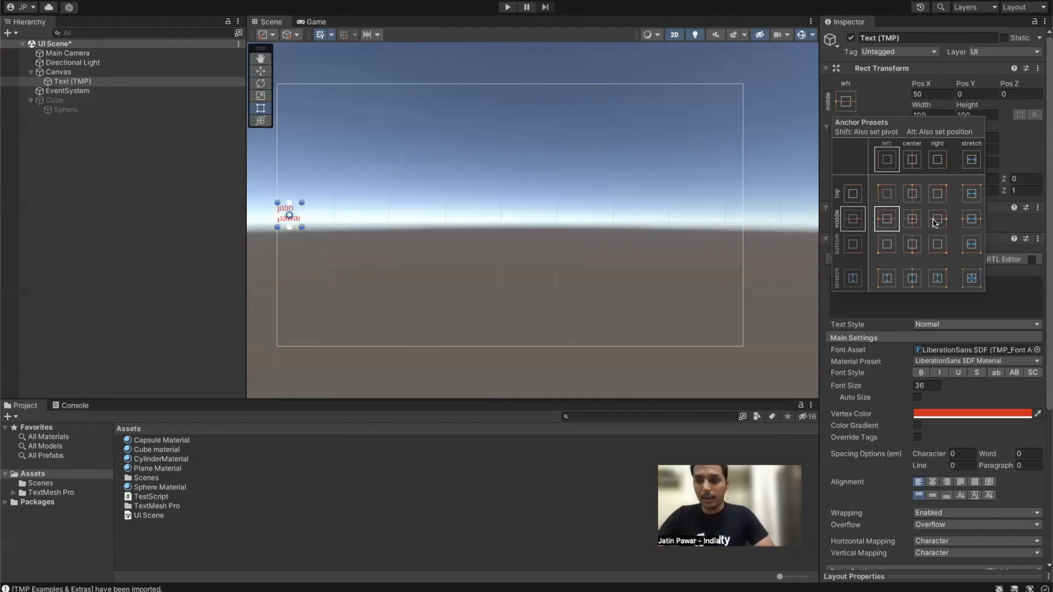
{"action": "key", "text": "alt"}
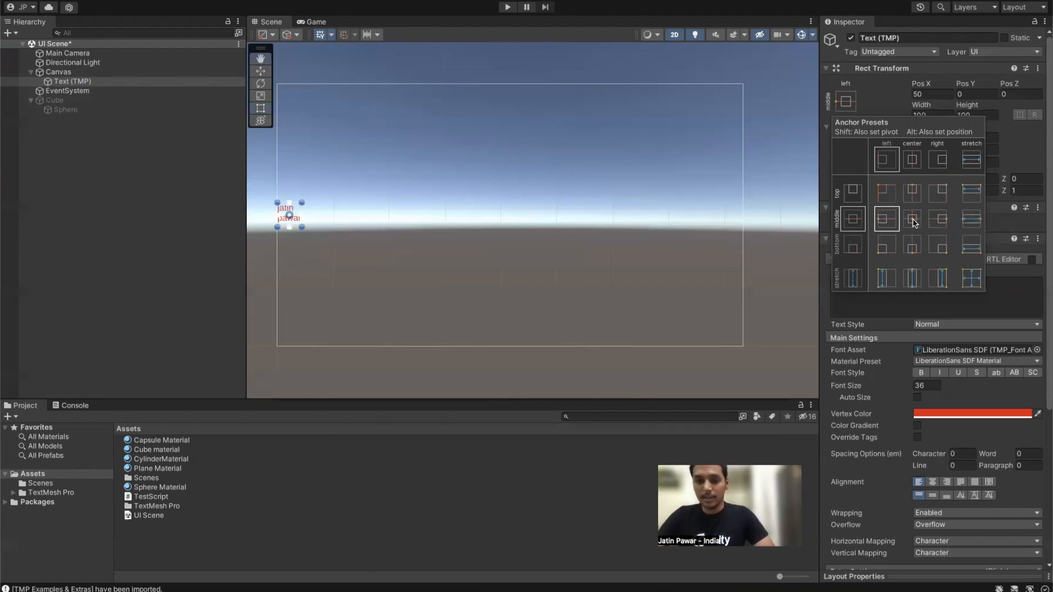
{"action": "left_click", "coordinate": [913, 220], "text": "alt"}
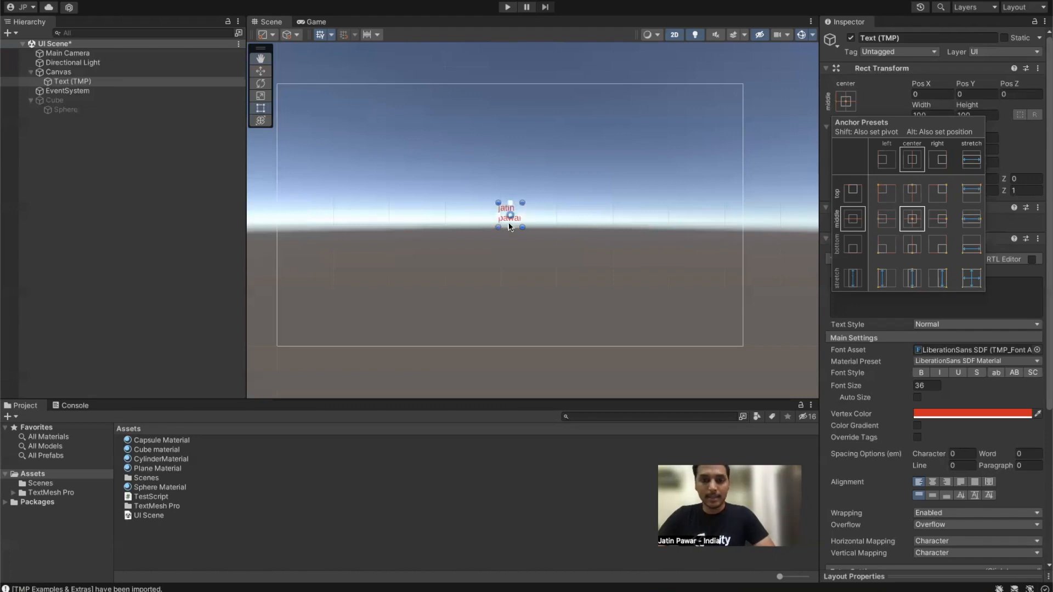
{"action": "left_click", "coordinate": [973, 220]}
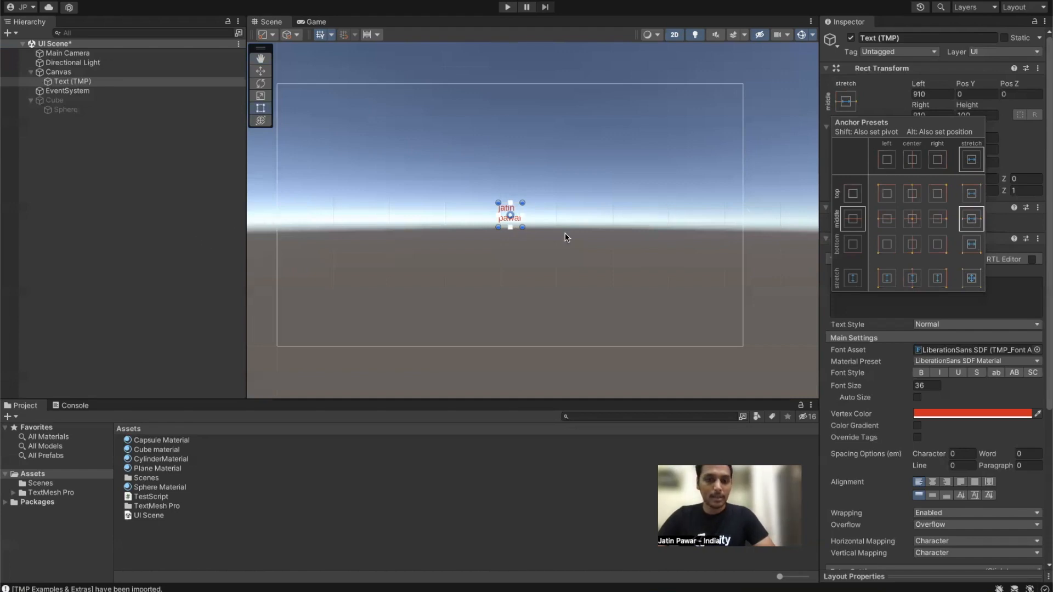
{"action": "left_click", "coordinate": [743, 231]}
{"action": "mouse_move", "coordinate": [743, 231]}
{"action": "left_mouse_down"}
{"action": "mouse_move", "coordinate": [551, 234]}
{"action": "mouse_move", "coordinate": [999, 263]}
{"action": "mouse_move", "coordinate": [743, 252]}
{"action": "left_mouse_up"}
{"action": "left_click_drag", "start_coordinate": [595, 346], "coordinate": [604, 311]}
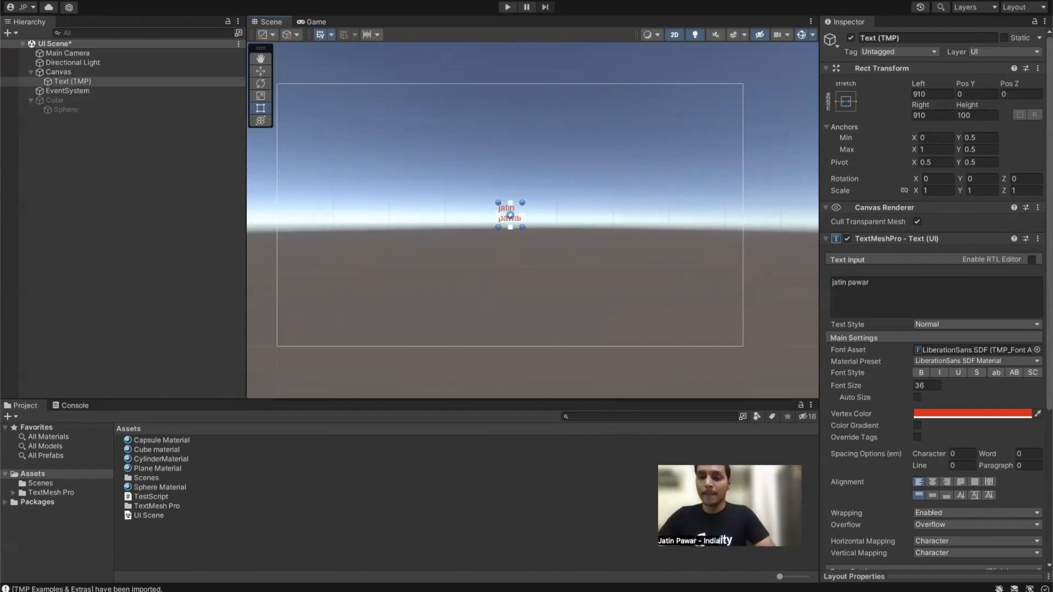
Step: Re-anchor the text to middle centre at Pos X 0, Pos Y 0
{"action": "left_click", "coordinate": [845, 101]}
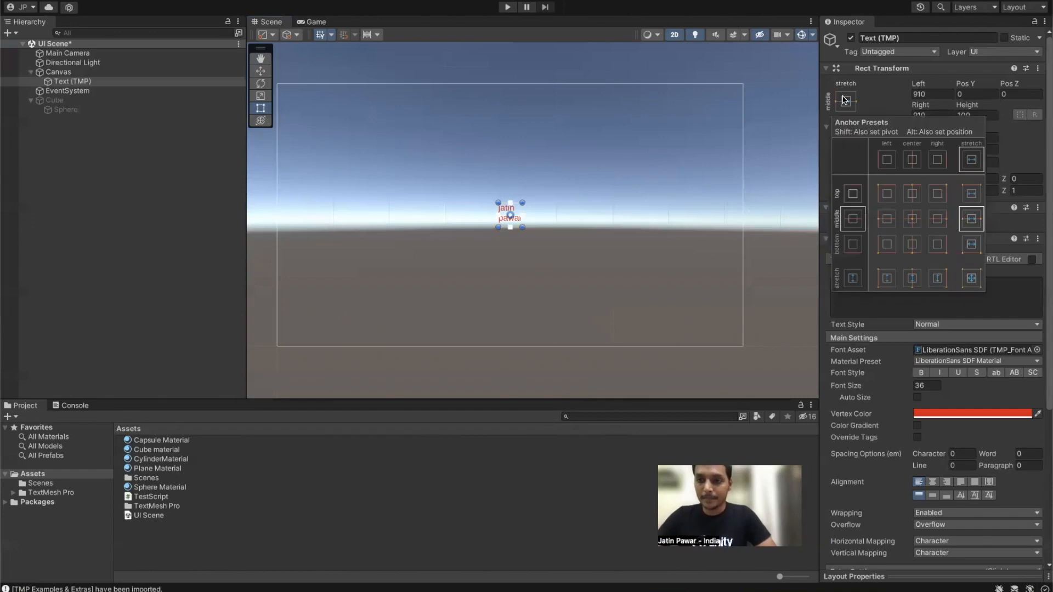
{"action": "left_click", "coordinate": [880, 106]}
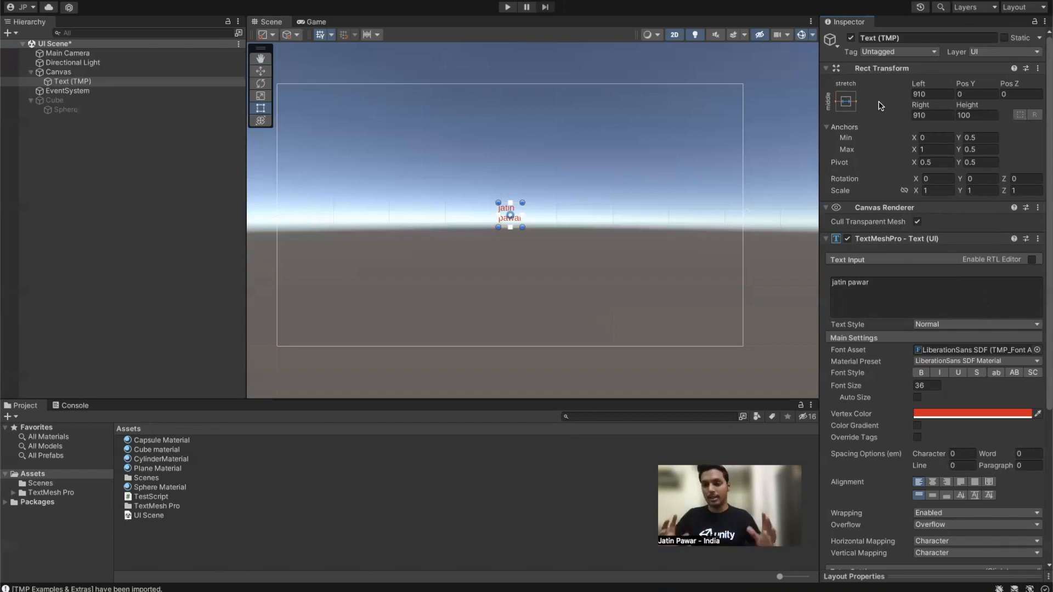
{"action": "left_click", "coordinate": [852, 109]}
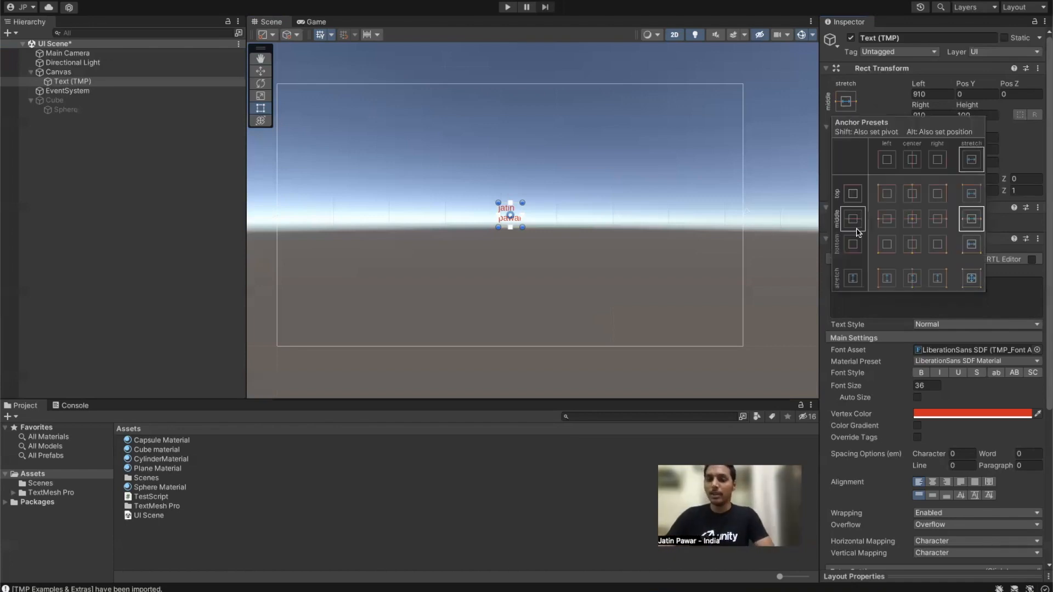
{"action": "left_click", "coordinate": [912, 219], "text": "alt+shift"}
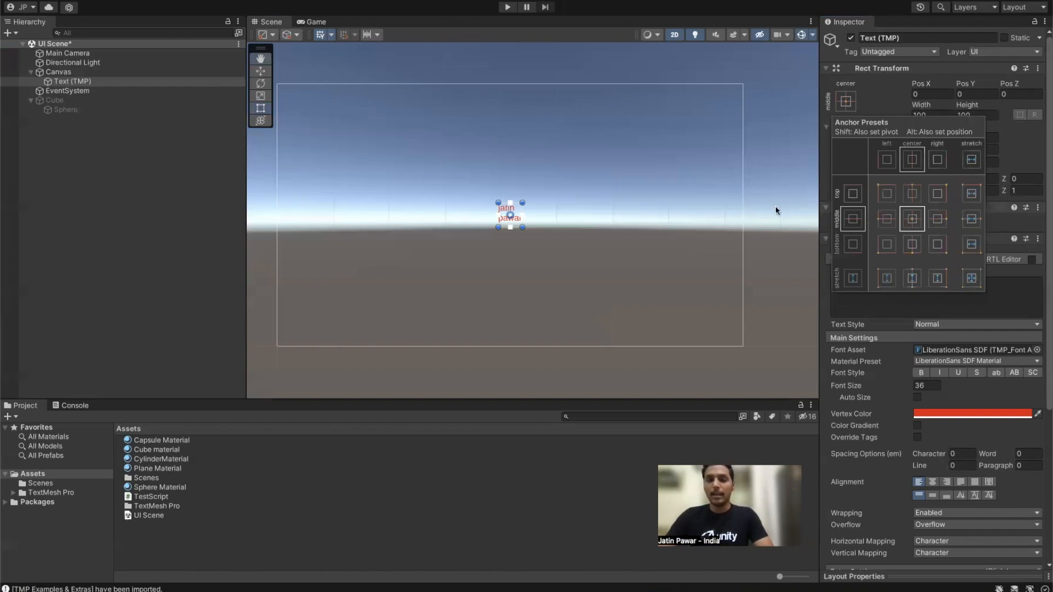
{"action": "mouse_move", "coordinate": [742, 211]}
{"action": "left_mouse_down"}
{"action": "mouse_move", "coordinate": [455, 216]}
{"action": "mouse_move", "coordinate": [856, 220]}
{"action": "mouse_move", "coordinate": [305, 227]}
{"action": "mouse_move", "coordinate": [743, 227]}
{"action": "left_mouse_up"}
{"action": "scroll", "coordinate": [517, 223], "scroll_direction": "up", "scroll_amount": 10}
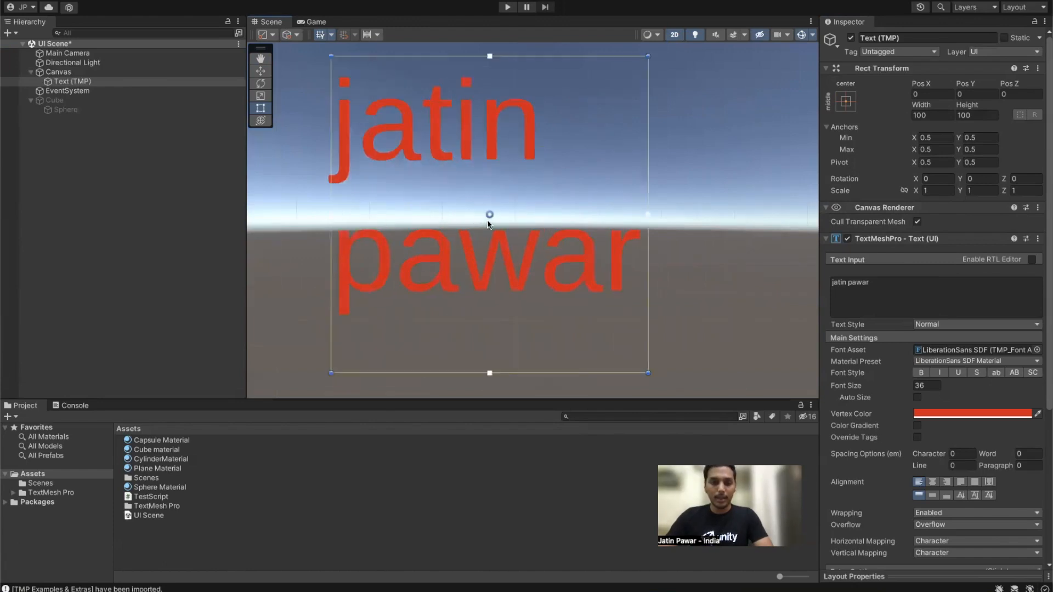
{"action": "key", "text": "t"}
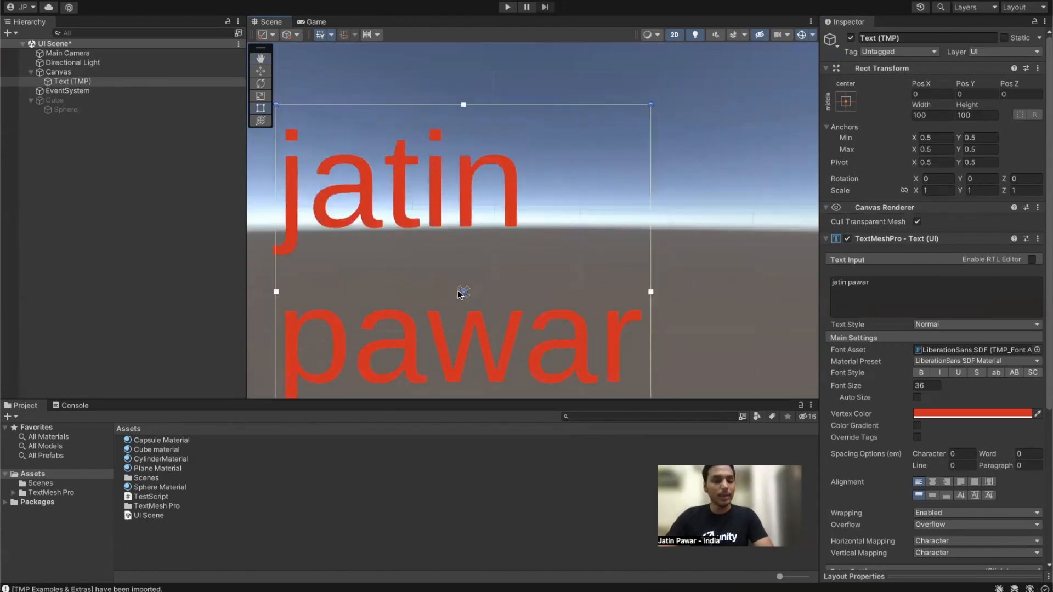
{"action": "scroll", "coordinate": [467, 290], "scroll_direction": "down", "scroll_amount": 3}
{"action": "scroll", "coordinate": [468, 291], "scroll_direction": "down", "scroll_amount": 3}
{"action": "scroll", "coordinate": [567, 248], "scroll_direction": "down", "scroll_amount": 5}
{"action": "scroll", "coordinate": [653, 265], "scroll_direction": "up", "scroll_amount": 2}
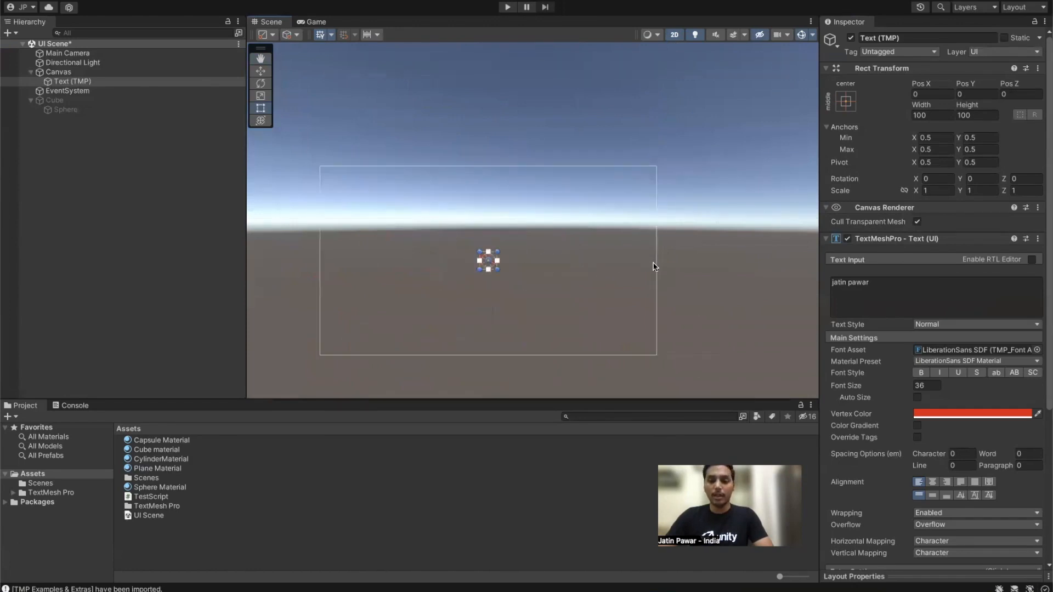
{"action": "mouse_move", "coordinate": [658, 266]}
{"action": "left_mouse_down"}
{"action": "mouse_move", "coordinate": [410, 270]}
{"action": "mouse_move", "coordinate": [657, 252]}
{"action": "left_mouse_up"}
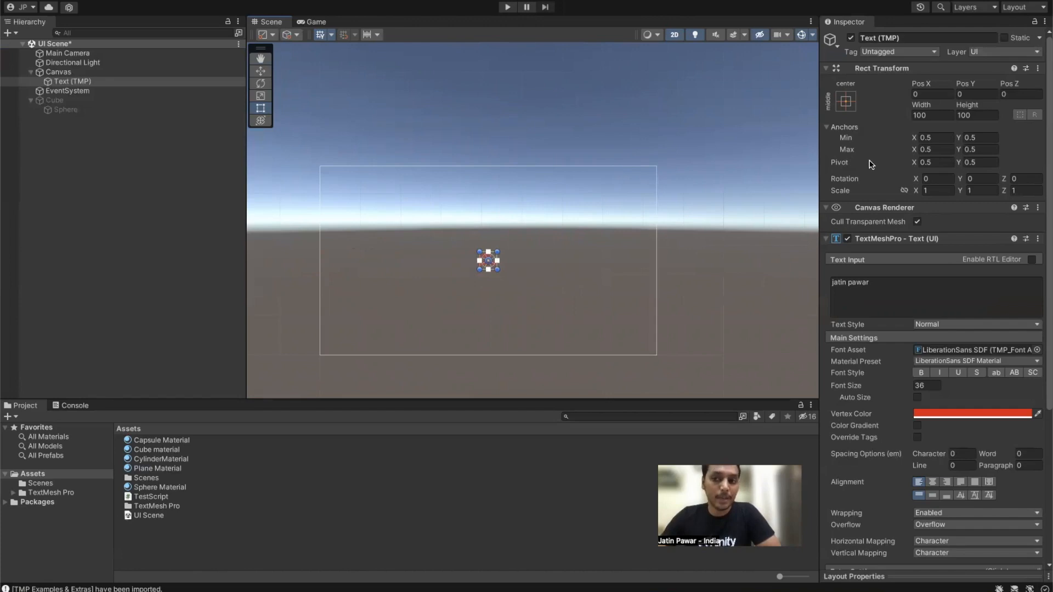
{"action": "scroll", "coordinate": [509, 249], "scroll_direction": "up", "scroll_amount": 4}
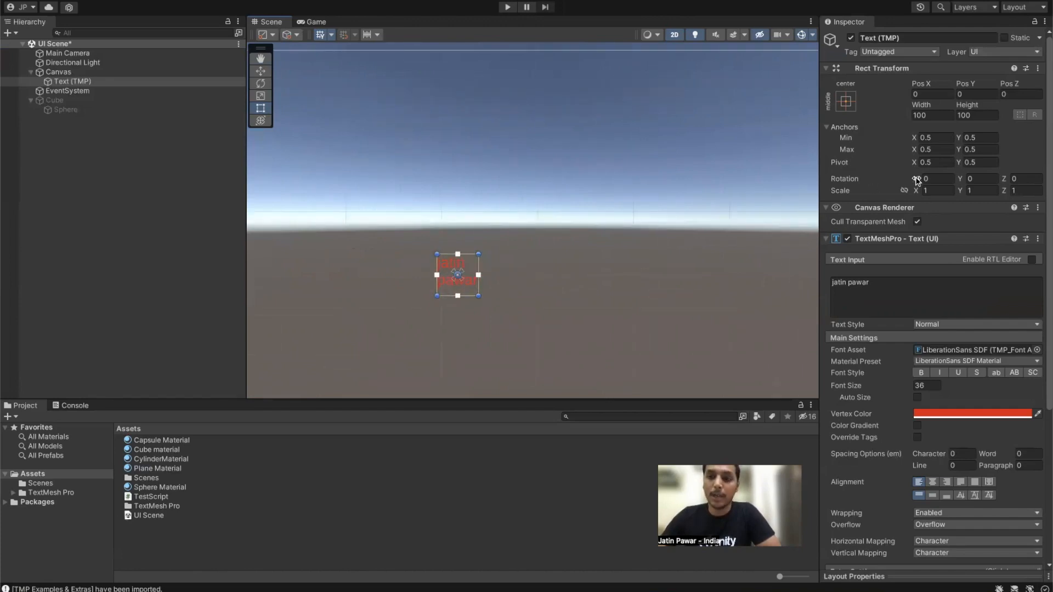
{"action": "left_click_drag", "start_coordinate": [913, 181], "coordinate": [775, 198]}
{"action": "key", "text": "super+z"}
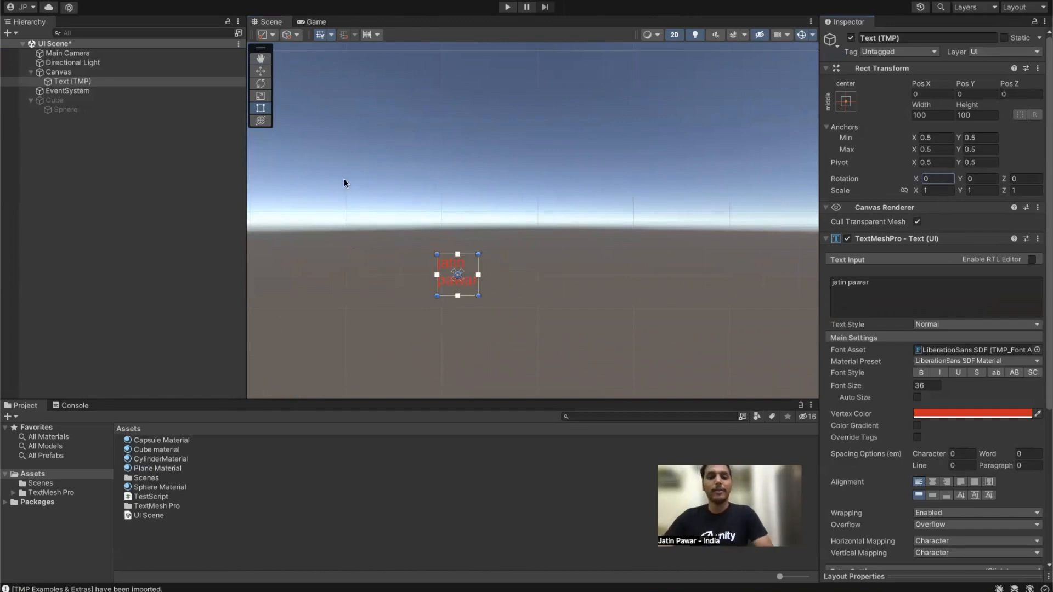
{"action": "left_click_drag", "start_coordinate": [1005, 181], "coordinate": [1047, 197]}
{"action": "left_click_drag", "start_coordinate": [528, 182], "coordinate": [1047, 159]}
{"action": "key", "text": "super+z"}
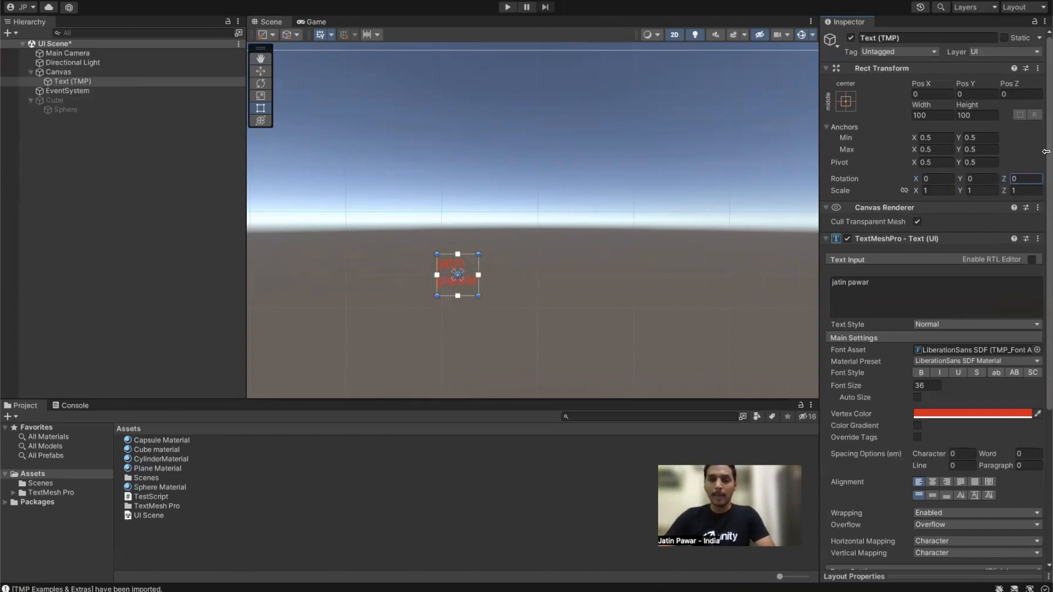
{"action": "scroll", "coordinate": [401, 246], "scroll_direction": "down", "scroll_amount": 3}
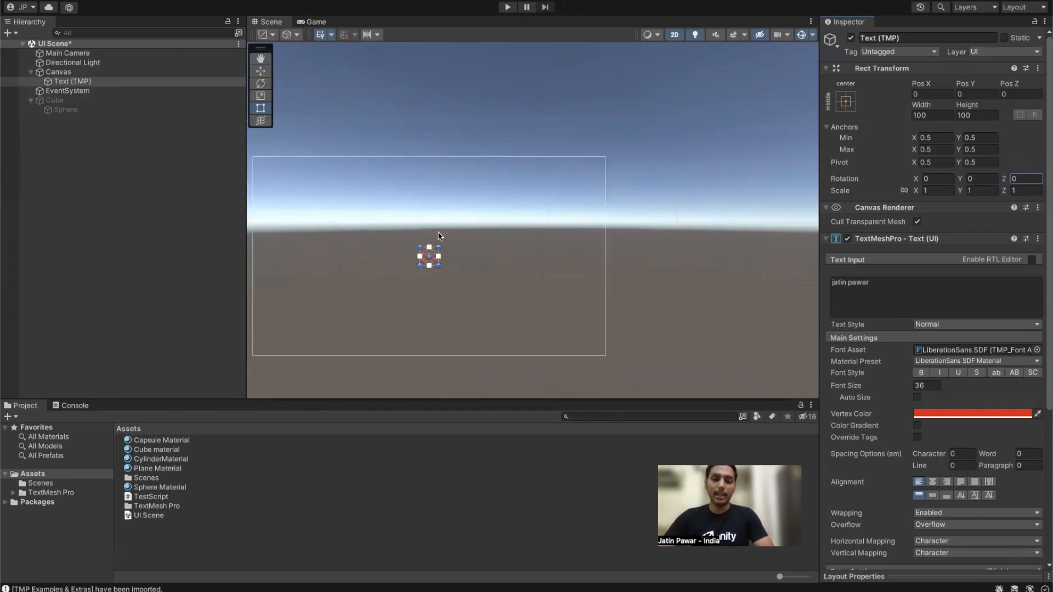
{"action": "scroll", "coordinate": [572, 256], "scroll_direction": "up", "scroll_amount": 2}
{"action": "middle_click_drag", "start_coordinate": [489, 240], "coordinate": [604, 271]}
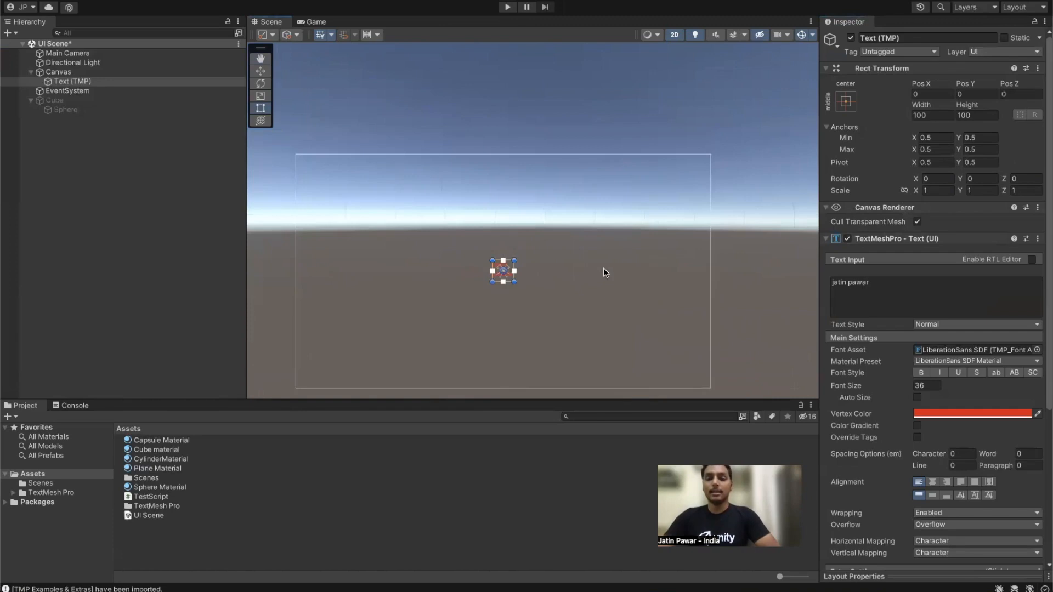
{"action": "left_click", "coordinate": [528, 102]}
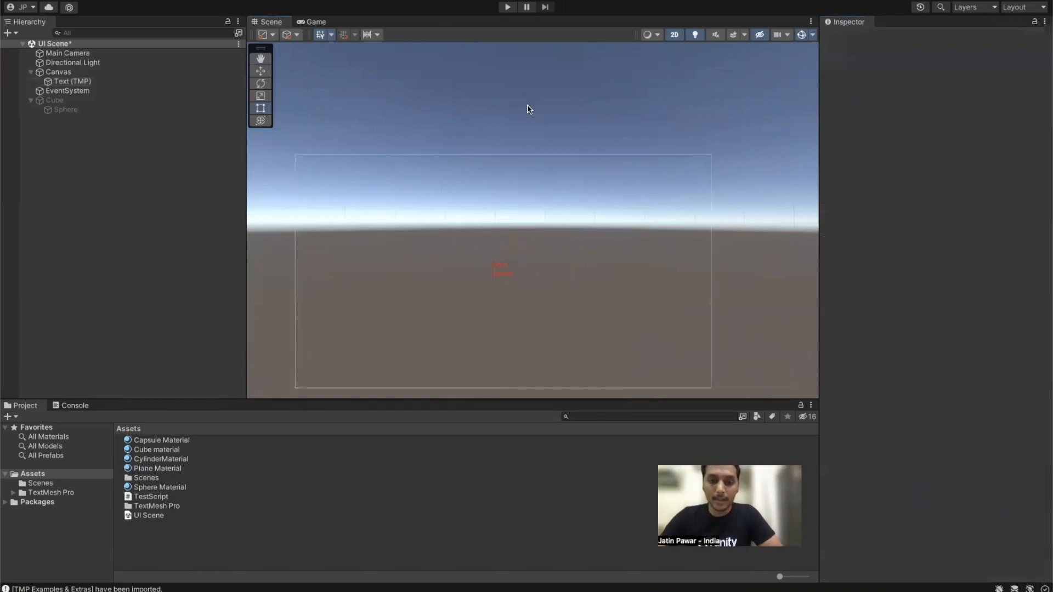
Step: Select Text (TMP) and scrub its Width to 421.5 so the words fit one line
{"action": "left_click", "coordinate": [49, 82]}
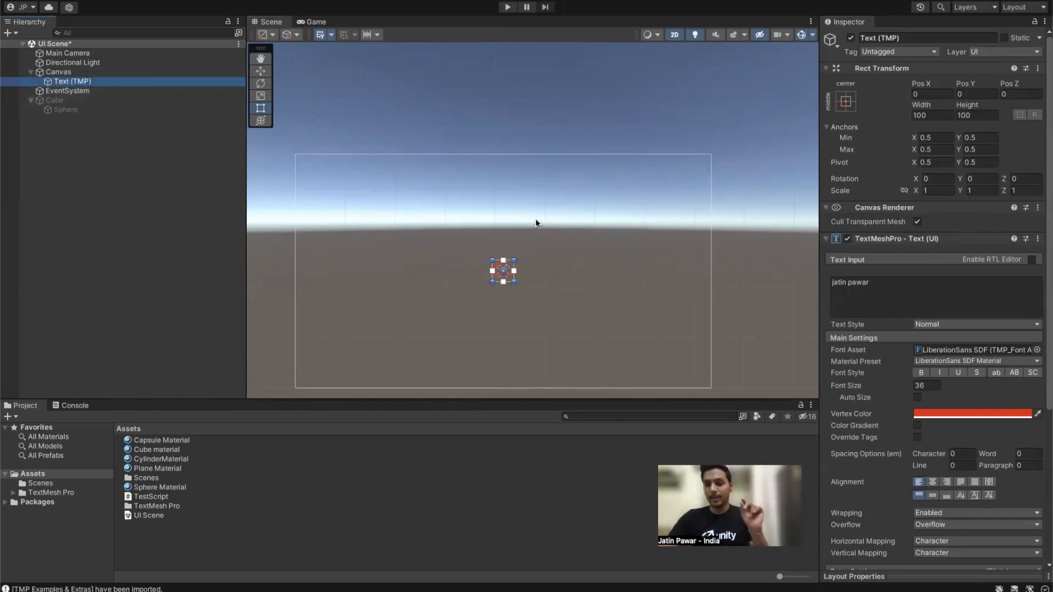
{"action": "scroll", "coordinate": [593, 293], "scroll_direction": "up", "scroll_amount": 5}
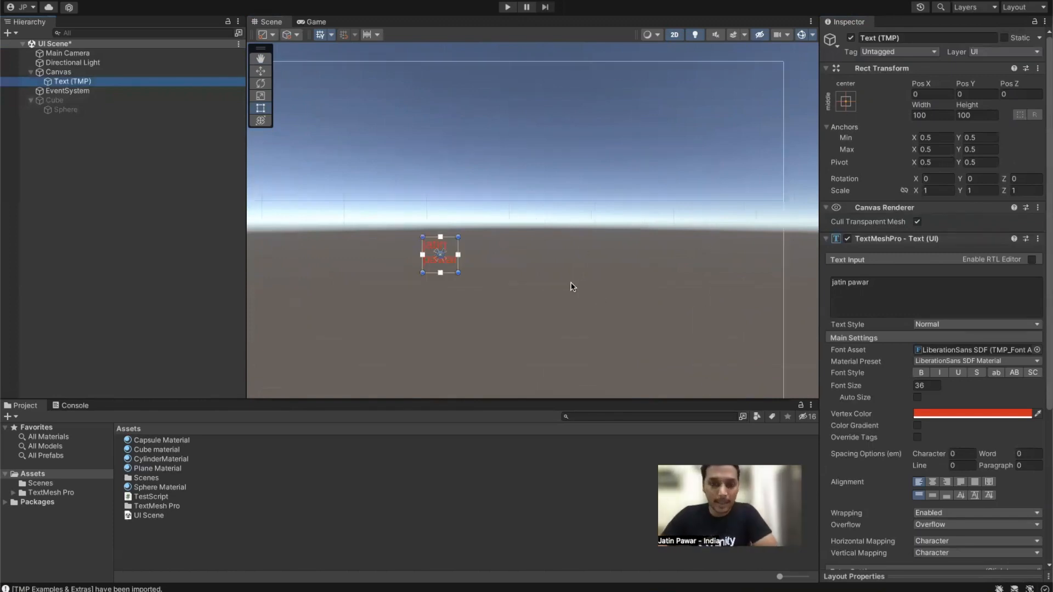
{"action": "middle_click_drag", "start_coordinate": [509, 262], "coordinate": [633, 328]}
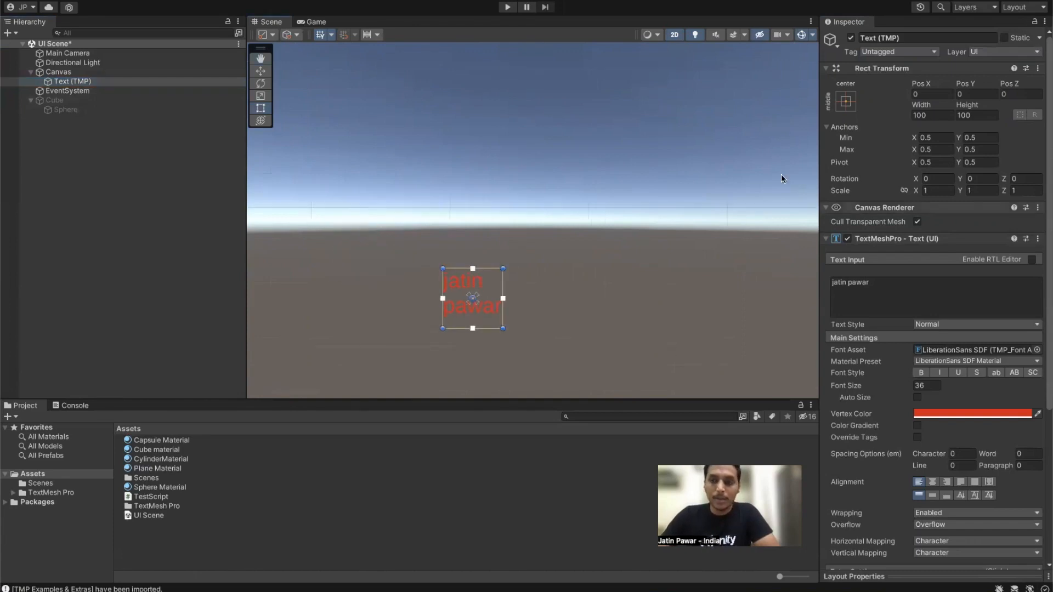
{"action": "left_click_drag", "start_coordinate": [922, 108], "coordinate": [688, 260]}
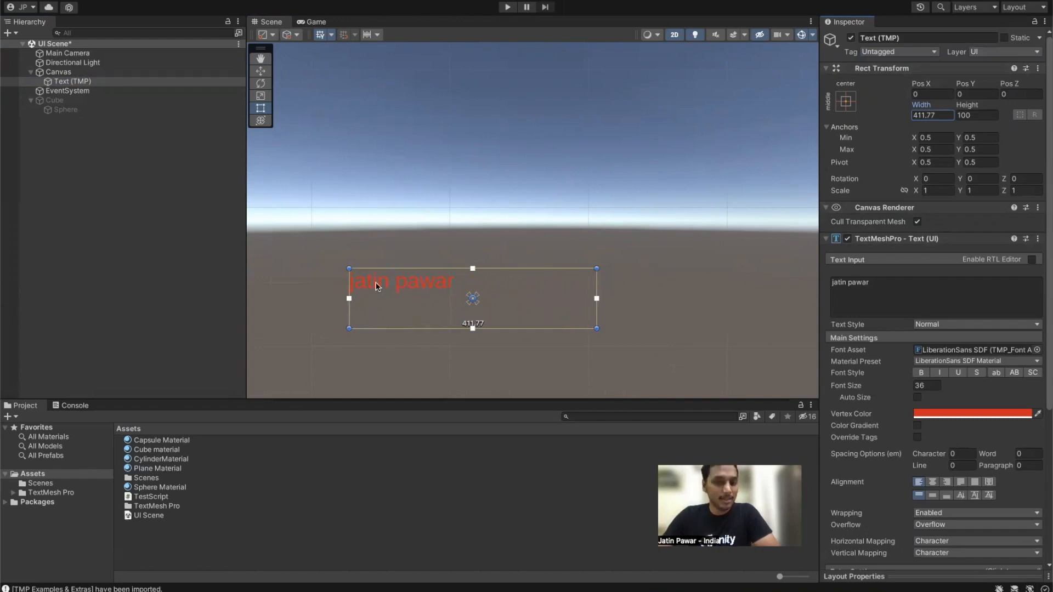
{"action": "left_click_drag", "start_coordinate": [921, 106], "coordinate": [175, 203]}
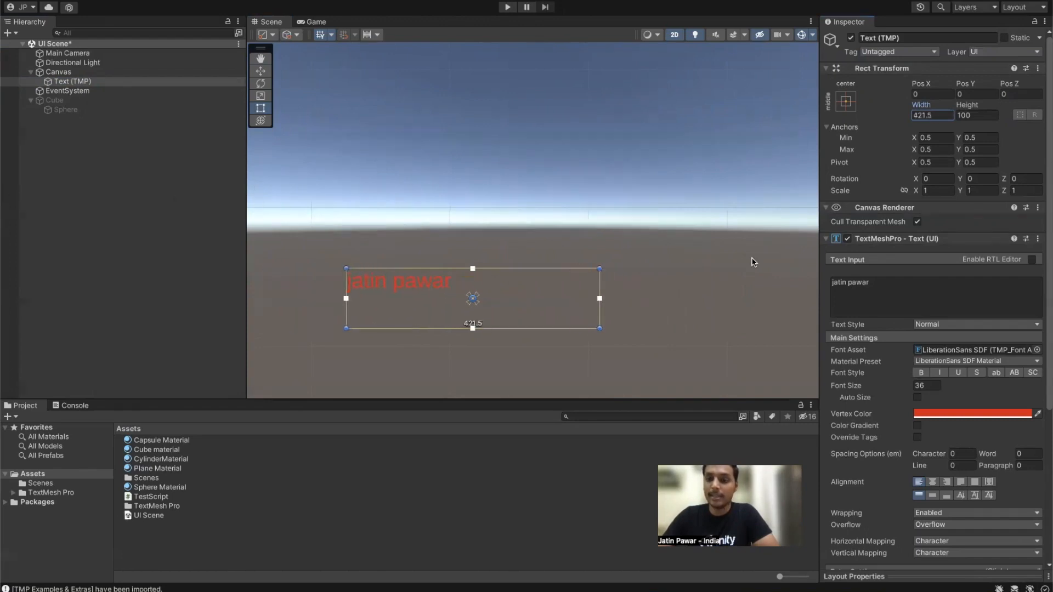
Step: Try Scale X at 4, then scrub it down to 3.07
{"action": "left_click", "coordinate": [926, 190]}
{"action": "type", "text": "4"}
{"action": "scroll", "coordinate": [589, 219], "scroll_direction": "down", "scroll_amount": 4}
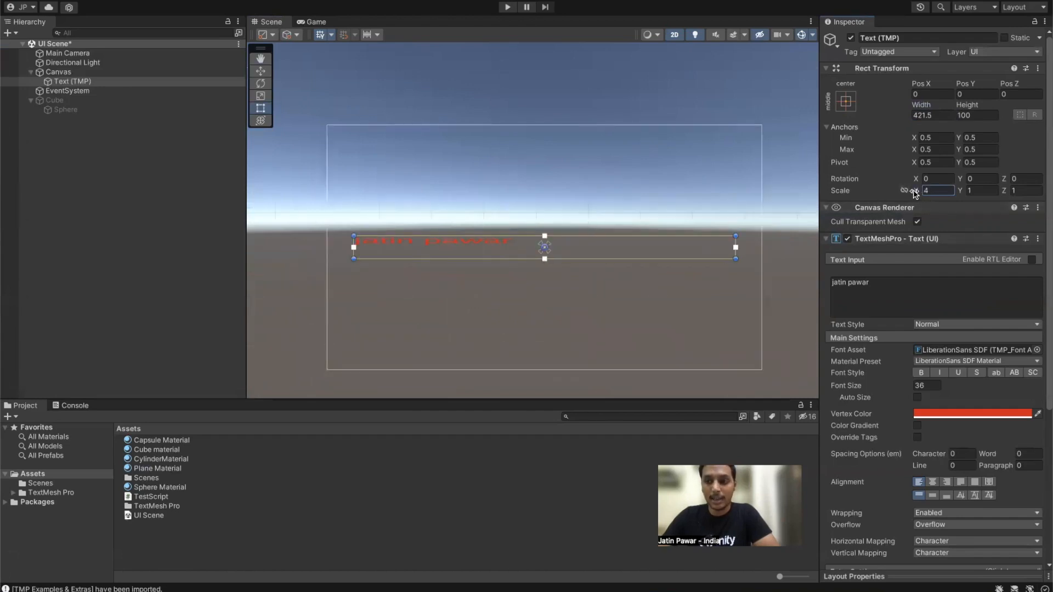
{"action": "left_click_drag", "start_coordinate": [918, 192], "coordinate": [900, 195]}
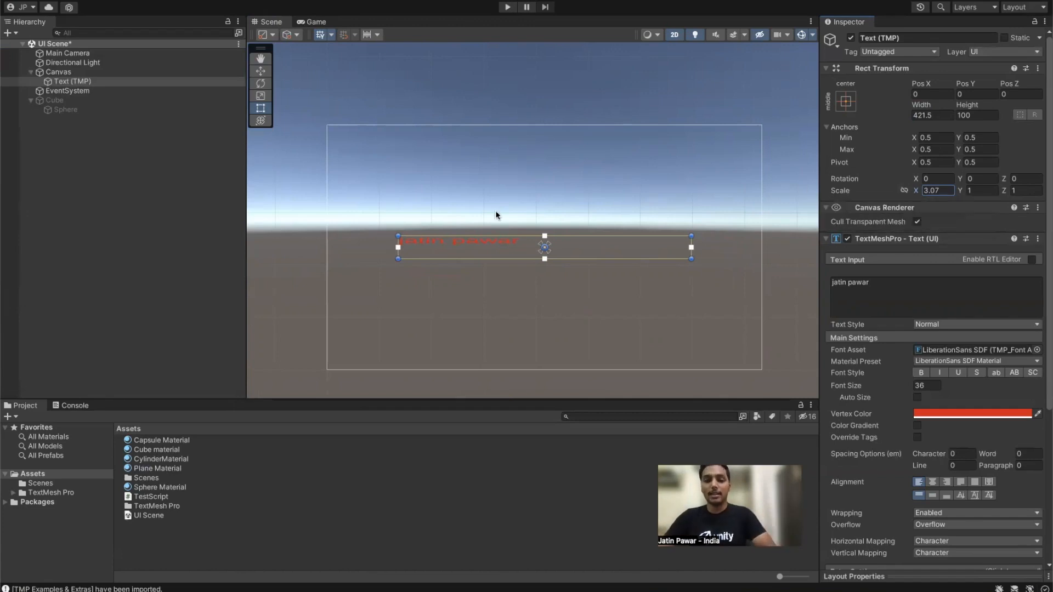
{"action": "scroll", "coordinate": [459, 239], "scroll_direction": "up", "scroll_amount": 5}
{"action": "scroll", "coordinate": [345, 258], "scroll_direction": "down", "scroll_amount": 2}
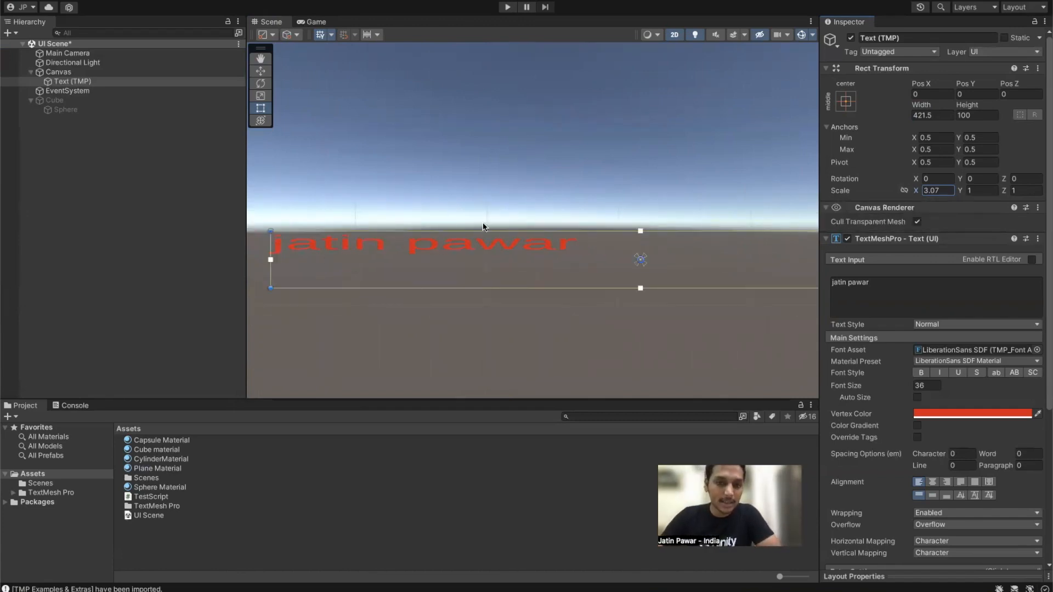
{"action": "scroll", "coordinate": [506, 239], "scroll_direction": "down", "scroll_amount": 3}
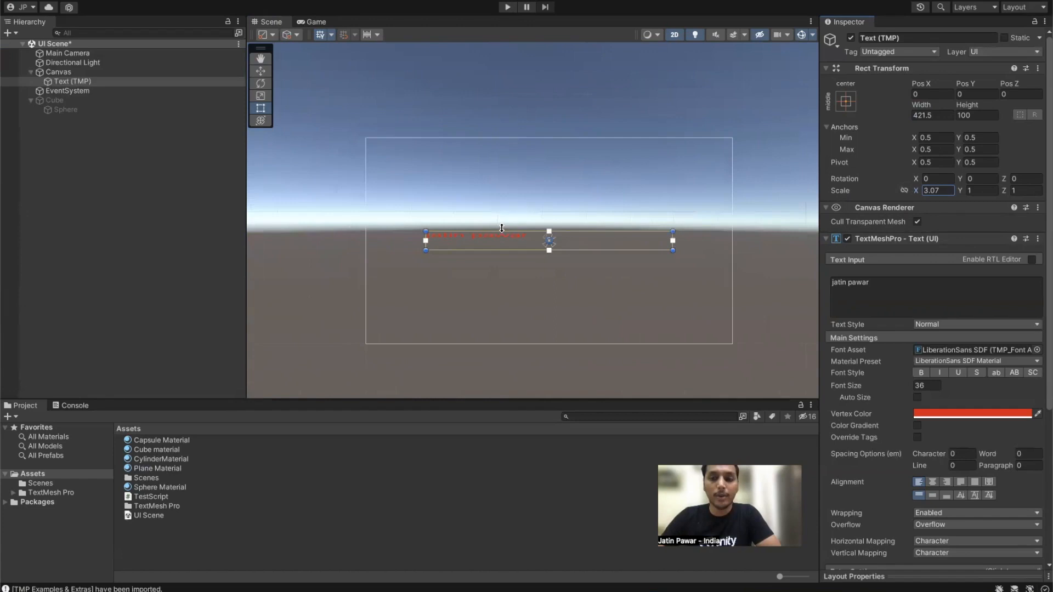
{"action": "scroll", "coordinate": [508, 227], "scroll_direction": "up", "scroll_amount": 3}
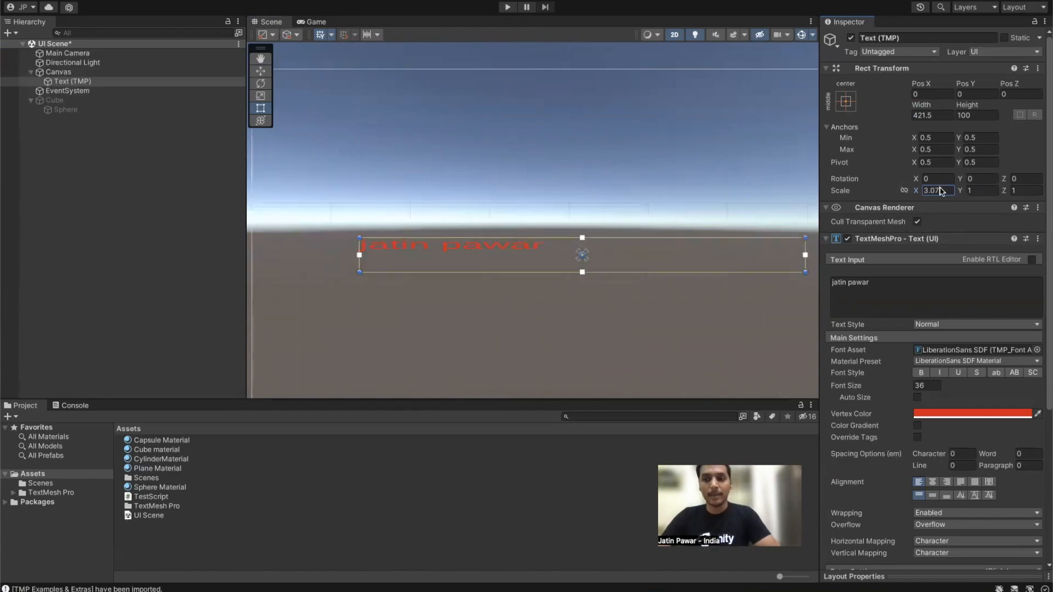
Step: Set Scale X back to 1 and resize the box to 503 × 340 at Pos -48.6, 53.7
{"action": "type", "text": "1"}
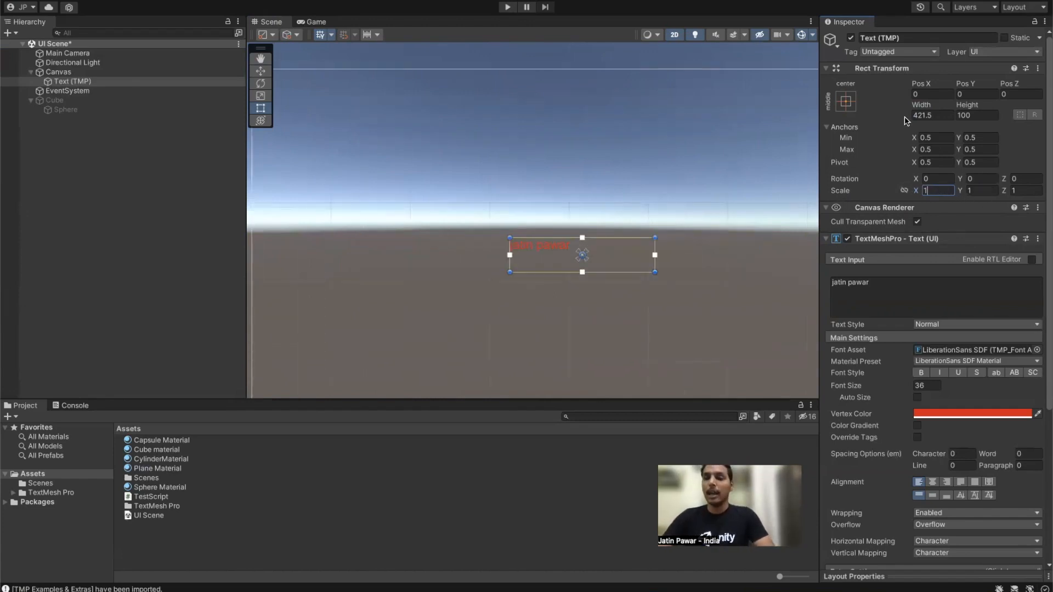
{"action": "left_click_drag", "start_coordinate": [919, 104], "coordinate": [1048, 153]}
{"action": "left_click_drag", "start_coordinate": [685, 273], "coordinate": [647, 289]}
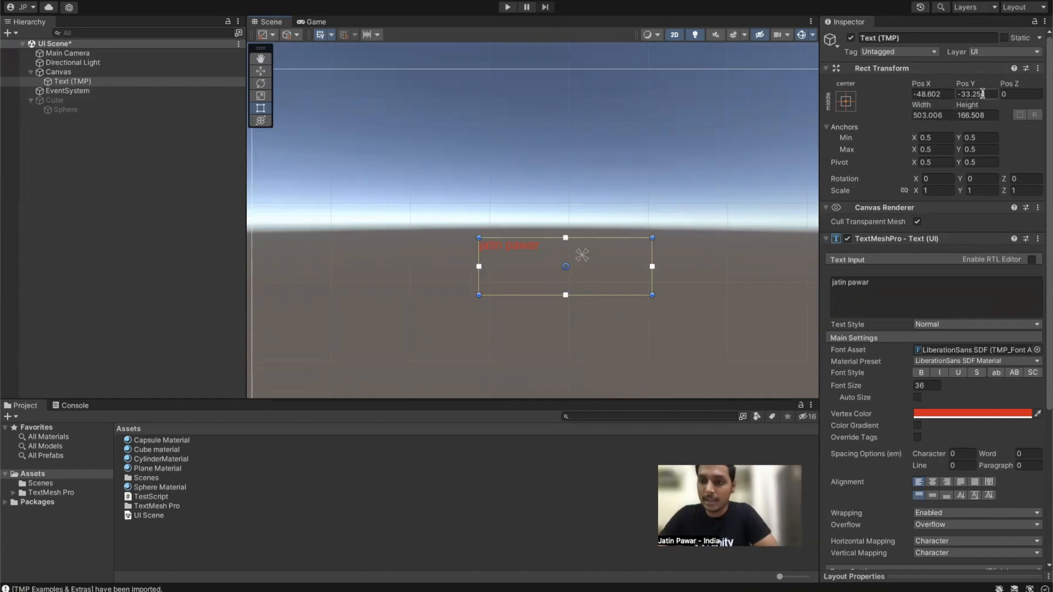
{"action": "left_click_drag", "start_coordinate": [601, 242], "coordinate": [606, 181]}
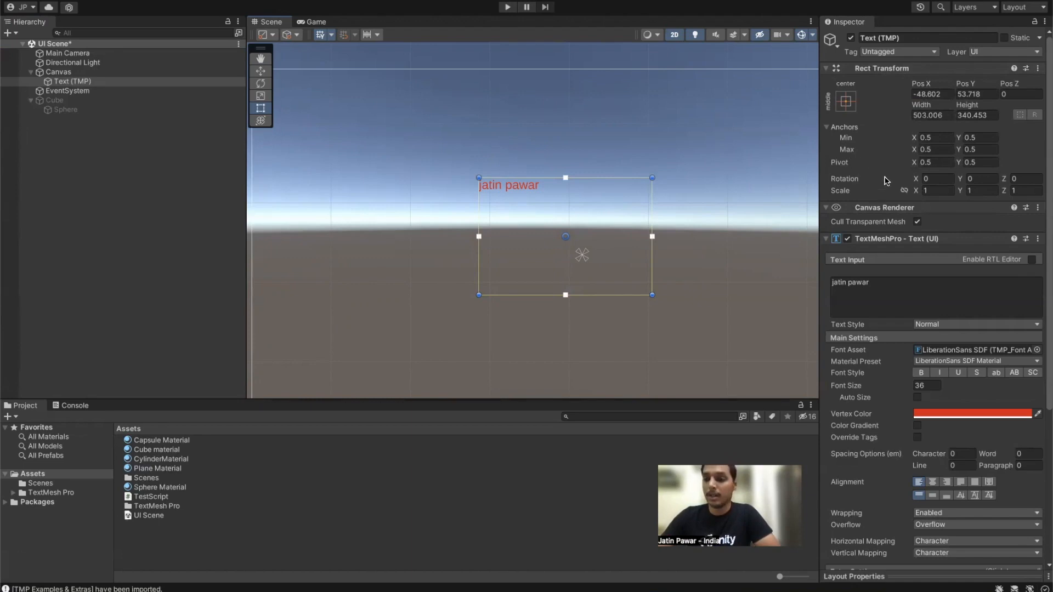
Step: Colour the title text green and set its font size to 72
{"action": "scroll", "coordinate": [876, 191], "scroll_direction": "down", "scroll_amount": 5}
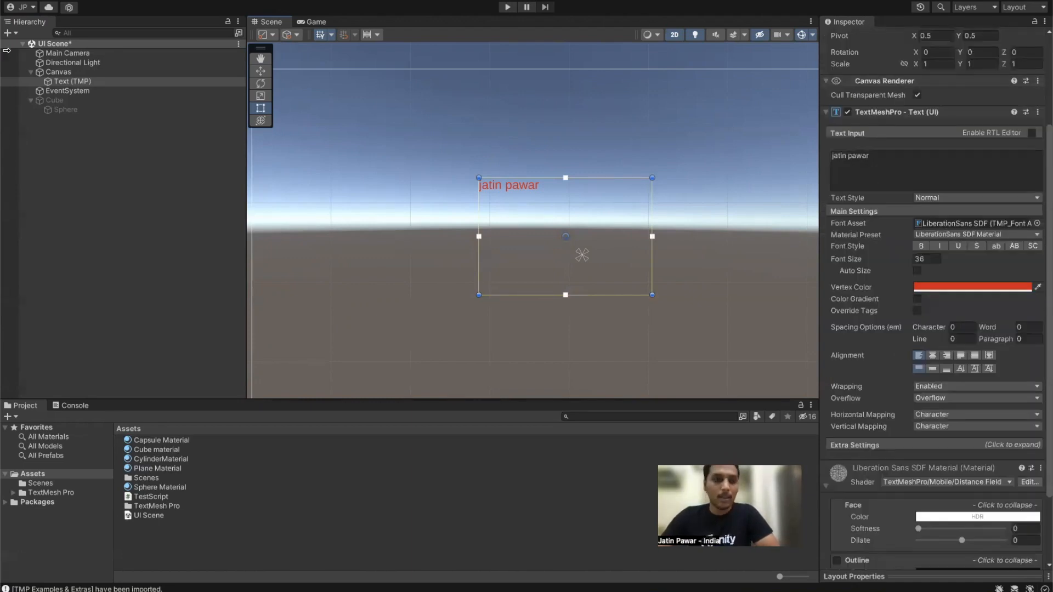
{"action": "left_click", "coordinate": [75, 82]}
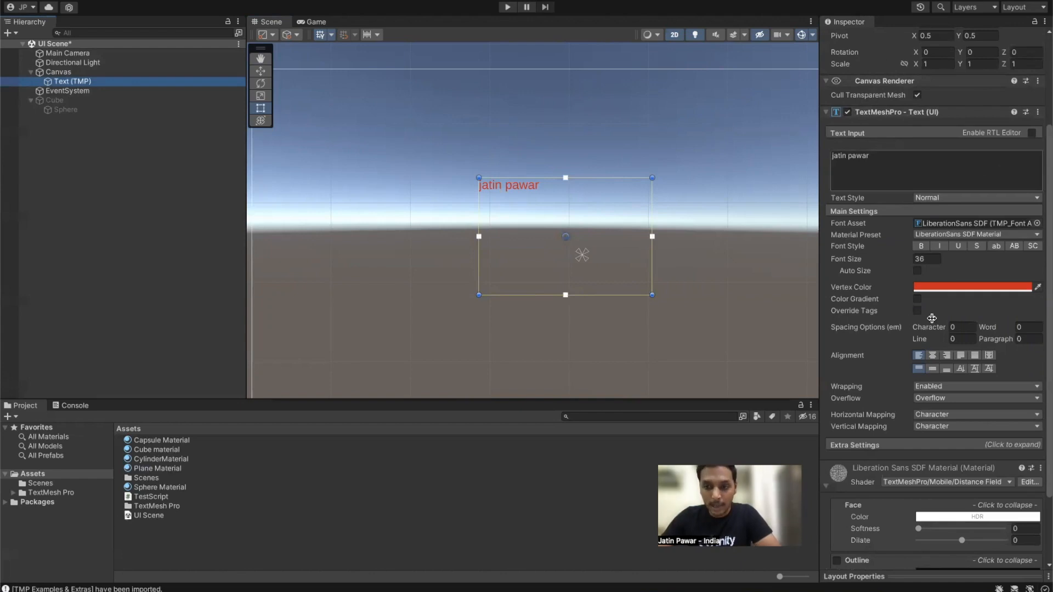
{"action": "left_click", "coordinate": [924, 287]}
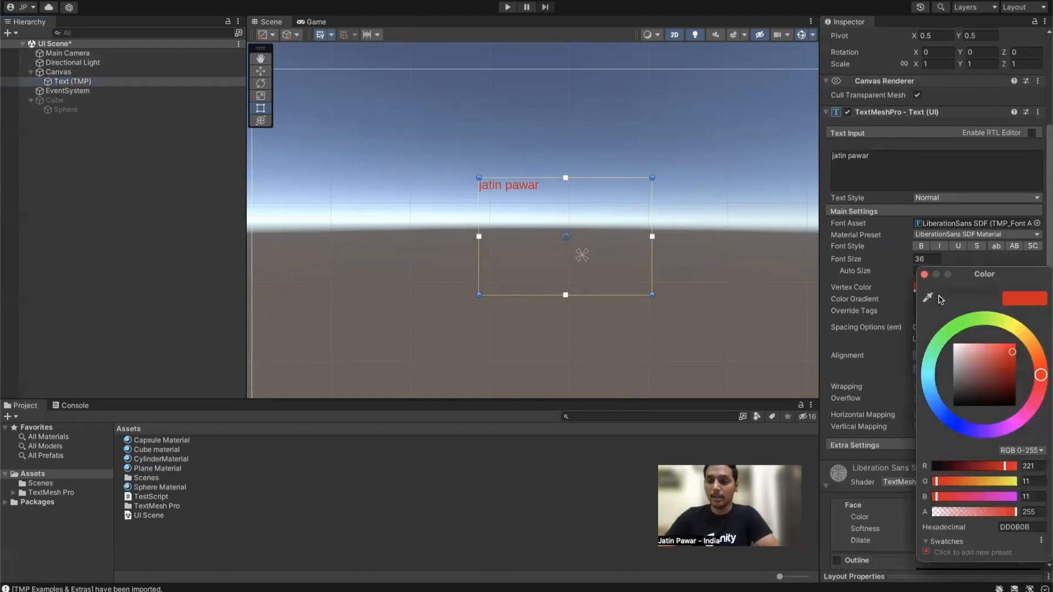
{"action": "left_click", "coordinate": [967, 323]}
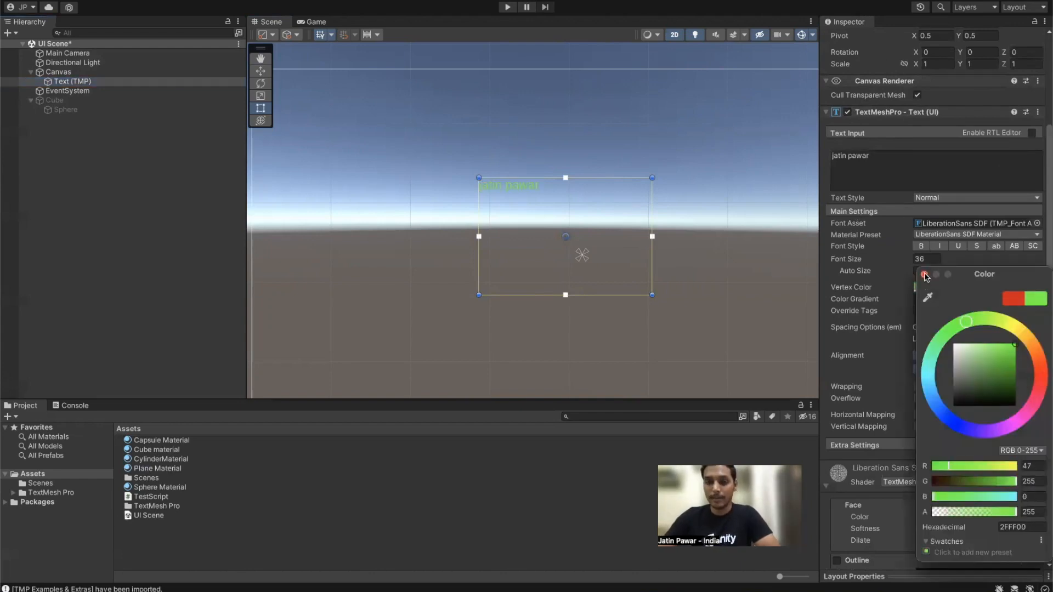
{"action": "left_click", "coordinate": [924, 274]}
{"action": "left_click", "coordinate": [927, 259]}
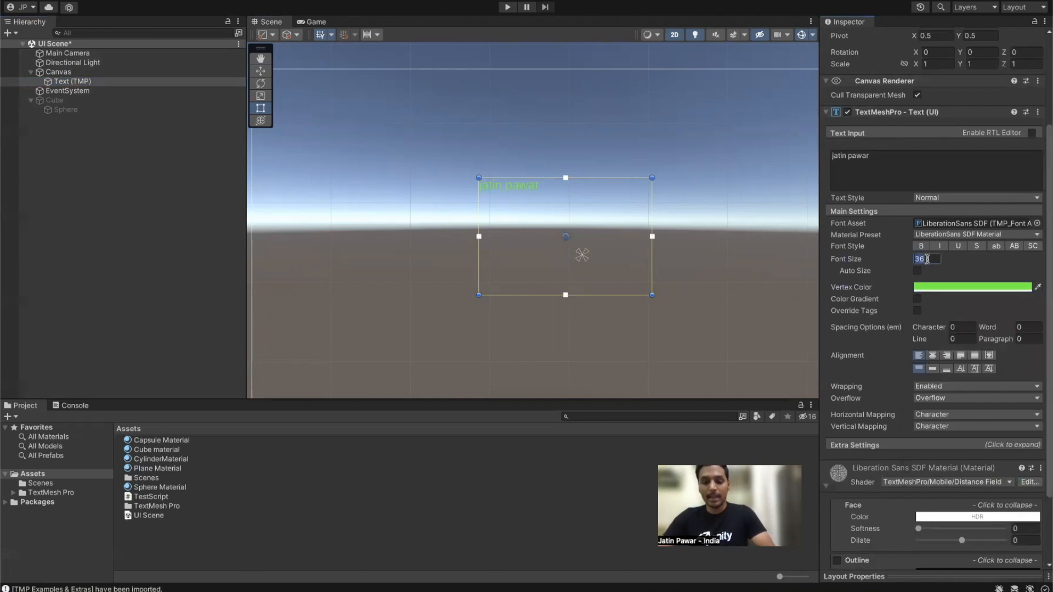
{"action": "type", "text": "40"}
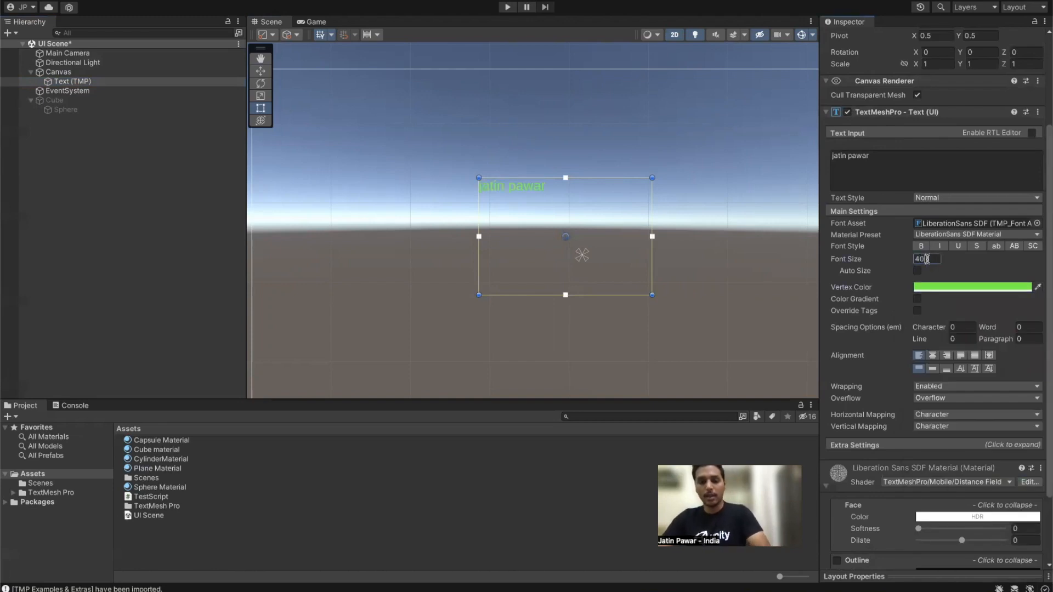
{"action": "type", "text": "72"}
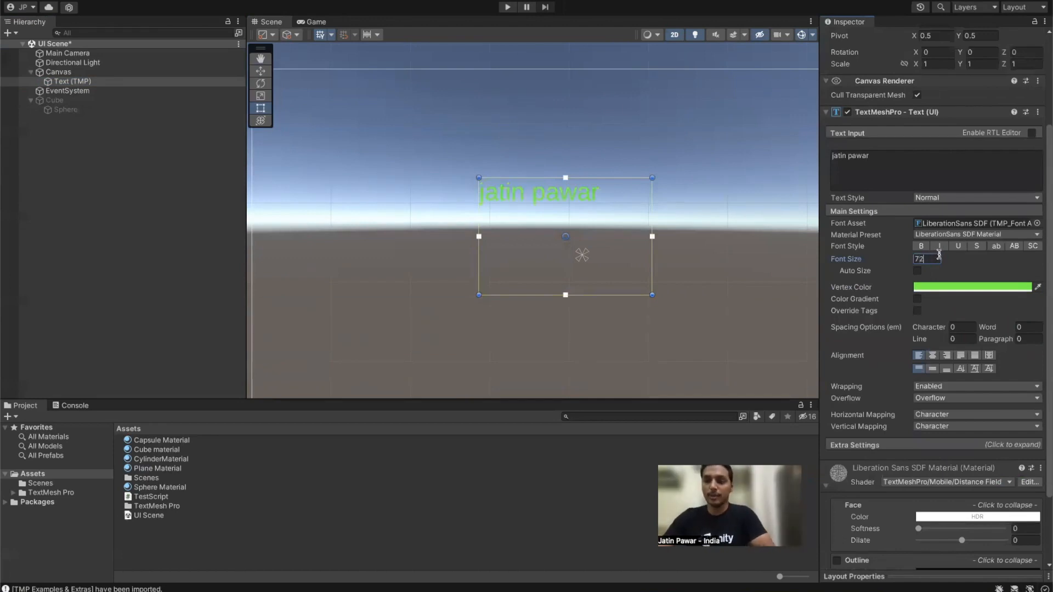
Step: Toggle bold, italic, underline, strikethrough and case styles on, then off, leaving the text plain
{"action": "left_click", "coordinate": [922, 246]}
{"action": "left_click", "coordinate": [940, 247]}
{"action": "left_click", "coordinate": [959, 247]}
{"action": "left_click", "coordinate": [977, 246]}
{"action": "left_click", "coordinate": [995, 247]}
{"action": "left_click", "coordinate": [1015, 247]}
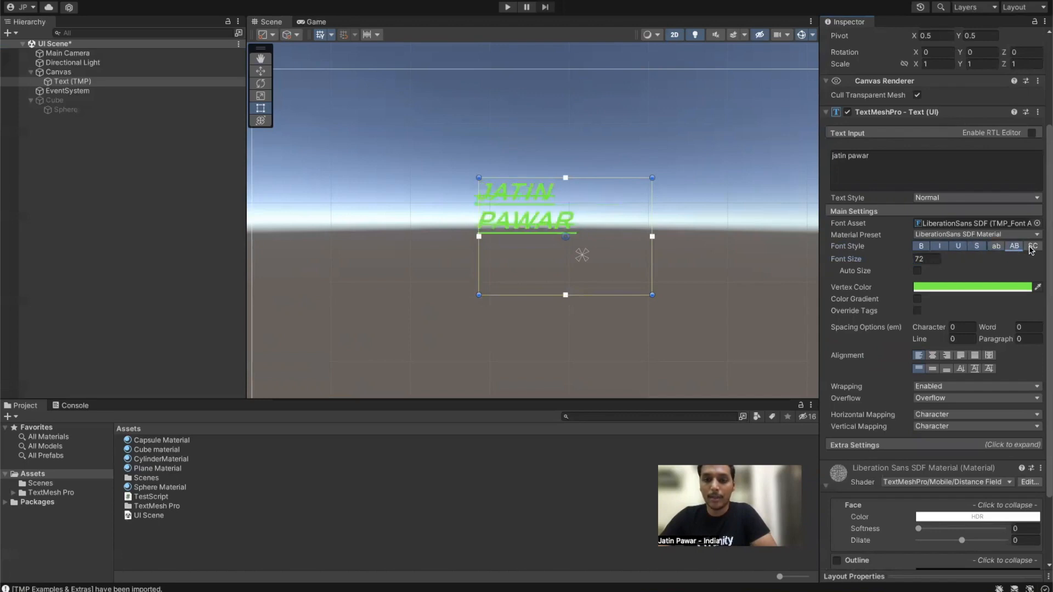
{"action": "left_click", "coordinate": [1034, 248]}
{"action": "left_click", "coordinate": [1023, 247]}
{"action": "left_click", "coordinate": [921, 249]}
{"action": "left_click", "coordinate": [942, 247]}
{"action": "left_click", "coordinate": [960, 247]}
{"action": "left_click", "coordinate": [979, 248]}
{"action": "left_click", "coordinate": [1015, 246]}
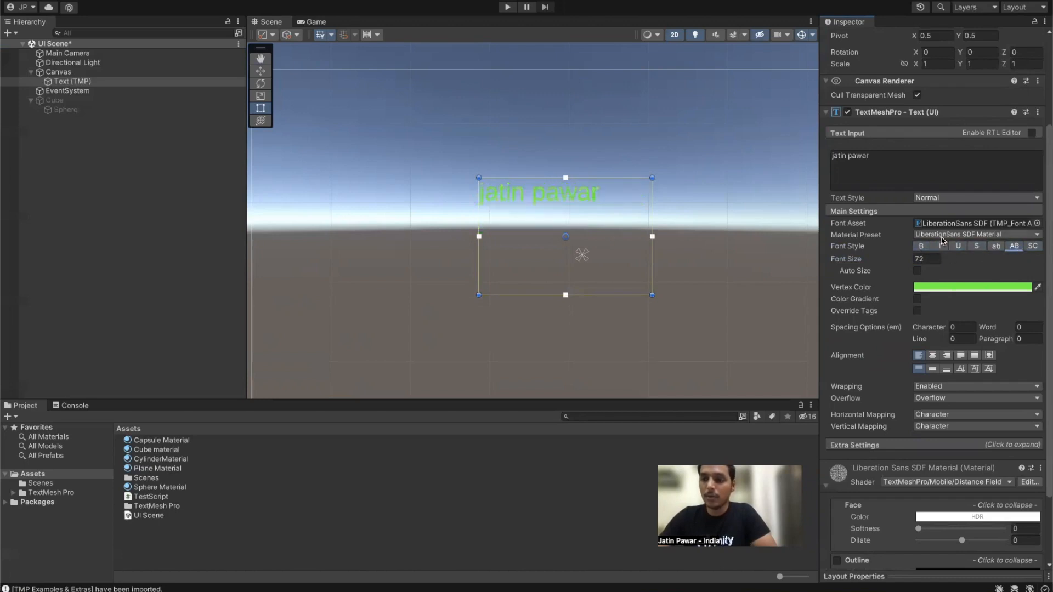
{"action": "left_click", "coordinate": [941, 237]}
{"action": "left_click", "coordinate": [964, 251]}
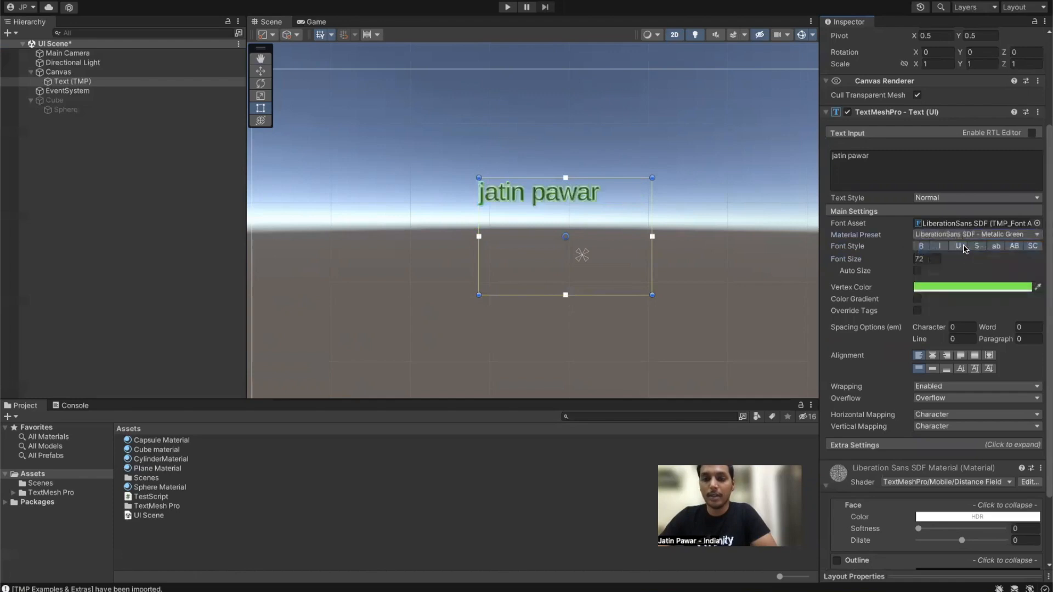
{"action": "left_click", "coordinate": [962, 234]}
{"action": "left_click", "coordinate": [961, 248]}
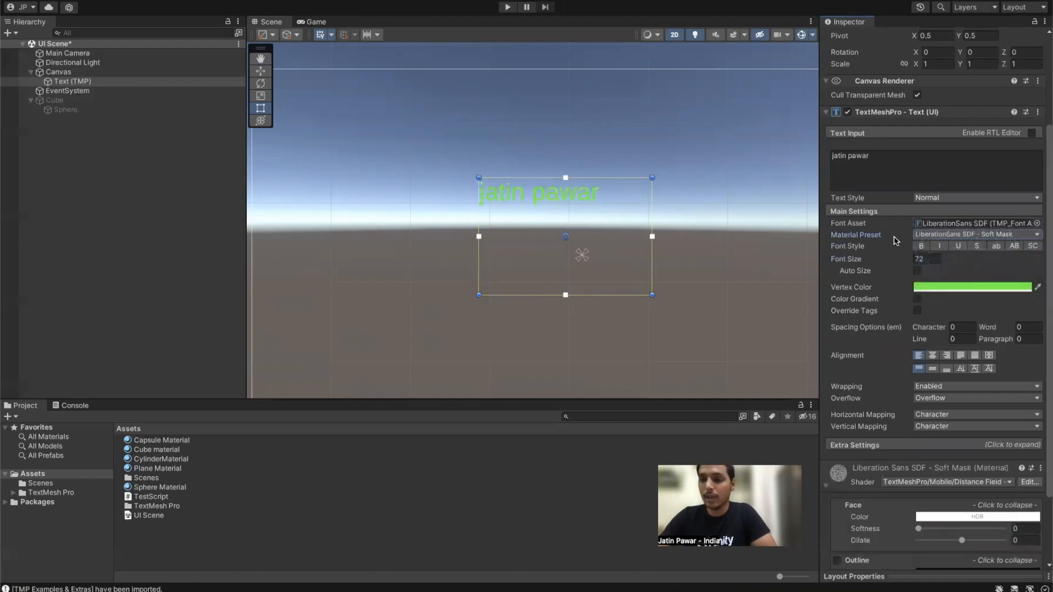
{"action": "left_click", "coordinate": [917, 234]}
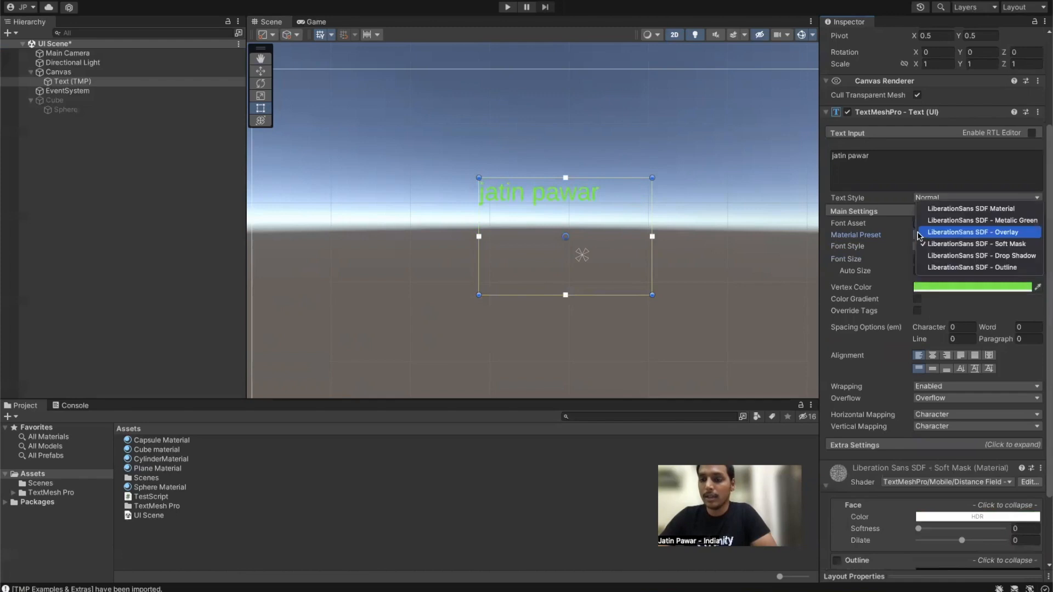
{"action": "left_click", "coordinate": [961, 268]}
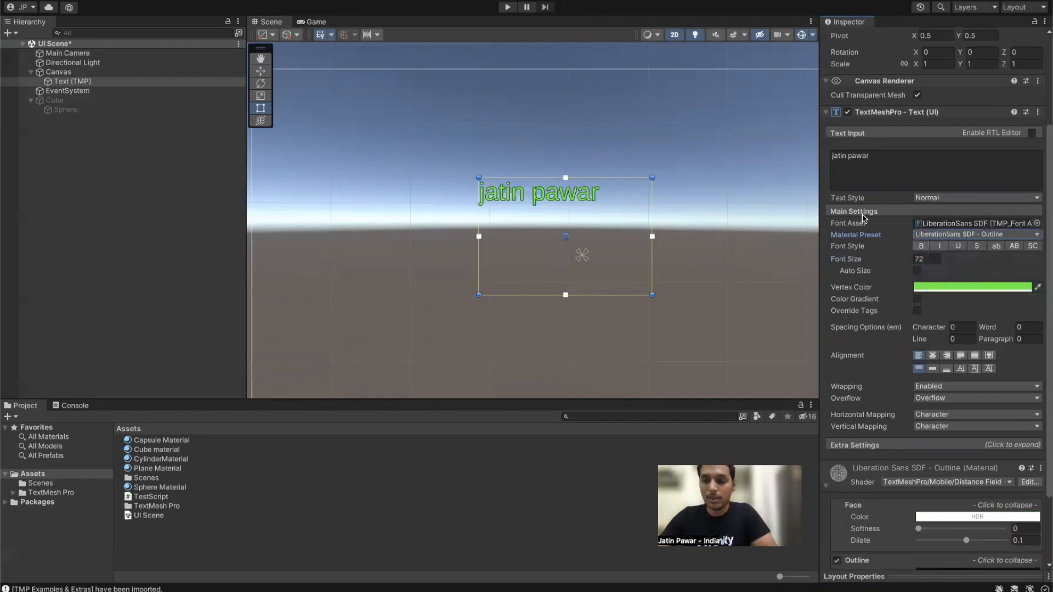
{"action": "left_click", "coordinate": [919, 236]}
{"action": "left_click", "coordinate": [952, 225]}
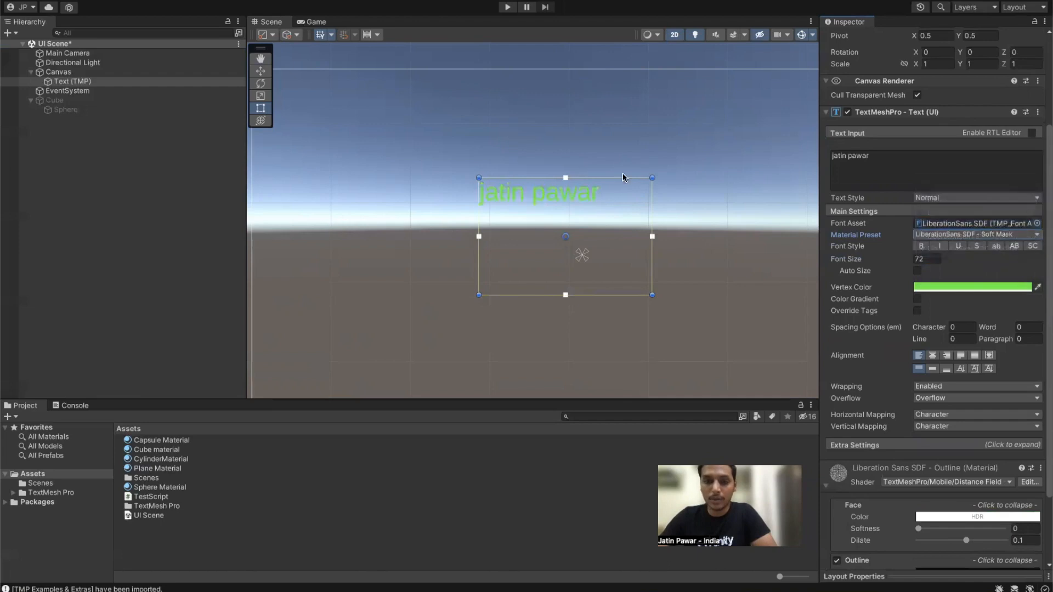
{"action": "left_click", "coordinate": [990, 236]}
{"action": "left_click", "coordinate": [977, 220]}
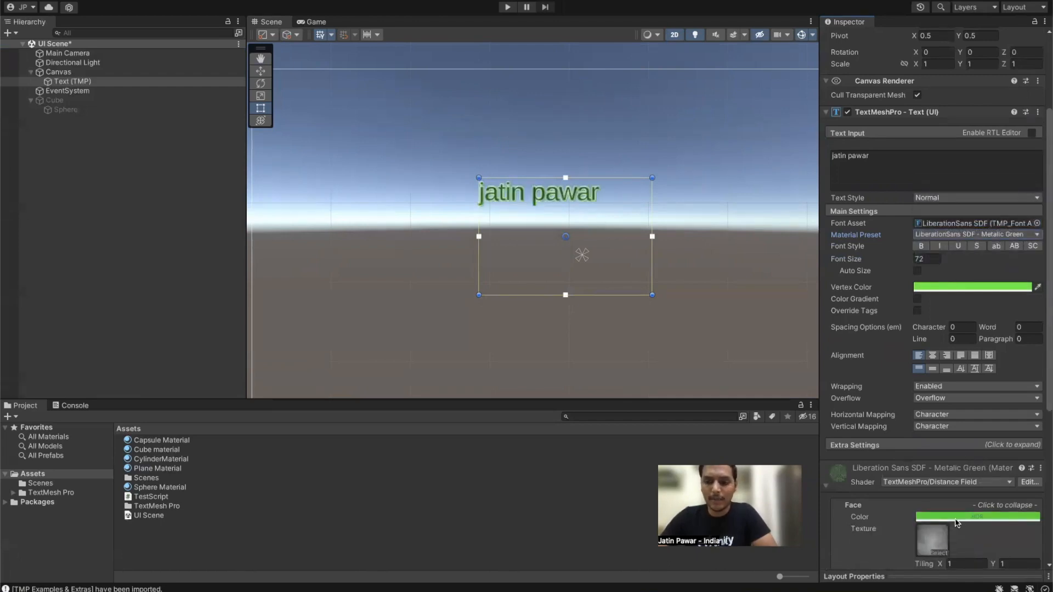
{"action": "left_click", "coordinate": [941, 235]}
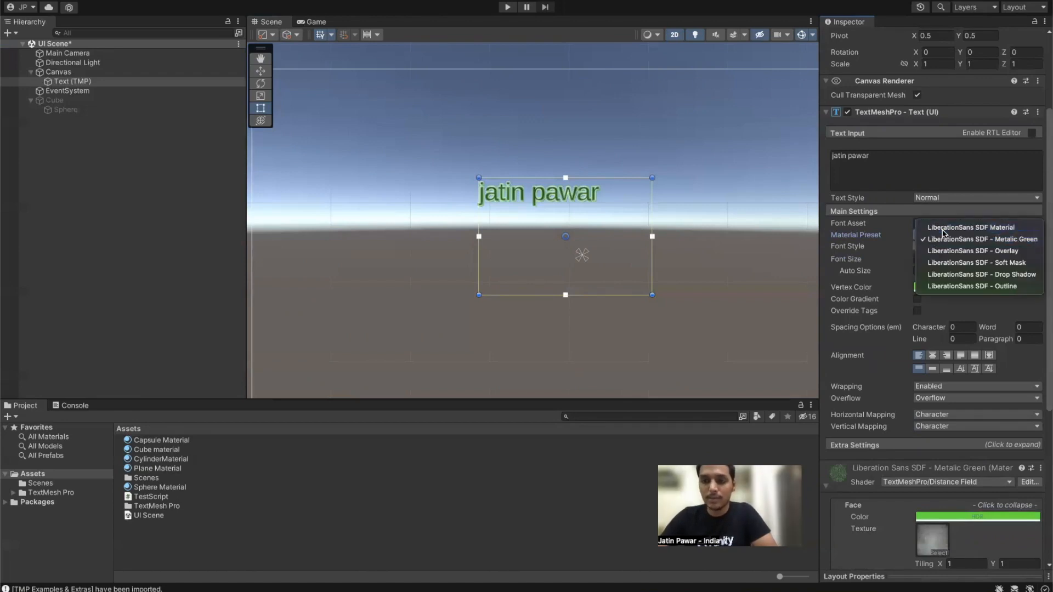
{"action": "left_click", "coordinate": [942, 229]}
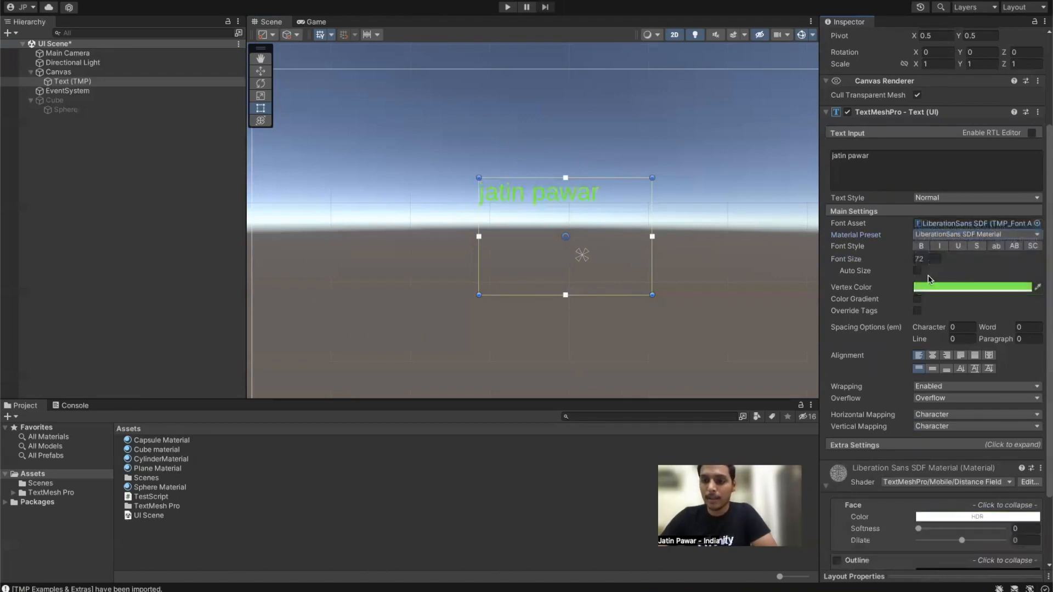
{"action": "scroll", "coordinate": [929, 279], "scroll_direction": "down", "scroll_amount": 2}
Step: Enable Auto Size on the title text and test resizing its box
{"action": "left_click", "coordinate": [917, 206]}
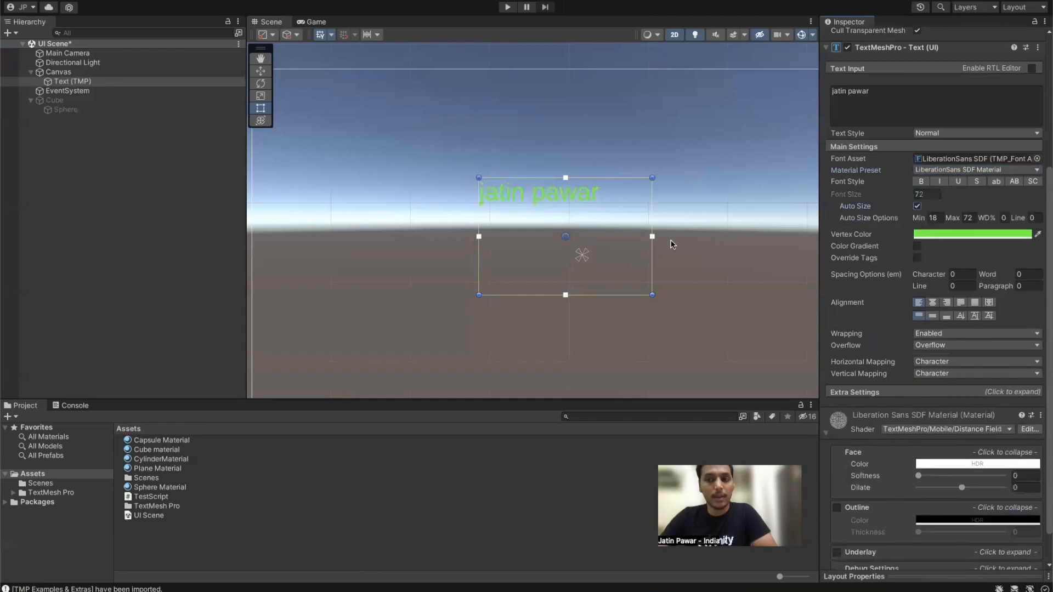
{"action": "scroll", "coordinate": [657, 174], "scroll_direction": "down", "scroll_amount": 3}
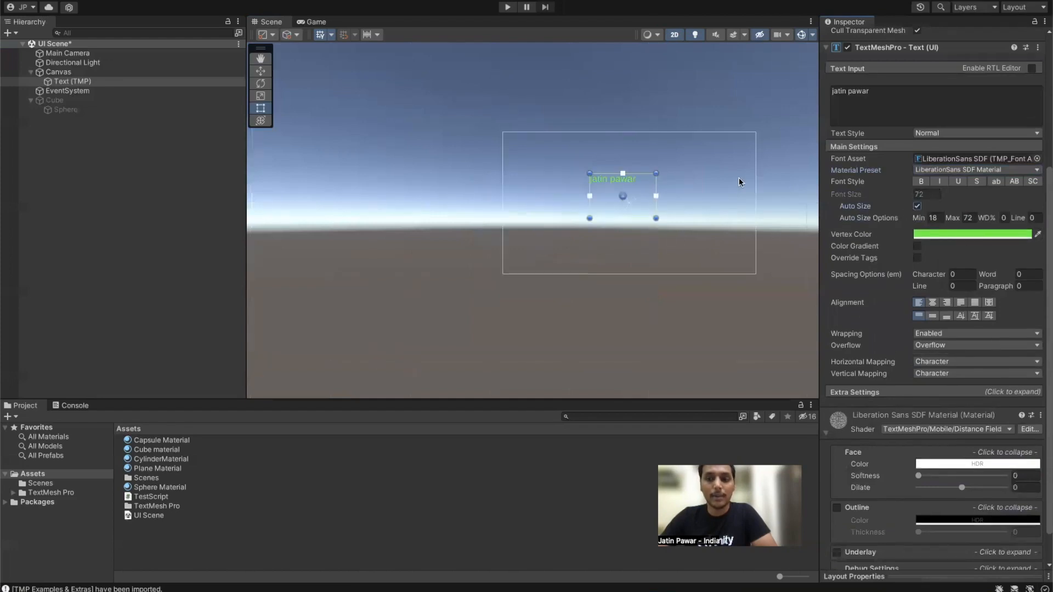
{"action": "mouse_move", "coordinate": [757, 180]}
{"action": "left_mouse_down"}
{"action": "mouse_move", "coordinate": [763, 186]}
{"action": "mouse_move", "coordinate": [668, 187]}
{"action": "mouse_move", "coordinate": [784, 190]}
{"action": "mouse_move", "coordinate": [769, 193]}
{"action": "left_mouse_up"}
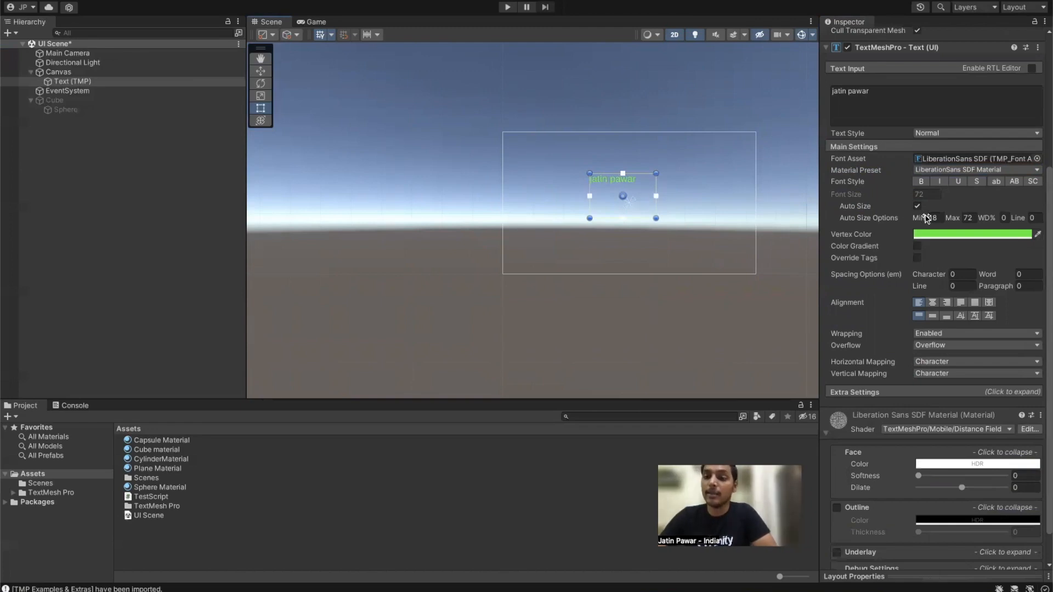
{"action": "left_click_drag", "start_coordinate": [655, 208], "coordinate": [692, 201]}
{"action": "left_click_drag", "start_coordinate": [629, 204], "coordinate": [688, 220]}
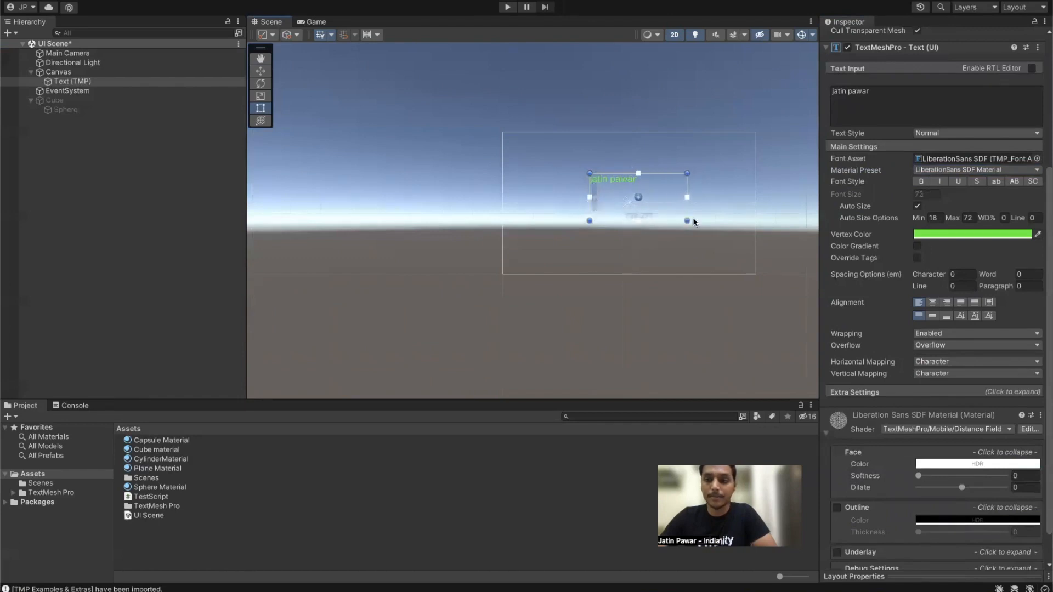
{"action": "left_click", "coordinate": [917, 206]}
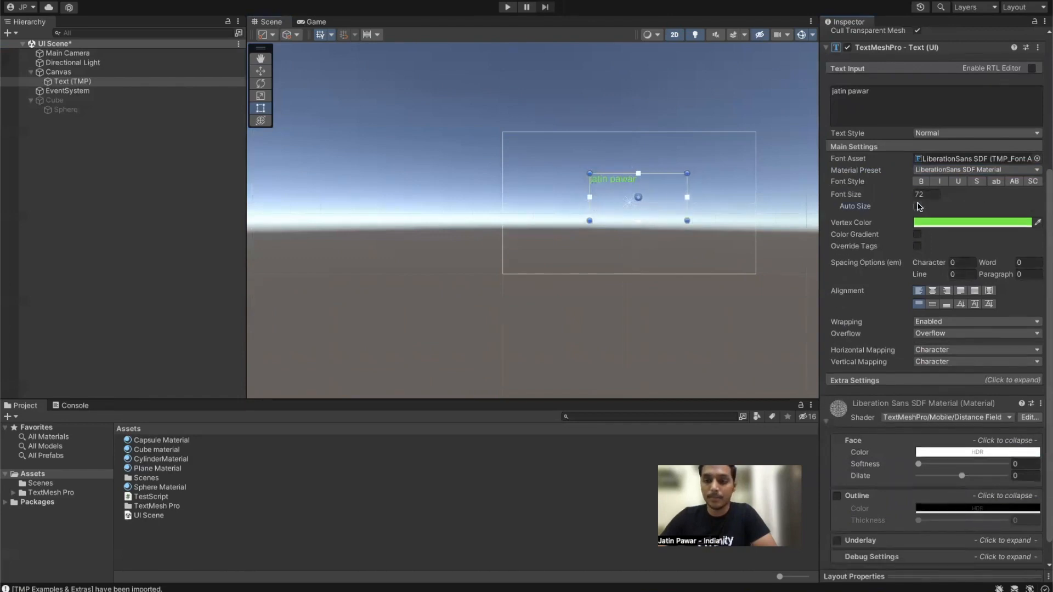
{"action": "left_click", "coordinate": [917, 206]}
Step: Narrow the text box to about 97 wide so the name wraps onto two lines
{"action": "scroll", "coordinate": [895, 163], "scroll_direction": "up", "scroll_amount": 5}
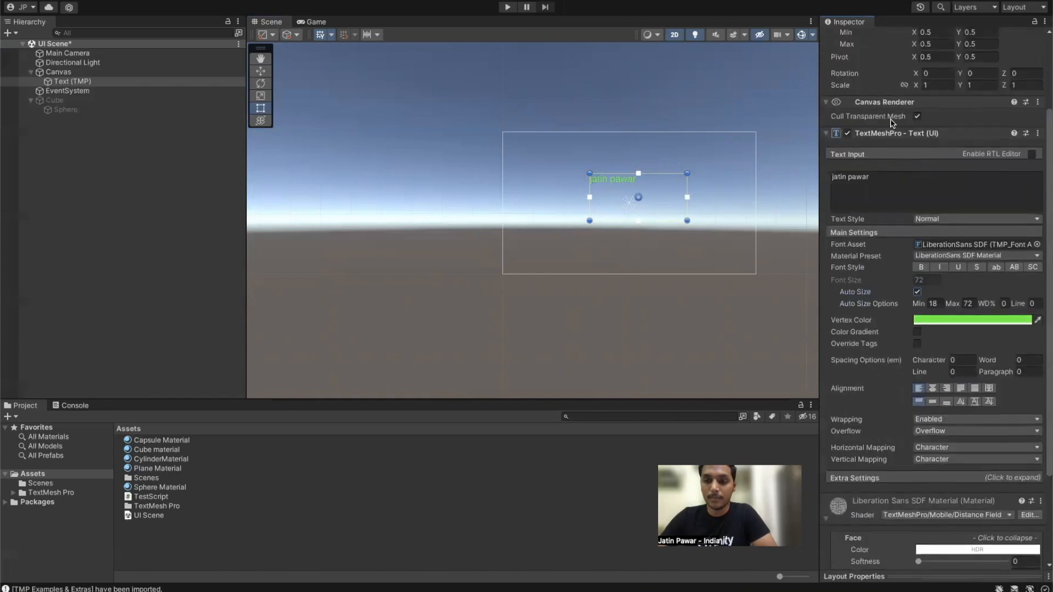
{"action": "left_click_drag", "start_coordinate": [915, 133], "coordinate": [971, 135]}
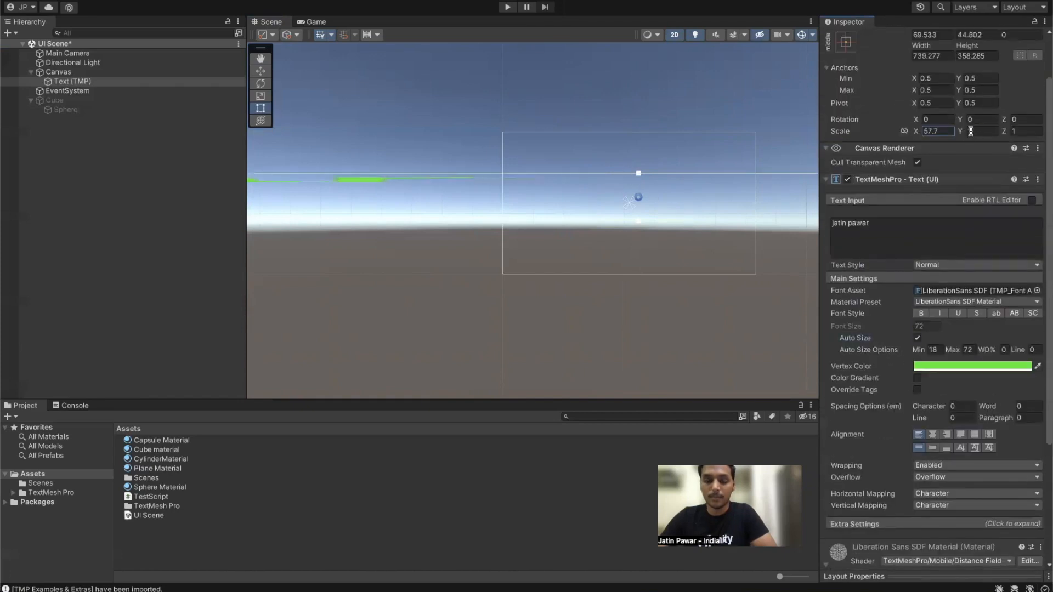
{"action": "key", "text": "ctrl+z"}
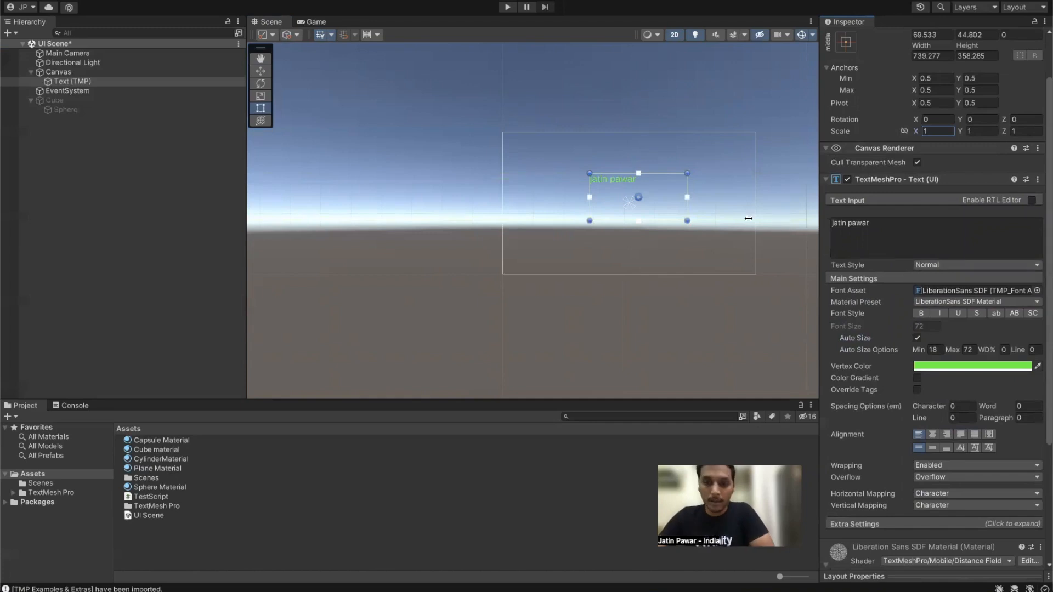
{"action": "left_click_drag", "start_coordinate": [687, 203], "coordinate": [607, 193]}
Step: Undo the title text box resize and the earlier auto-size toggling
{"action": "left_click", "coordinate": [672, 195]}
{"action": "scroll", "coordinate": [580, 163], "scroll_direction": "up", "scroll_amount": 5}
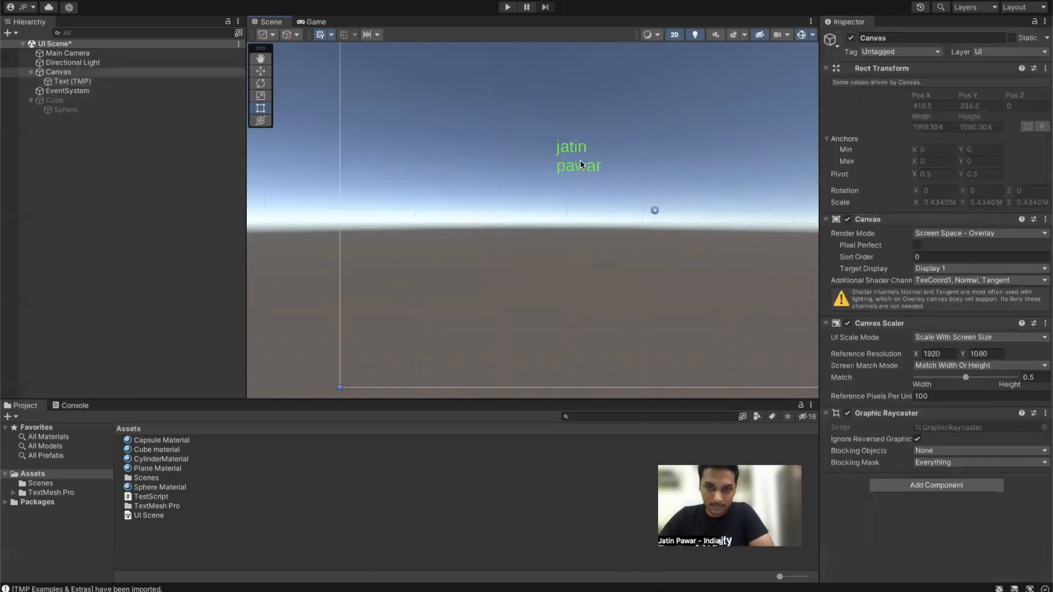
{"action": "scroll", "coordinate": [653, 167], "scroll_direction": "down", "scroll_amount": 4}
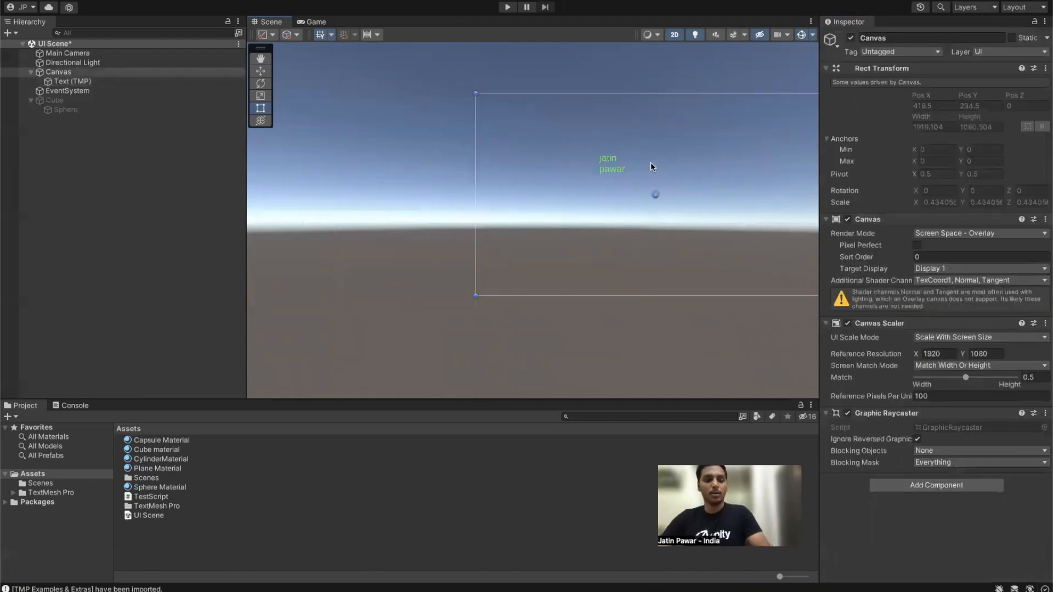
{"action": "key", "text": "super+z"}
{"action": "key", "text": "super+z"}
{"action": "key", "text": "super+z"}
{"action": "key", "text": "super+z"}
{"action": "key", "text": "super+shift+z"}
Step: Centre the title text horizontally and vertically within its text box
{"action": "left_click", "coordinate": [104, 83]}
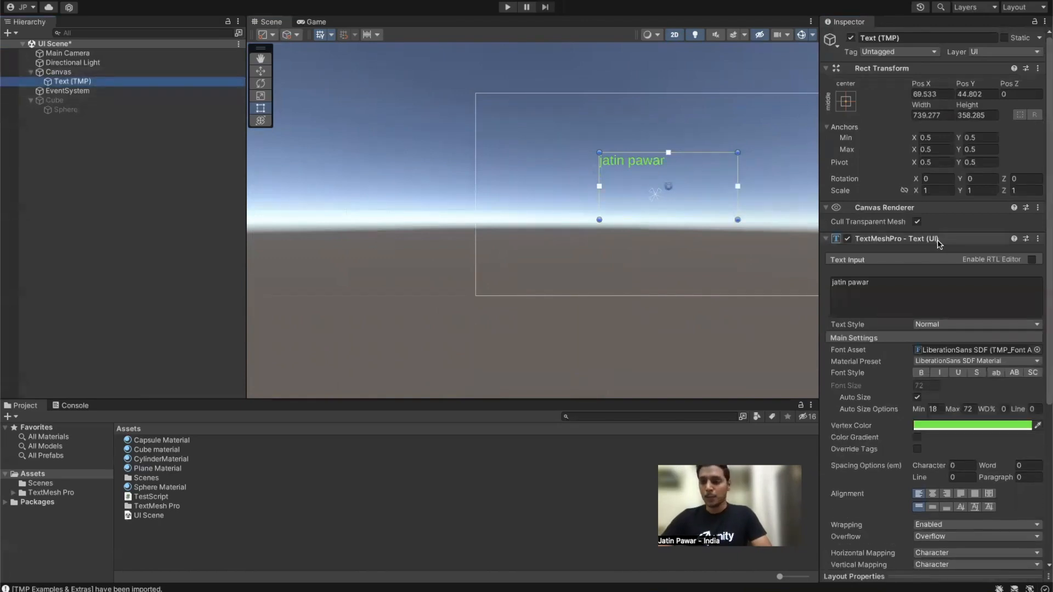
{"action": "scroll", "coordinate": [936, 238], "scroll_direction": "down", "scroll_amount": 3}
{"action": "scroll", "coordinate": [936, 238], "scroll_direction": "down", "scroll_amount": 2}
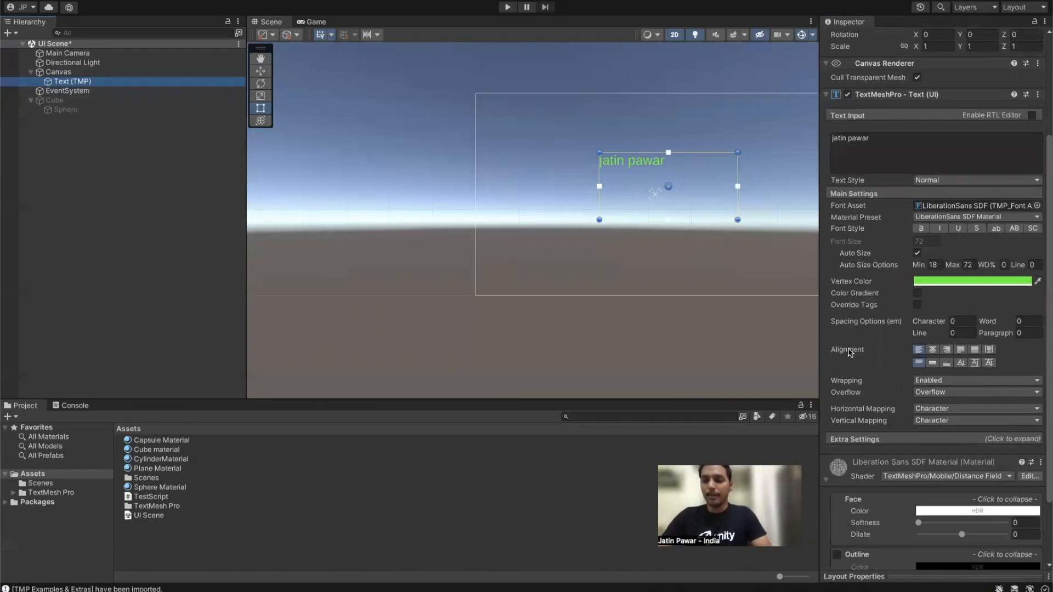
{"action": "left_click", "coordinate": [932, 349]}
{"action": "left_click", "coordinate": [934, 363]}
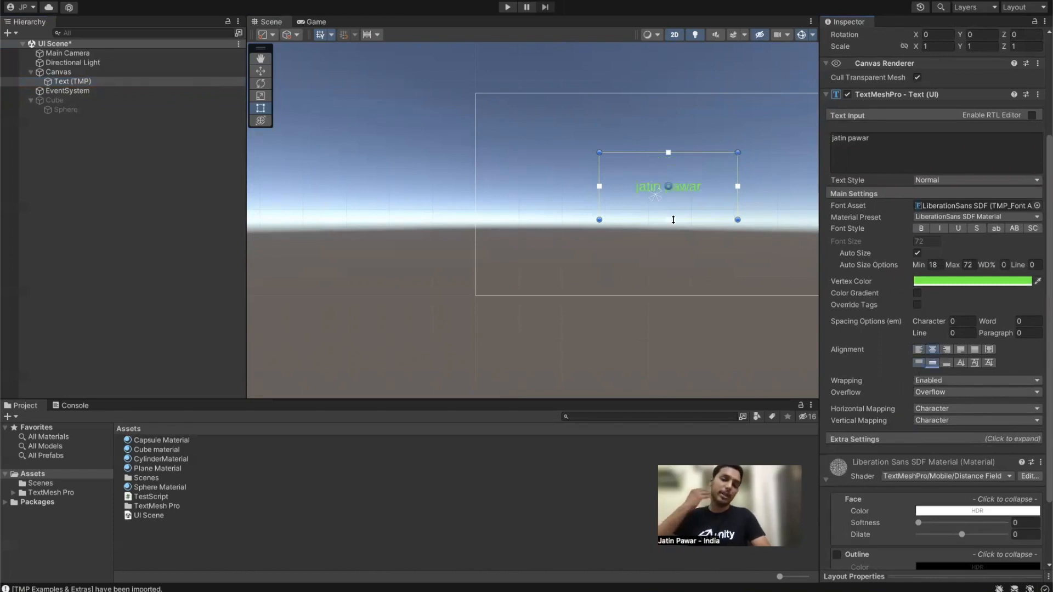
Step: Pan the Scene view to centre the canvas with the green title inside it
{"action": "scroll", "coordinate": [941, 289], "scroll_direction": "down", "scroll_amount": 3}
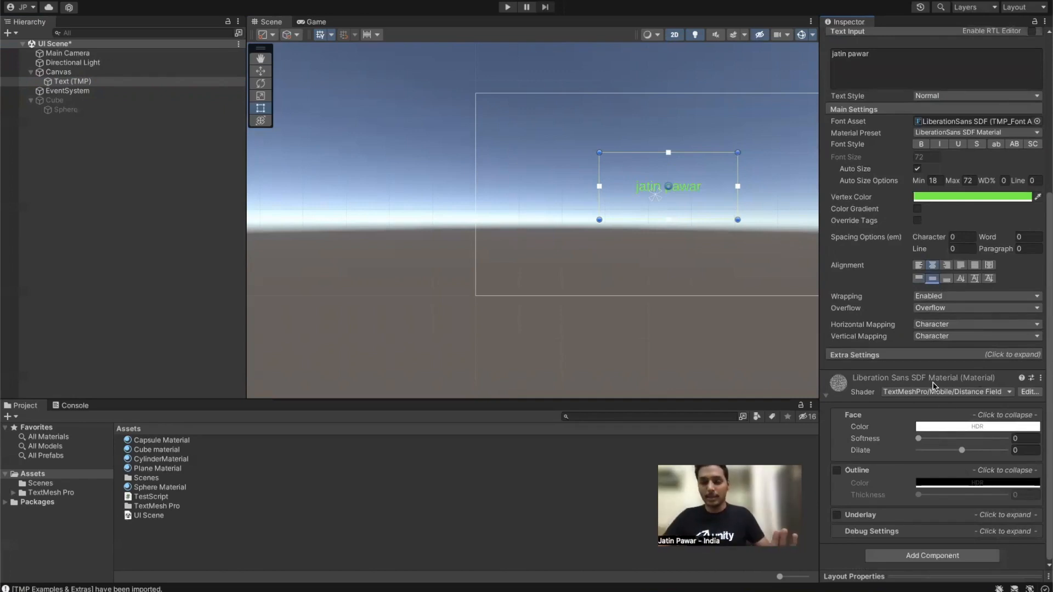
{"action": "scroll", "coordinate": [935, 390], "scroll_direction": "up", "scroll_amount": 4}
{"action": "scroll", "coordinate": [935, 394], "scroll_direction": "up", "scroll_amount": 4}
{"action": "middle_click_drag", "start_coordinate": [705, 128], "coordinate": [594, 137]}
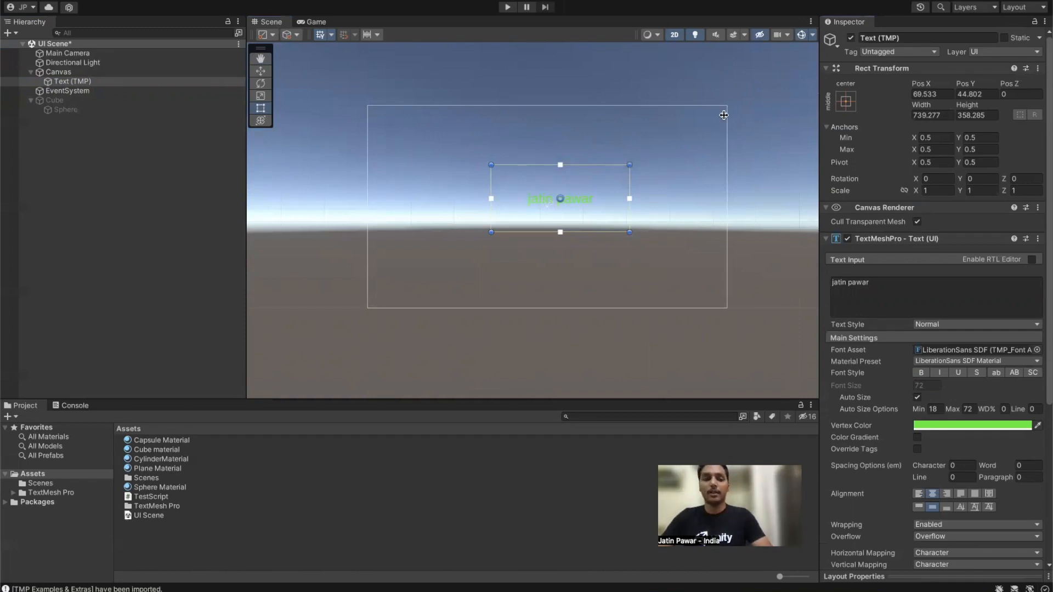
{"action": "left_click", "coordinate": [72, 195]}
Step: Add a UI Image under the Canvas at position 0,0, sized 1920 by 1080
{"action": "right_click", "coordinate": [180, 290]}
{"action": "mouse_move", "coordinate": [240, 456]}
{"action": "mouse_move", "coordinate": [237, 514]}
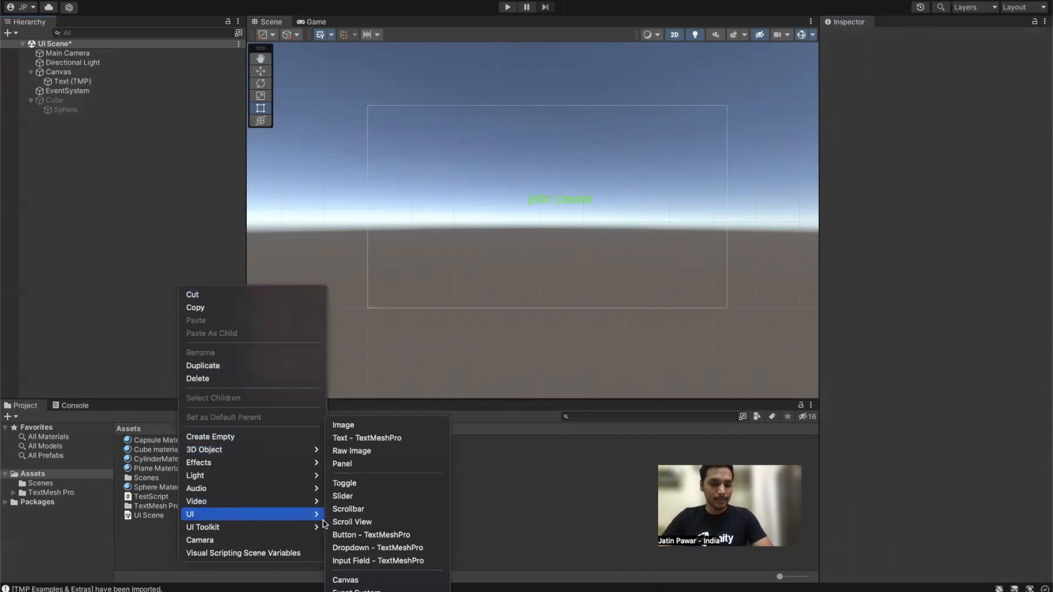
{"action": "left_click", "coordinate": [352, 426]}
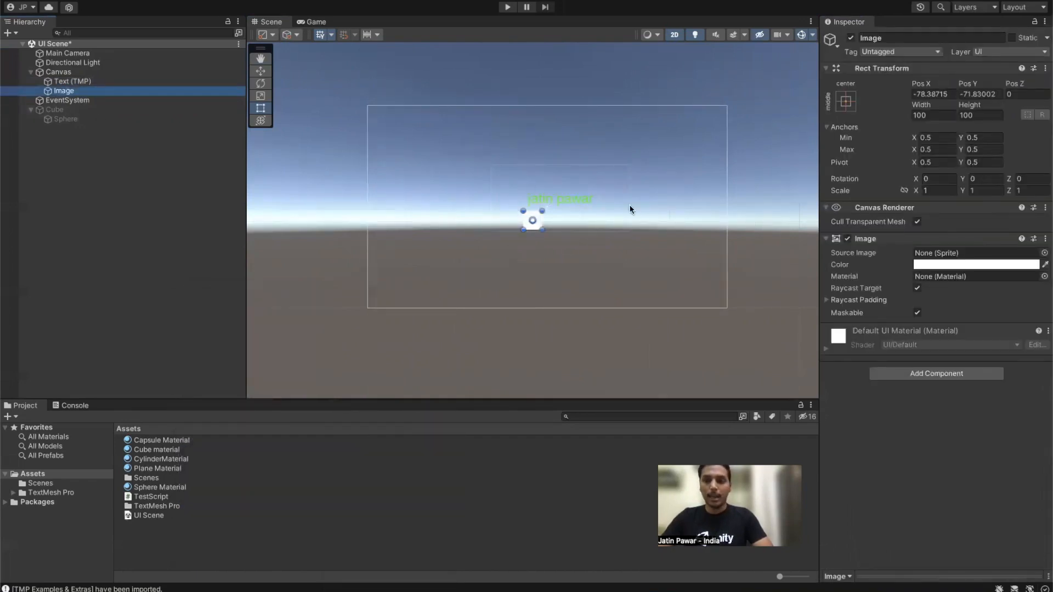
{"action": "left_click", "coordinate": [949, 94]}
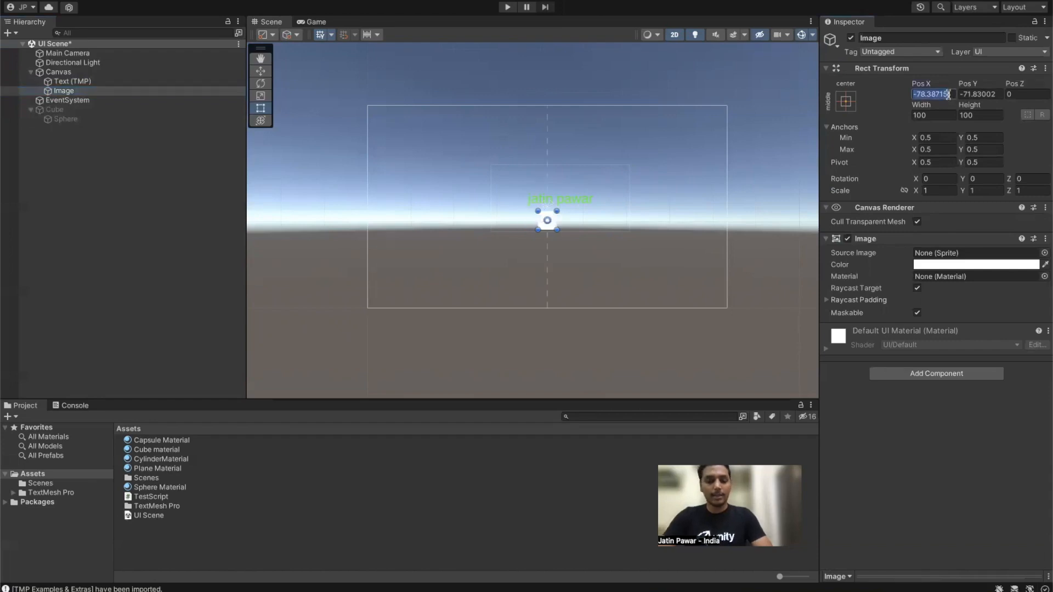
{"action": "type", "text": "0"}
{"action": "key", "text": "Tab"}
{"action": "type", "text": "0"}
{"action": "left_click", "coordinate": [949, 114]}
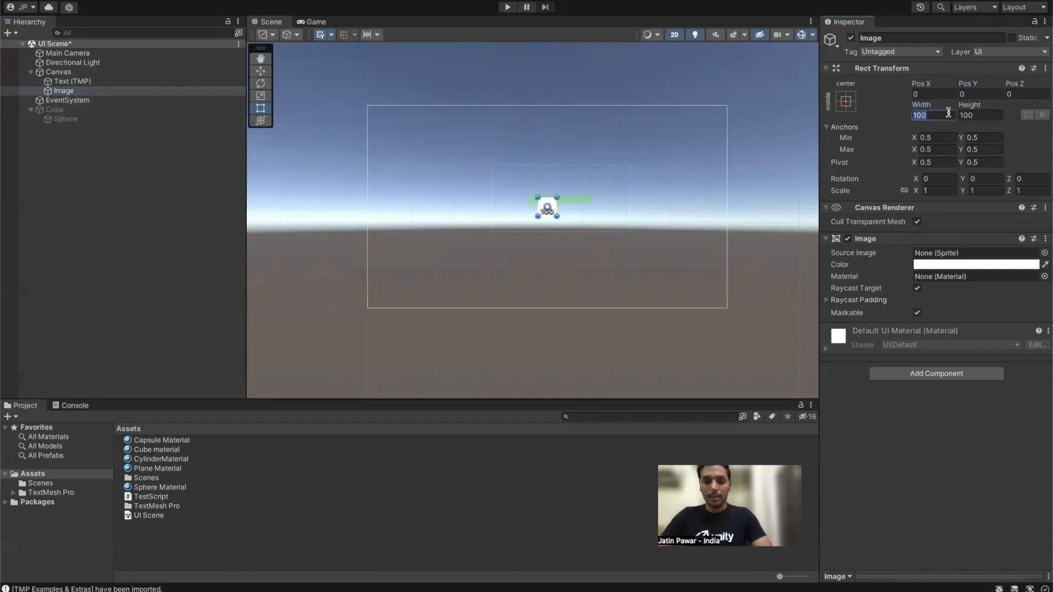
{"action": "type", "text": "192"}
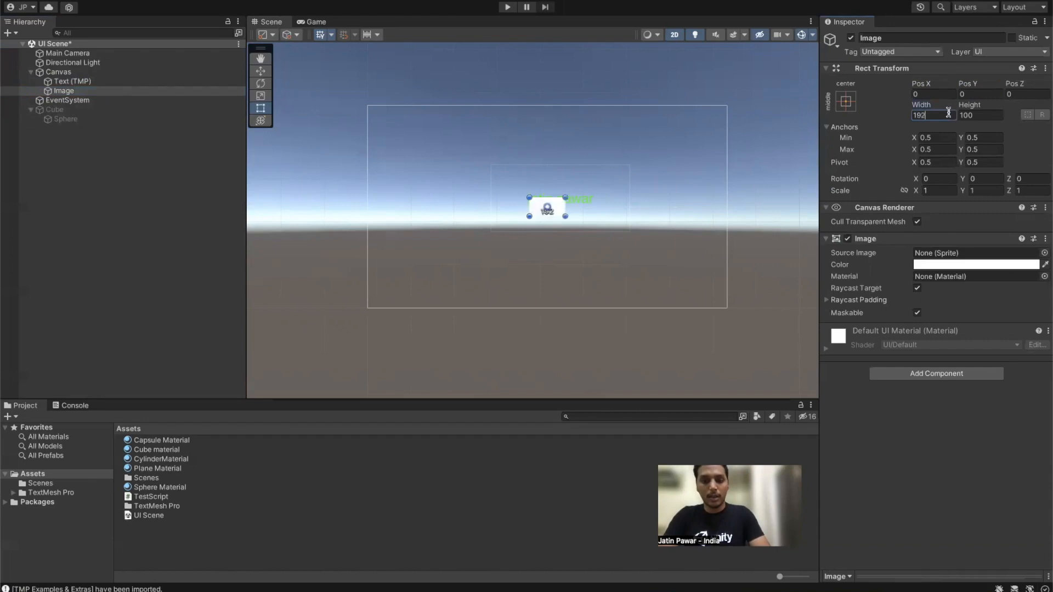
{"action": "type", "text": "0"}
{"action": "key", "text": "Tab"}
{"action": "type", "text": "1"}
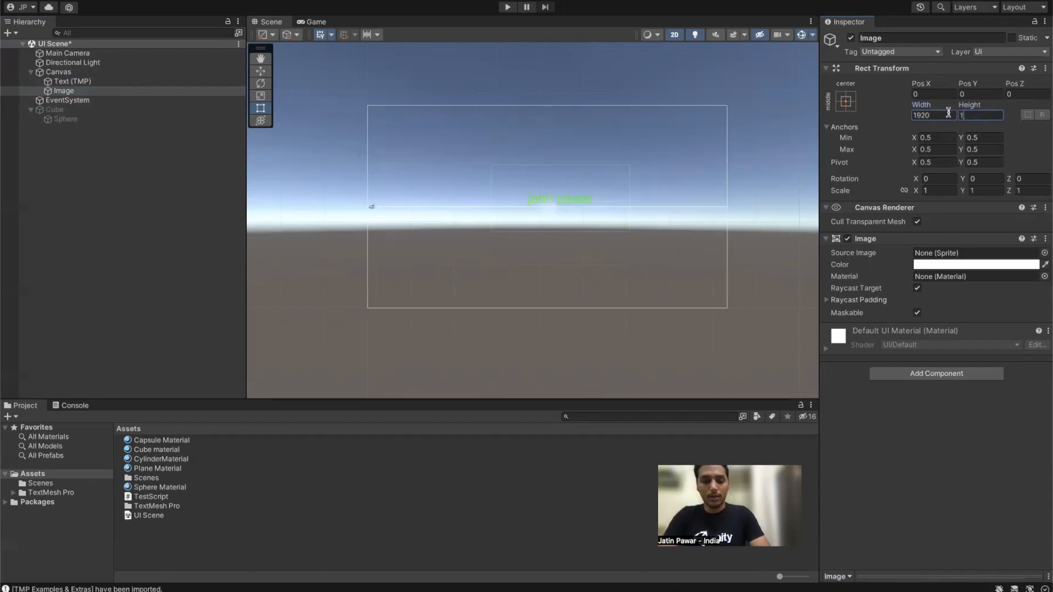
{"action": "type", "text": "080"}
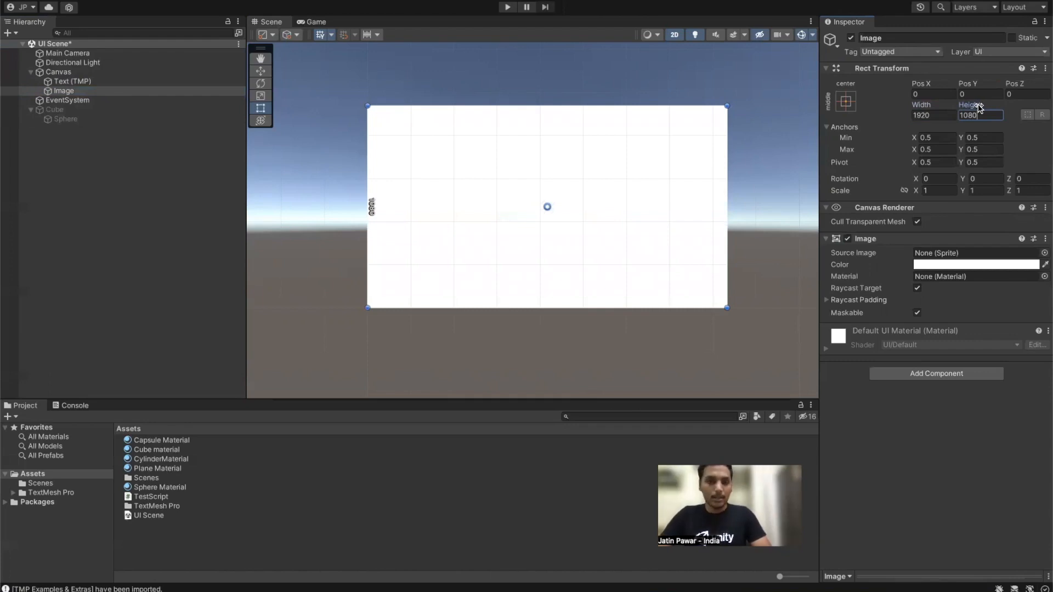
Step: Shrink the white image to 1290.72 by 903 and reduce the title text's bounding box
{"action": "left_click_drag", "start_coordinate": [922, 108], "coordinate": [982, 30]}
{"action": "left_click_drag", "start_coordinate": [970, 107], "coordinate": [924, 160]}
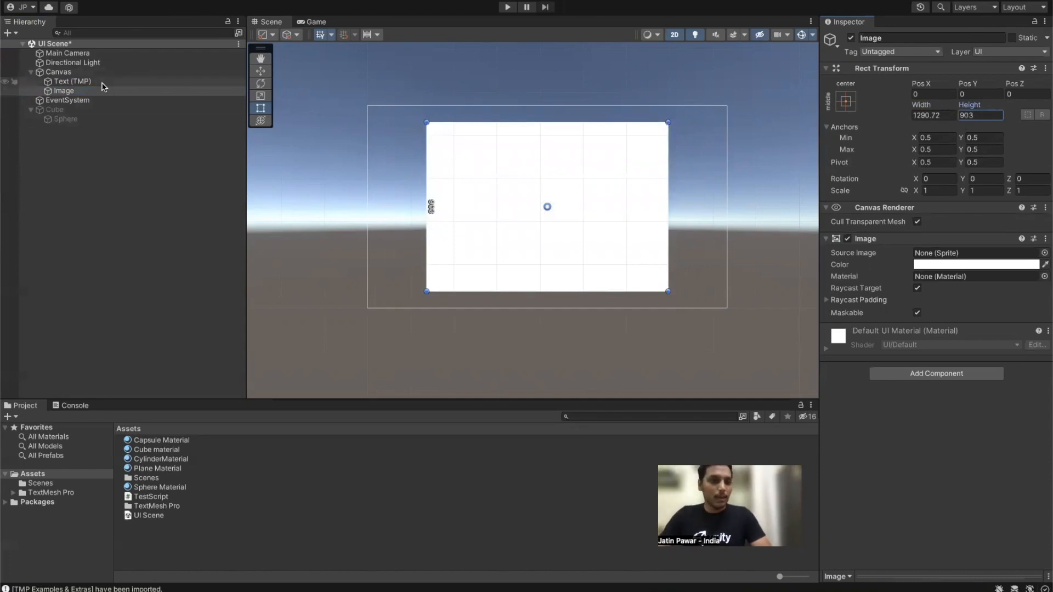
{"action": "left_click", "coordinate": [99, 82]}
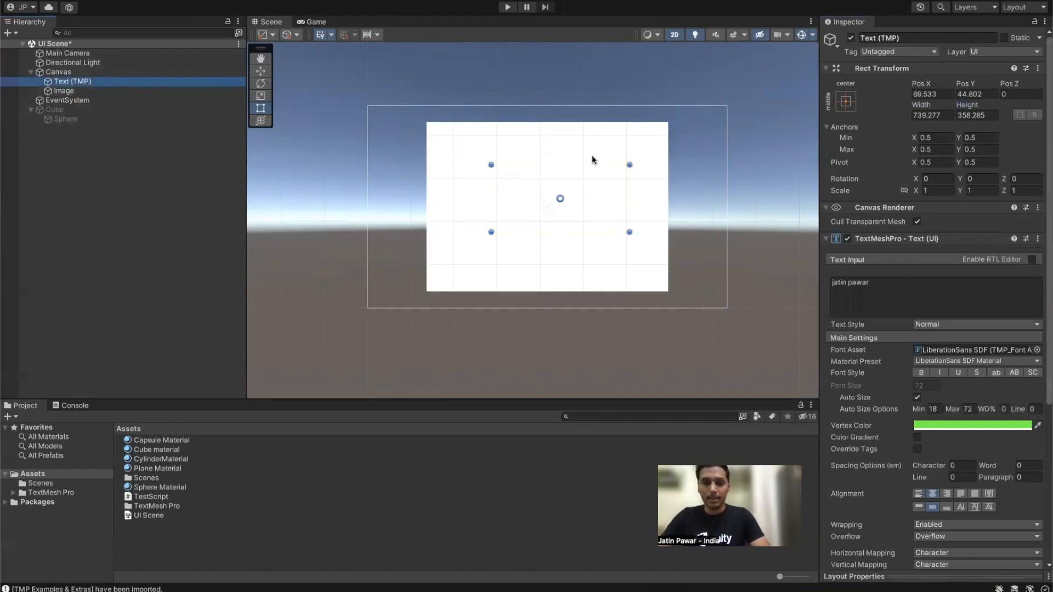
{"action": "left_click_drag", "start_coordinate": [621, 226], "coordinate": [560, 184]}
Step: Move the title text above the white image, shifted slightly right, to Pos Y 504
{"action": "key", "text": "w"}
{"action": "left_click_drag", "start_coordinate": [531, 138], "coordinate": [524, 67]}
{"action": "left_click_drag", "start_coordinate": [579, 116], "coordinate": [615, 108]}
{"action": "left_click_drag", "start_coordinate": [575, 73], "coordinate": [574, 69]}
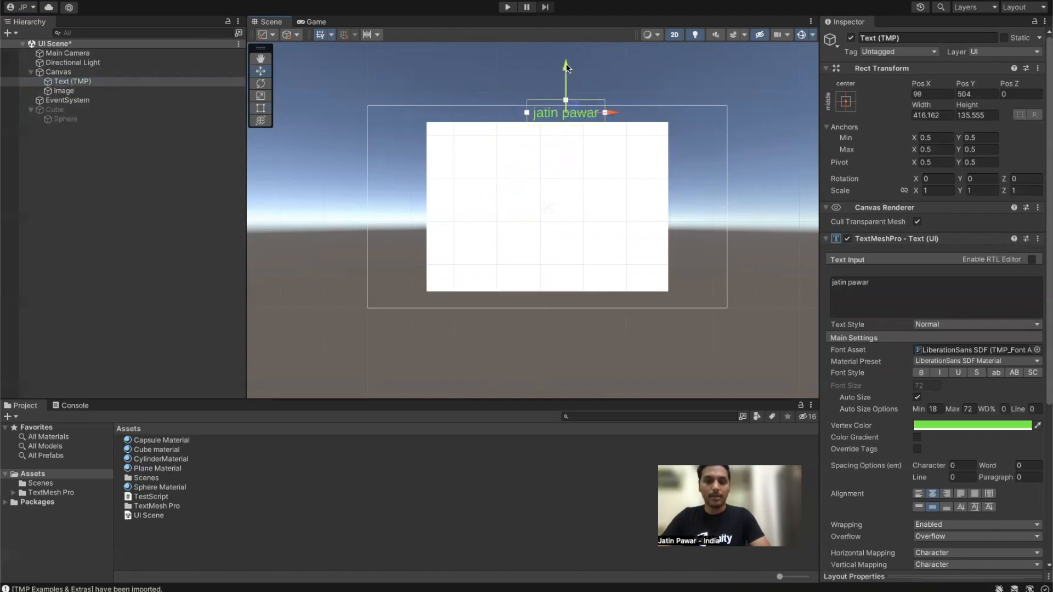
{"action": "left_click", "coordinate": [59, 92]}
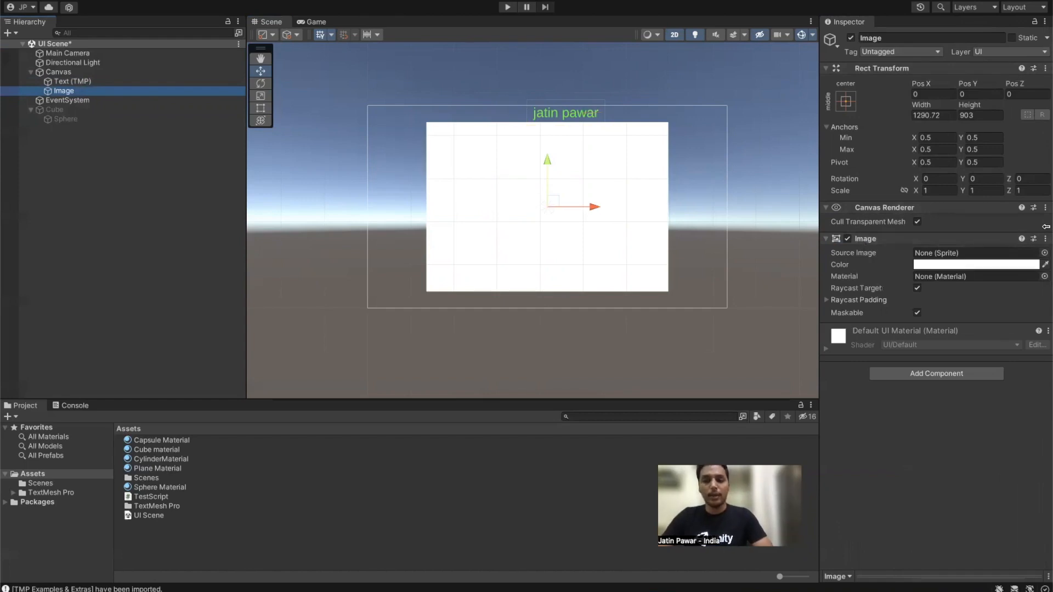
Step: Capture a screenshot with the macOS screenshot tool and import it into Assets
{"action": "key", "text": "super+space"}
{"action": "type", "text": "scree"}
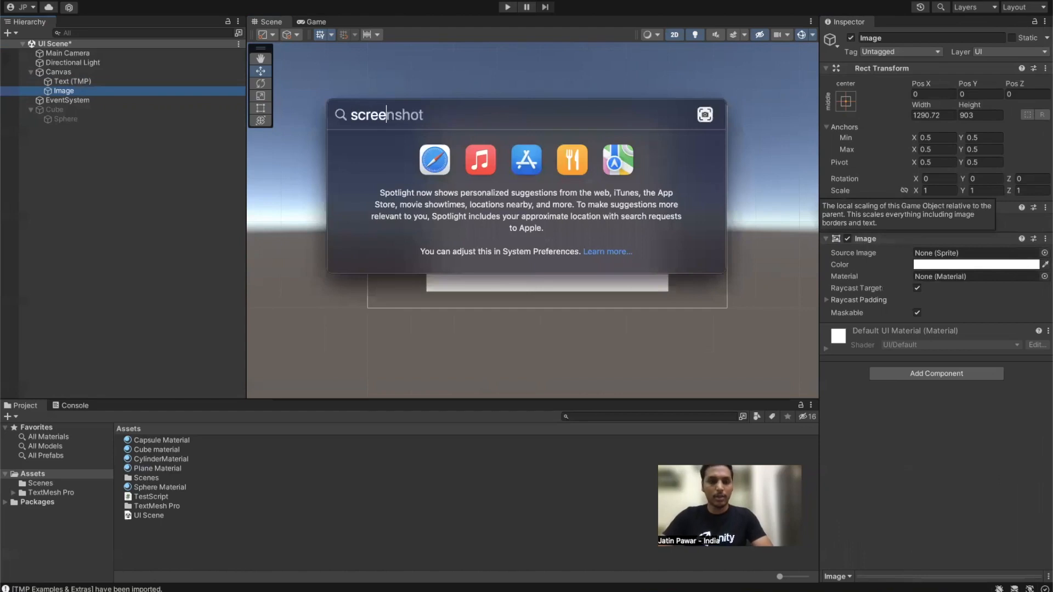
{"action": "key", "text": "Return"}
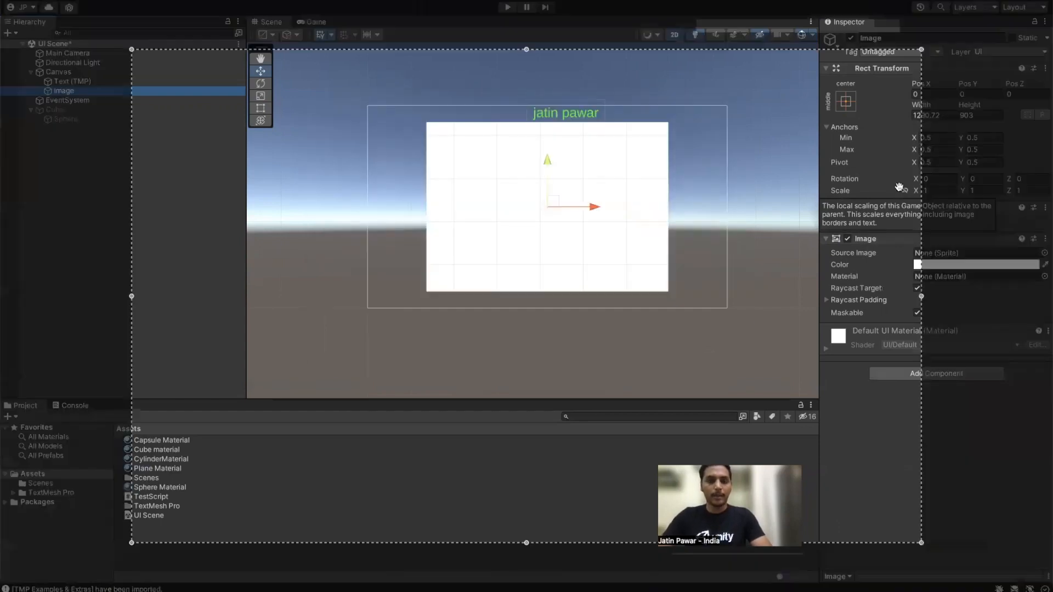
{"action": "key", "text": "Return"}
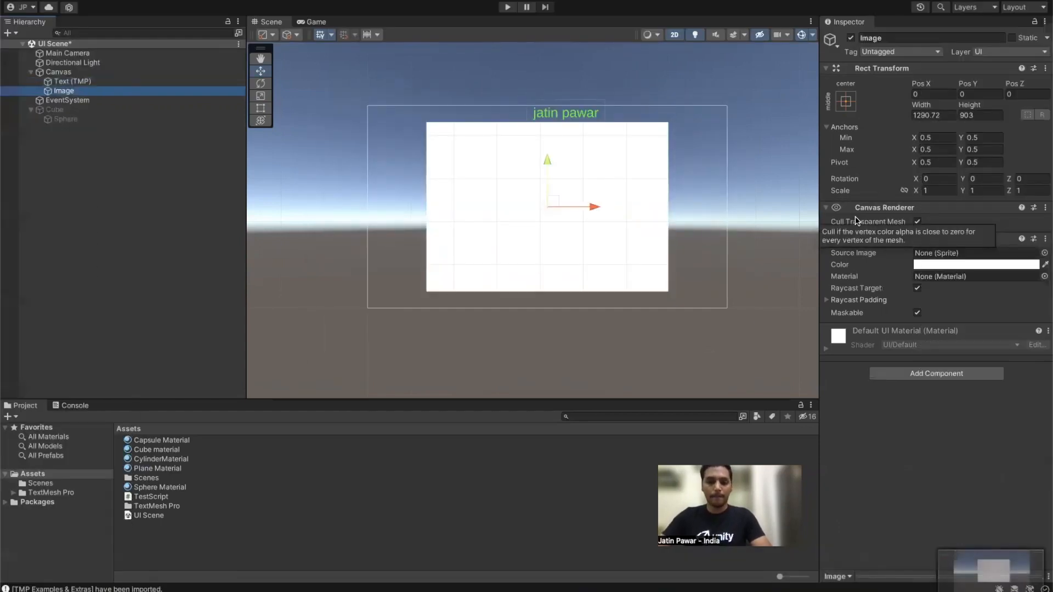
{"action": "left_click_drag", "start_coordinate": [970, 559], "coordinate": [168, 536]}
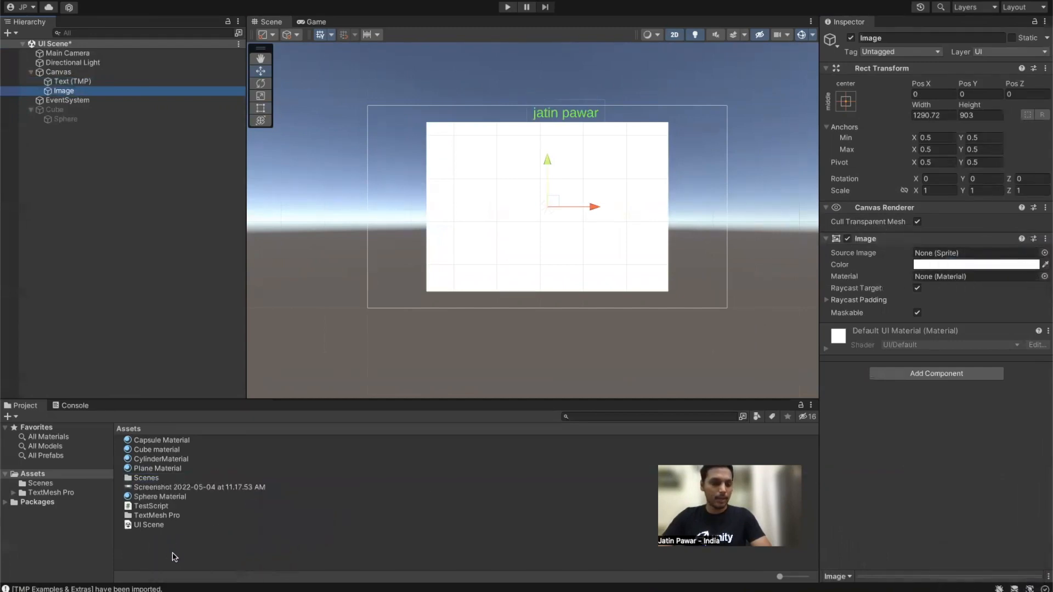
Step: Set the screenshot's Texture Type to Sprite (2D and UI) and apply it
{"action": "left_click_drag", "start_coordinate": [158, 492], "coordinate": [949, 256]}
{"action": "left_click_drag", "start_coordinate": [201, 488], "coordinate": [947, 256]}
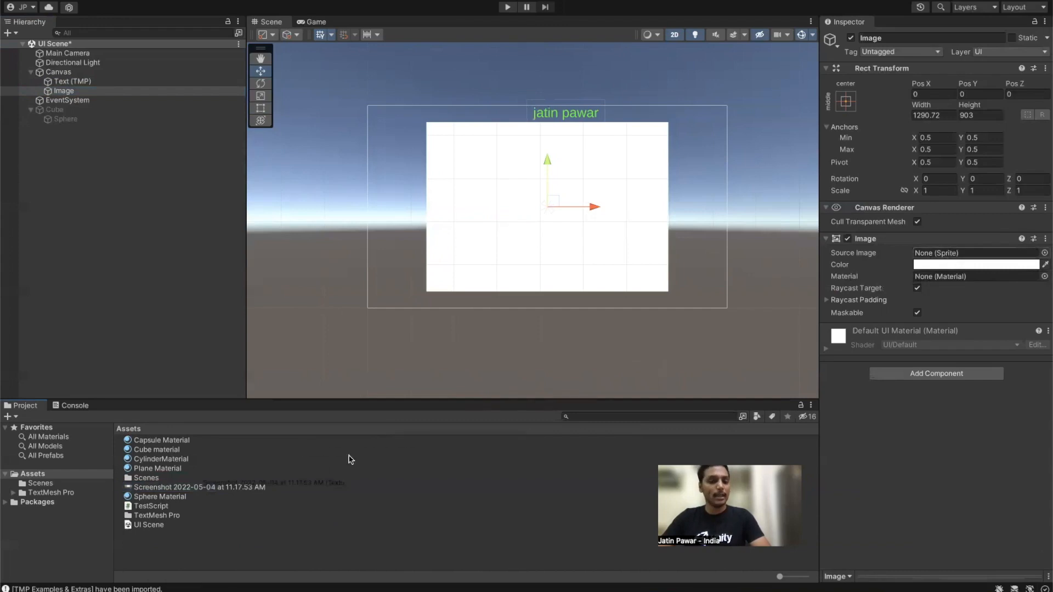
{"action": "left_click", "coordinate": [143, 488]}
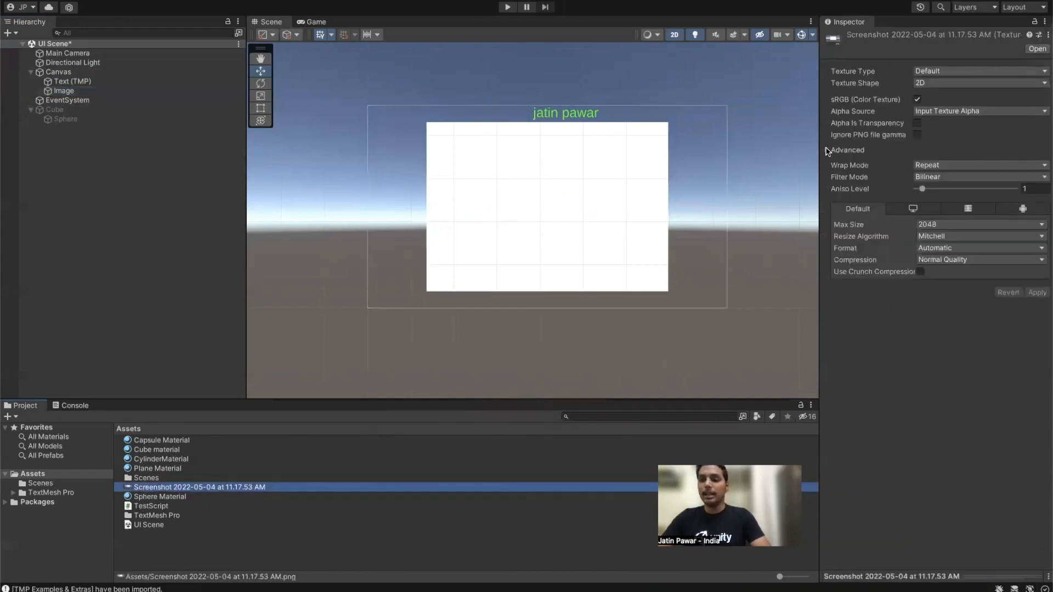
{"action": "left_click", "coordinate": [925, 83]}
{"action": "left_click", "coordinate": [932, 91]}
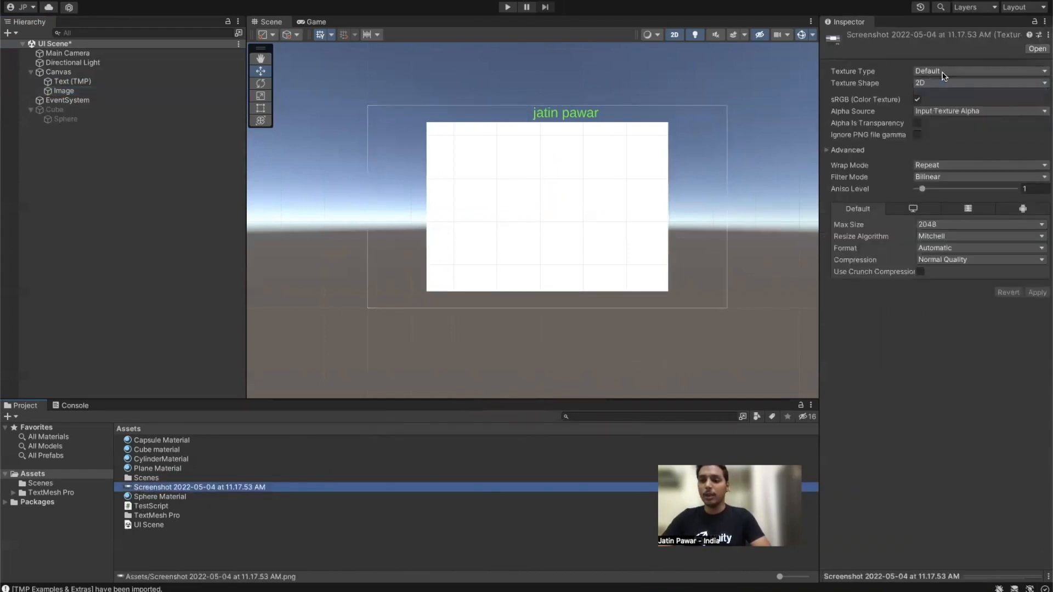
{"action": "left_click", "coordinate": [933, 71]}
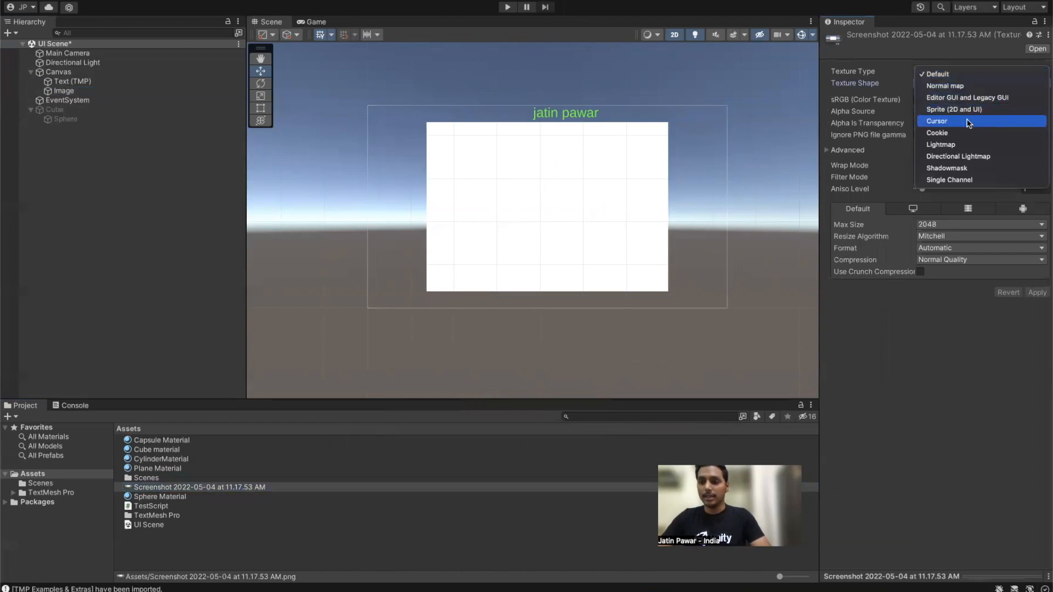
{"action": "left_click", "coordinate": [951, 109]}
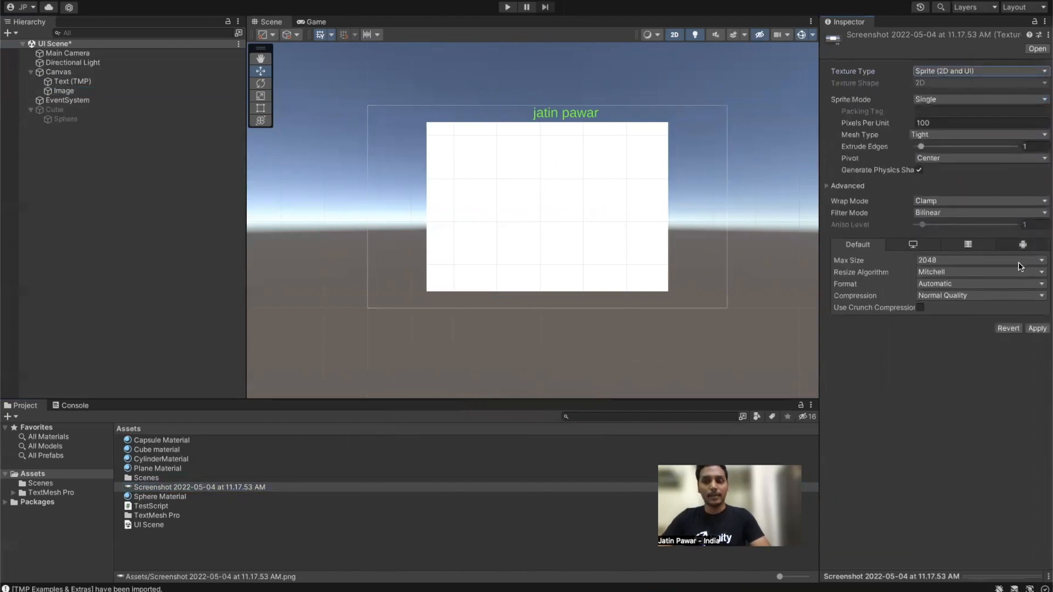
{"action": "left_click", "coordinate": [1036, 340]}
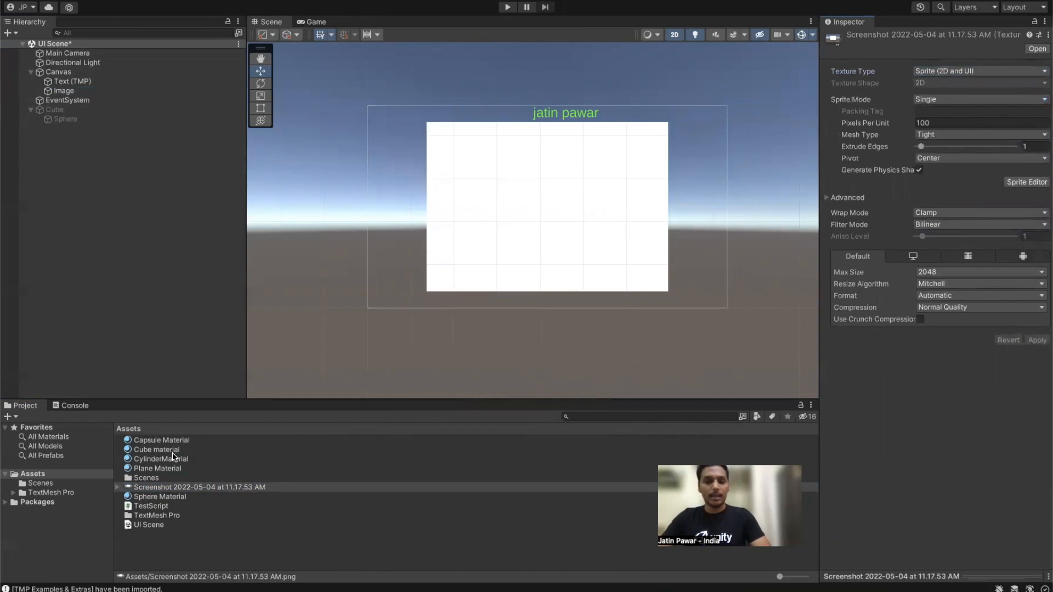
Step: Assign the screenshot sprite as the Image's Source Image, leaving raycast padding at 0
{"action": "left_click", "coordinate": [64, 91]}
{"action": "left_click_drag", "start_coordinate": [149, 490], "coordinate": [960, 252]}
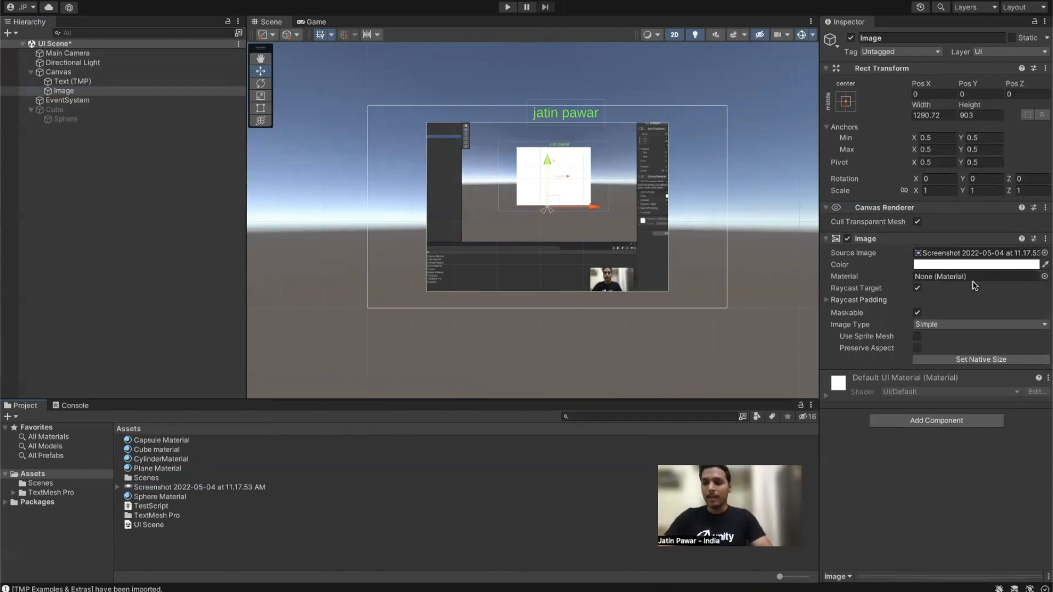
{"action": "left_click", "coordinate": [827, 301]}
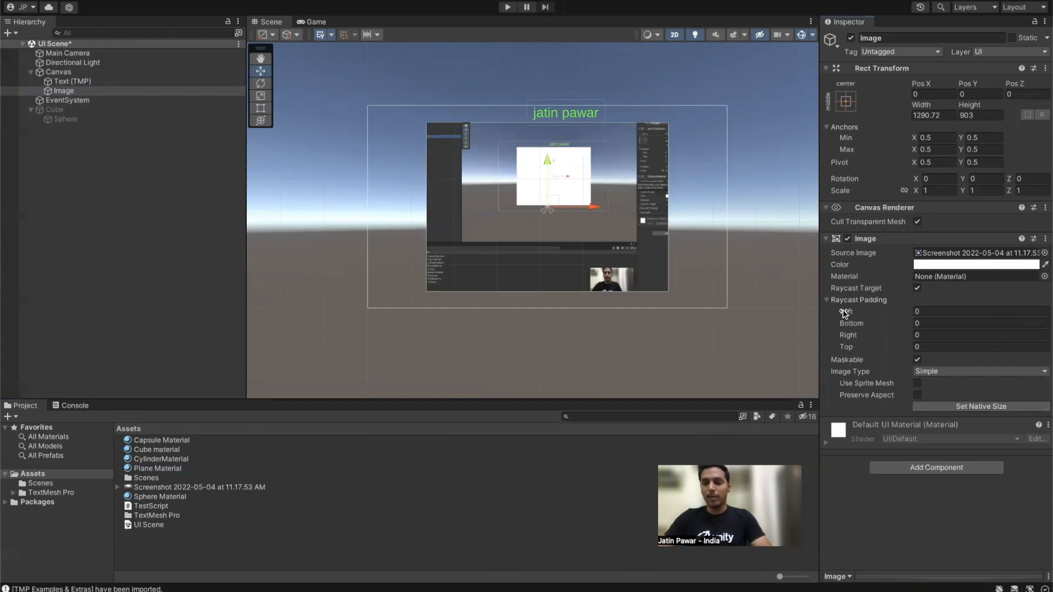
{"action": "left_click_drag", "start_coordinate": [844, 313], "coordinate": [906, 313]}
{"action": "key", "text": "super+z"}
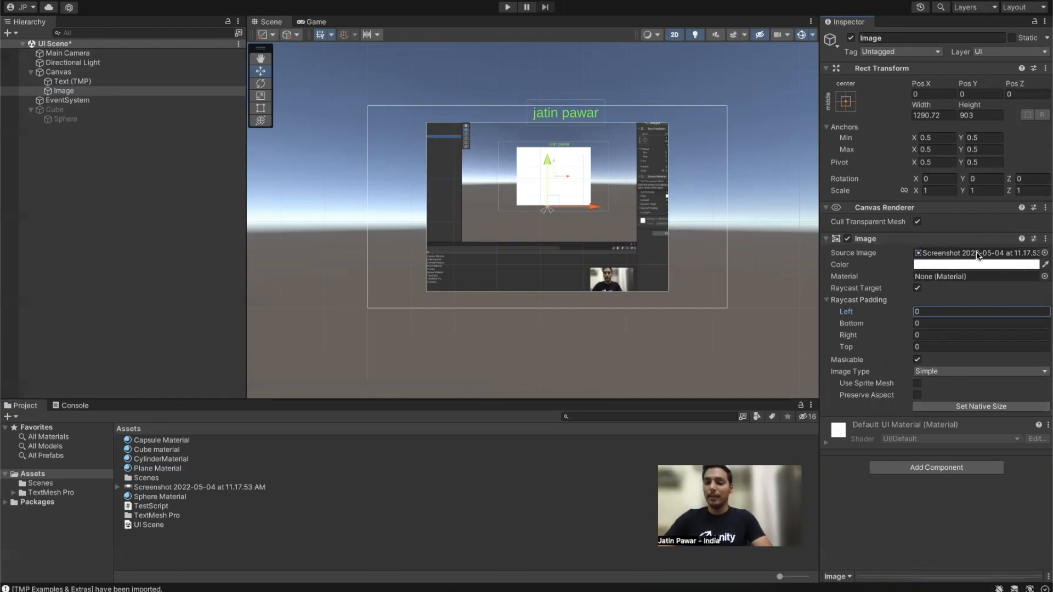
{"action": "left_click", "coordinate": [36, 171]}
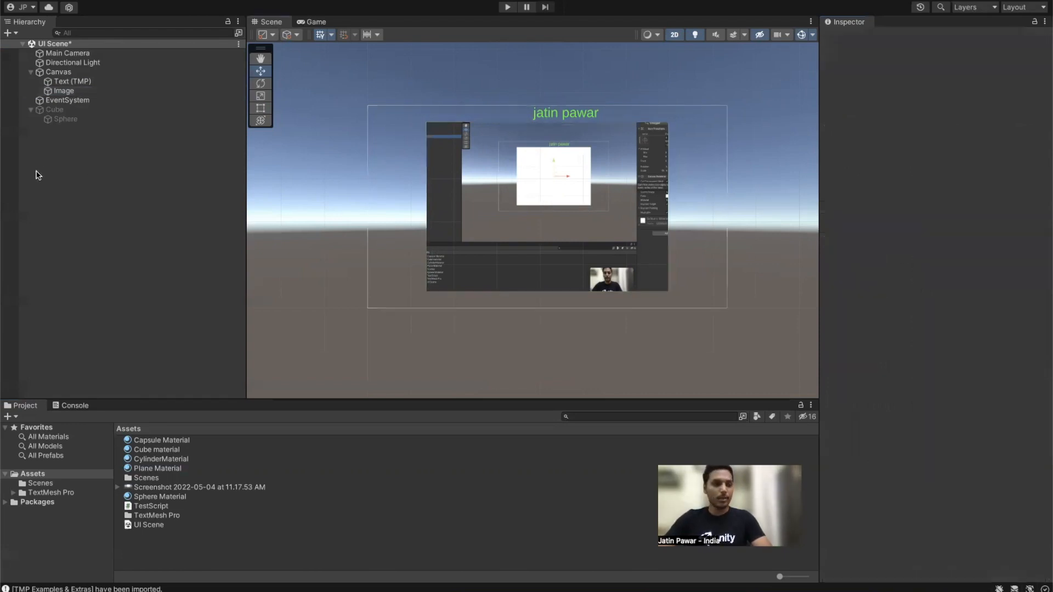
Step: Add a RawImage under the Canvas
{"action": "right_click", "coordinate": [43, 166]}
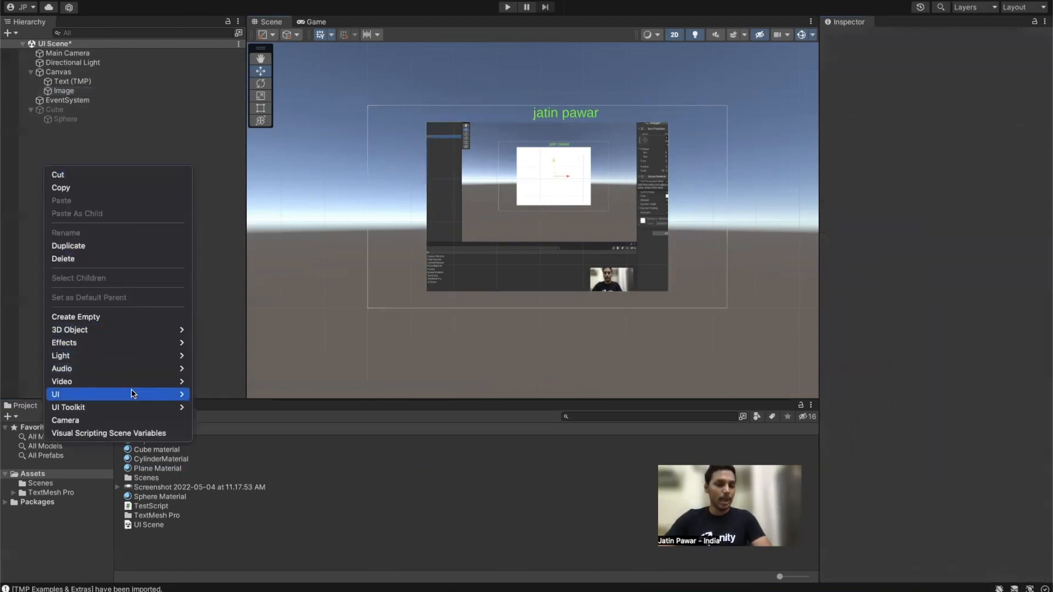
{"action": "mouse_move", "coordinate": [137, 394]}
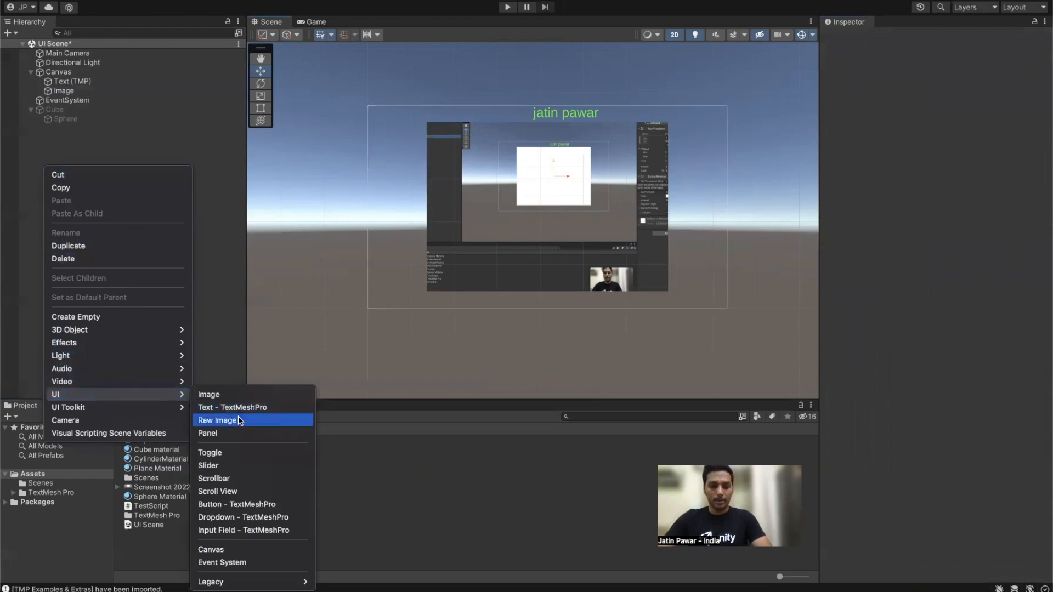
{"action": "left_click", "coordinate": [239, 420]}
{"action": "left_click", "coordinate": [61, 146]}
{"action": "left_click", "coordinate": [64, 100]}
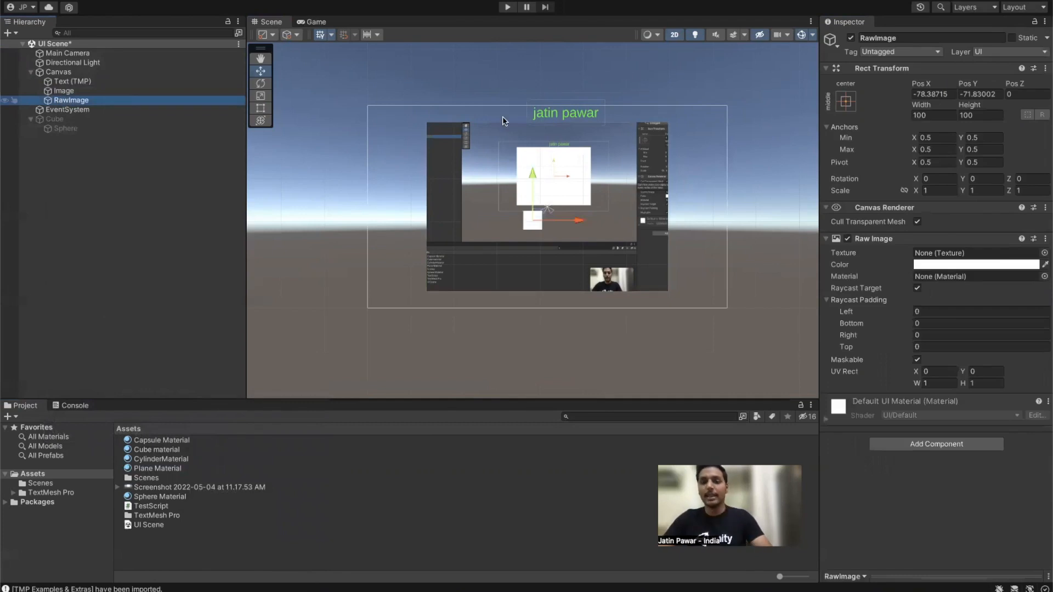
Step: Shrink the screenshot Image to about 557 by 330 and move it to the canvas upper left
{"action": "left_click", "coordinate": [79, 91]}
{"action": "key", "text": "e"}
{"action": "key", "text": "r"}
{"action": "key", "text": "t"}
{"action": "left_click_drag", "start_coordinate": [670, 122], "coordinate": [530, 230]}
{"action": "left_click_drag", "start_coordinate": [496, 262], "coordinate": [475, 169]}
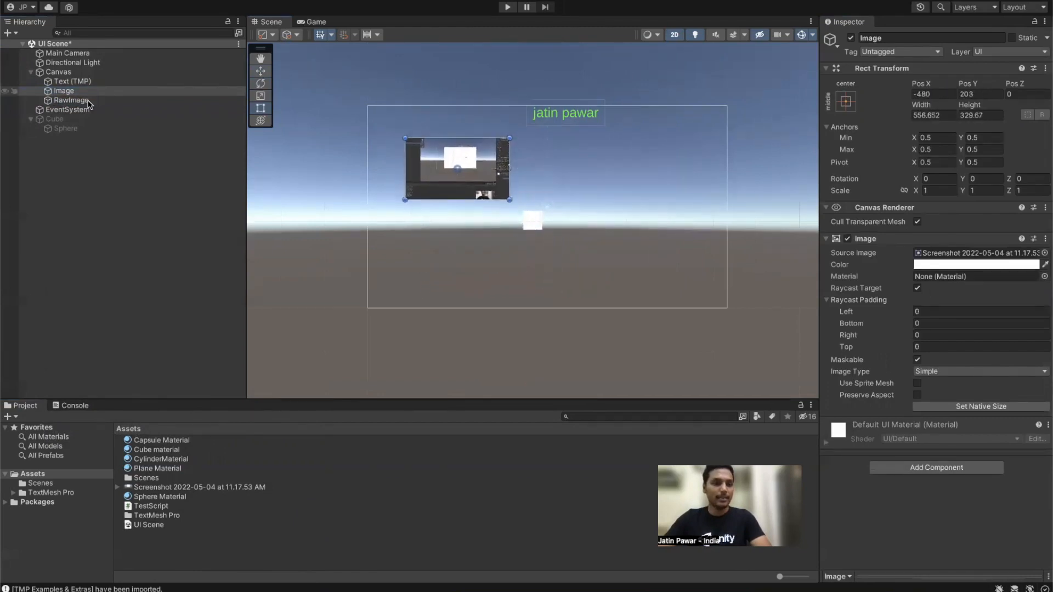
Step: Place the RawImage at upper right with the screenshot texture, sized about 569 by 406
{"action": "left_click", "coordinate": [71, 100]}
{"action": "left_click", "coordinate": [929, 115]}
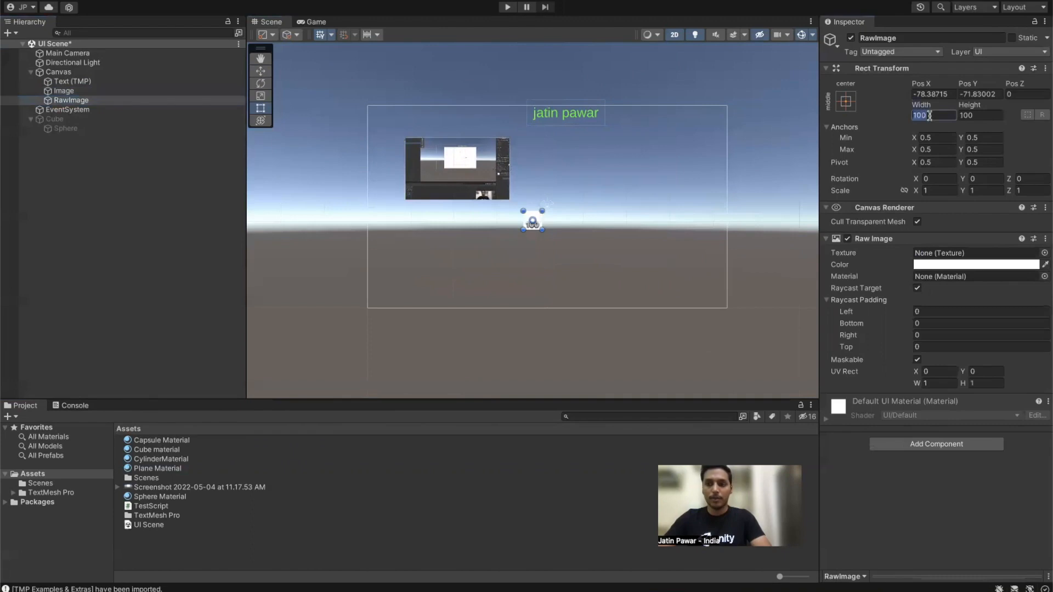
{"action": "type", "text": "500"}
{"action": "key", "text": "Tab"}
{"action": "type", "text": "500"}
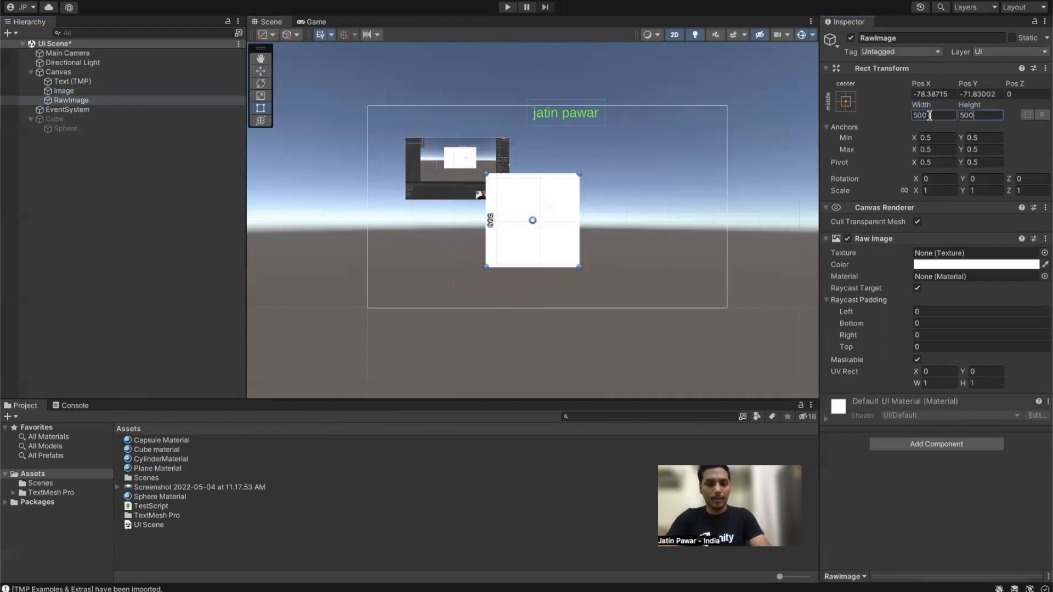
{"action": "left_click_drag", "start_coordinate": [548, 247], "coordinate": [652, 209]}
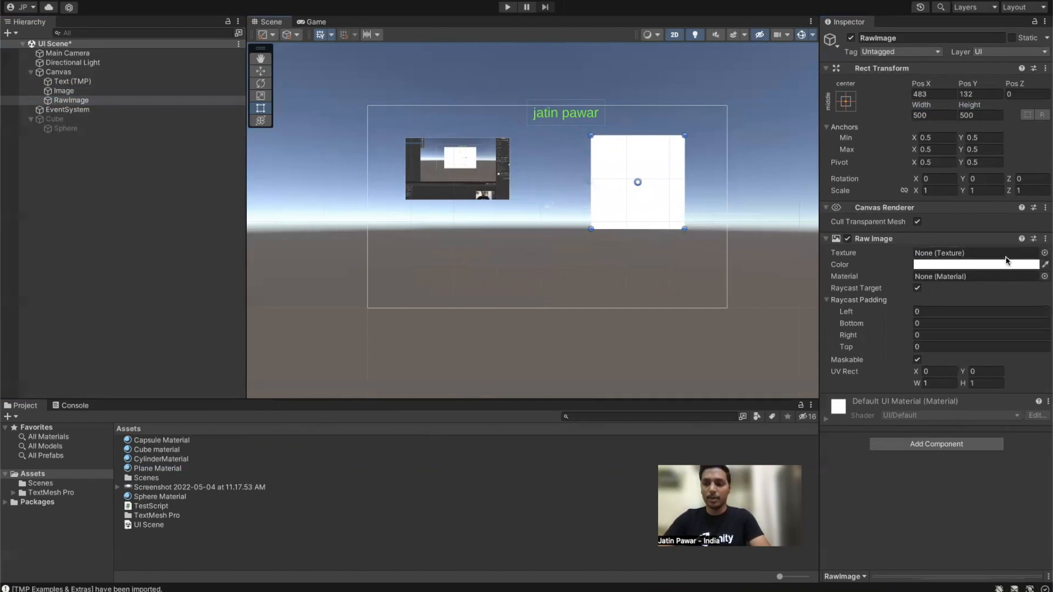
{"action": "left_click_drag", "start_coordinate": [140, 488], "coordinate": [941, 252]}
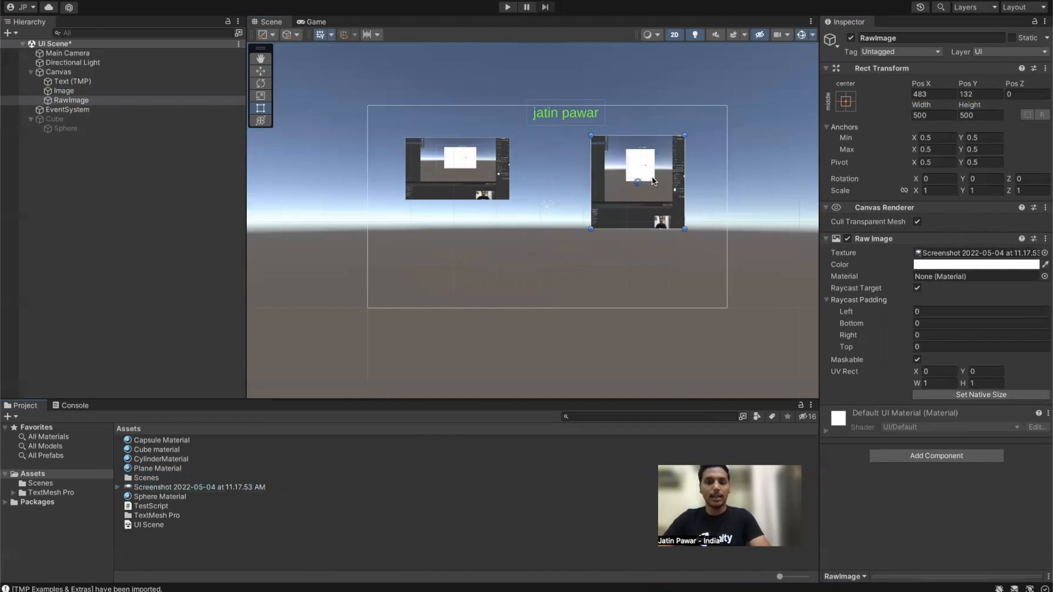
{"action": "left_click_drag", "start_coordinate": [684, 229], "coordinate": [691, 209]}
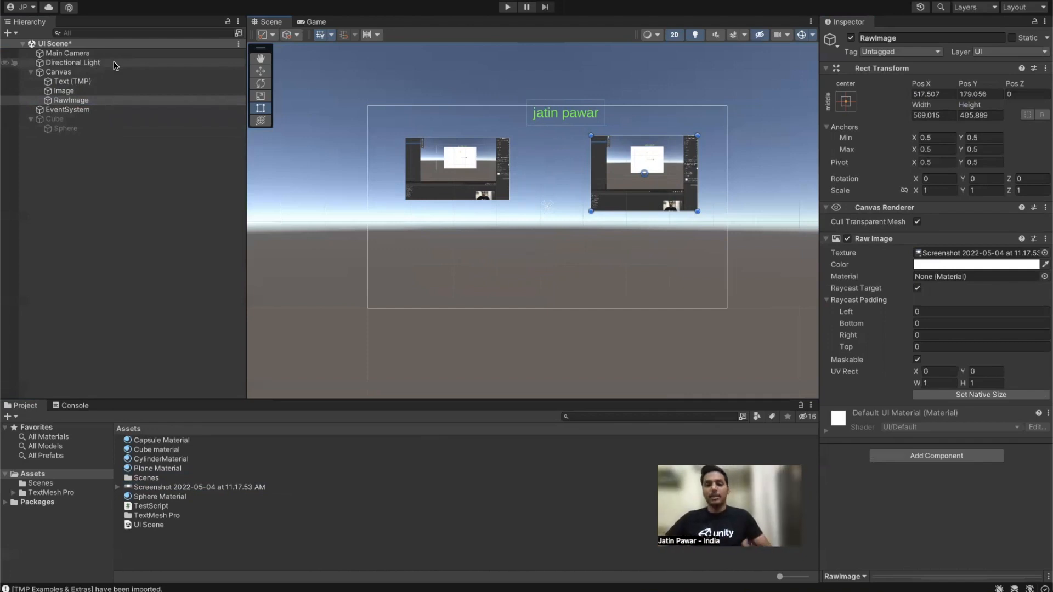
Step: Add a near-black Panel under the Canvas and move Text (TMP) below it in the hierarchy
{"action": "right_click", "coordinate": [126, 242]}
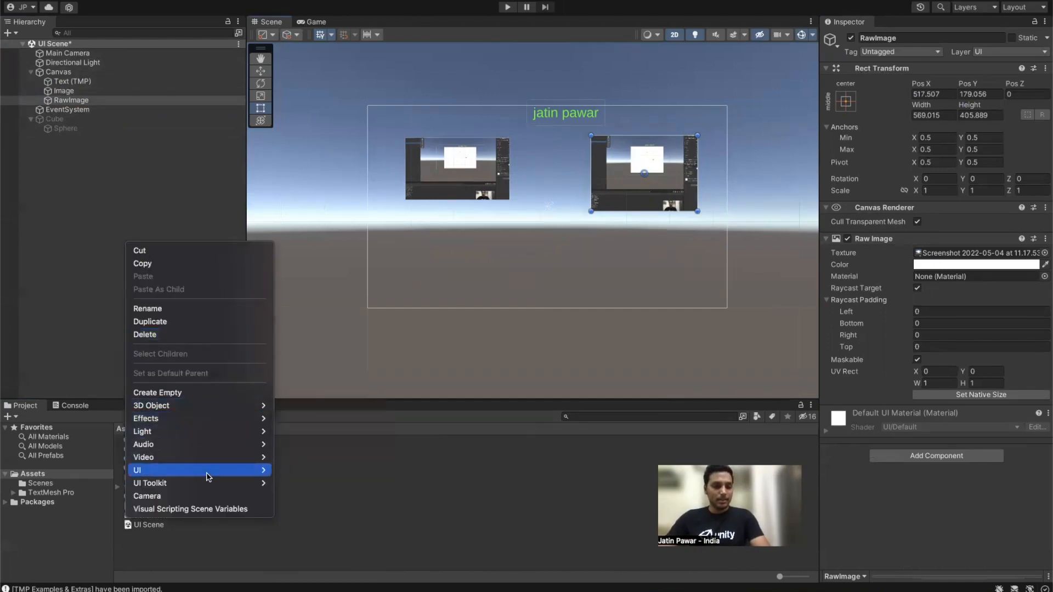
{"action": "mouse_move", "coordinate": [236, 472]}
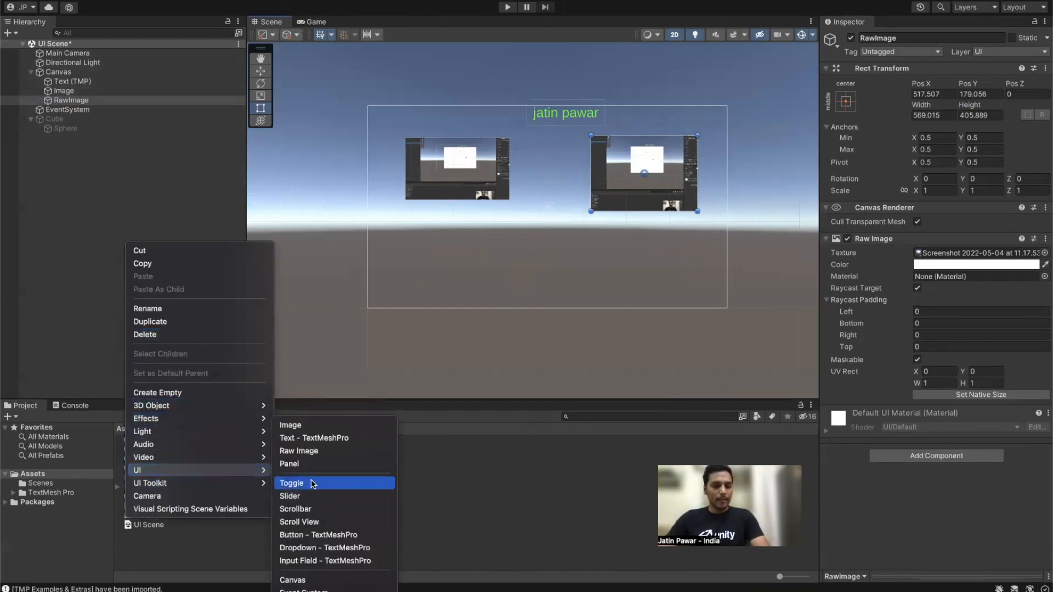
{"action": "left_click", "coordinate": [306, 464]}
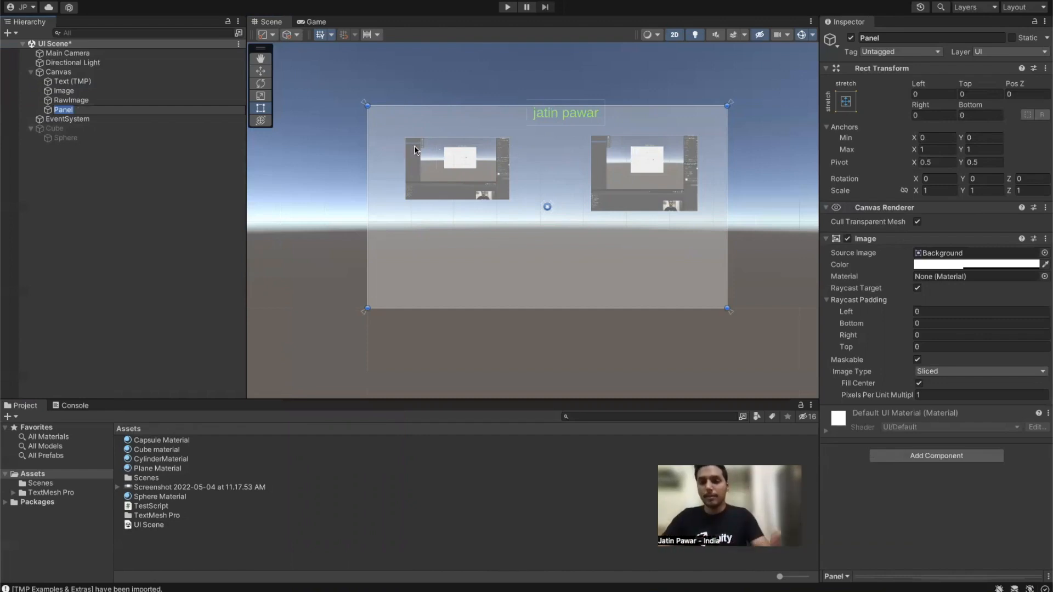
{"action": "left_click", "coordinate": [993, 264]}
{"action": "left_click_drag", "start_coordinate": [955, 375], "coordinate": [953, 383]}
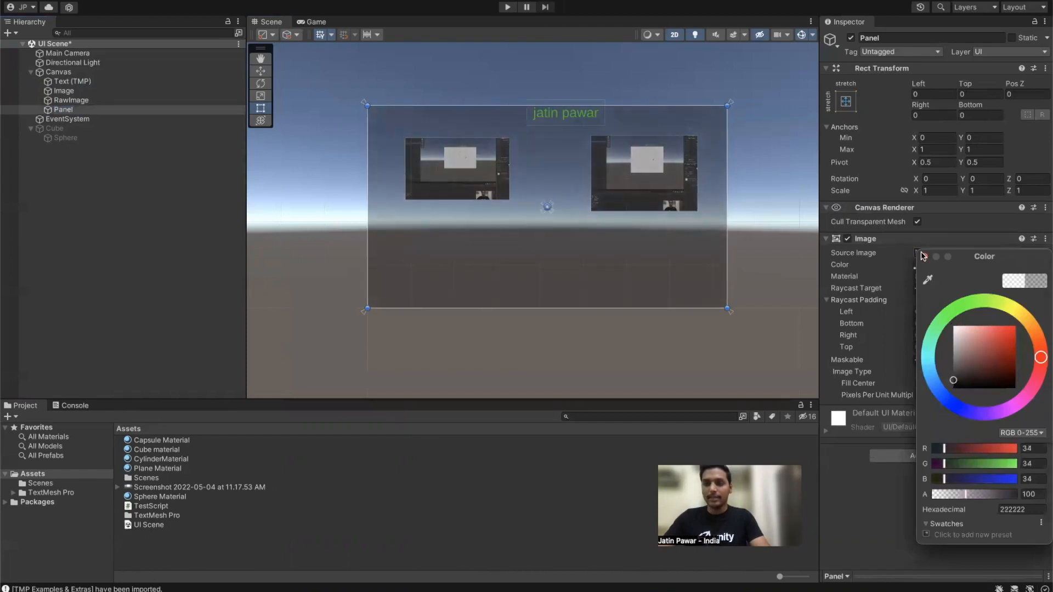
{"action": "left_click", "coordinate": [925, 257]}
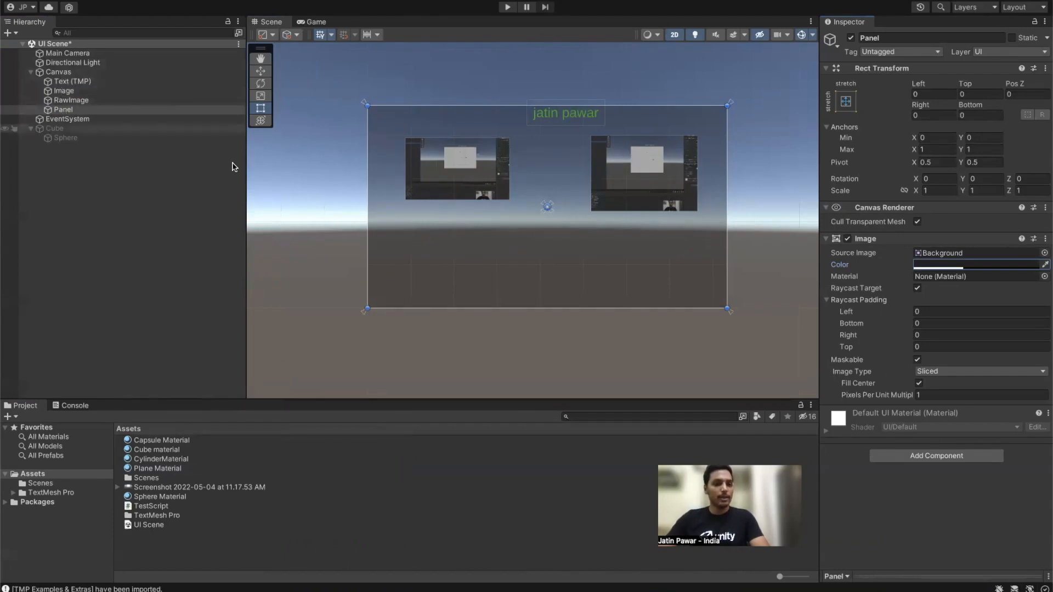
{"action": "left_click_drag", "start_coordinate": [71, 81], "coordinate": [69, 119]}
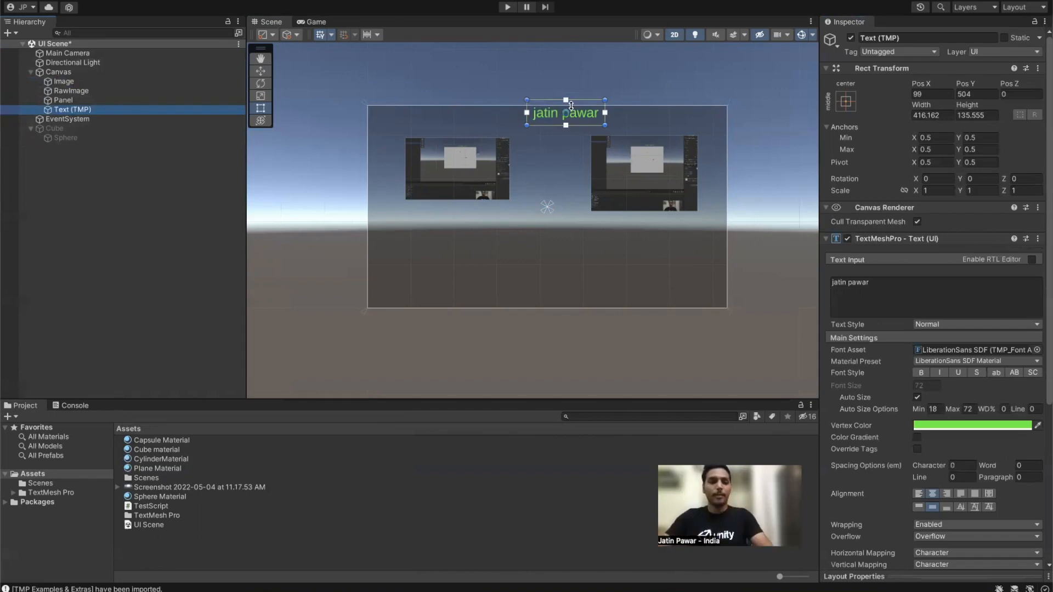
Step: Move Image and RawImage below Text (TMP) in the hierarchy
{"action": "left_click", "coordinate": [71, 90]}
{"action": "left_click", "coordinate": [64, 81]}
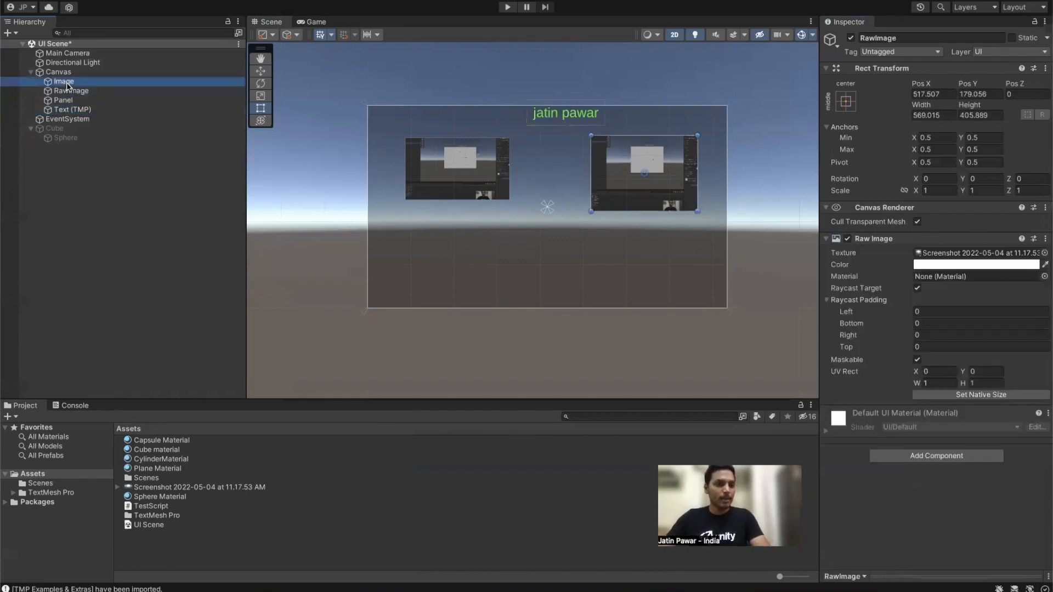
{"action": "left_click", "coordinate": [70, 90], "text": "ctrl"}
{"action": "left_click_drag", "start_coordinate": [70, 92], "coordinate": [70, 116]}
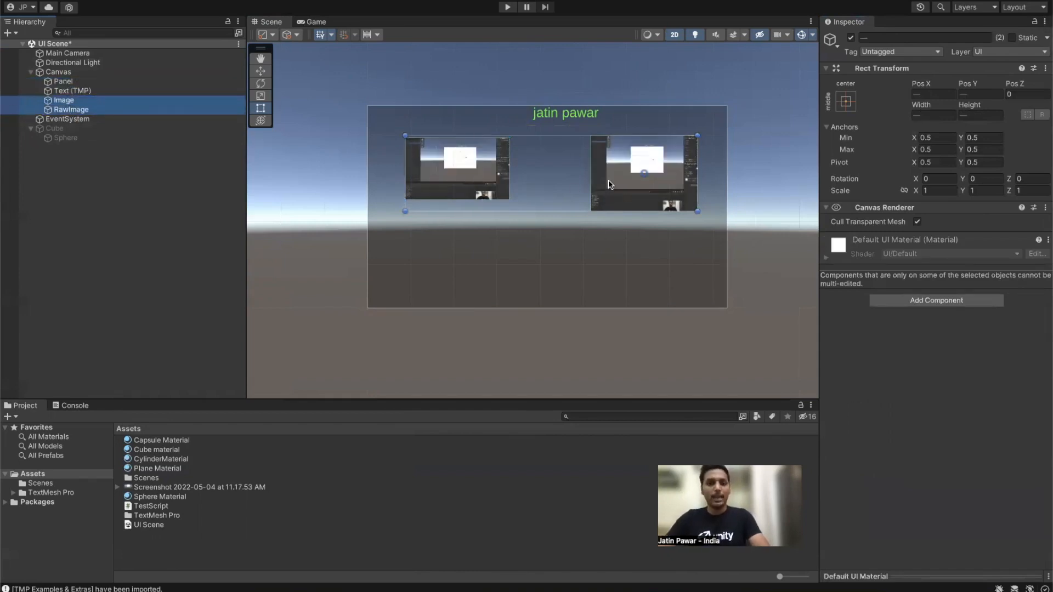
{"action": "left_click", "coordinate": [87, 214]}
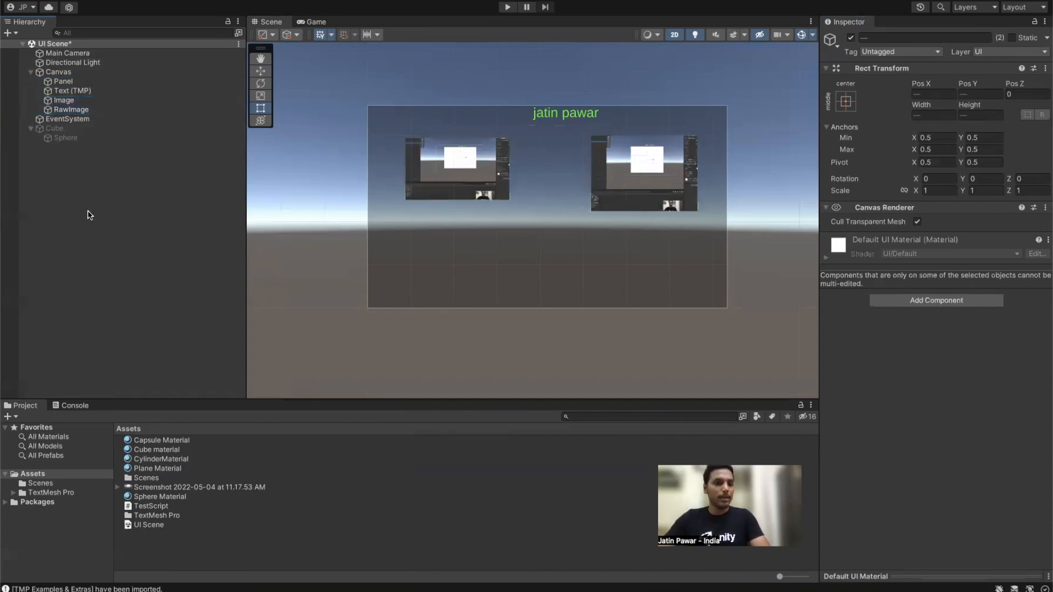
{"action": "right_click", "coordinate": [104, 219]}
{"action": "mouse_move", "coordinate": [213, 445]}
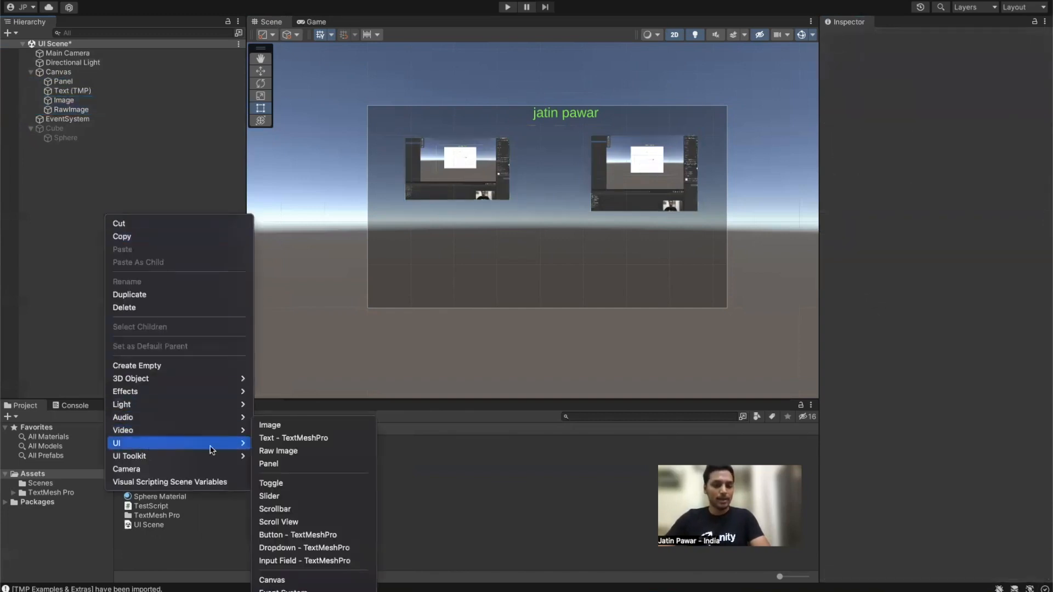
{"action": "left_click", "coordinate": [62, 85]}
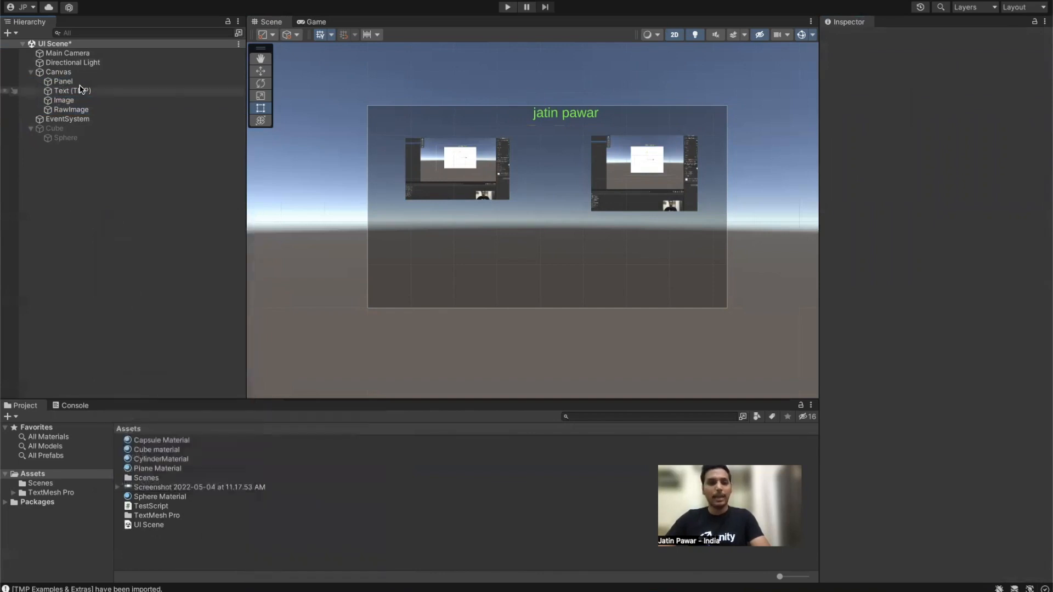
Step: Centre the title text horizontally near the canvas top at Pos X -17, Pos Y 472.47
{"action": "left_click", "coordinate": [62, 81]}
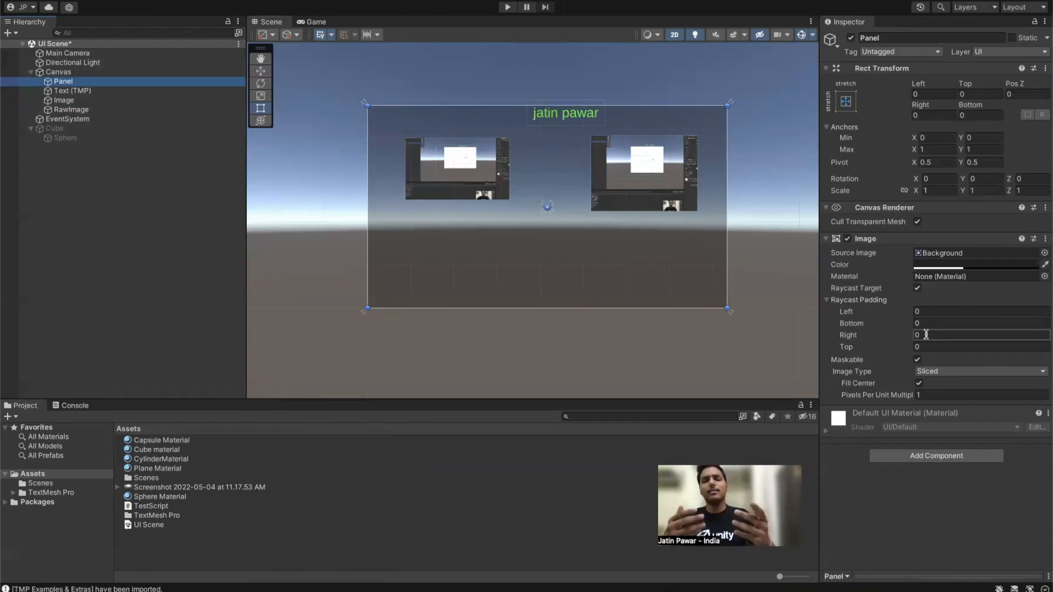
{"action": "left_click_drag", "start_coordinate": [551, 118], "coordinate": [538, 127]}
{"action": "key", "text": "ctrl+z"}
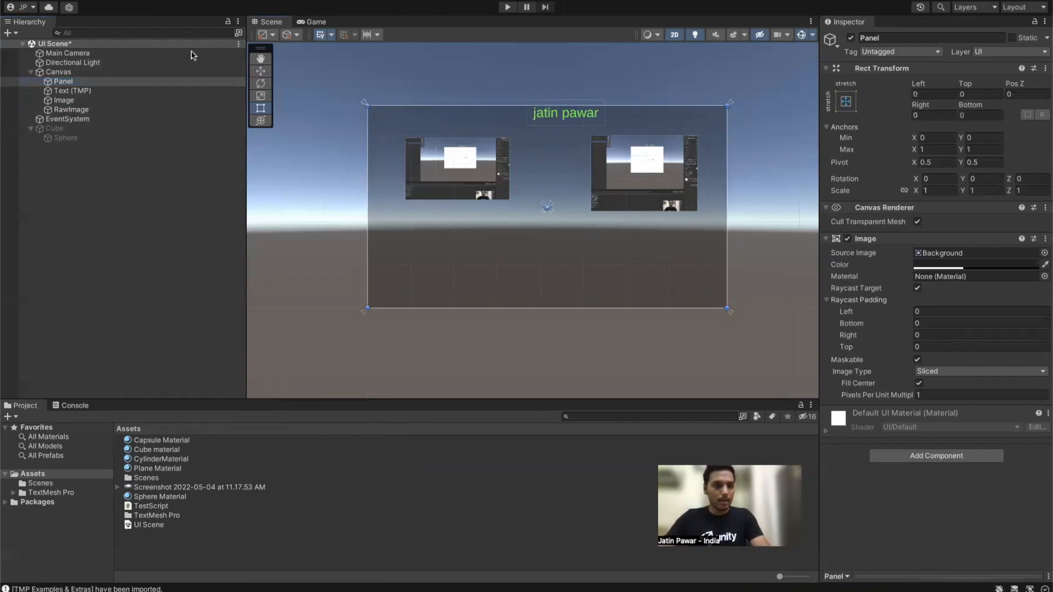
{"action": "left_click", "coordinate": [571, 120]}
{"action": "left_click", "coordinate": [571, 113]}
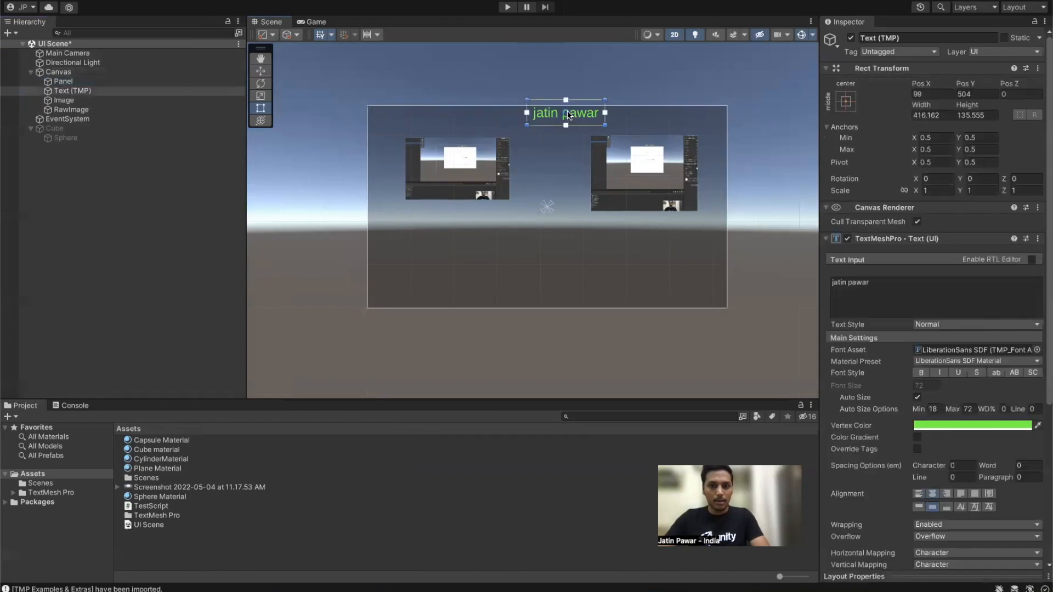
{"action": "mouse_move", "coordinate": [574, 115]}
{"action": "left_mouse_down"}
{"action": "mouse_move", "coordinate": [546, 116]}
{"action": "mouse_move", "coordinate": [557, 124]}
{"action": "left_mouse_up"}
{"action": "left_click", "coordinate": [82, 209]}
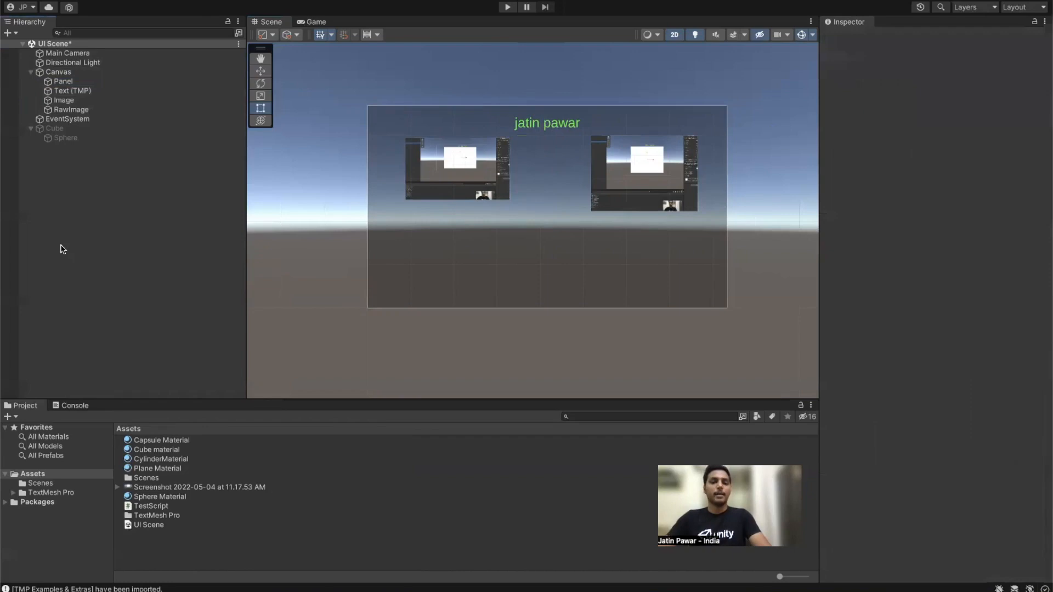
Step: Add a Toggle, Slider, Scrollbar and Scroll View under the Canvas
{"action": "right_click", "coordinate": [94, 257]}
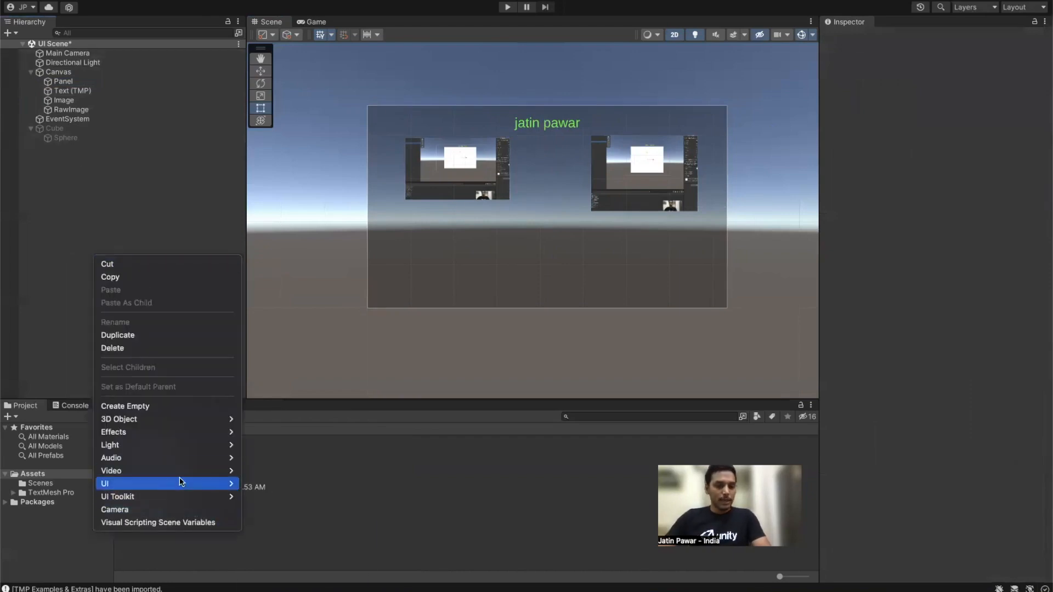
{"action": "mouse_move", "coordinate": [181, 483]}
{"action": "left_click", "coordinate": [259, 482]}
{"action": "right_click", "coordinate": [51, 192]}
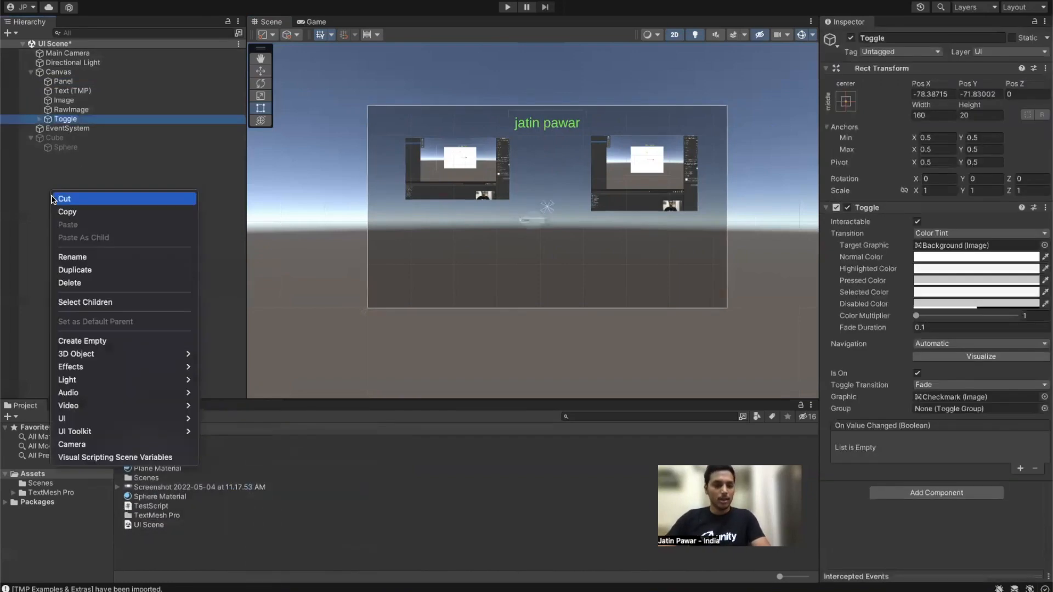
{"action": "mouse_move", "coordinate": [127, 411]}
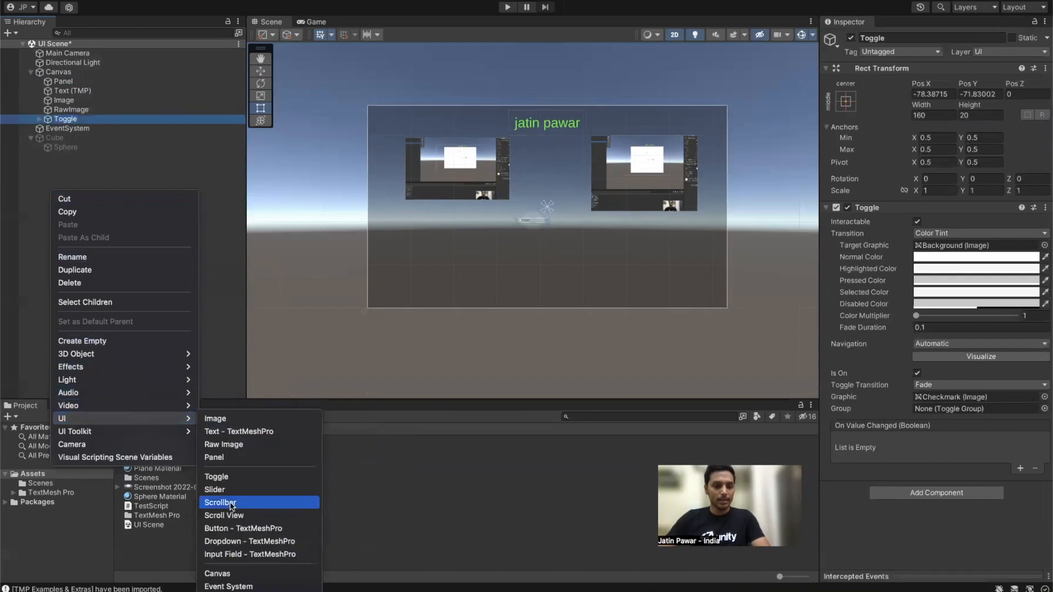
{"action": "left_click", "coordinate": [223, 490]}
{"action": "right_click", "coordinate": [50, 207]}
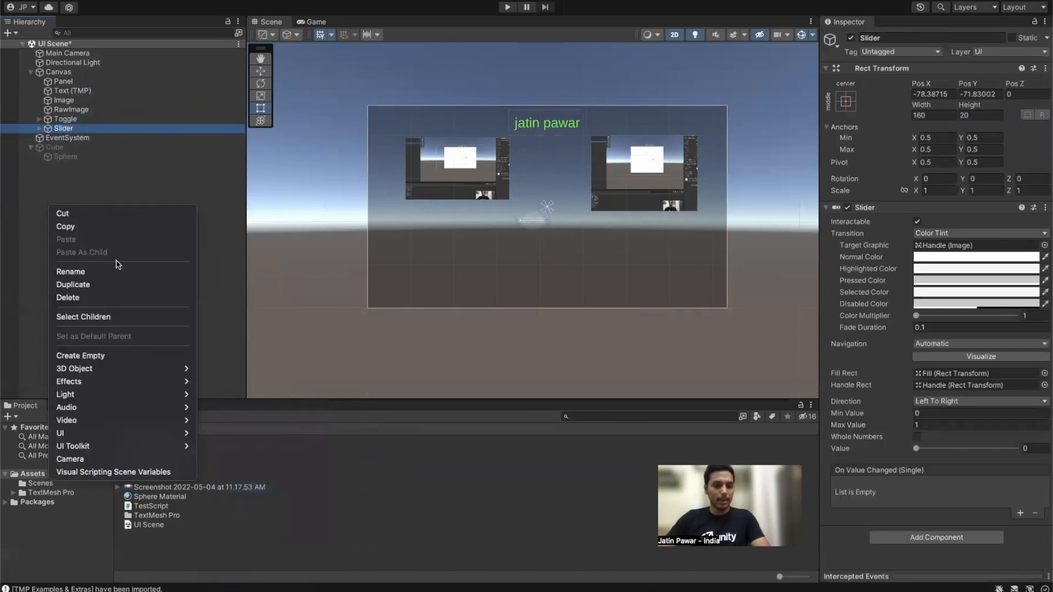
{"action": "mouse_move", "coordinate": [138, 432]}
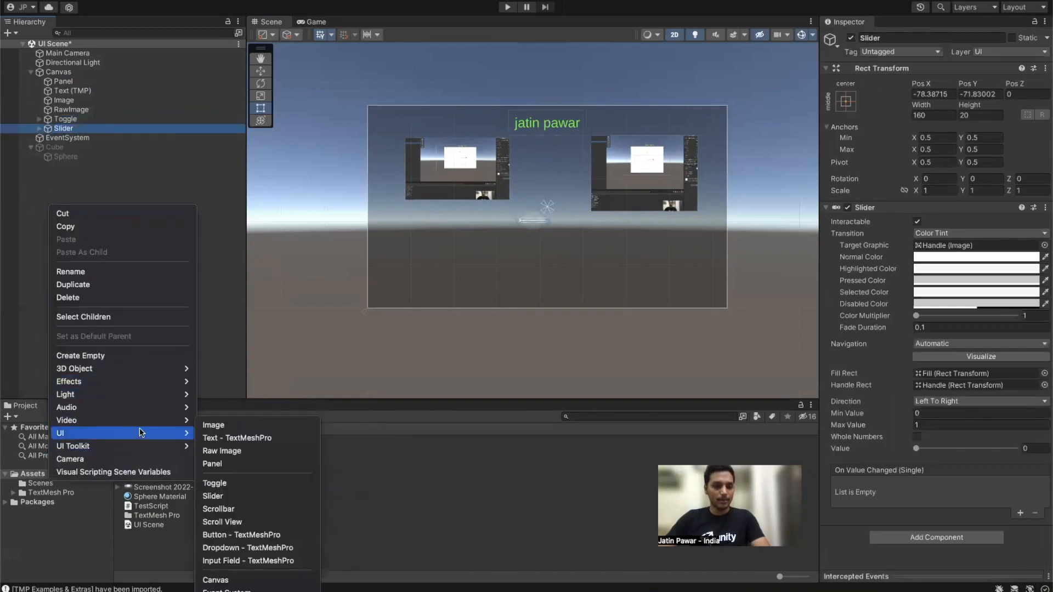
{"action": "left_click", "coordinate": [242, 509]}
{"action": "right_click", "coordinate": [110, 258]}
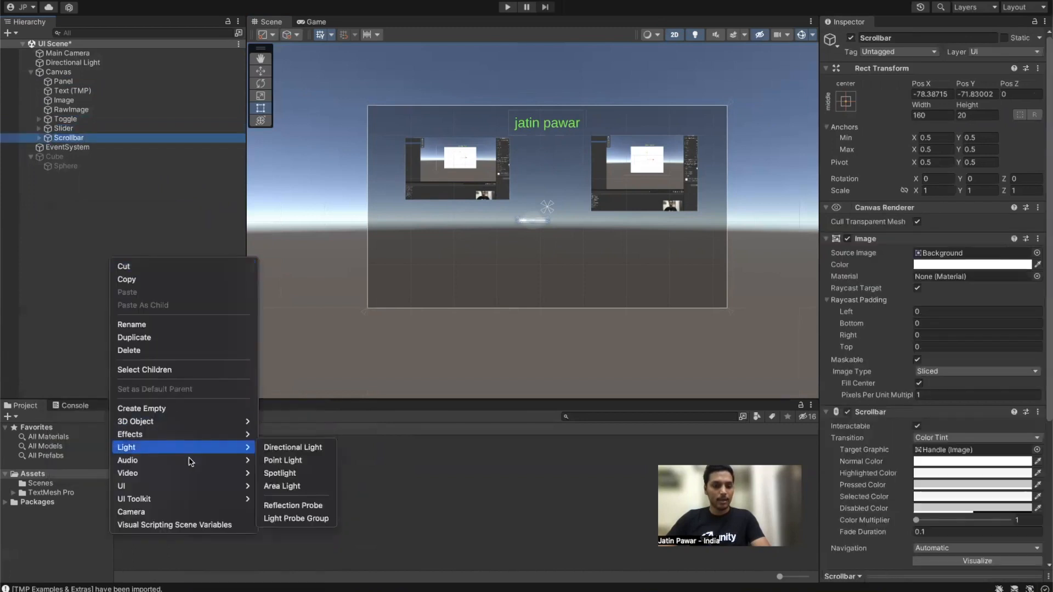
{"action": "mouse_move", "coordinate": [218, 486]}
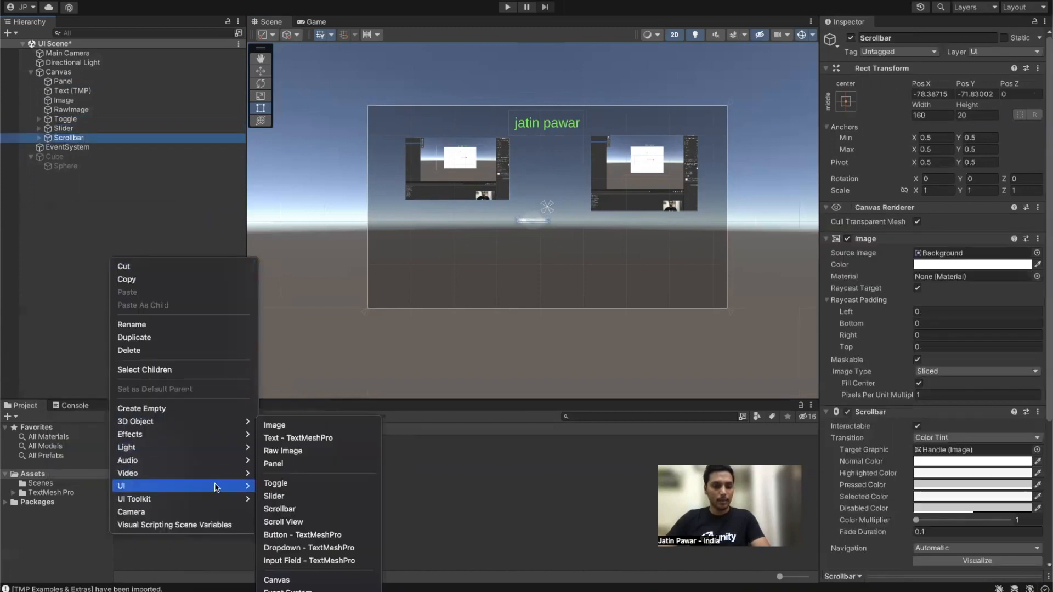
{"action": "left_click", "coordinate": [284, 522]}
Step: Add TextMeshPro Button, Dropdown and Input Field controls to the Canvas
{"action": "right_click", "coordinate": [88, 293]}
{"action": "mouse_move", "coordinate": [196, 518]}
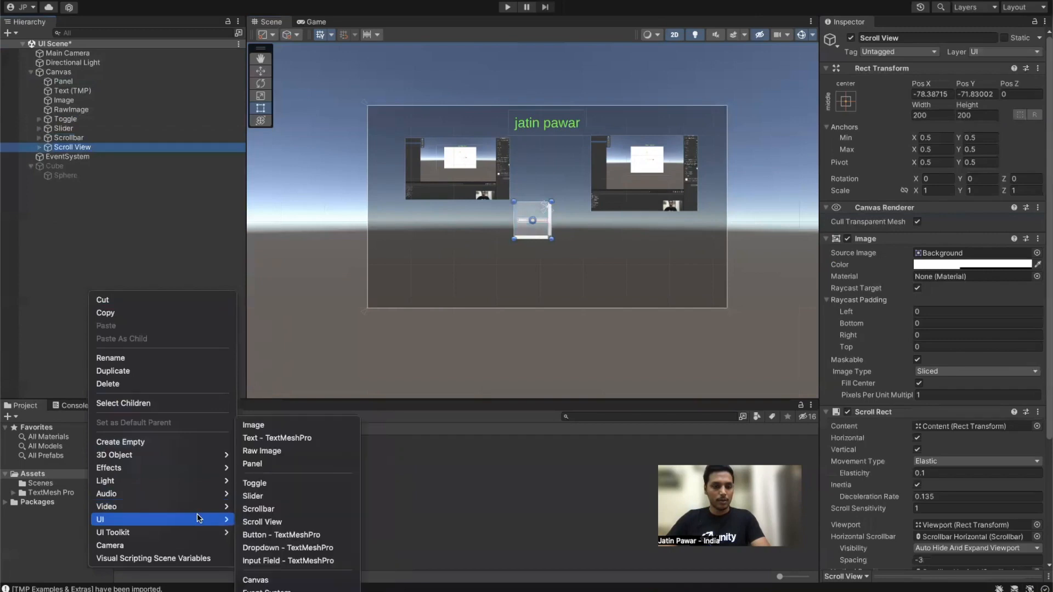
{"action": "left_click", "coordinate": [261, 535]}
{"action": "right_click", "coordinate": [113, 293]}
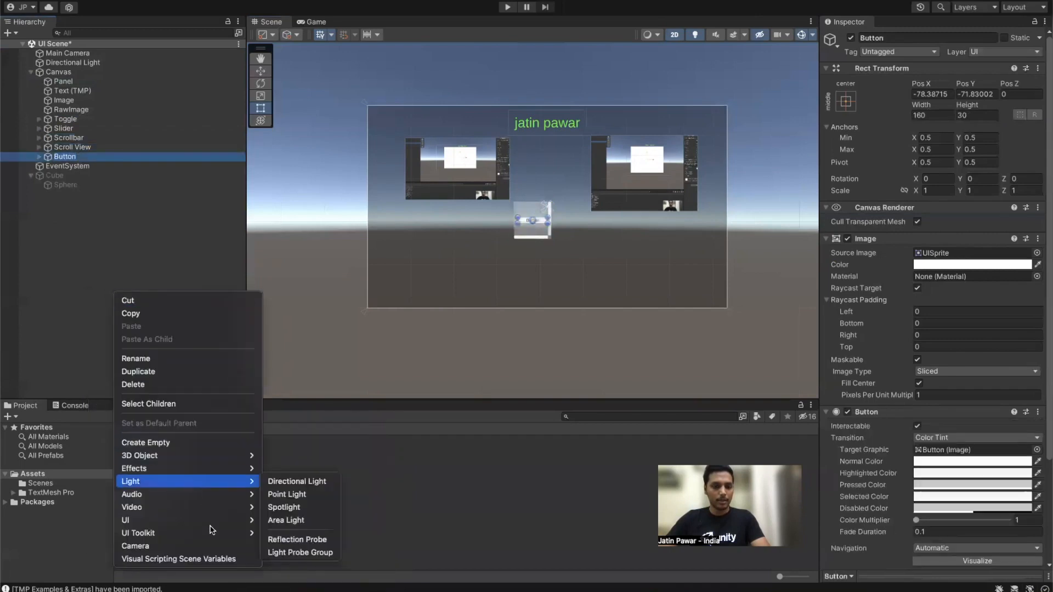
{"action": "mouse_move", "coordinate": [220, 519]}
{"action": "left_click", "coordinate": [299, 546]}
{"action": "right_click", "coordinate": [118, 295]}
{"action": "mouse_move", "coordinate": [241, 518]}
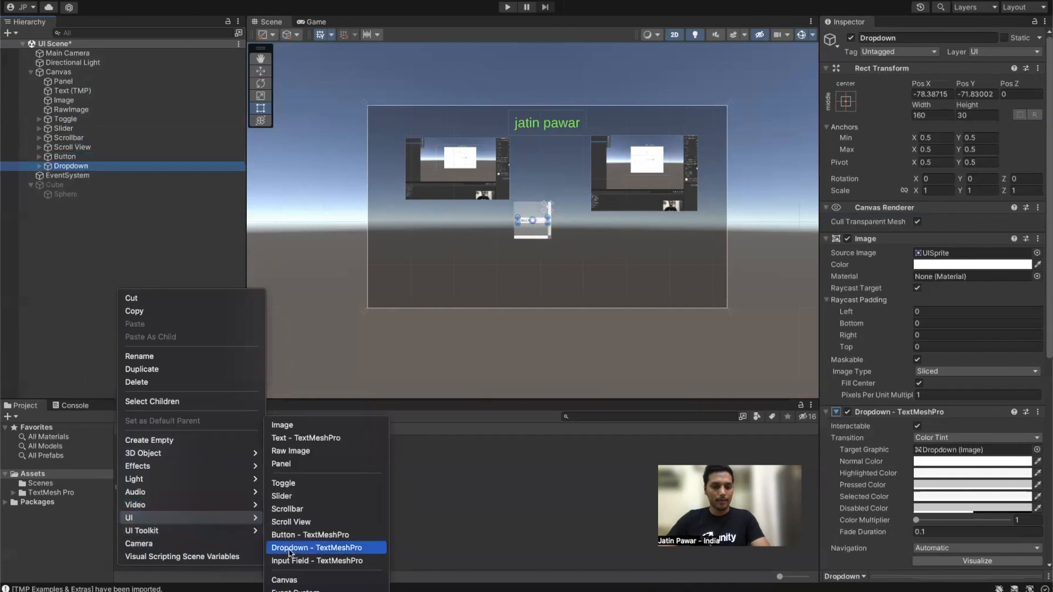
{"action": "left_click", "coordinate": [291, 560]}
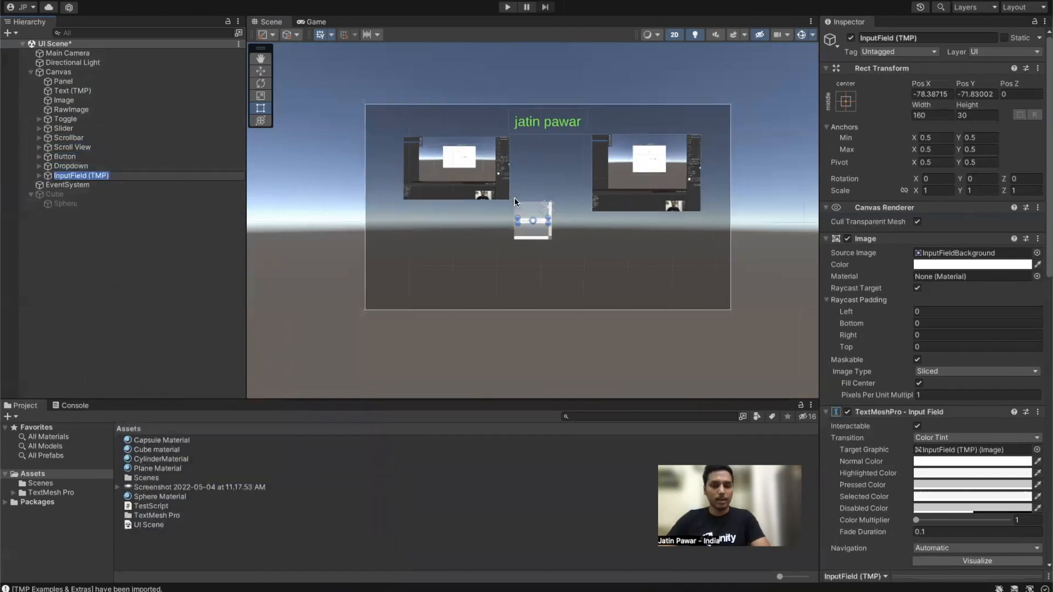
{"action": "scroll", "coordinate": [514, 203], "scroll_direction": "up", "scroll_amount": 10}
Step: Shift all seven controls left with the Move tool, then move Slider through InputField right of the Toggle
{"action": "left_click", "coordinate": [75, 121]}
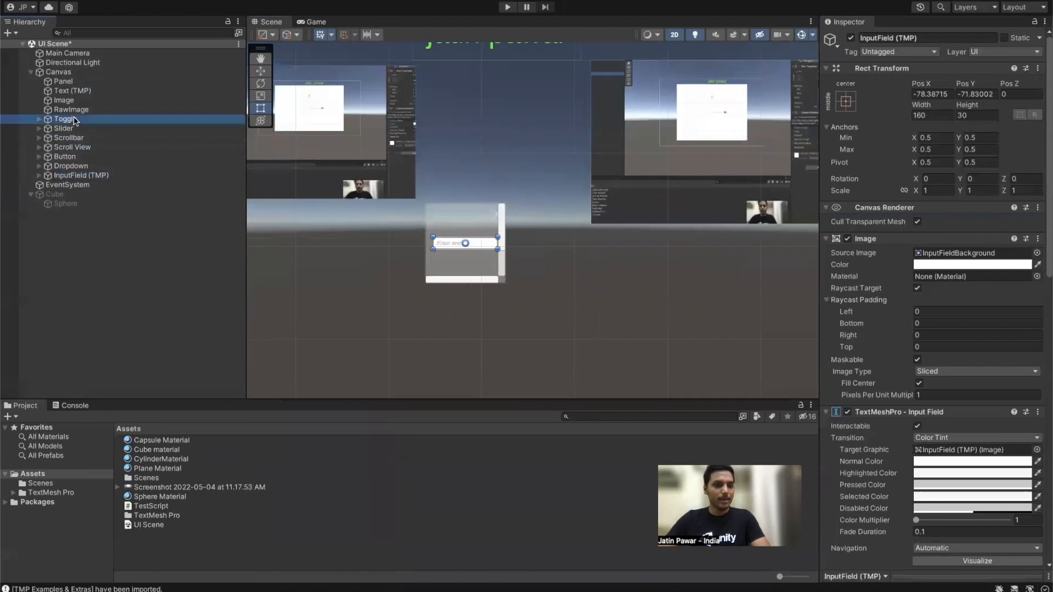
{"action": "left_click", "coordinate": [63, 175], "text": "shift"}
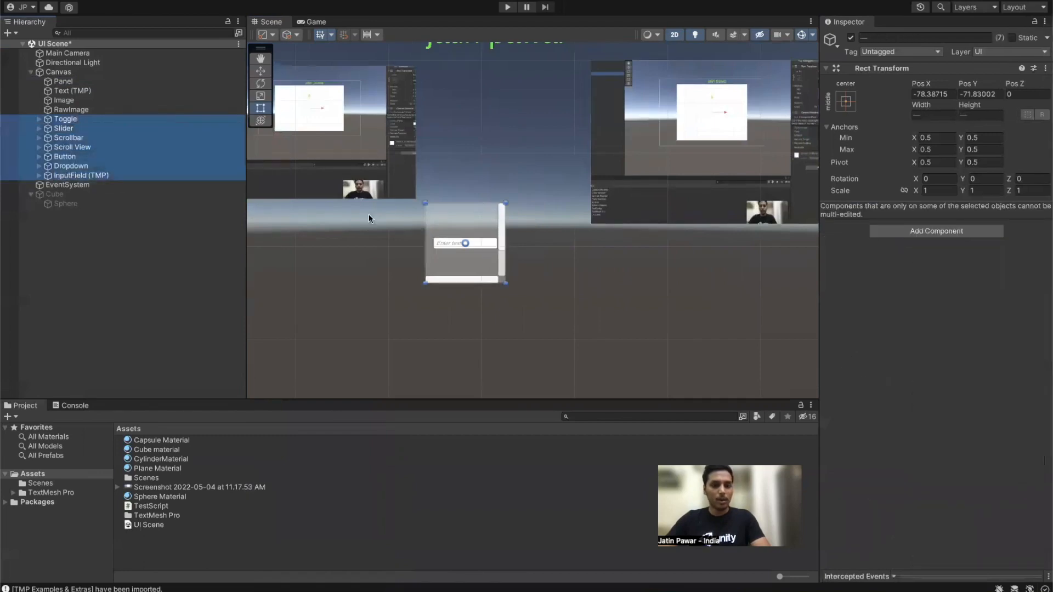
{"action": "key", "text": "w"}
{"action": "left_click_drag", "start_coordinate": [509, 243], "coordinate": [307, 285]}
{"action": "left_click", "coordinate": [65, 119]}
{"action": "scroll", "coordinate": [436, 206], "scroll_direction": "down", "scroll_amount": 3}
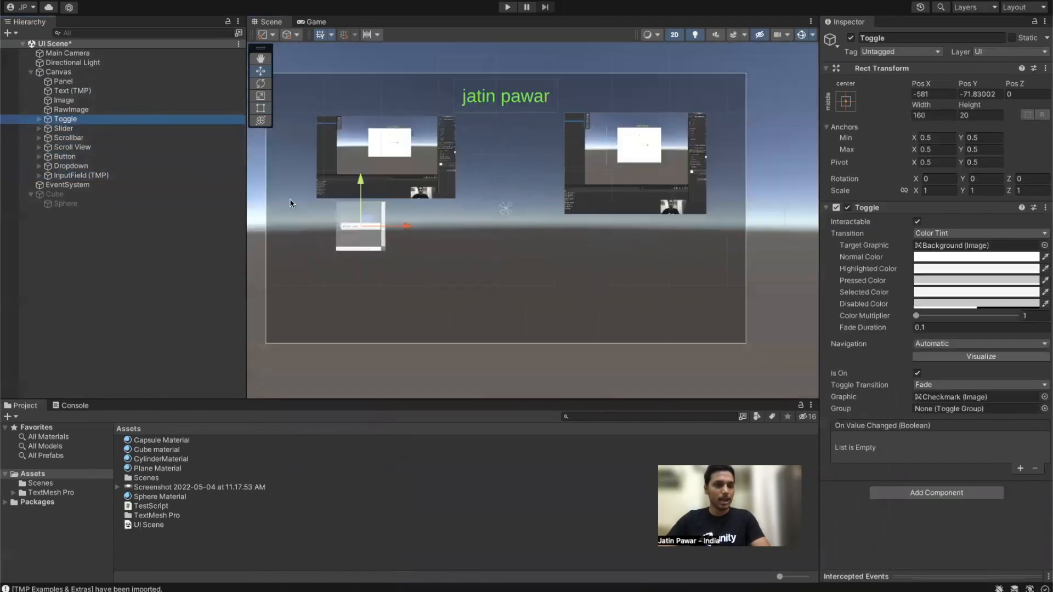
{"action": "left_click", "coordinate": [64, 128]}
{"action": "left_click", "coordinate": [81, 175], "text": "shift"}
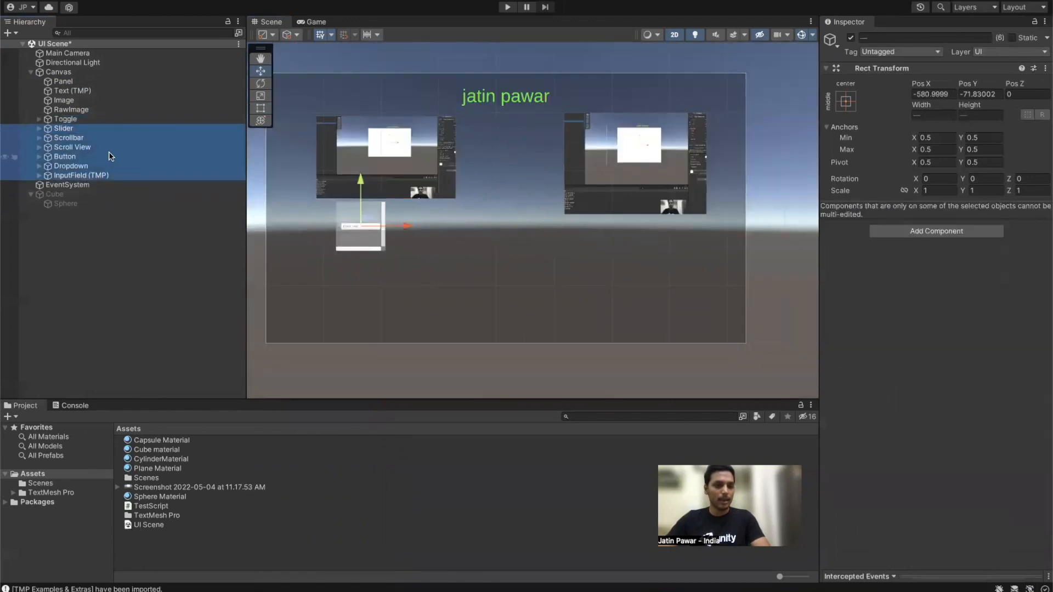
{"action": "left_click_drag", "start_coordinate": [404, 226], "coordinate": [433, 226]}
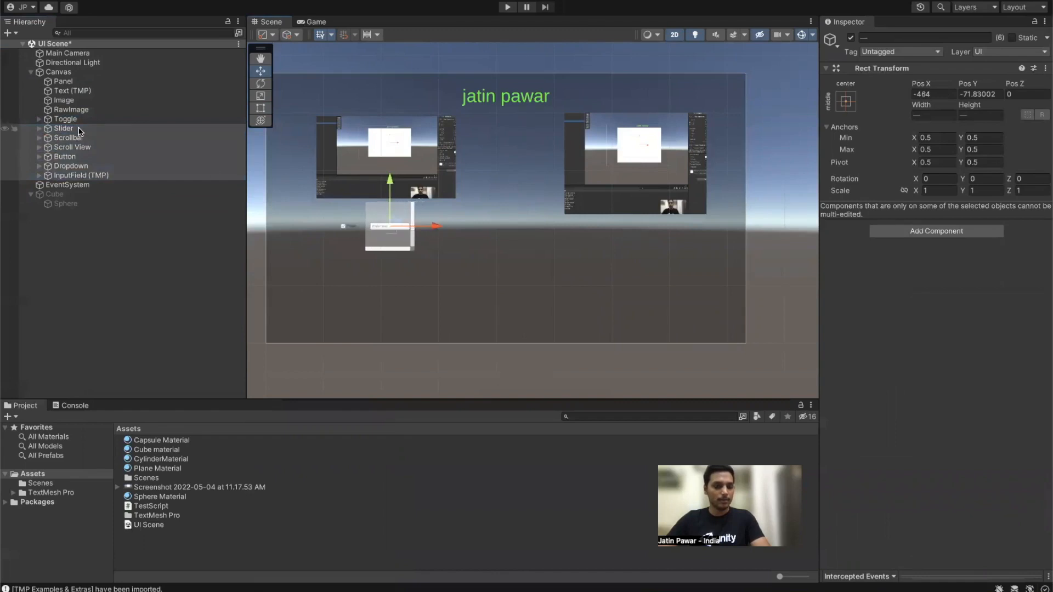
Step: Spread the Scrollbar and Scroll View further right to complete the top row
{"action": "left_click", "coordinate": [79, 130]}
{"action": "left_click", "coordinate": [81, 175]}
{"action": "left_click", "coordinate": [69, 138], "text": "shift"}
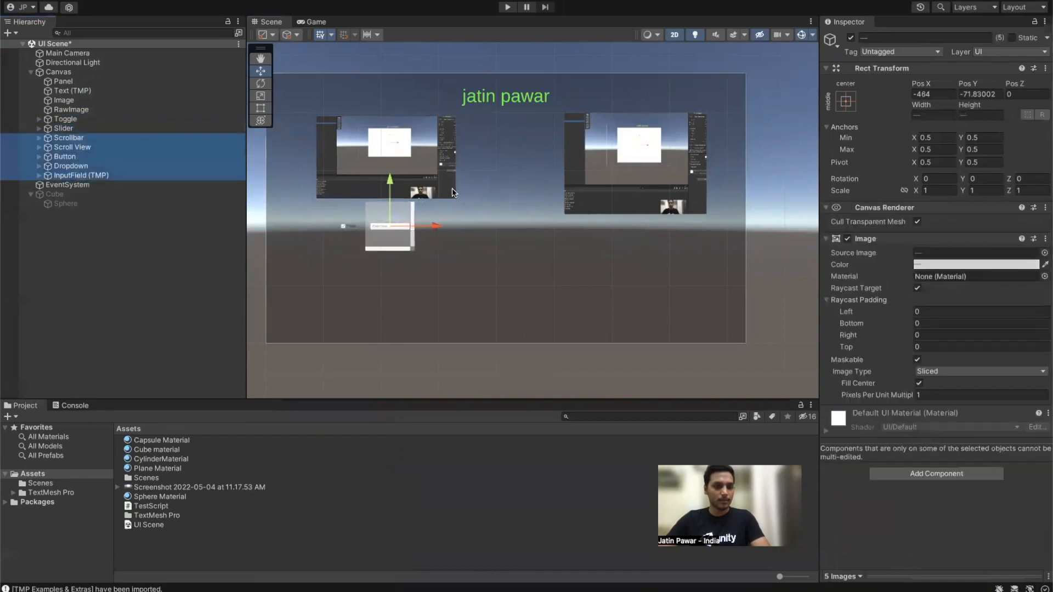
{"action": "left_click_drag", "start_coordinate": [437, 226], "coordinate": [550, 222]}
{"action": "left_click", "coordinate": [92, 148]}
{"action": "left_click", "coordinate": [85, 176], "text": "shift"}
{"action": "left_click", "coordinate": [81, 175]}
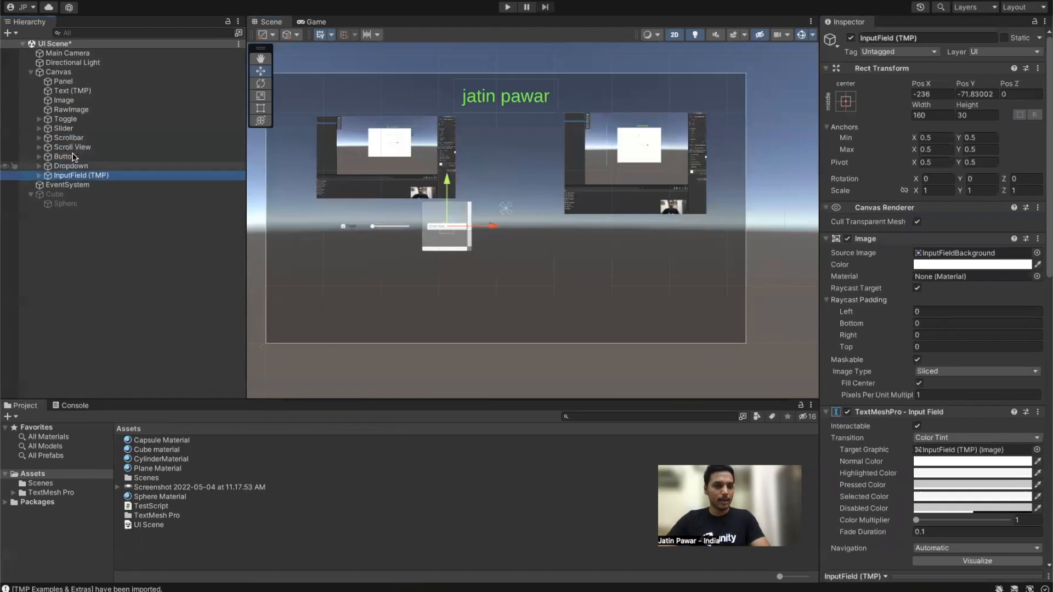
{"action": "left_click", "coordinate": [71, 147], "text": "shift"}
{"action": "left_click_drag", "start_coordinate": [494, 231], "coordinate": [557, 227]}
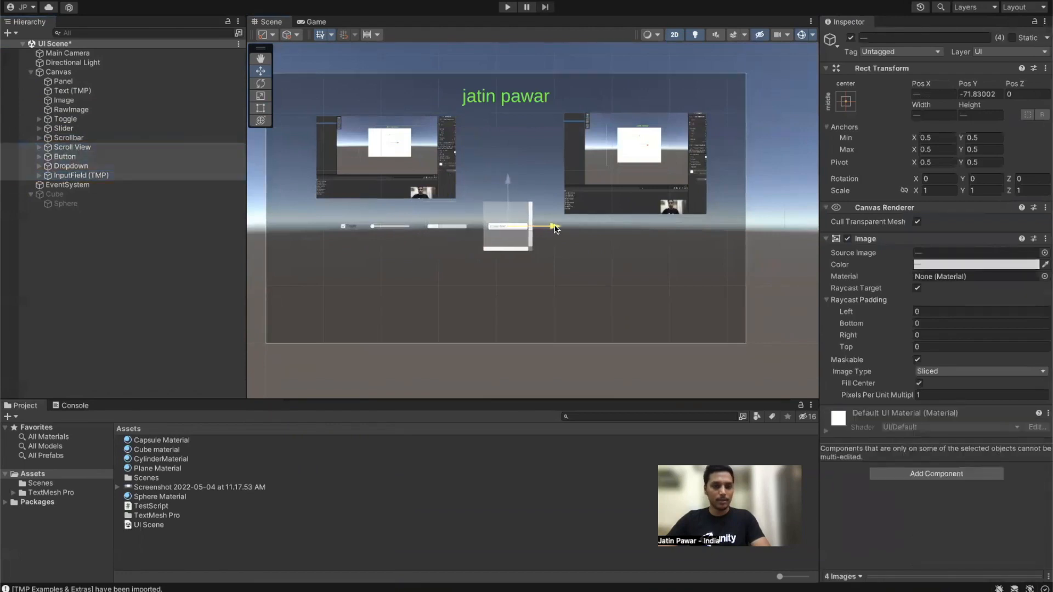
Step: Line up the Button, Dropdown and Input Field side by side at Pos Y -243
{"action": "left_click", "coordinate": [88, 157]}
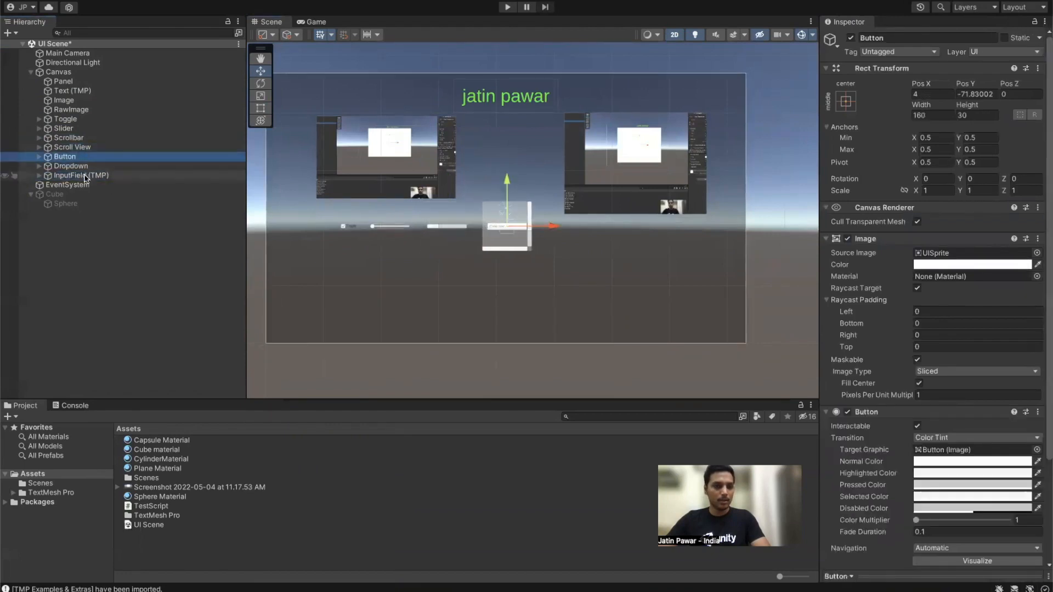
{"action": "left_click", "coordinate": [90, 176], "text": "shift"}
{"action": "left_click_drag", "start_coordinate": [548, 226], "coordinate": [608, 243]}
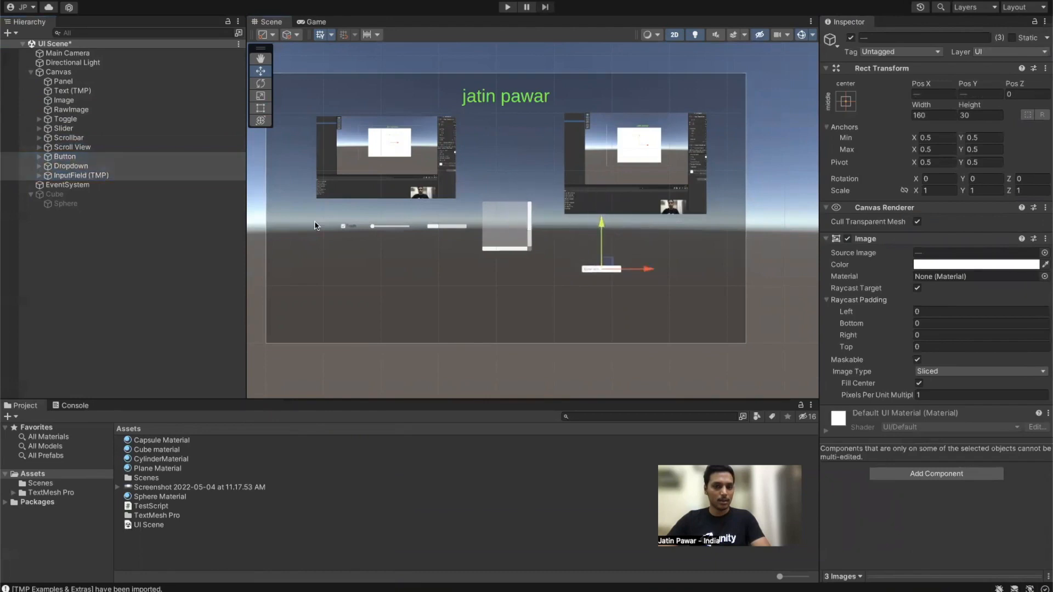
{"action": "left_click", "coordinate": [75, 167]}
{"action": "left_click", "coordinate": [81, 175], "text": "shift"}
{"action": "left_click_drag", "start_coordinate": [649, 270], "coordinate": [570, 280]}
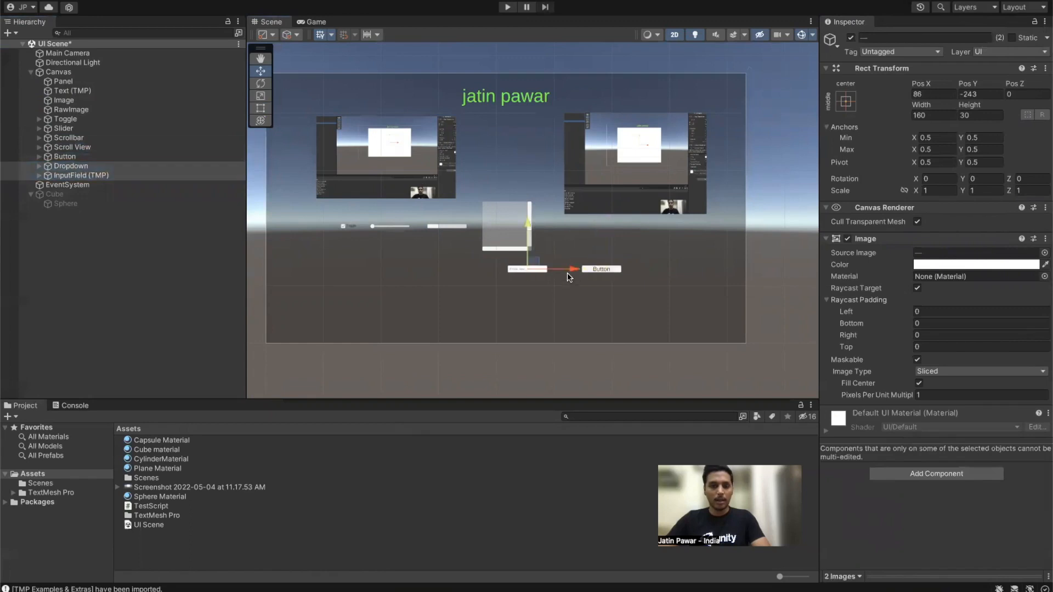
{"action": "left_click", "coordinate": [61, 176]}
{"action": "left_click_drag", "start_coordinate": [553, 272], "coordinate": [478, 291]}
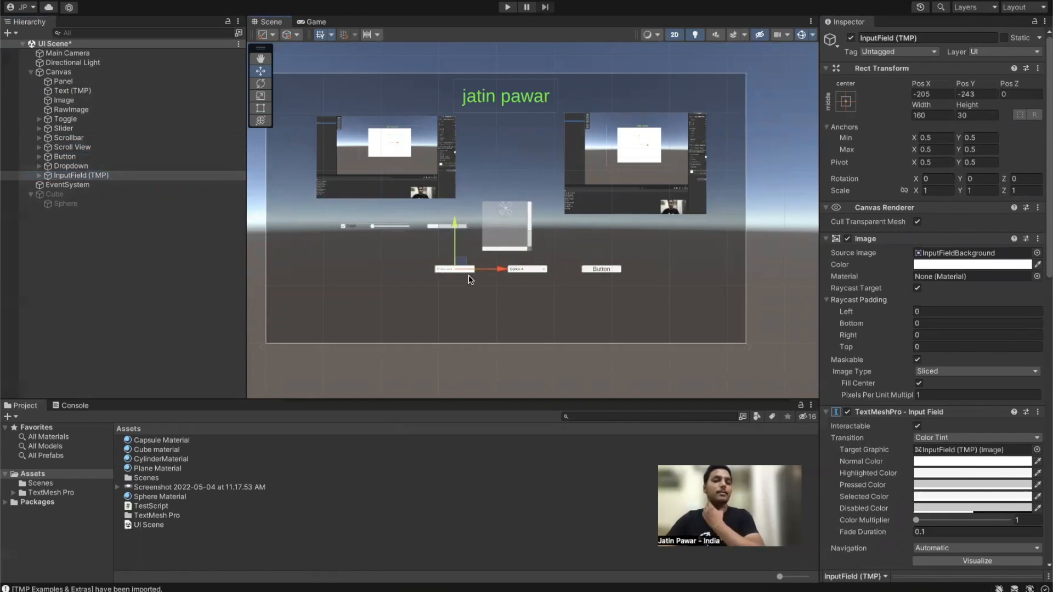
{"action": "left_click", "coordinate": [65, 119]}
{"action": "key", "text": "f"}
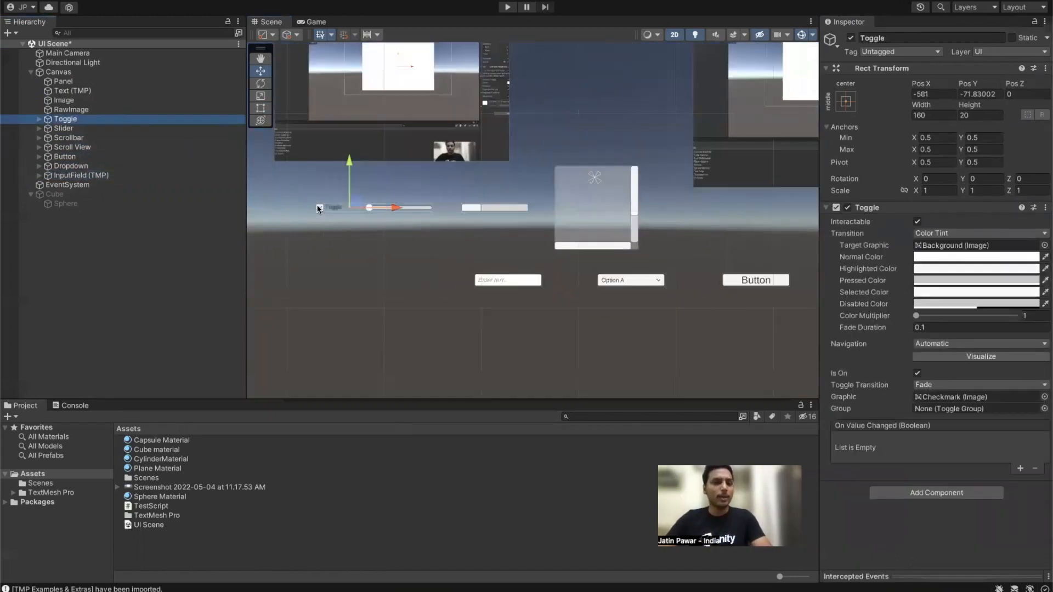
{"action": "scroll", "coordinate": [326, 195], "scroll_direction": "up", "scroll_amount": 2}
{"action": "left_click", "coordinate": [316, 22]}
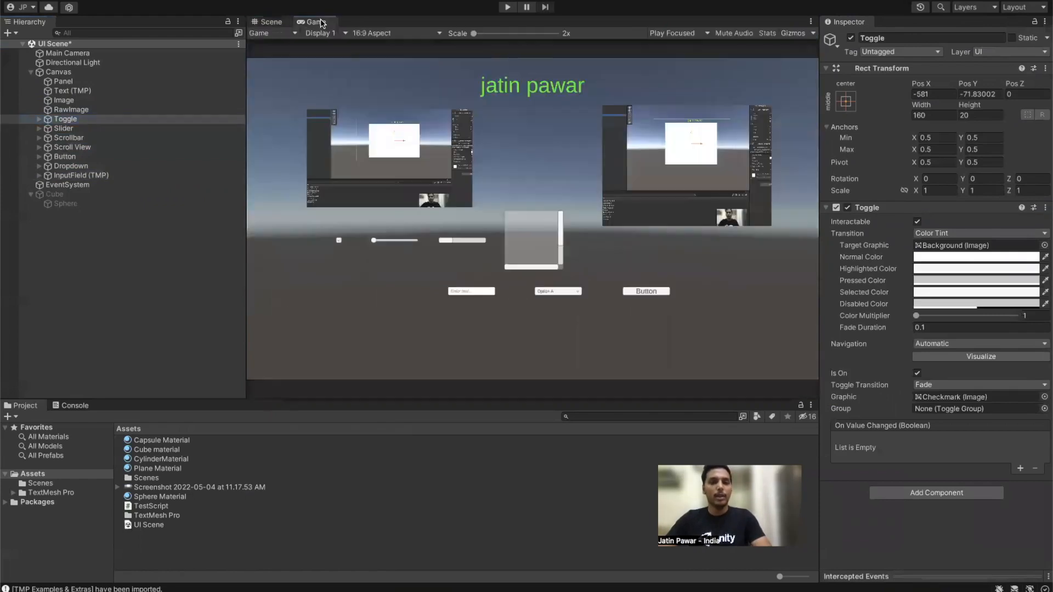
{"action": "left_click", "coordinate": [263, 22]}
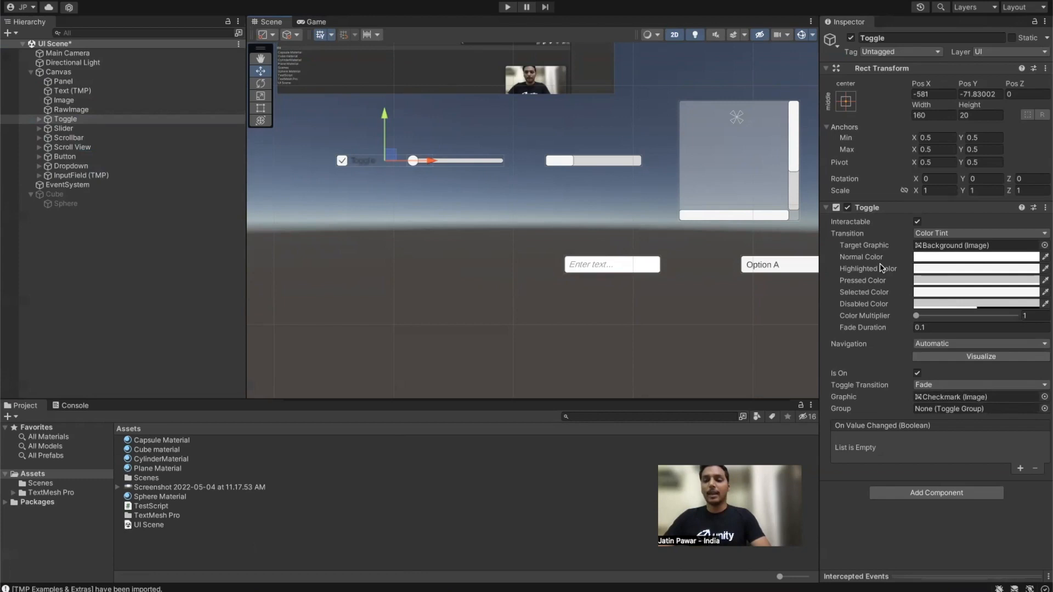
Step: Set the Toggle's Normal tint to red, Highlighted to green and Pressed to yellow
{"action": "left_click", "coordinate": [927, 261]}
{"action": "left_click_drag", "start_coordinate": [993, 337], "coordinate": [993, 302]}
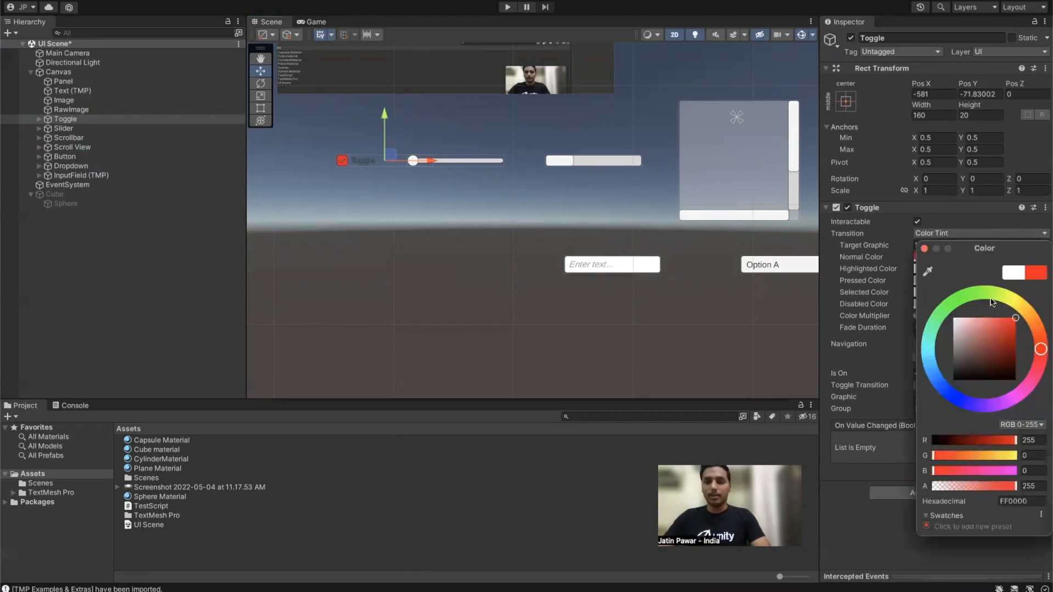
{"action": "left_click", "coordinate": [925, 249]}
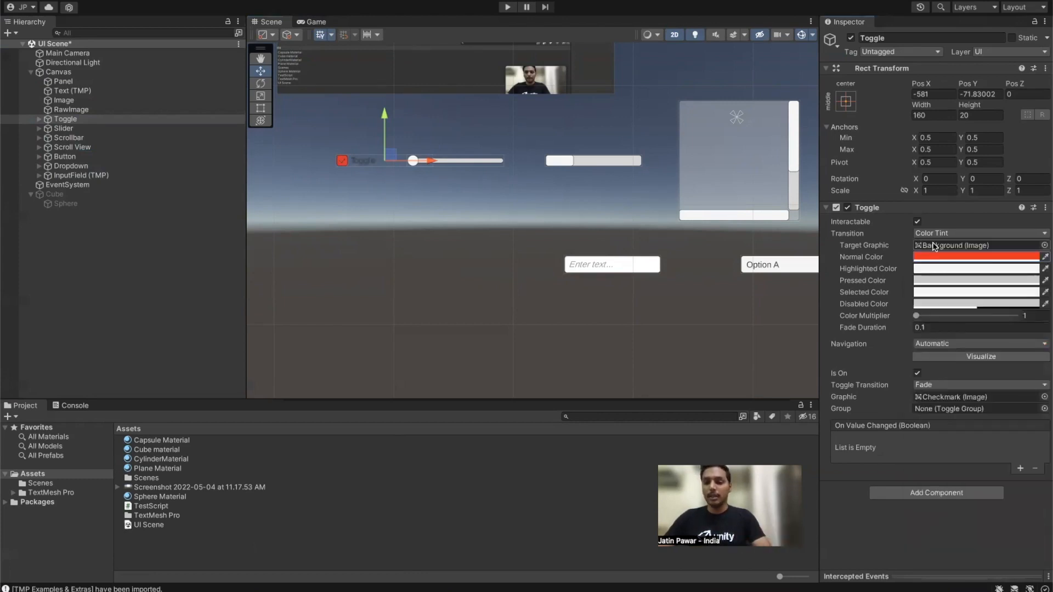
{"action": "left_click", "coordinate": [937, 270]}
{"action": "left_click", "coordinate": [960, 310]}
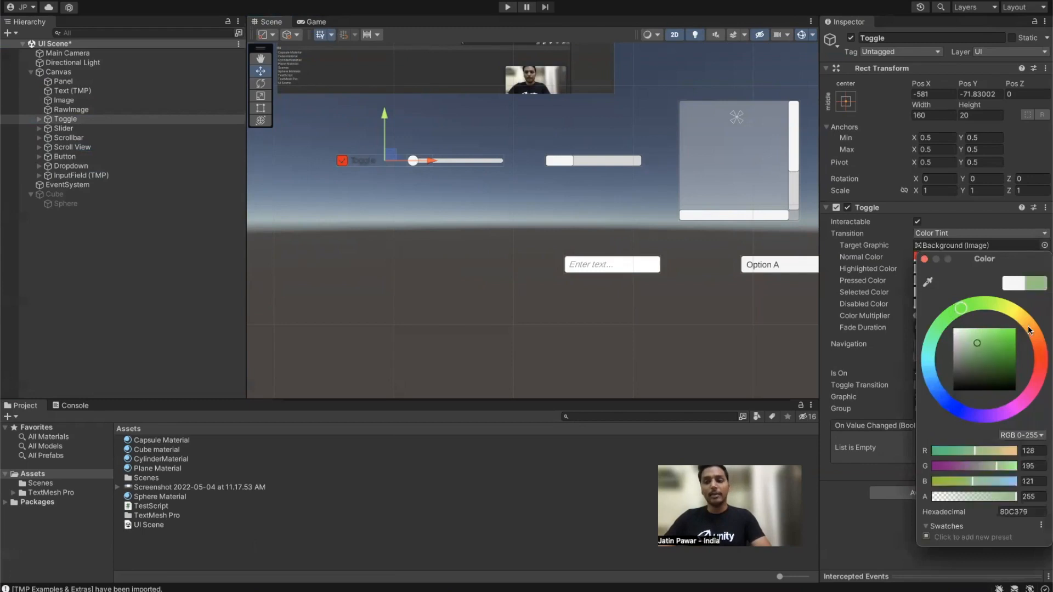
{"action": "left_click", "coordinate": [925, 259]}
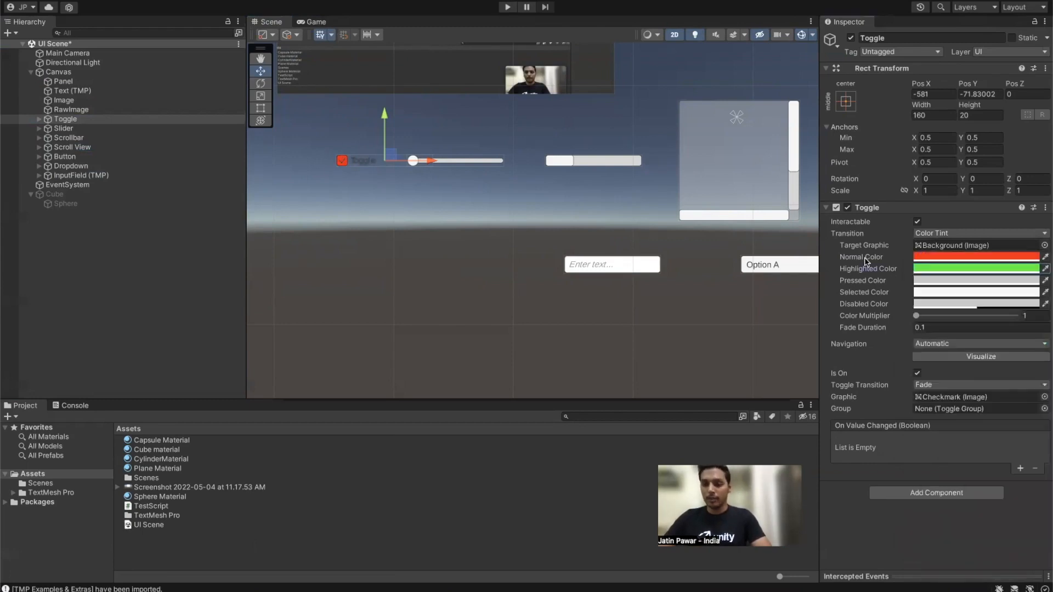
{"action": "left_click", "coordinate": [927, 281]}
{"action": "left_click_drag", "start_coordinate": [1004, 318], "coordinate": [1016, 341]}
{"action": "left_click", "coordinate": [925, 272]}
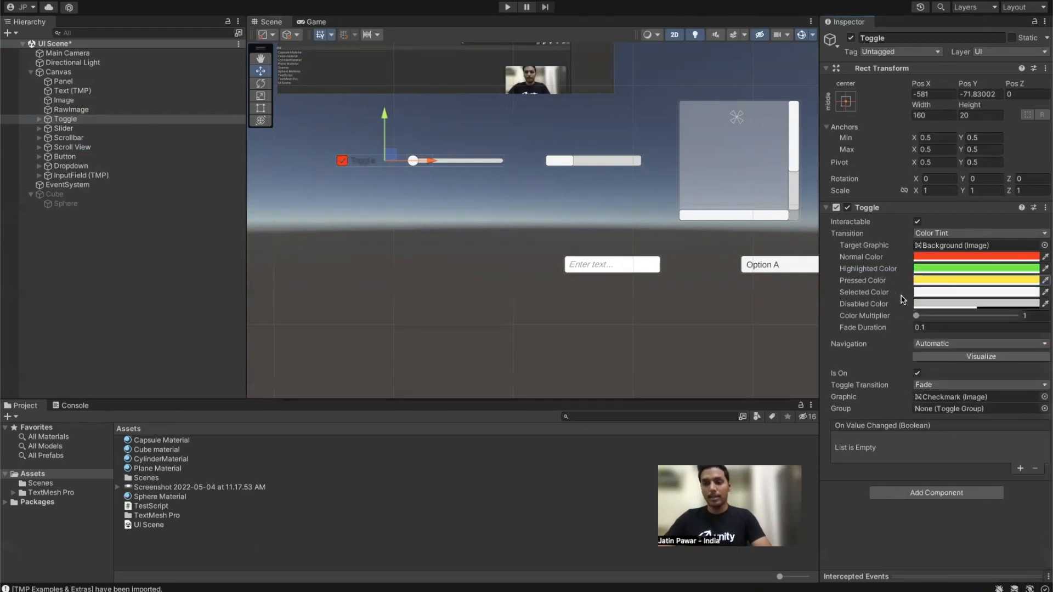
Step: Set the Toggle's Selected tint to orange and Disabled to cyan, then enter Play mode
{"action": "left_click", "coordinate": [925, 292]}
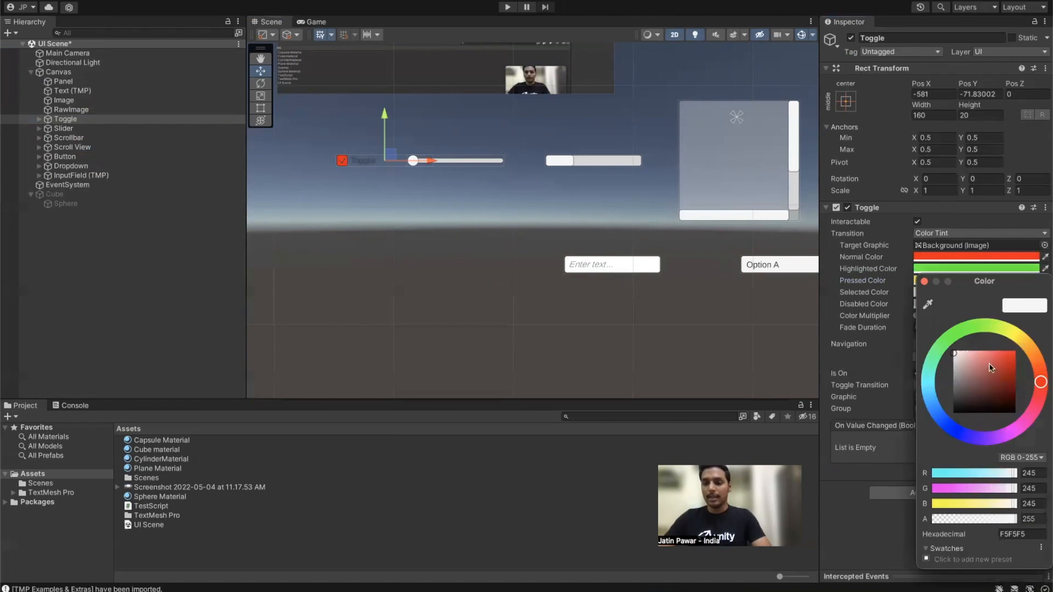
{"action": "left_click_drag", "start_coordinate": [1019, 340], "coordinate": [1032, 351]}
{"action": "left_click", "coordinate": [1016, 352]}
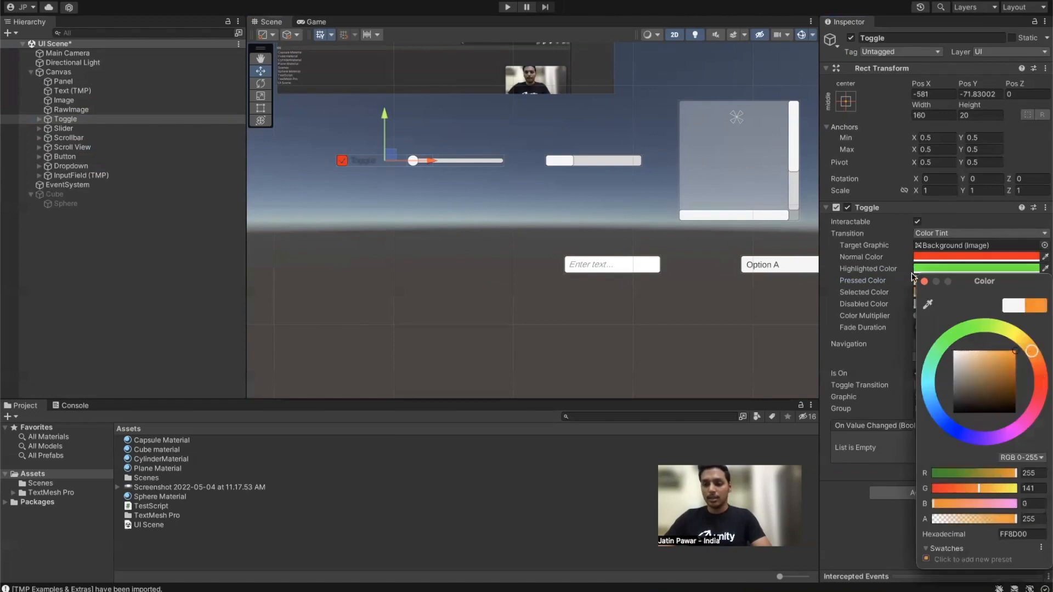
{"action": "left_click", "coordinate": [925, 282]}
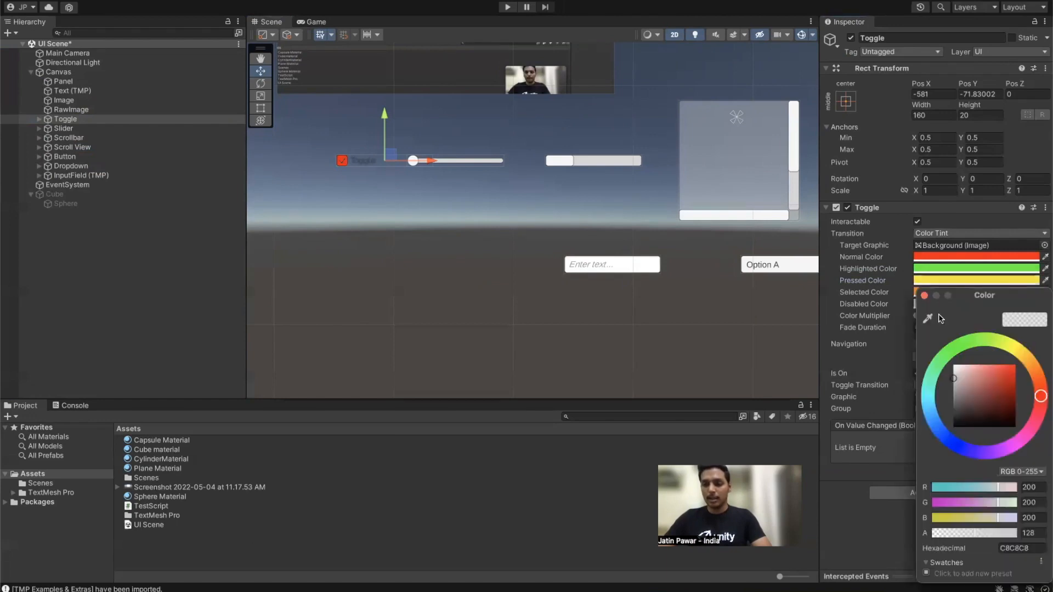
{"action": "left_click", "coordinate": [930, 410]}
{"action": "left_click", "coordinate": [1016, 365]}
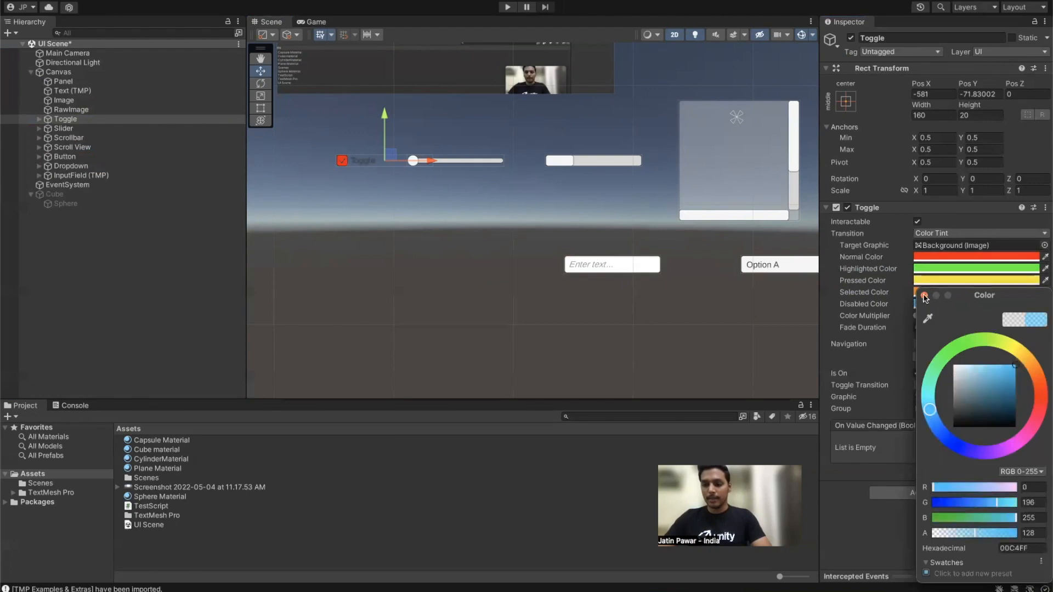
{"action": "left_click", "coordinate": [924, 295]}
{"action": "left_click", "coordinate": [507, 7]}
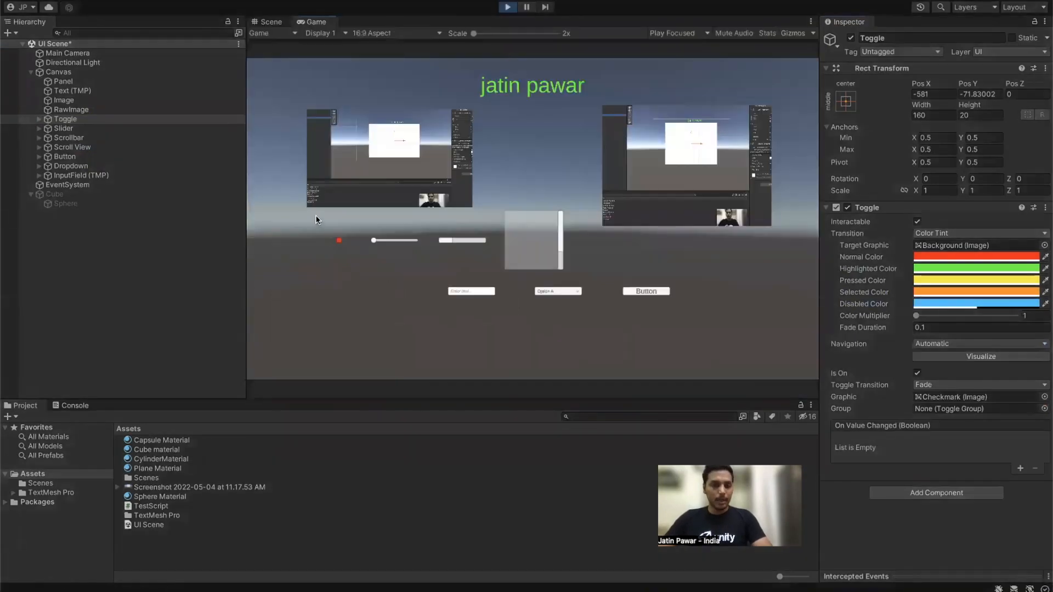
Step: Zoom the Game view out to show the whole UI, then click the Toggle until it ends switched off
{"action": "left_click", "coordinate": [507, 34]}
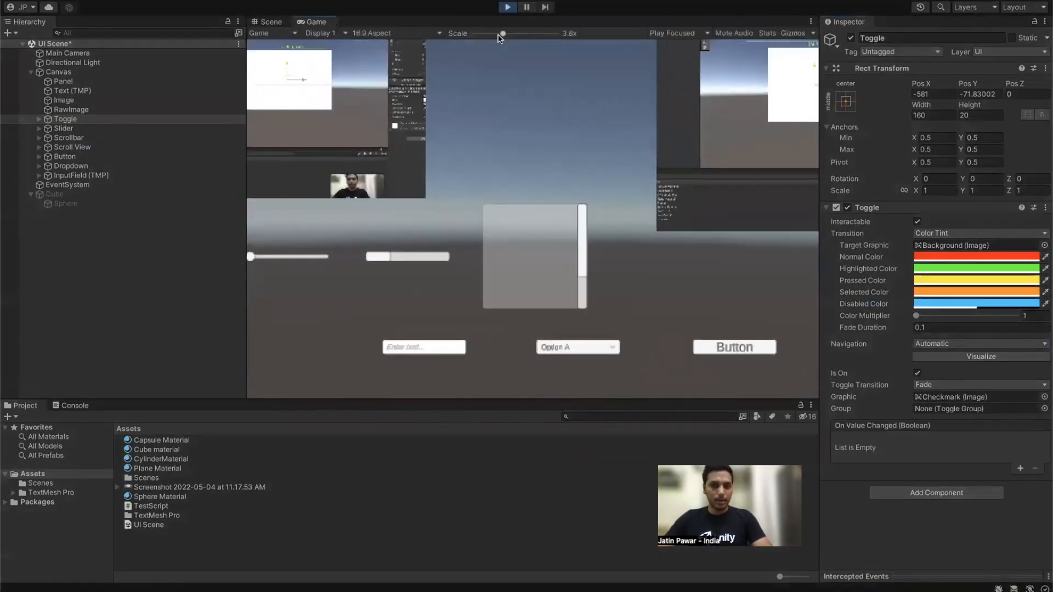
{"action": "left_click_drag", "start_coordinate": [507, 34], "coordinate": [480, 34]}
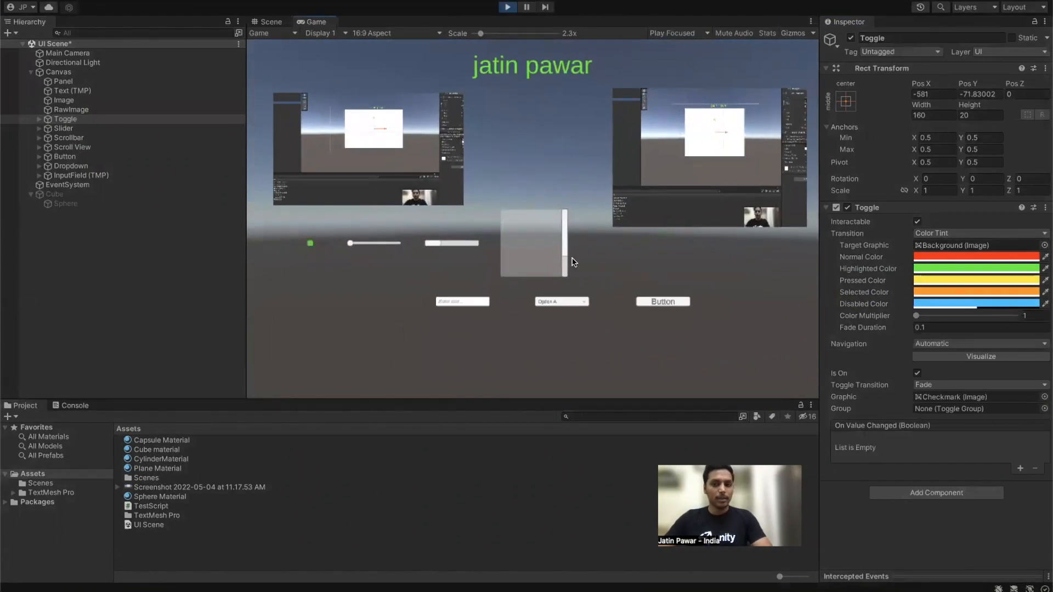
{"action": "left_click", "coordinate": [310, 245]}
{"action": "left_click", "coordinate": [311, 244]}
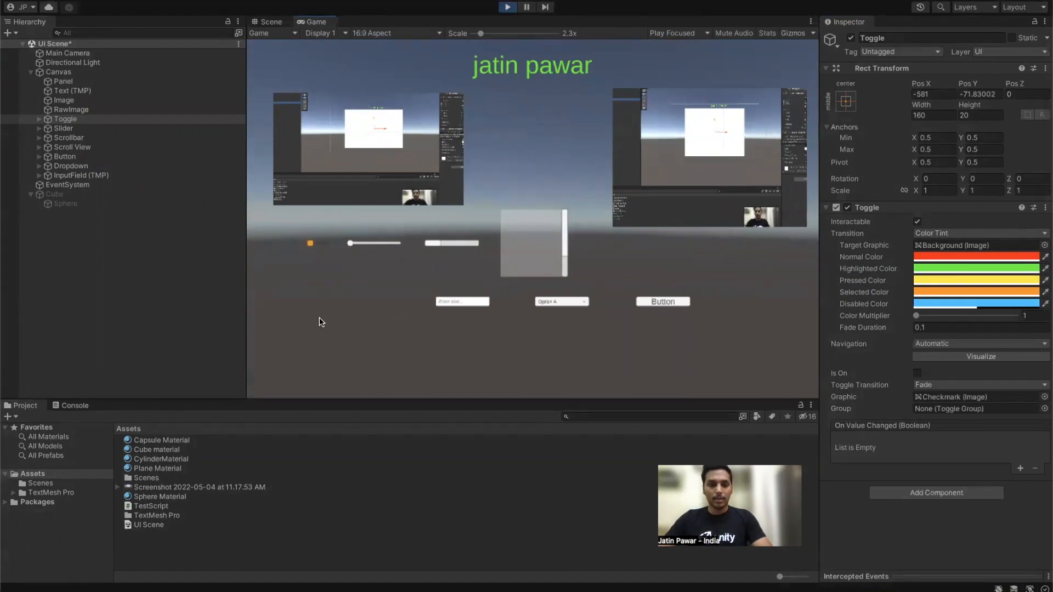
{"action": "left_click", "coordinate": [310, 244]}
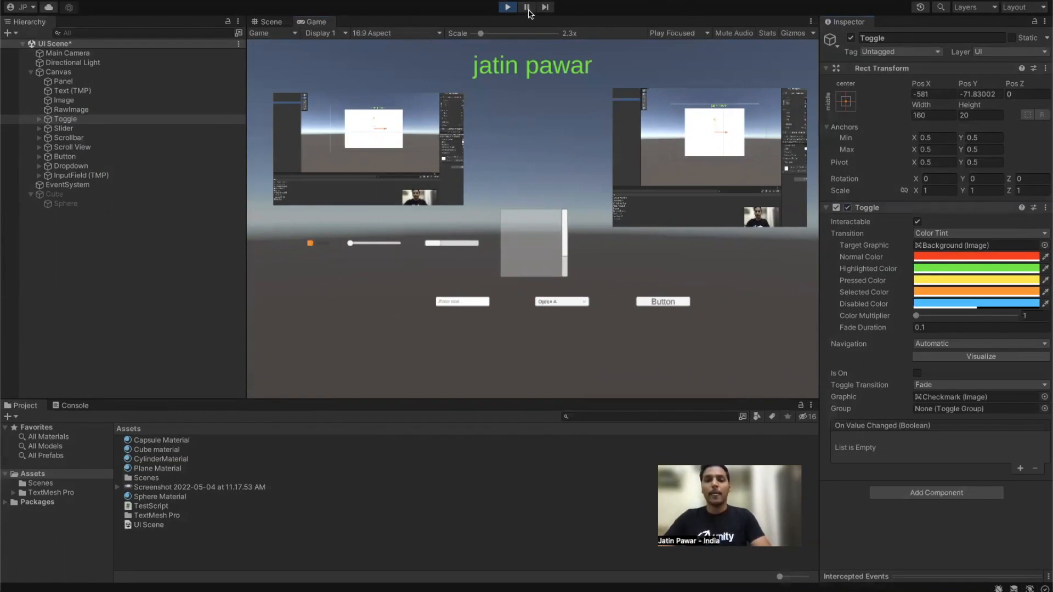
Step: Exit Play mode and set the Slider's Direction to Bottom To Top
{"action": "left_click", "coordinate": [508, 7]}
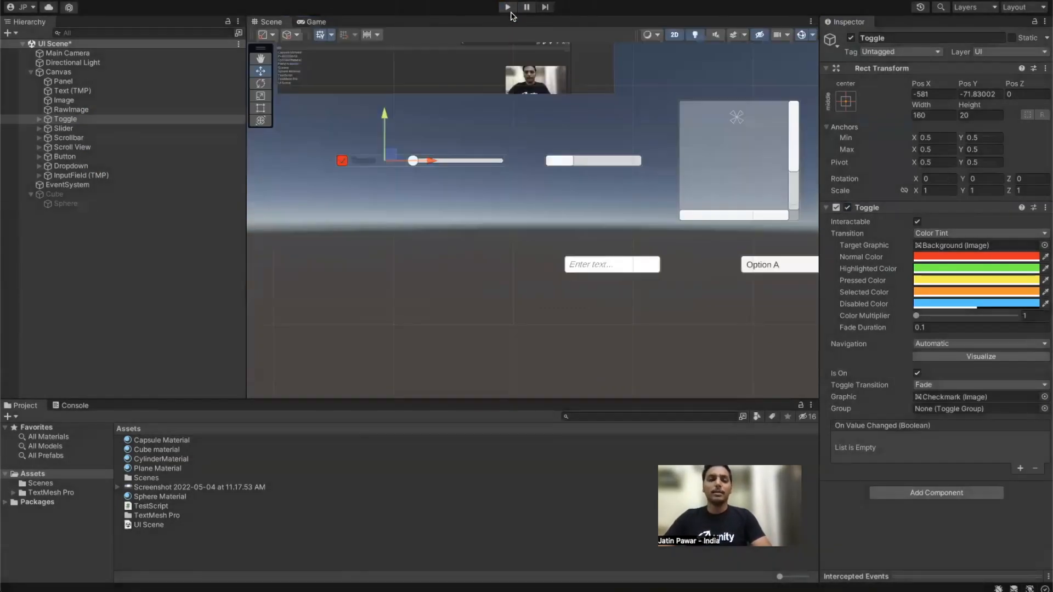
{"action": "left_click", "coordinate": [69, 137]}
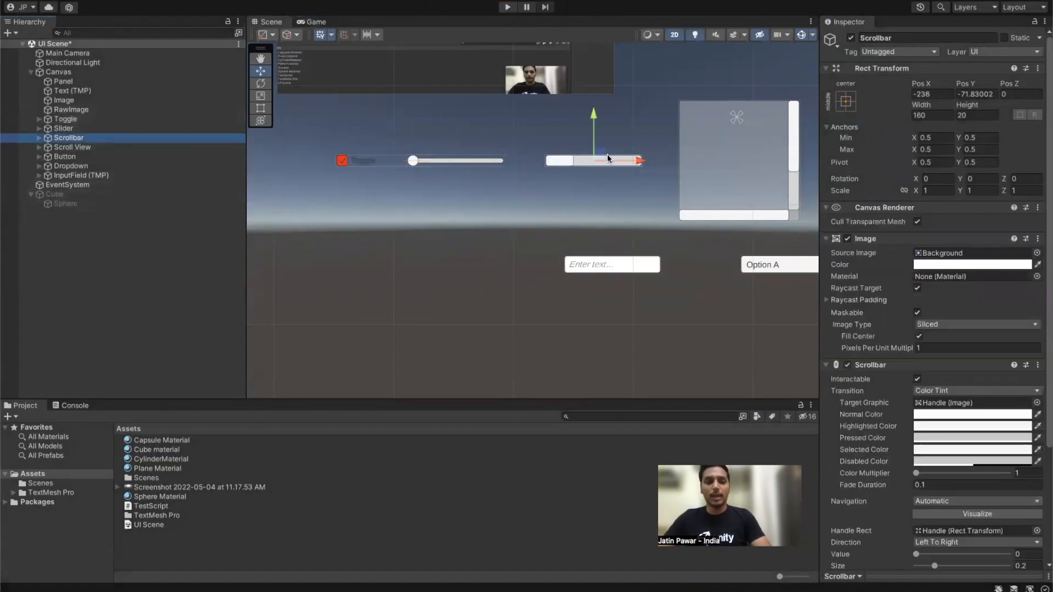
{"action": "left_click", "coordinate": [164, 147]}
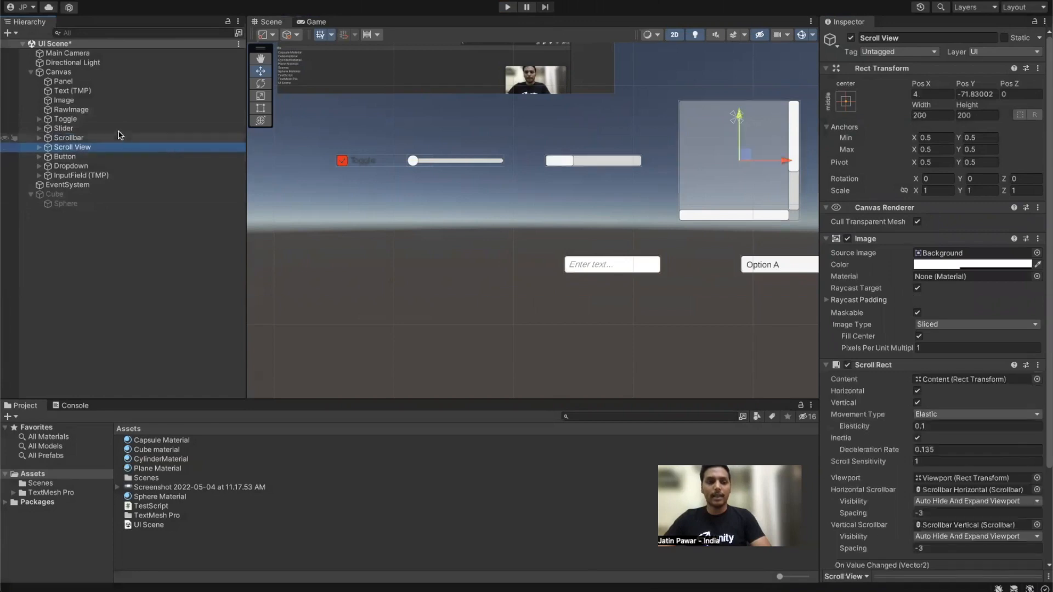
{"action": "left_click", "coordinate": [109, 129]}
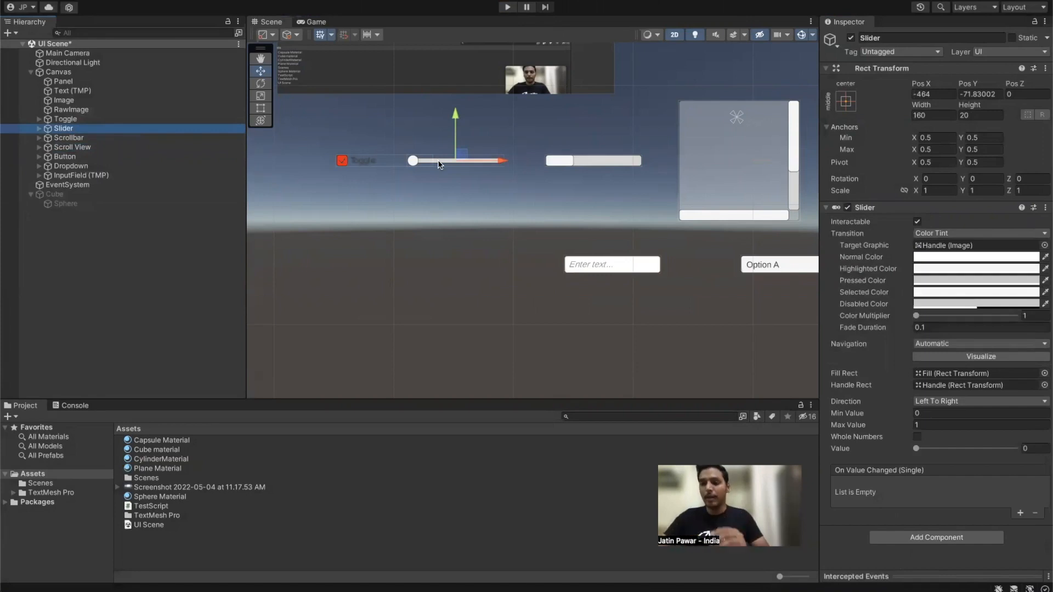
{"action": "left_click", "coordinate": [935, 402]}
{"action": "left_click", "coordinate": [933, 414]}
{"action": "left_click", "coordinate": [933, 401]}
{"action": "left_click", "coordinate": [933, 414]}
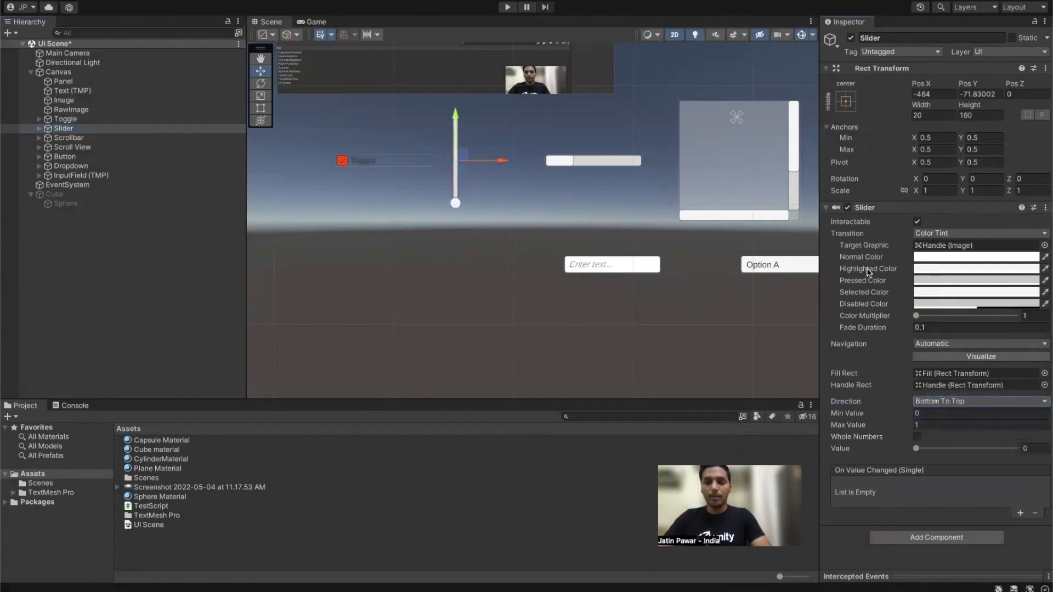
Step: Inspect the Scrollbar, Scroll View and Canvas, switching to the Rotate tool
{"action": "left_click", "coordinate": [106, 138]}
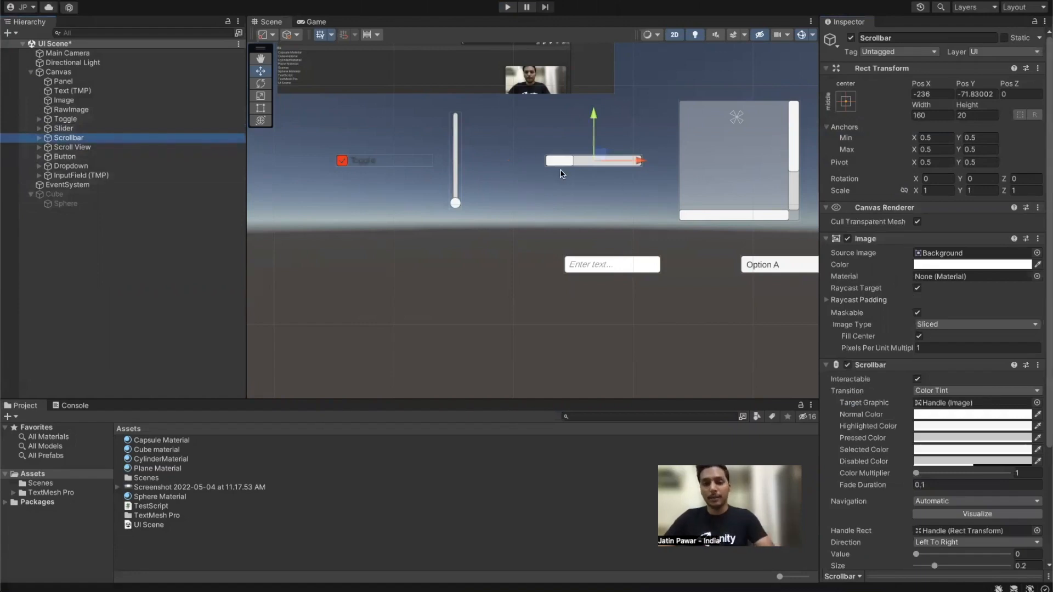
{"action": "left_click", "coordinate": [157, 148]}
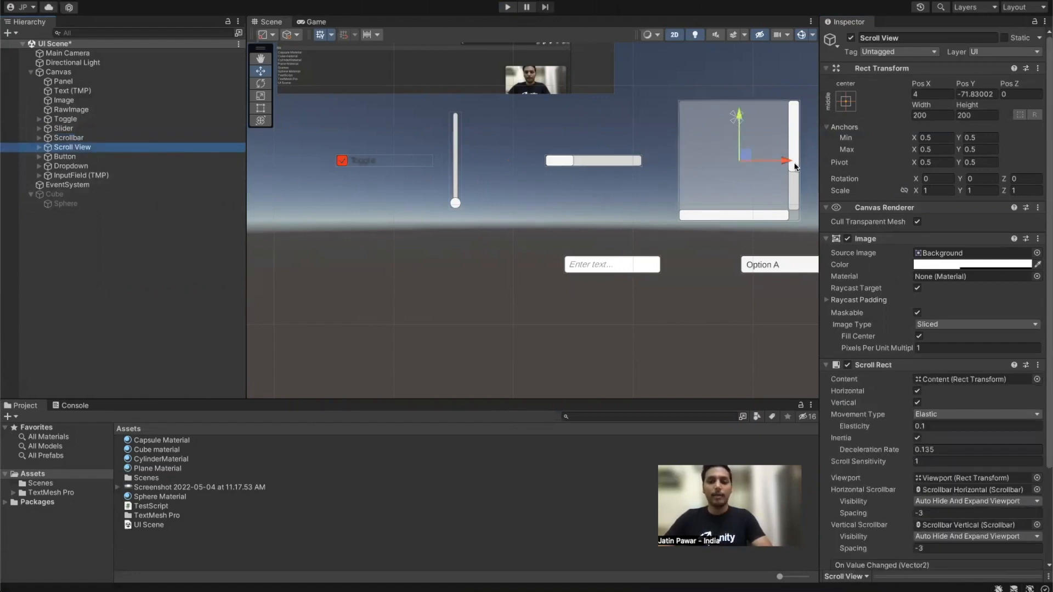
{"action": "left_click", "coordinate": [713, 217]}
{"action": "key", "text": "e"}
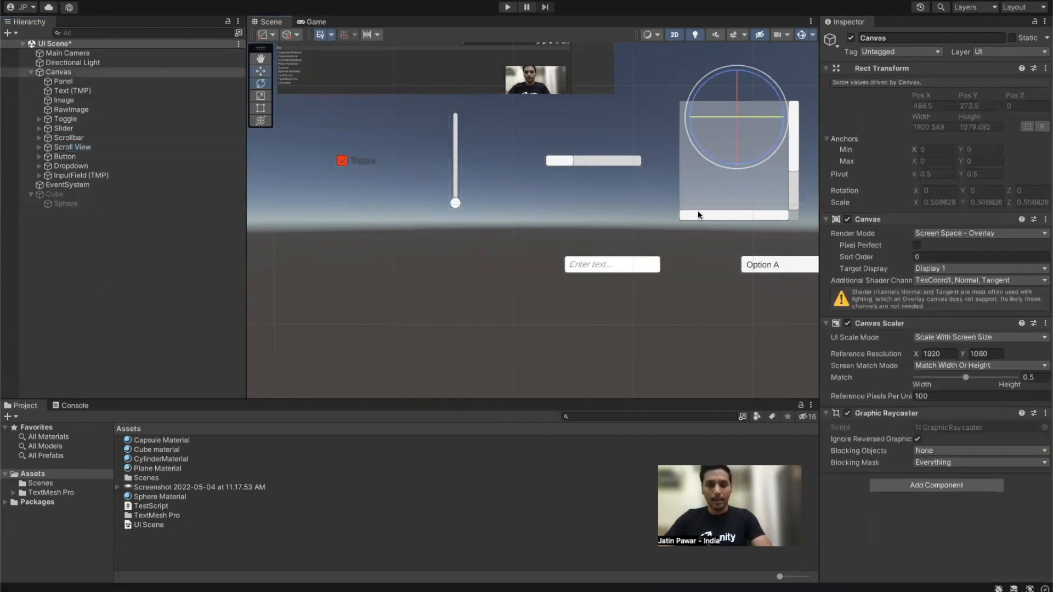
{"action": "left_click", "coordinate": [692, 203]}
Step: Select the Scroll View, try resizing it with the Rect tool, and undo the resize
{"action": "left_click", "coordinate": [690, 206]}
{"action": "left_click", "coordinate": [691, 203]}
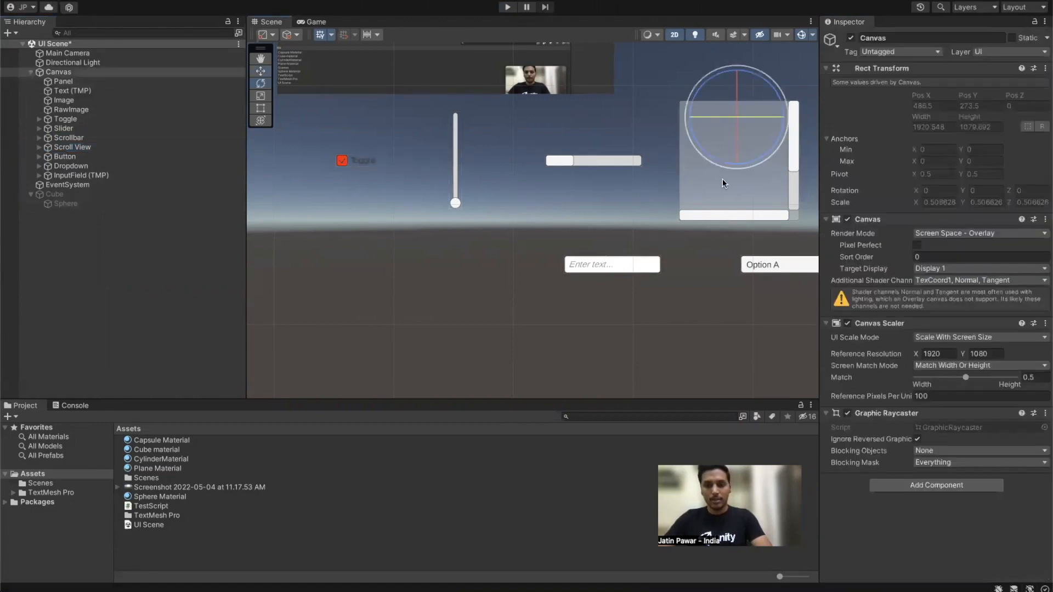
{"action": "left_click", "coordinate": [722, 183]}
{"action": "left_click", "coordinate": [164, 146]}
{"action": "key", "text": "t"}
{"action": "left_click_drag", "start_coordinate": [679, 218], "coordinate": [294, 367]}
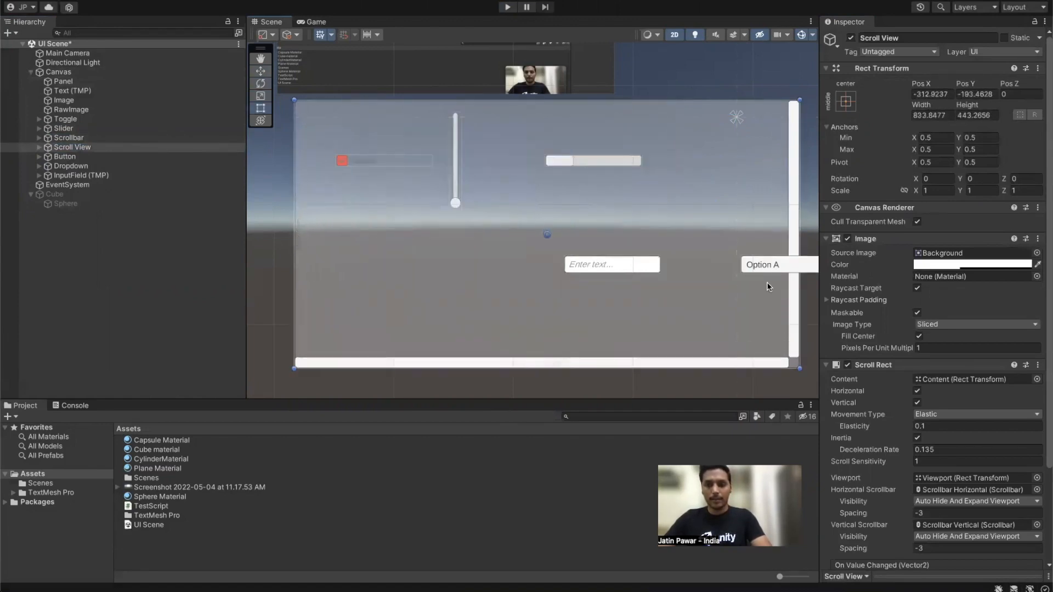
{"action": "key", "text": "ctrl+z"}
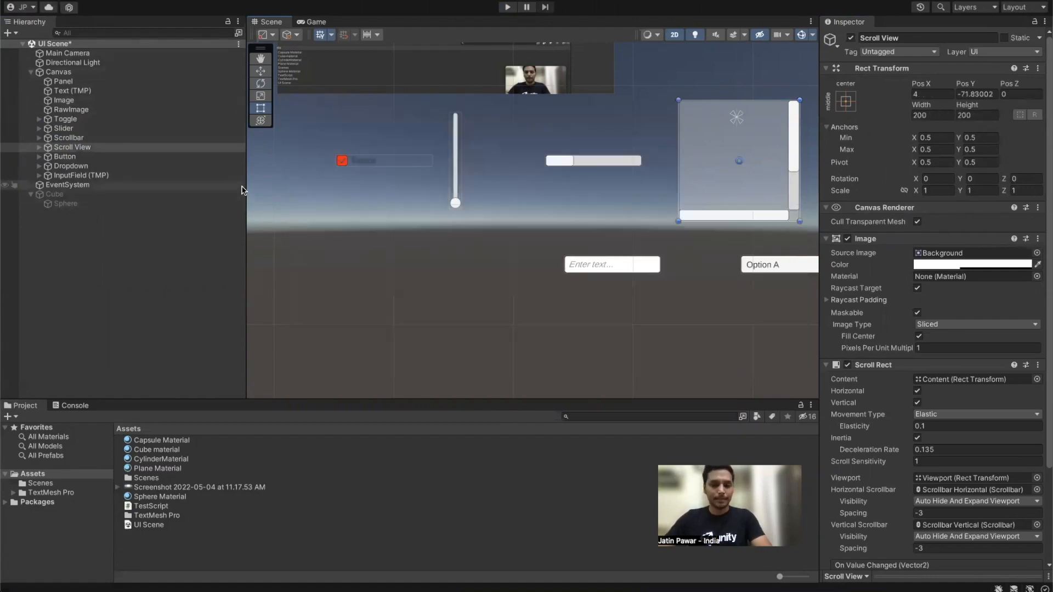
Step: Set the Button's Image colour to red
{"action": "left_click", "coordinate": [73, 157]}
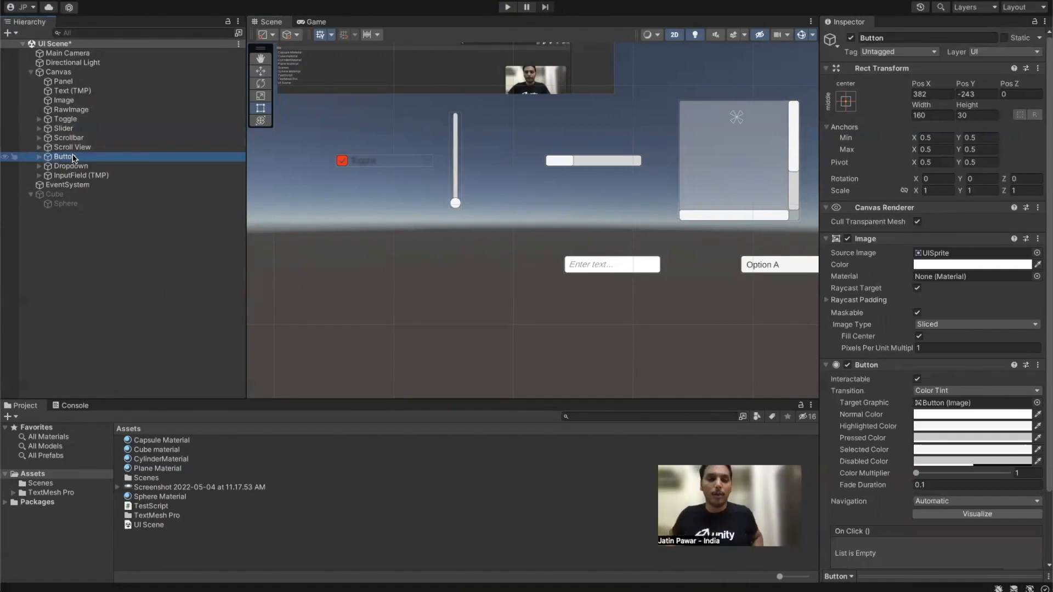
{"action": "middle_click_drag", "start_coordinate": [693, 116], "coordinate": [372, 121]}
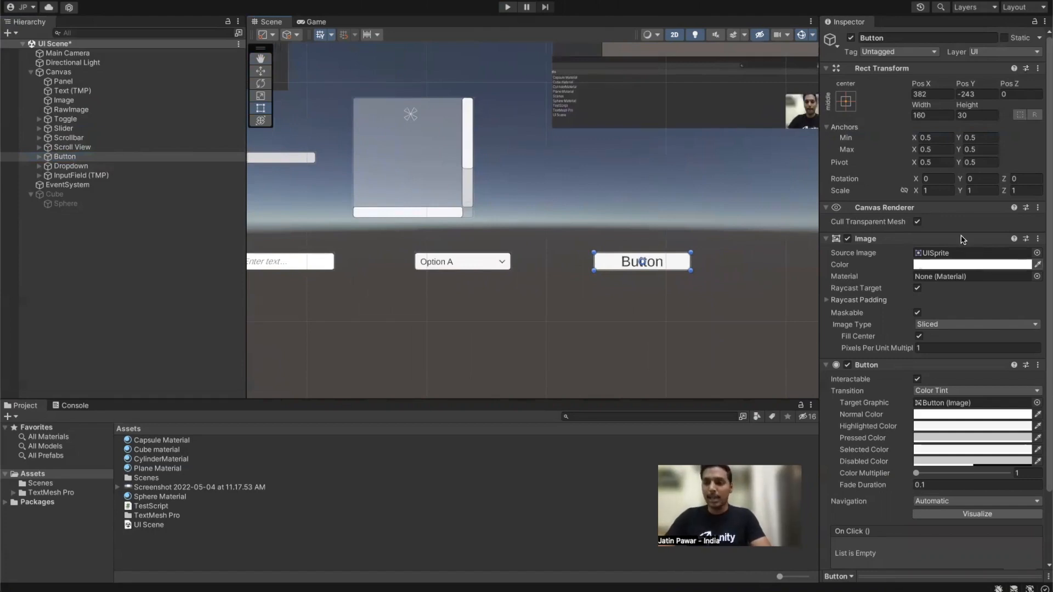
{"action": "left_click", "coordinate": [953, 266]}
{"action": "left_click_drag", "start_coordinate": [988, 340], "coordinate": [1011, 328]}
{"action": "left_click", "coordinate": [924, 258]}
{"action": "scroll", "coordinate": [938, 308], "scroll_direction": "down", "scroll_amount": 3}
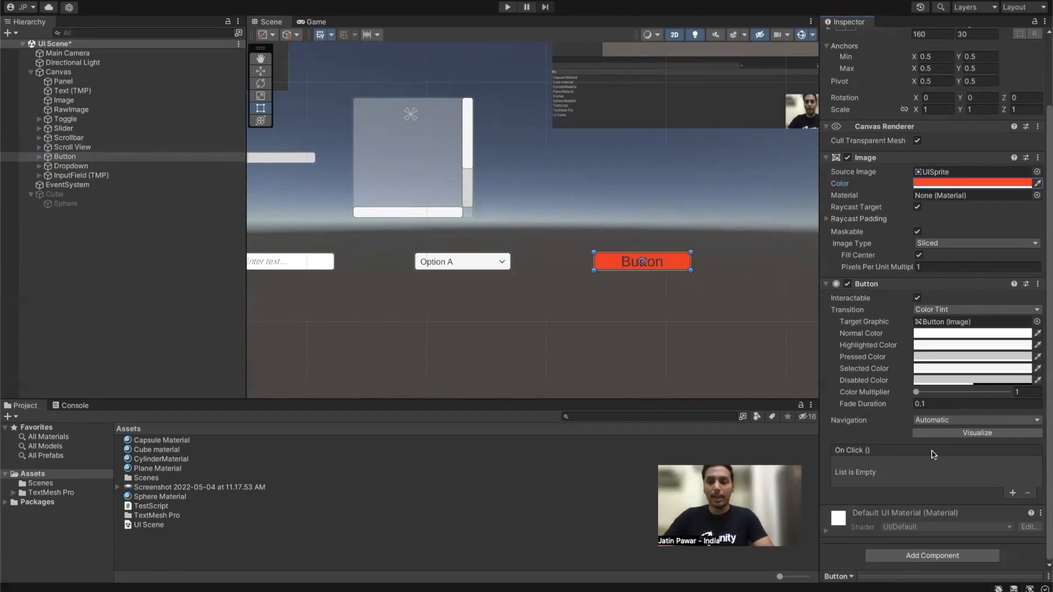
Step: Add an On Click event calling GameObject.SetActive on Text (TMP), then enter Play mode
{"action": "left_click", "coordinate": [1014, 493]}
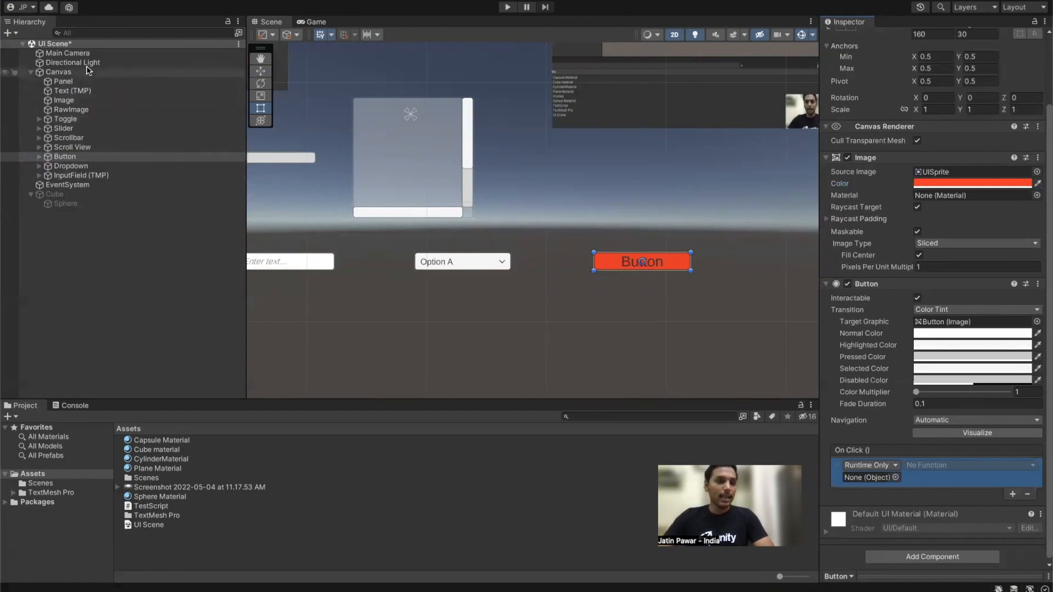
{"action": "left_click_drag", "start_coordinate": [72, 90], "coordinate": [871, 477]}
{"action": "left_click", "coordinate": [932, 465]}
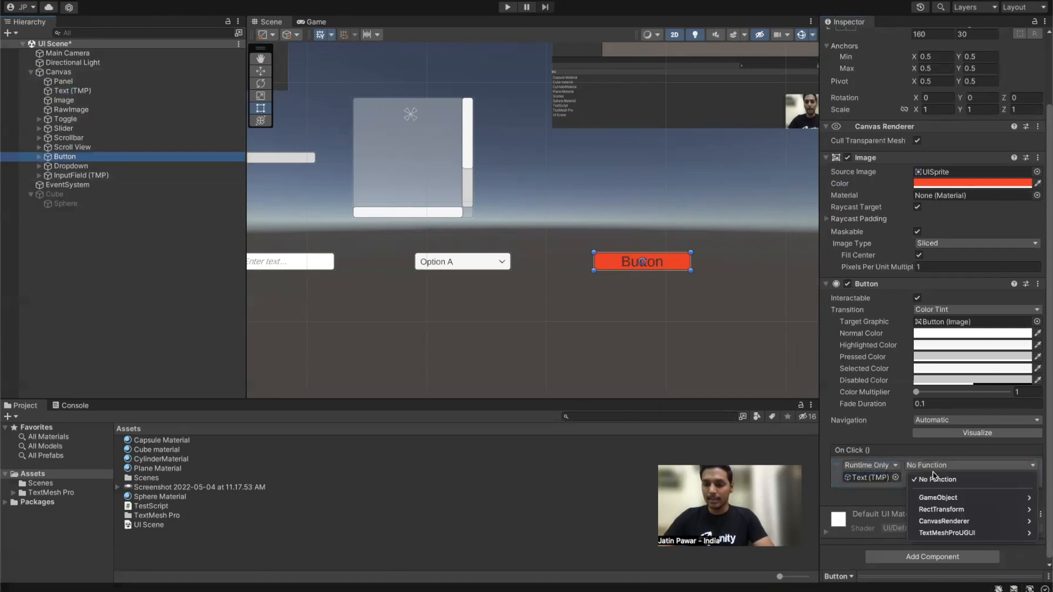
{"action": "mouse_move", "coordinate": [942, 498]}
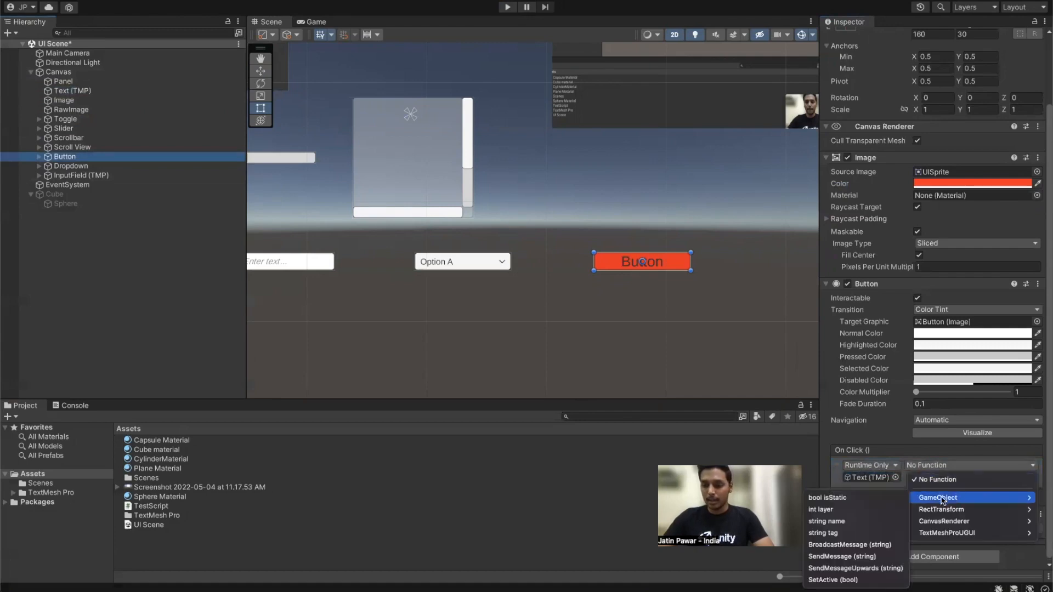
{"action": "left_click", "coordinate": [852, 581]}
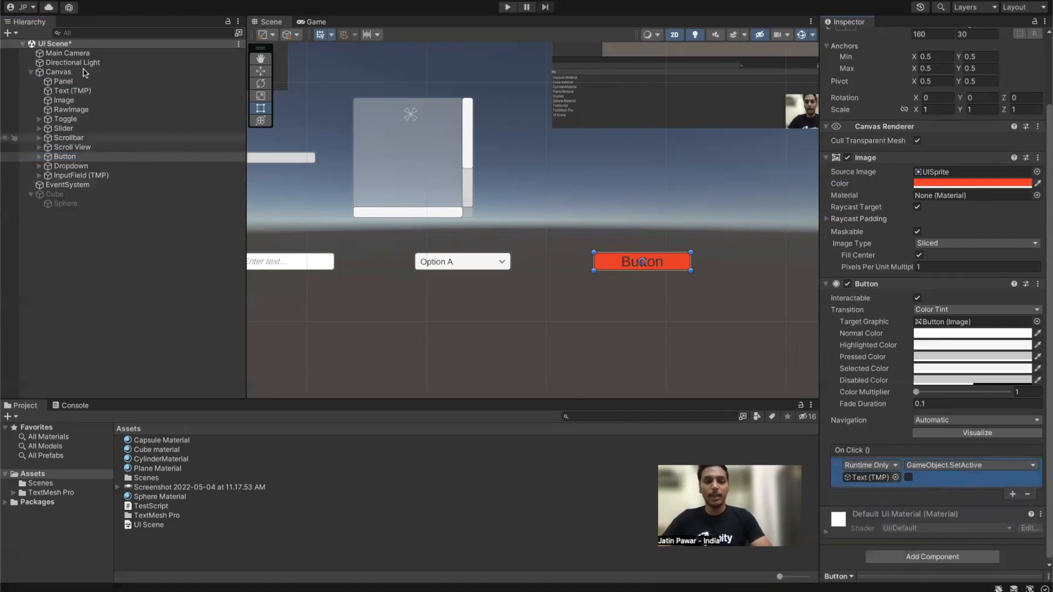
{"action": "left_click", "coordinate": [508, 8]}
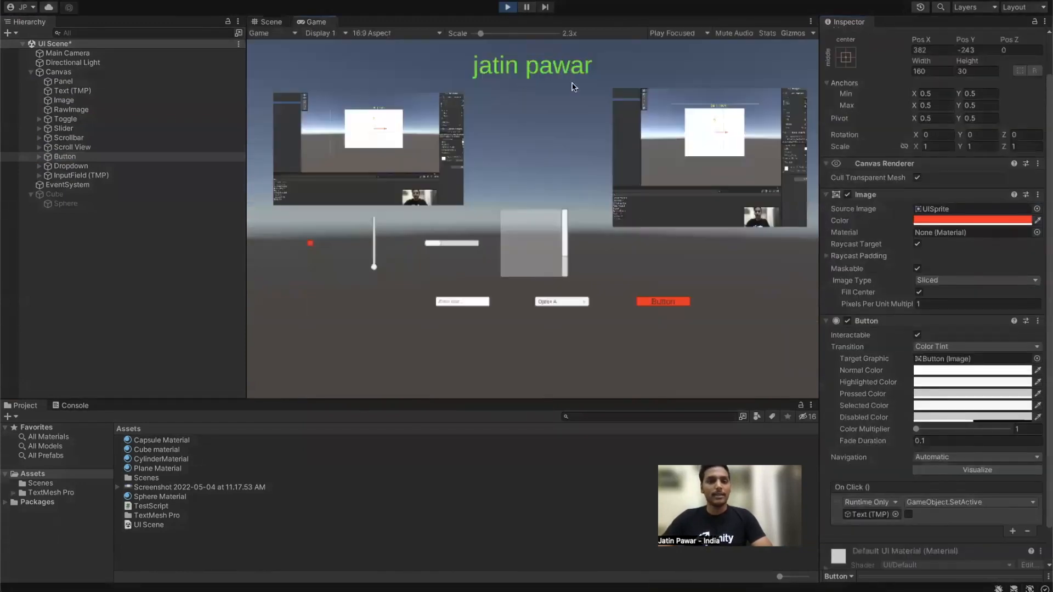
Step: Press the red Button to hide the title, stop playing, and delete the On Click entry
{"action": "left_click", "coordinate": [654, 303]}
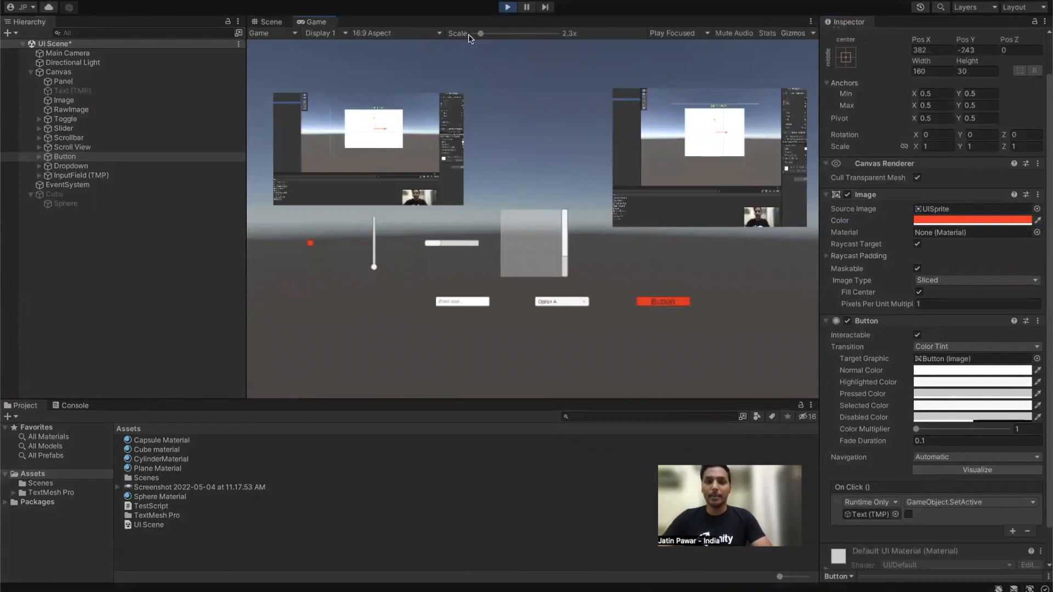
{"action": "left_click", "coordinate": [508, 8]}
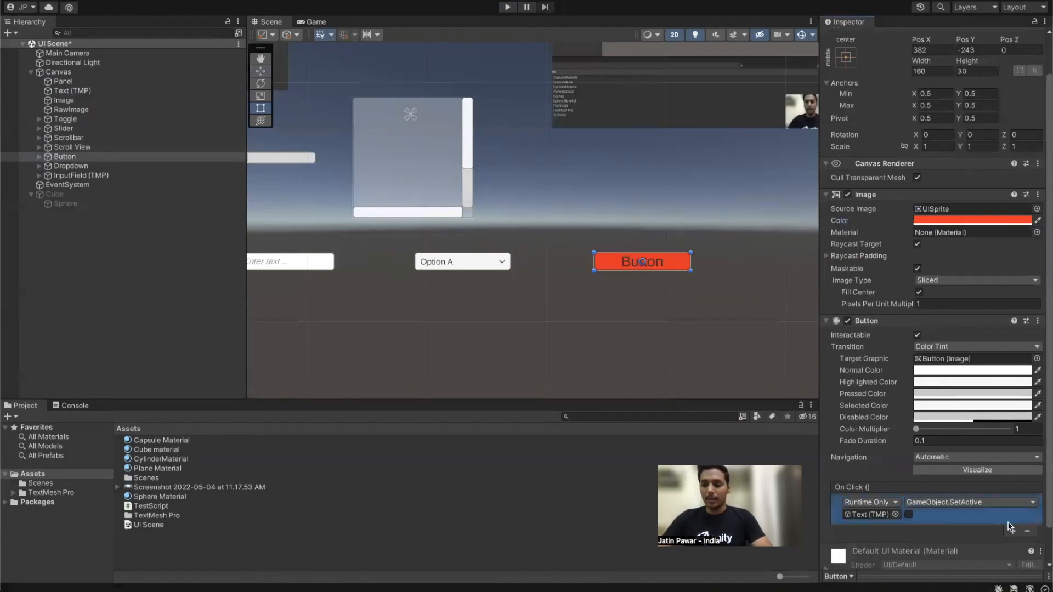
{"action": "left_click", "coordinate": [1028, 531]}
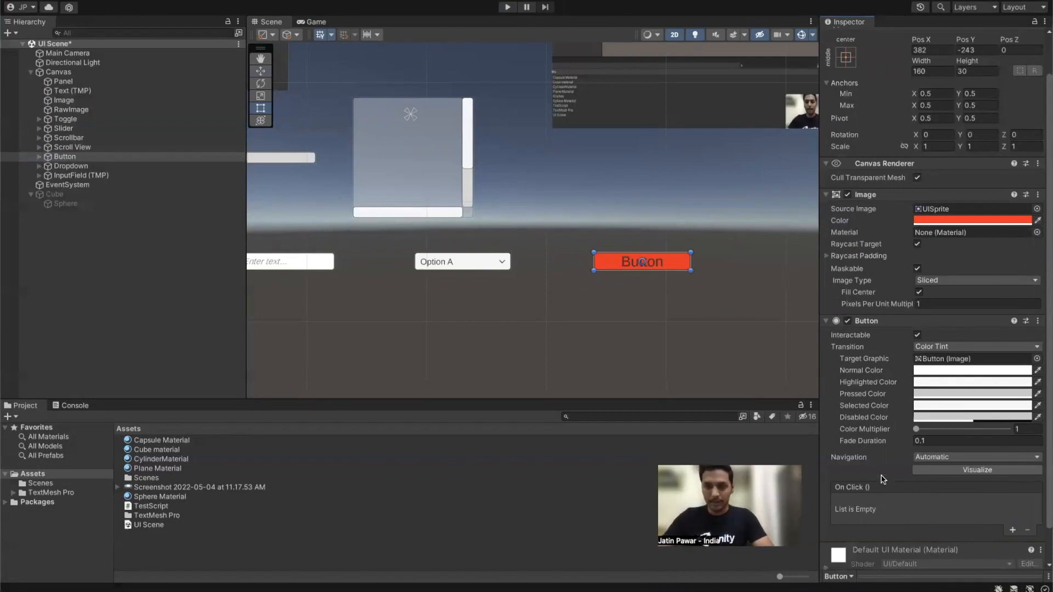
{"action": "left_click", "coordinate": [79, 166]}
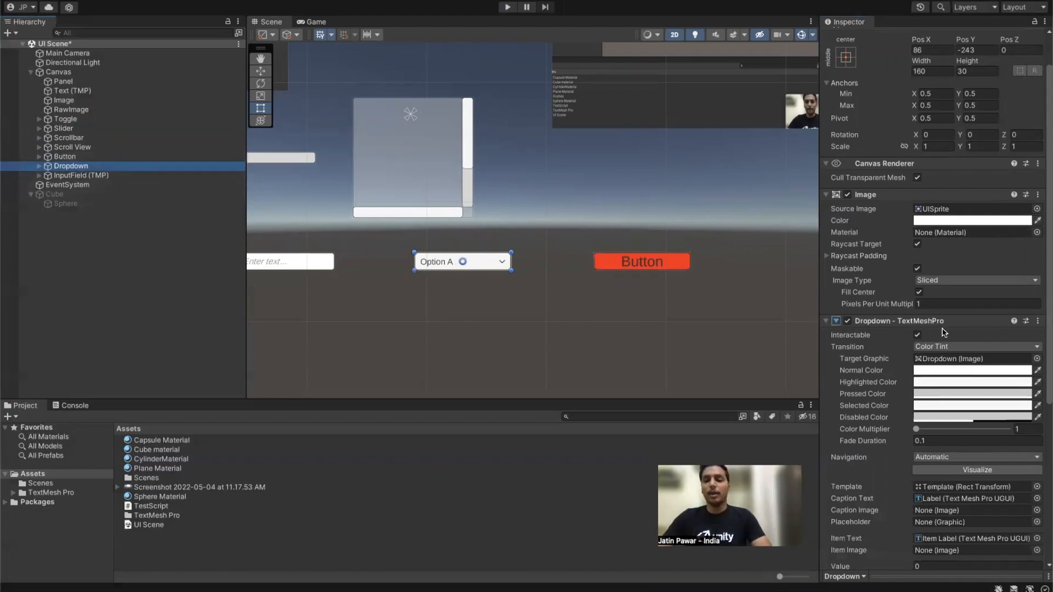
{"action": "scroll", "coordinate": [945, 333], "scroll_direction": "down", "scroll_amount": 5}
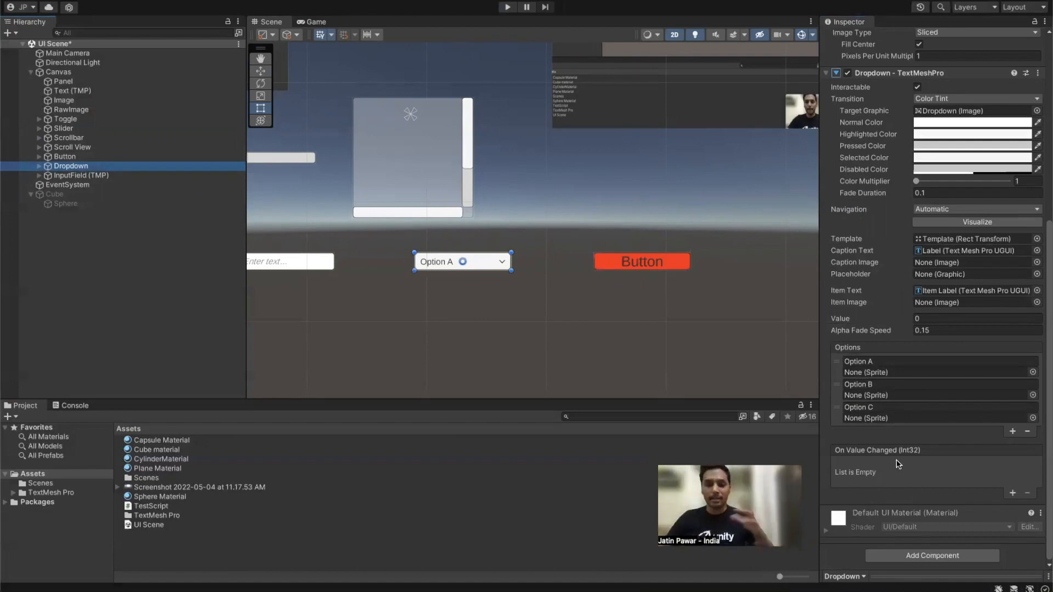
{"action": "left_click", "coordinate": [85, 175]}
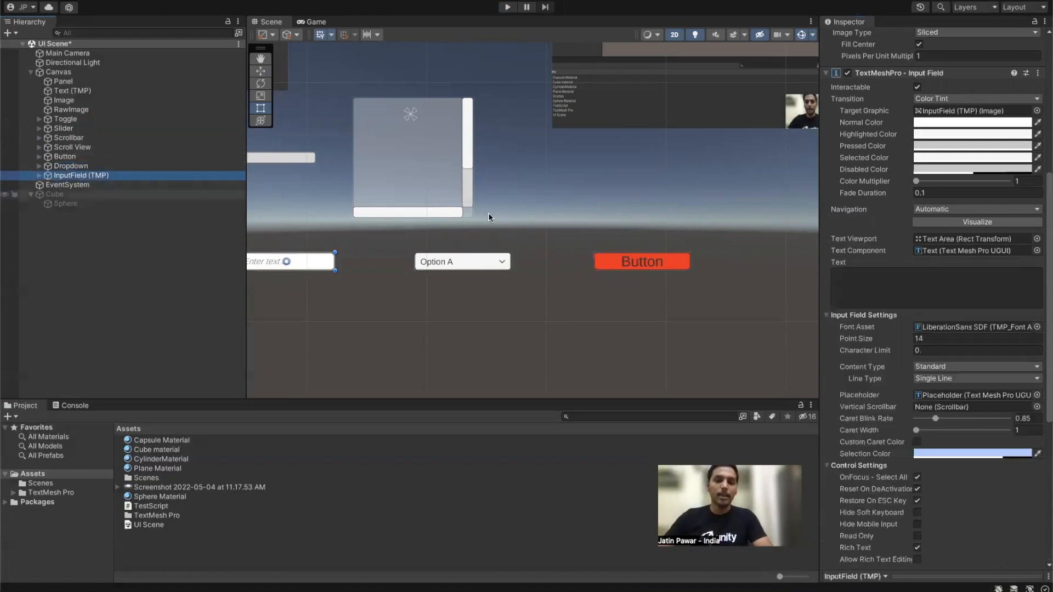
{"action": "middle_click_drag", "start_coordinate": [385, 221], "coordinate": [560, 228]}
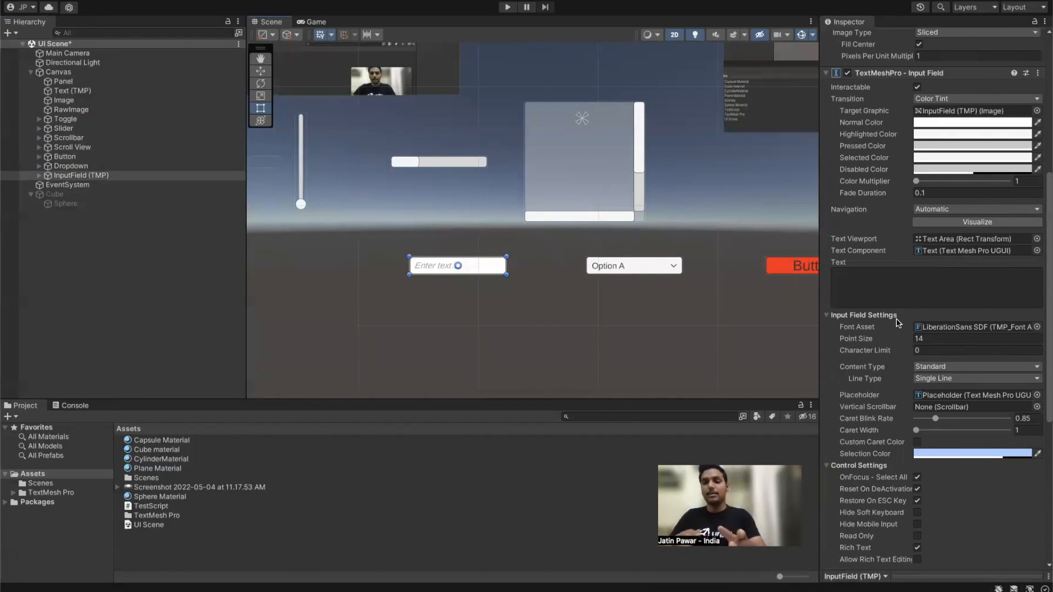
{"action": "scroll", "coordinate": [900, 325], "scroll_direction": "down", "scroll_amount": 5}
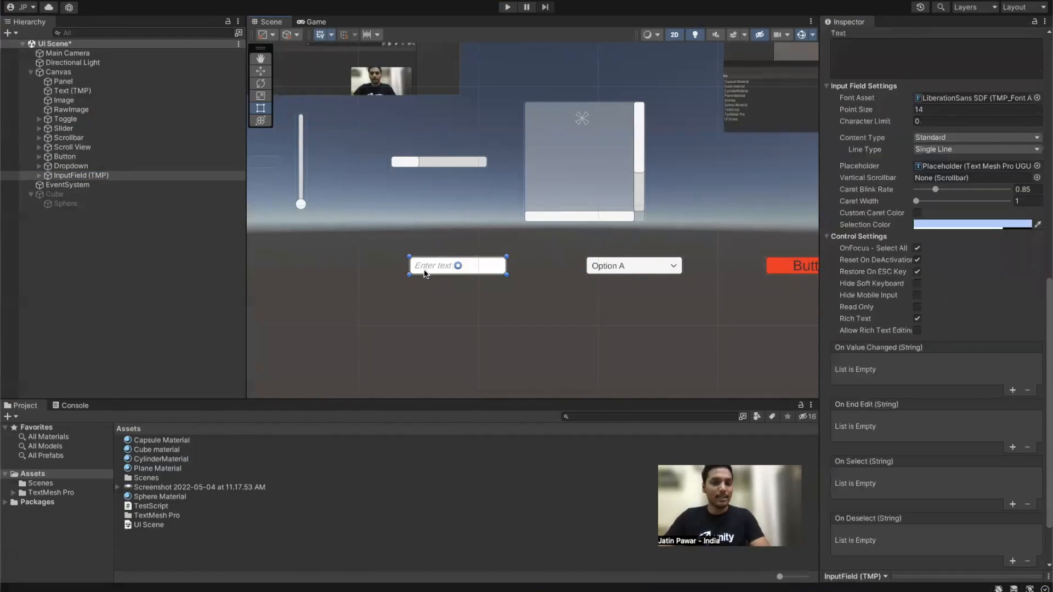
{"action": "scroll", "coordinate": [875, 240], "scroll_direction": "up", "scroll_amount": 7}
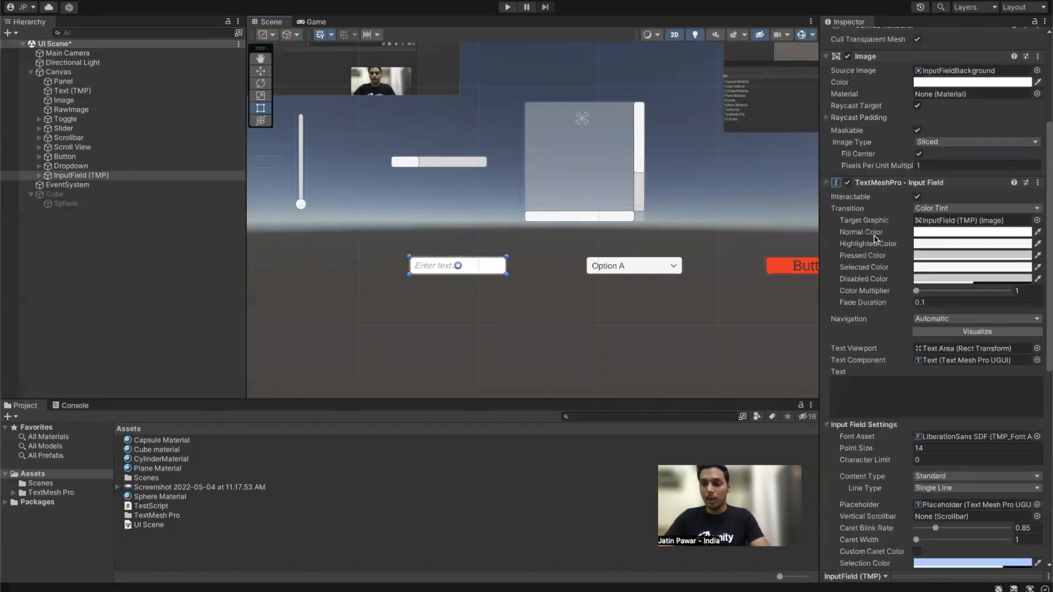
Step: Change the InputField Placeholder text to 'Enter Email id', fixing a typo, then enter Play mode
{"action": "left_click", "coordinate": [39, 176]}
{"action": "left_click", "coordinate": [48, 186]}
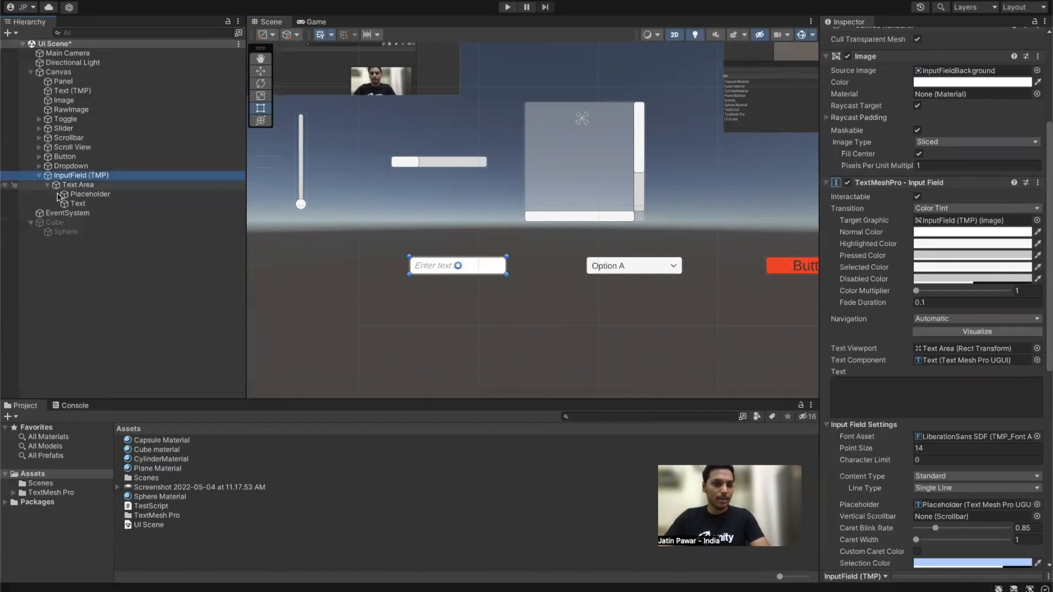
{"action": "left_click", "coordinate": [82, 194]}
{"action": "left_click", "coordinate": [921, 99]}
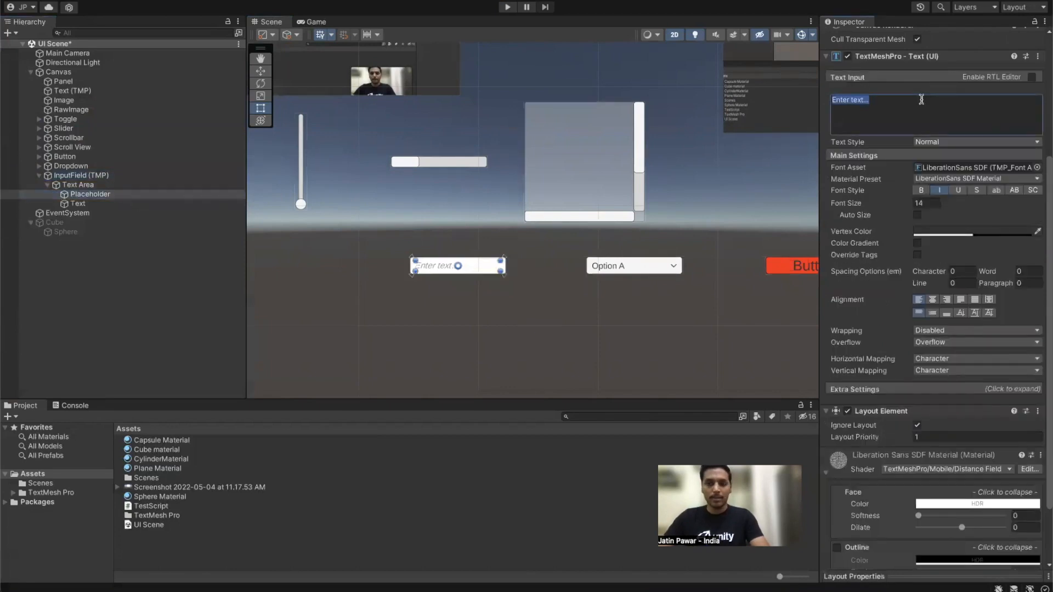
{"action": "type", "text": "Enay"}
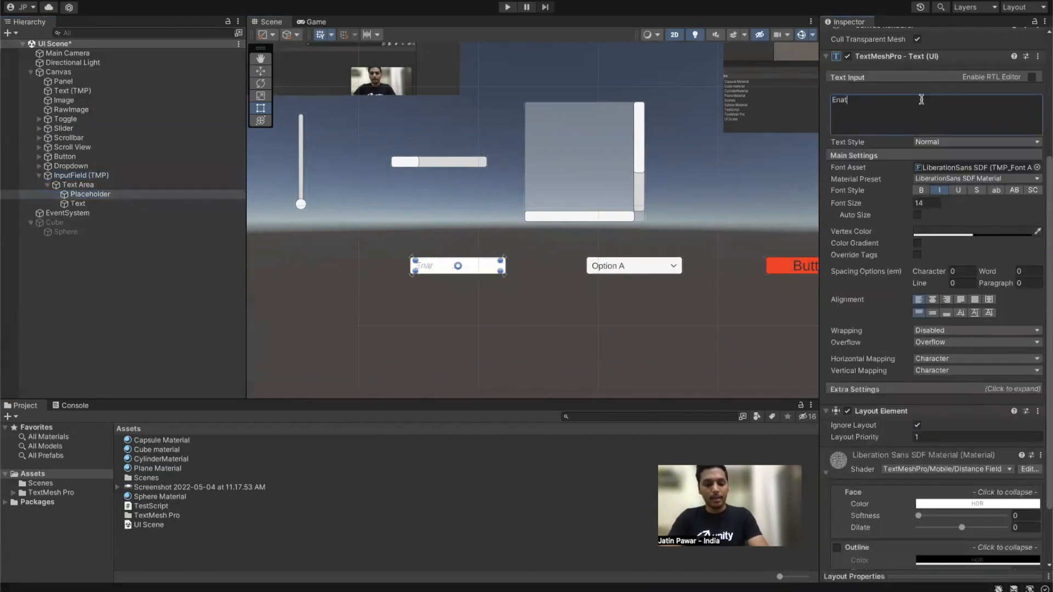
{"action": "type", "text": "er Emai"}
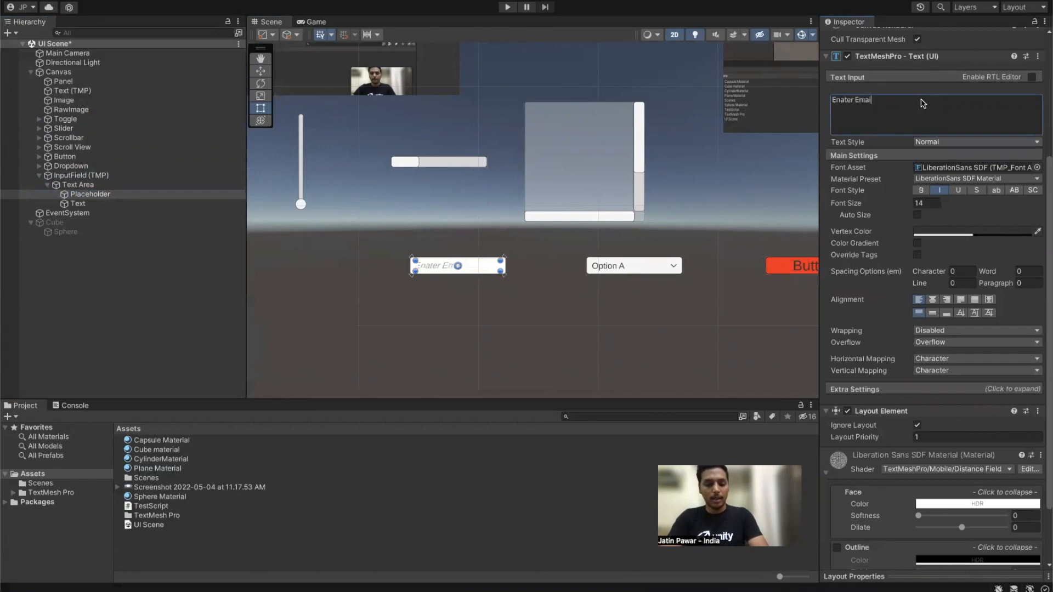
{"action": "type", "text": "l id"}
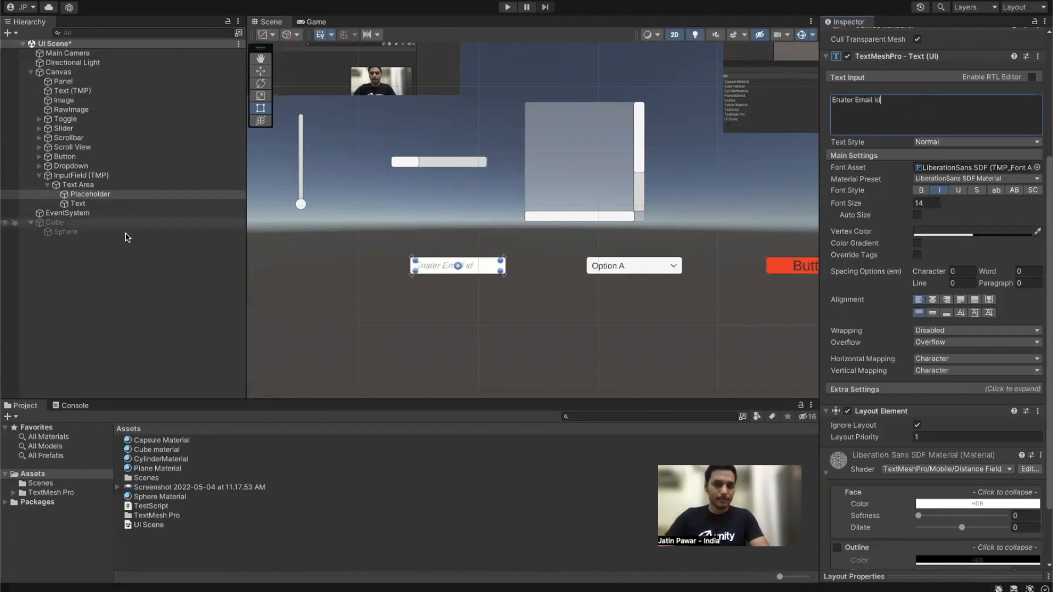
{"action": "left_click", "coordinate": [130, 286]}
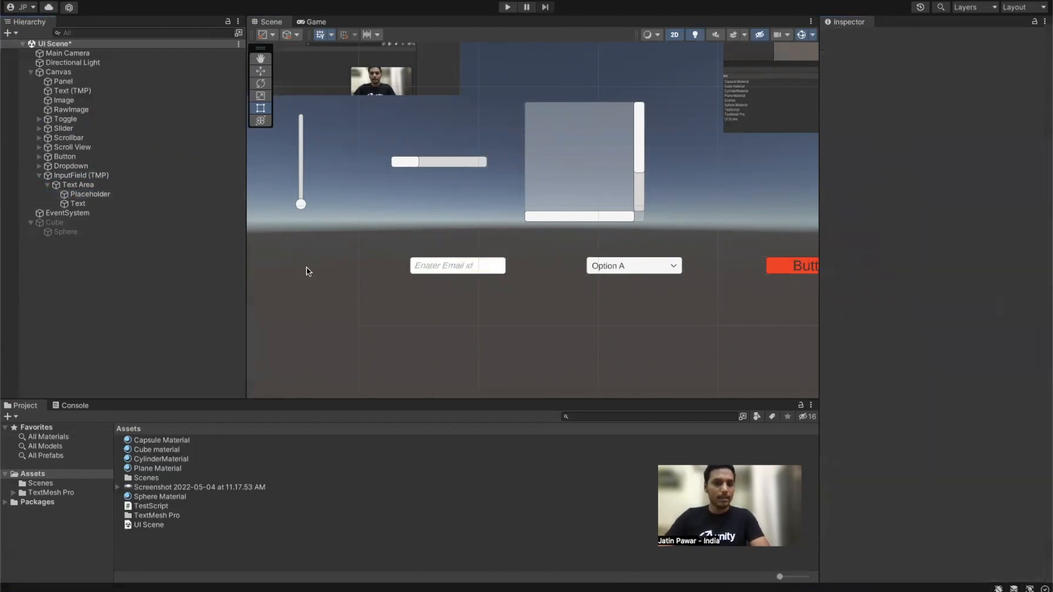
{"action": "left_click", "coordinate": [77, 194]}
{"action": "double_click", "coordinate": [842, 283]}
{"action": "type", "text": "Enter Email id"}
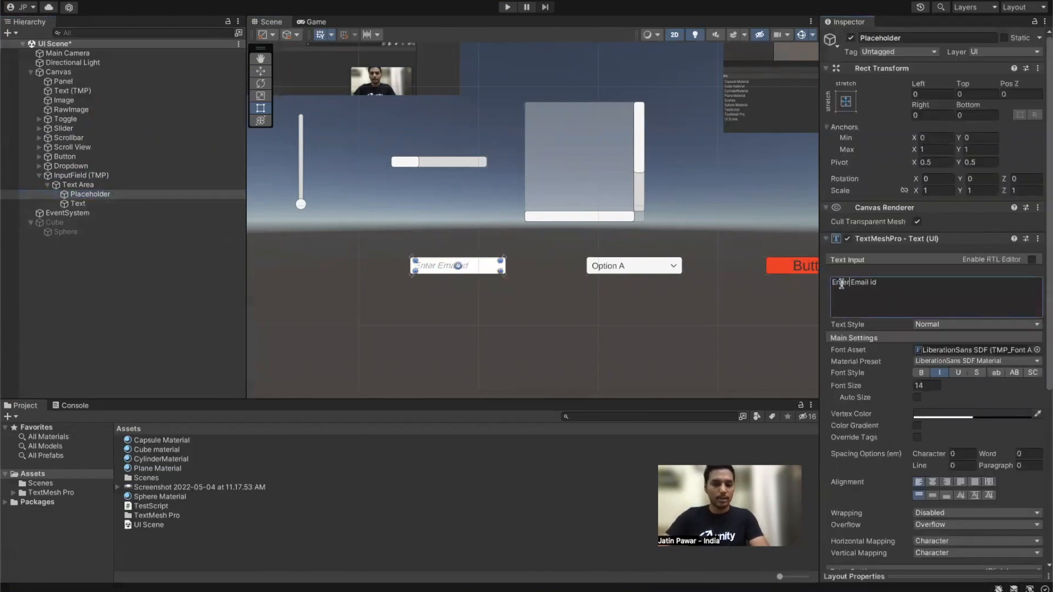
{"action": "left_click", "coordinate": [83, 318]}
{"action": "left_click", "coordinate": [508, 7]}
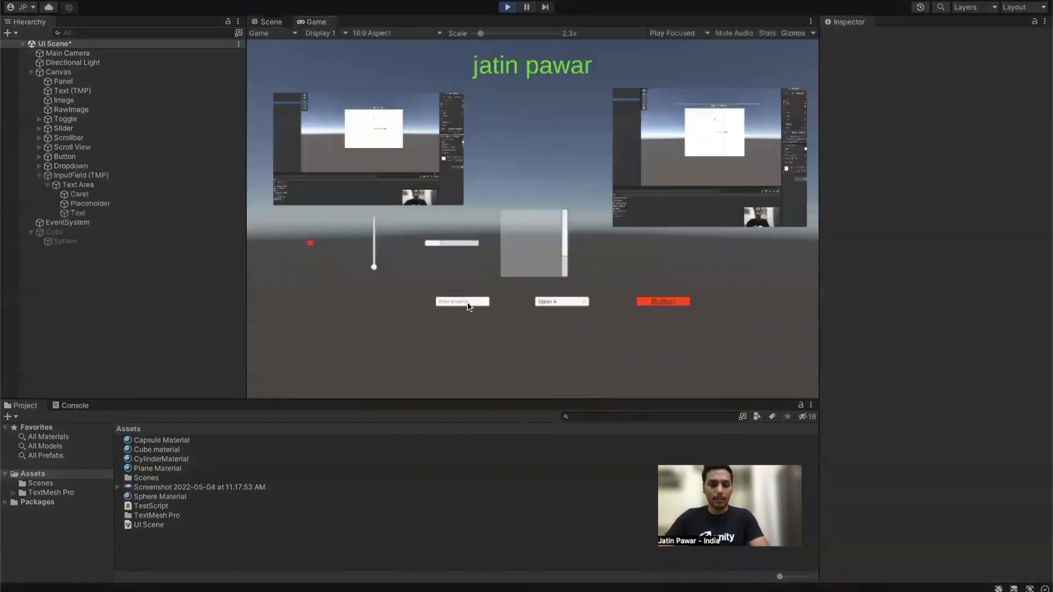
Step: Type test text into the email field, delete it, drag the slider, then stop Play mode
{"action": "left_click", "coordinate": [465, 306]}
{"action": "type", "text": "sdfdsfsdfsdfsdf"}
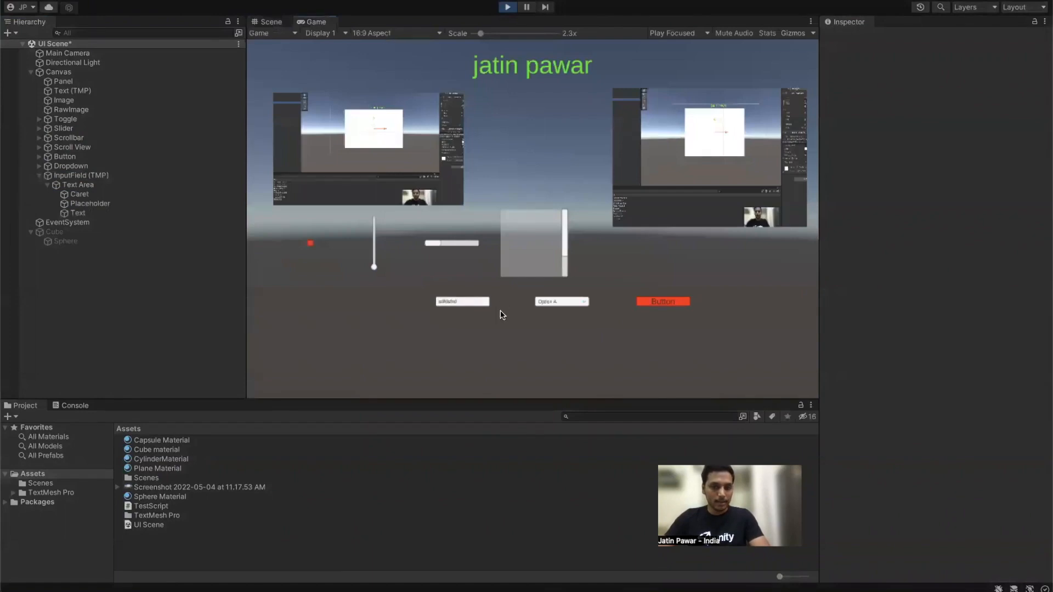
{"action": "double_click", "coordinate": [483, 303]}
{"action": "key", "text": "BackSpace"}
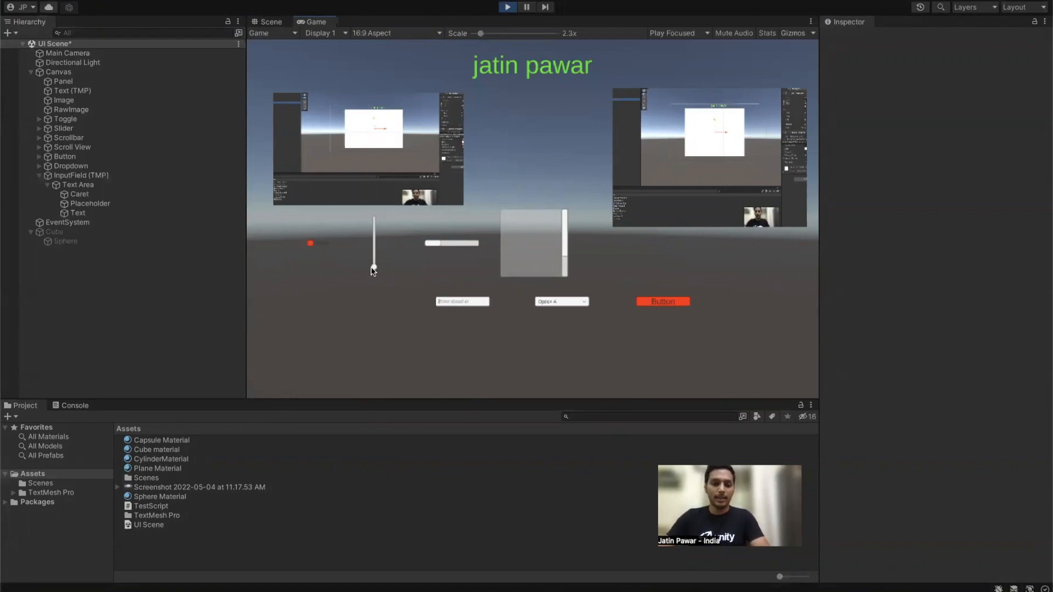
{"action": "left_click_drag", "start_coordinate": [377, 231], "coordinate": [565, 273]}
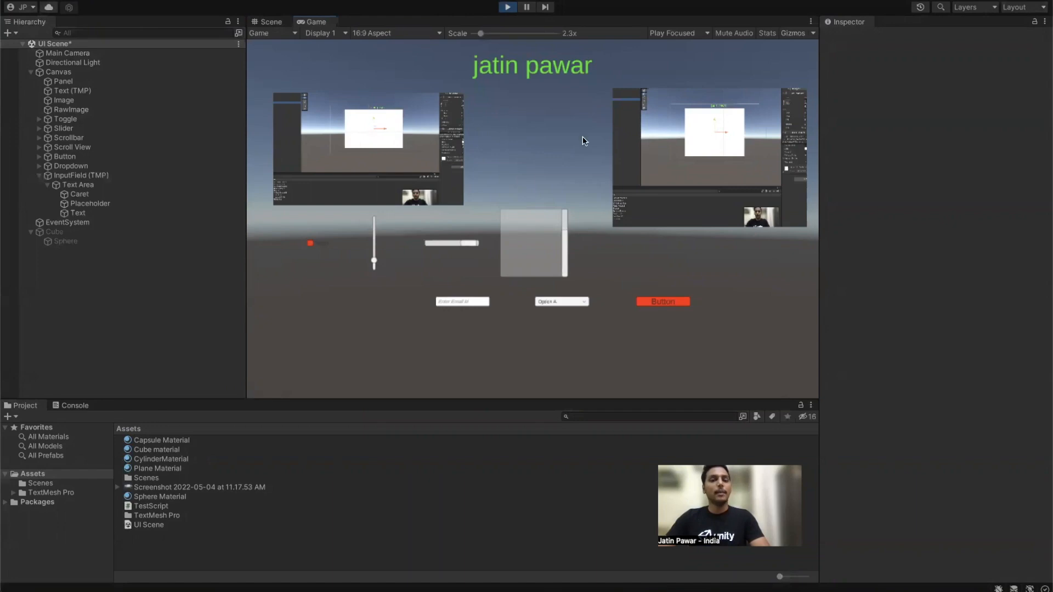
{"action": "left_click", "coordinate": [507, 8]}
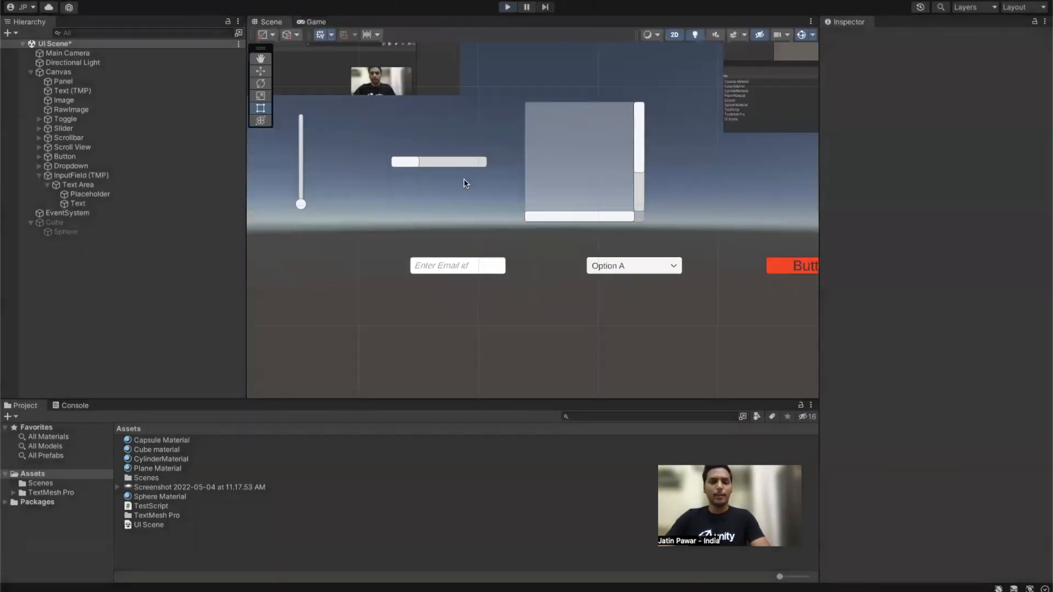
Step: Collapse the InputField and Canvas in the Hierarchy and select the EventSystem
{"action": "left_click", "coordinate": [39, 176]}
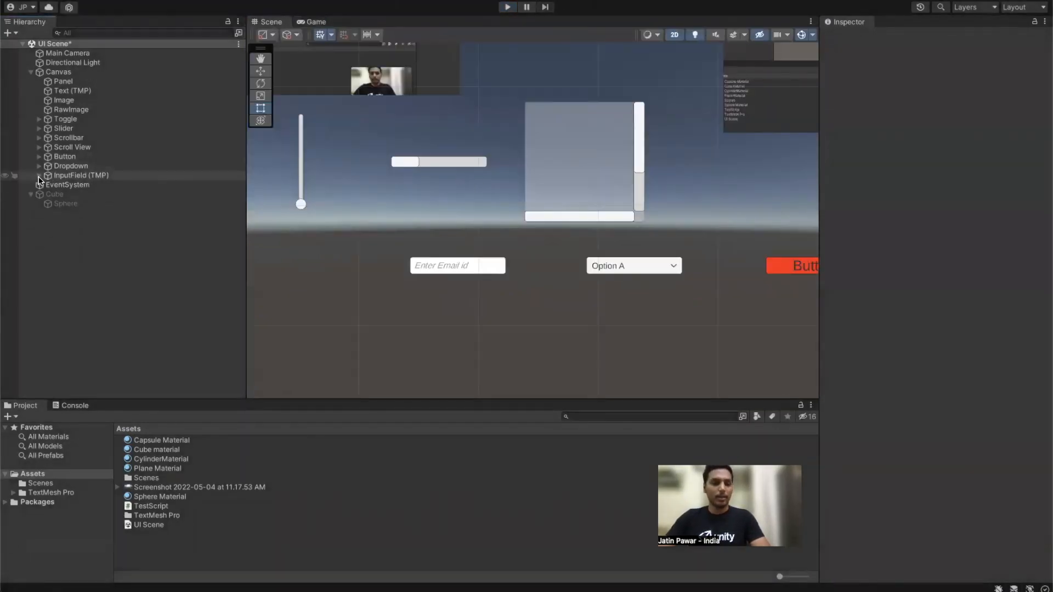
{"action": "scroll", "coordinate": [673, 150], "scroll_direction": "down", "scroll_amount": 3}
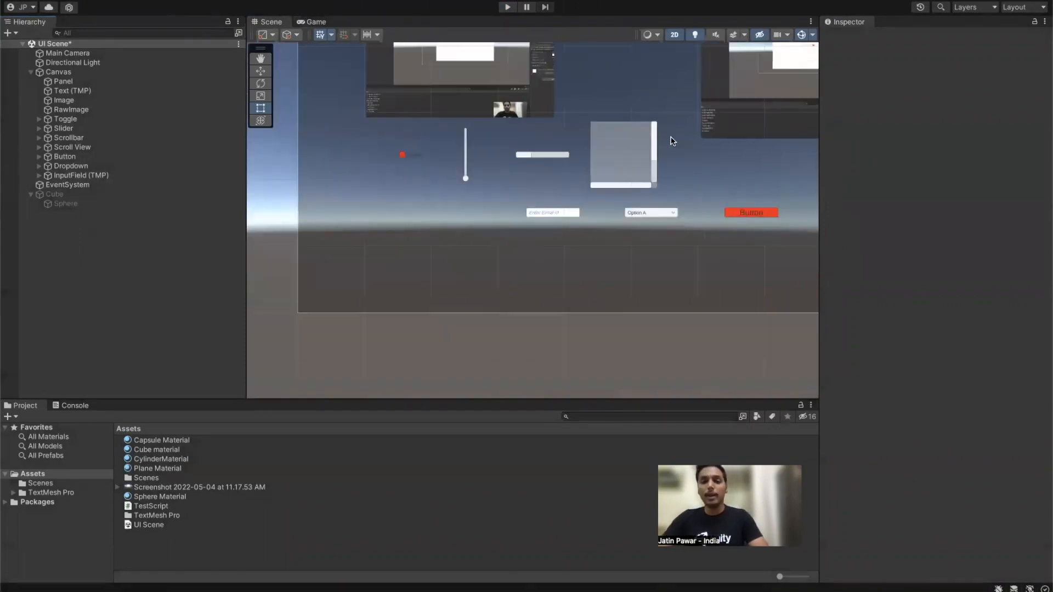
{"action": "scroll", "coordinate": [610, 209], "scroll_direction": "down", "scroll_amount": 4}
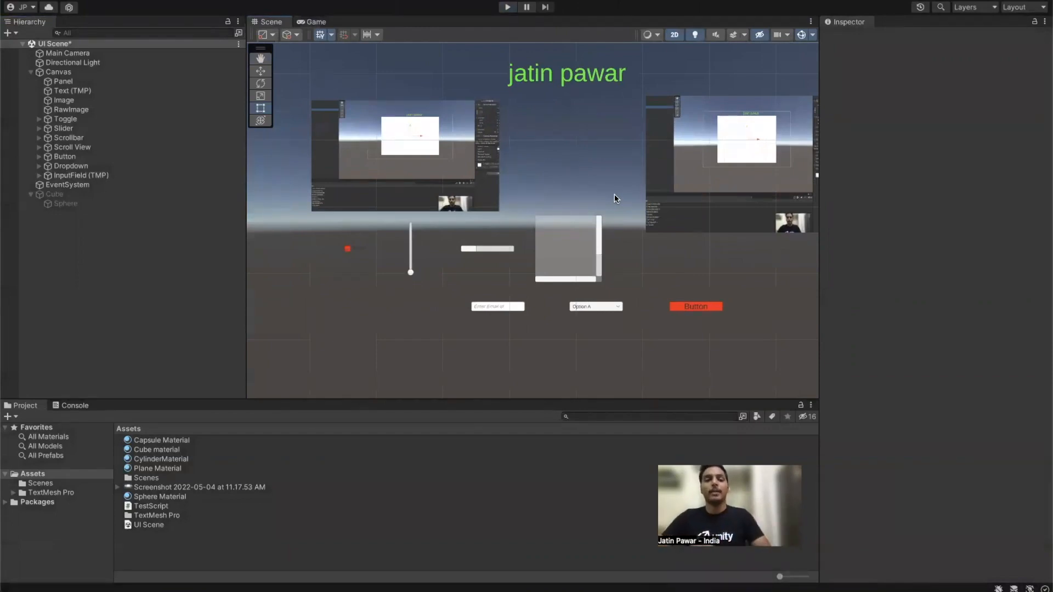
{"action": "scroll", "coordinate": [618, 193], "scroll_direction": "down", "scroll_amount": 2}
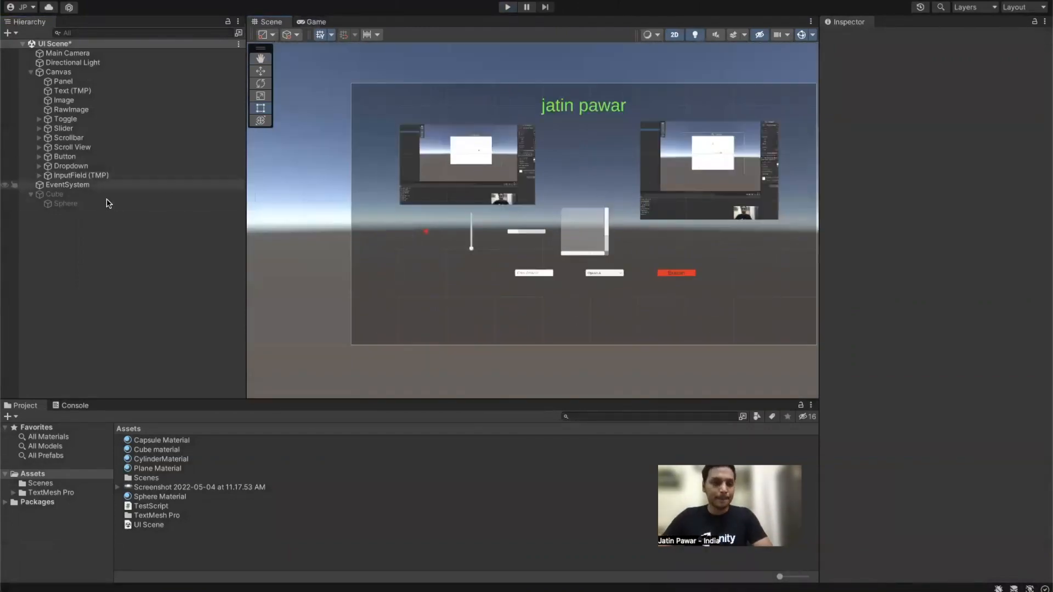
{"action": "left_click", "coordinate": [31, 72]}
{"action": "left_click", "coordinate": [30, 72]}
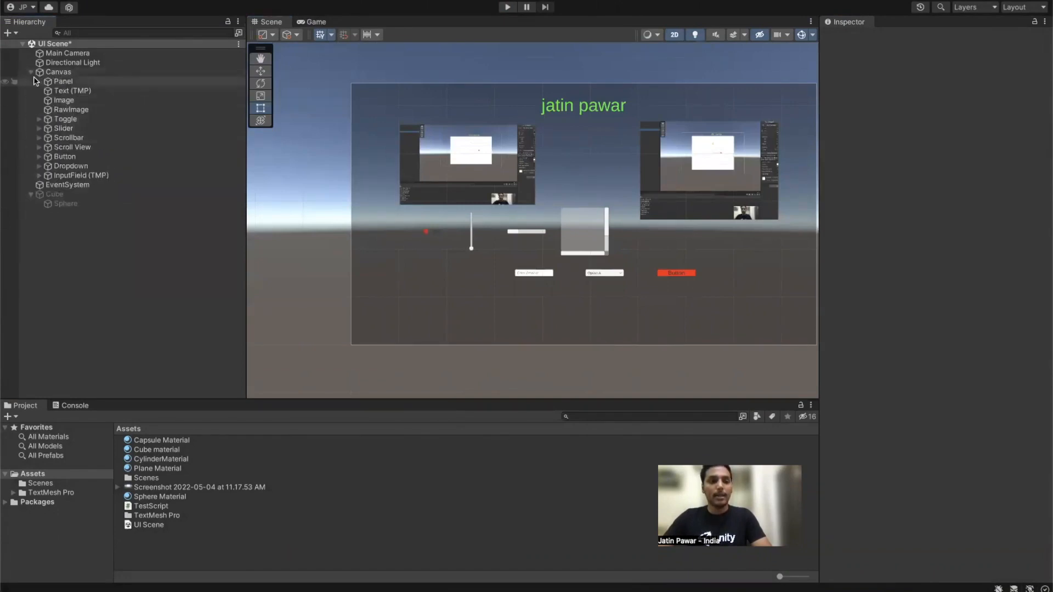
{"action": "left_click", "coordinate": [31, 73]}
{"action": "left_click", "coordinate": [85, 82]}
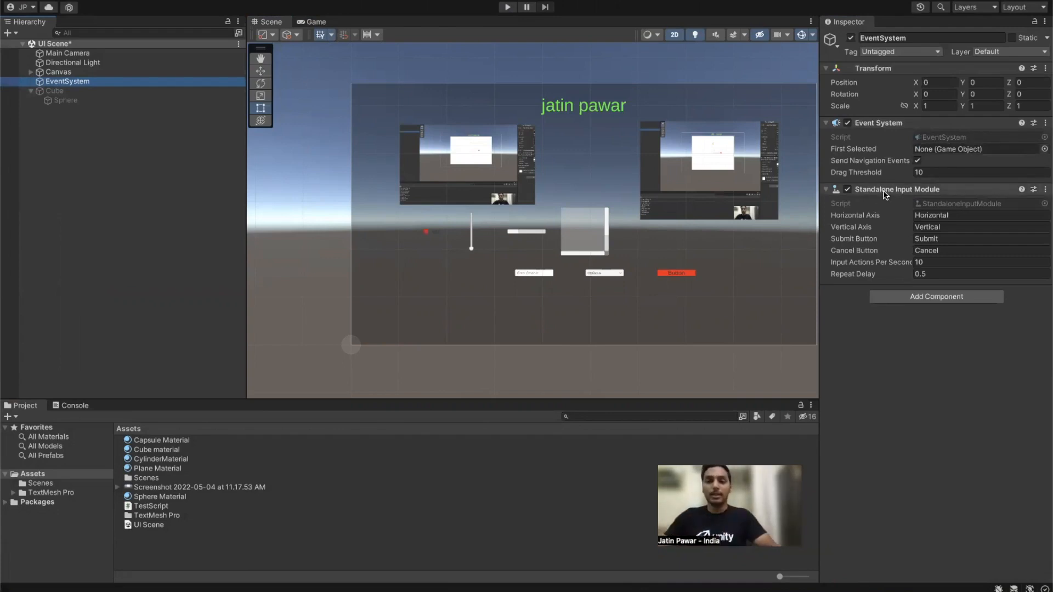
Step: Run with the EventSystem disabled, re-enable it, then type 'fsdfsdf' in the email field and drag the slider
{"action": "left_click", "coordinate": [852, 38]}
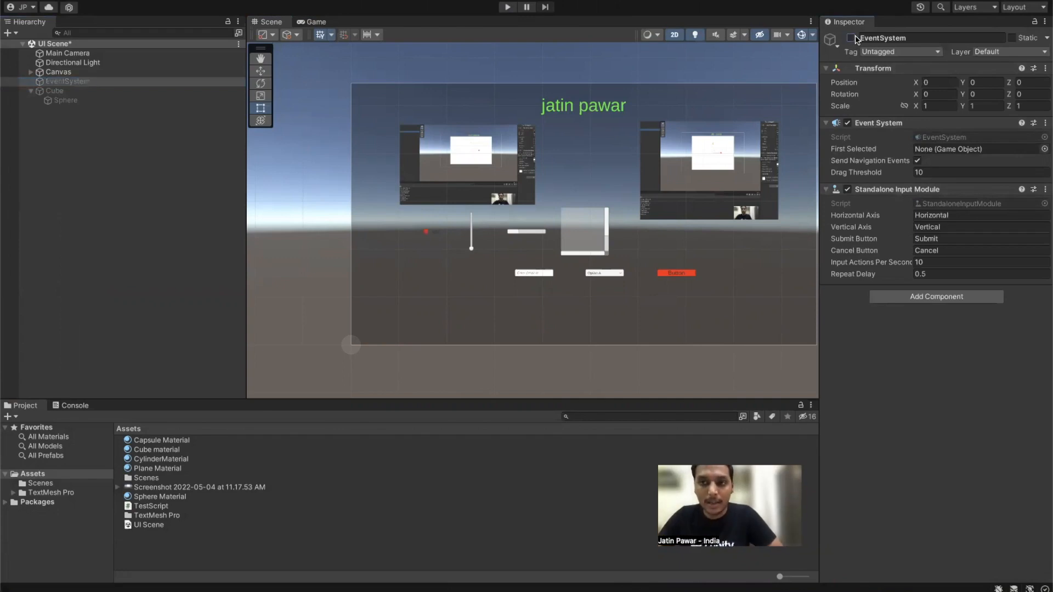
{"action": "left_click", "coordinate": [509, 7]}
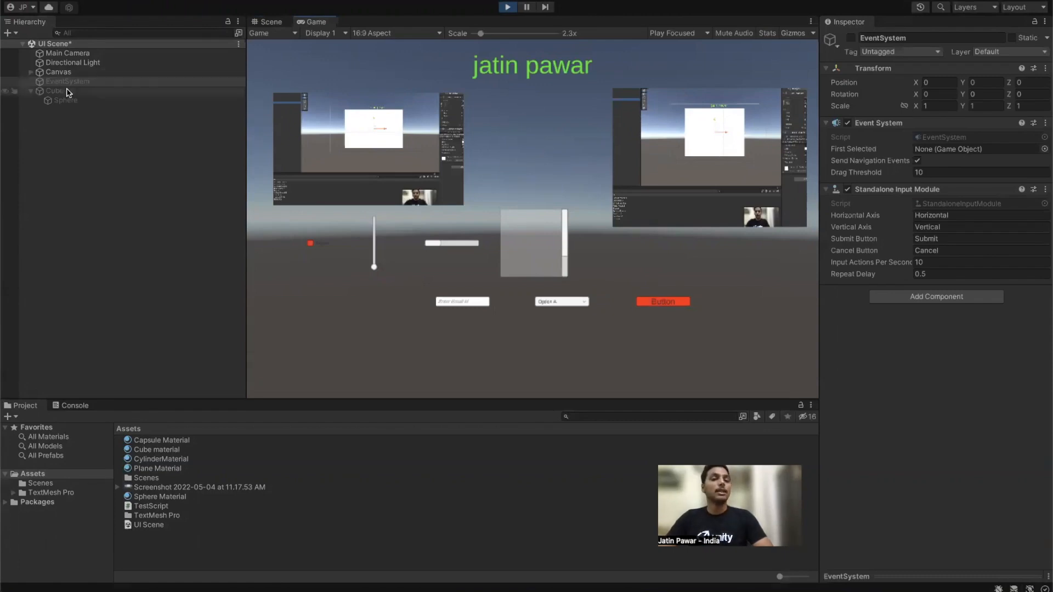
{"action": "left_click", "coordinate": [850, 38]}
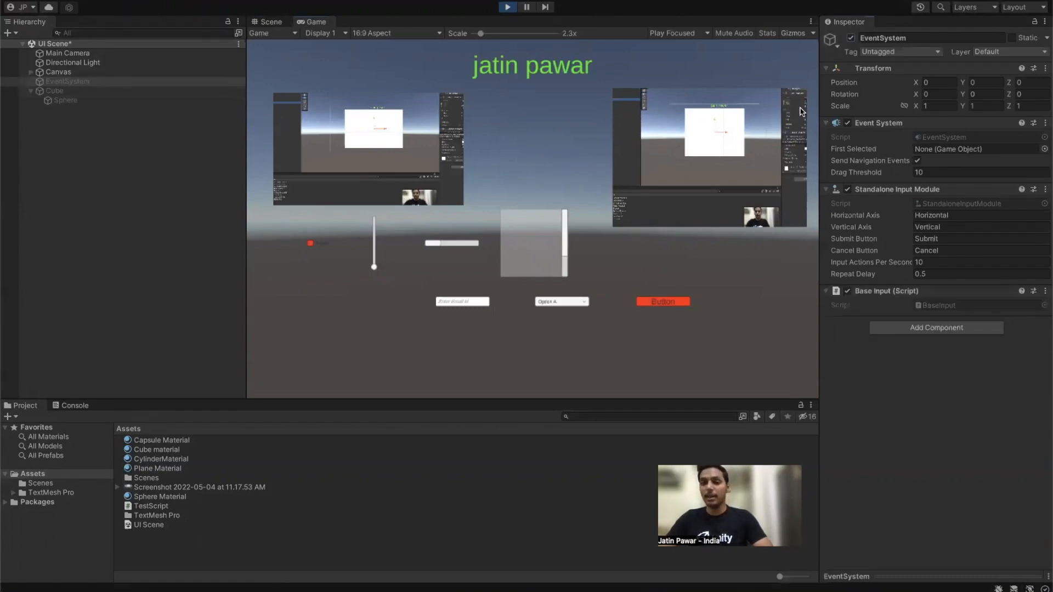
{"action": "left_click", "coordinate": [485, 304]}
{"action": "type", "text": "fsdfsdf"}
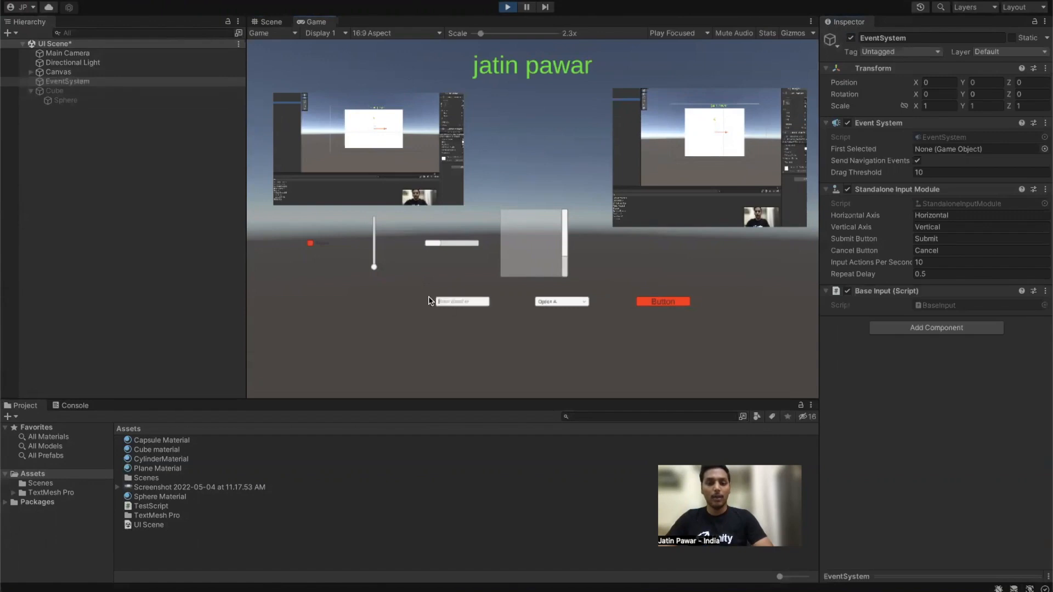
{"action": "left_click_drag", "start_coordinate": [376, 233], "coordinate": [395, 249]}
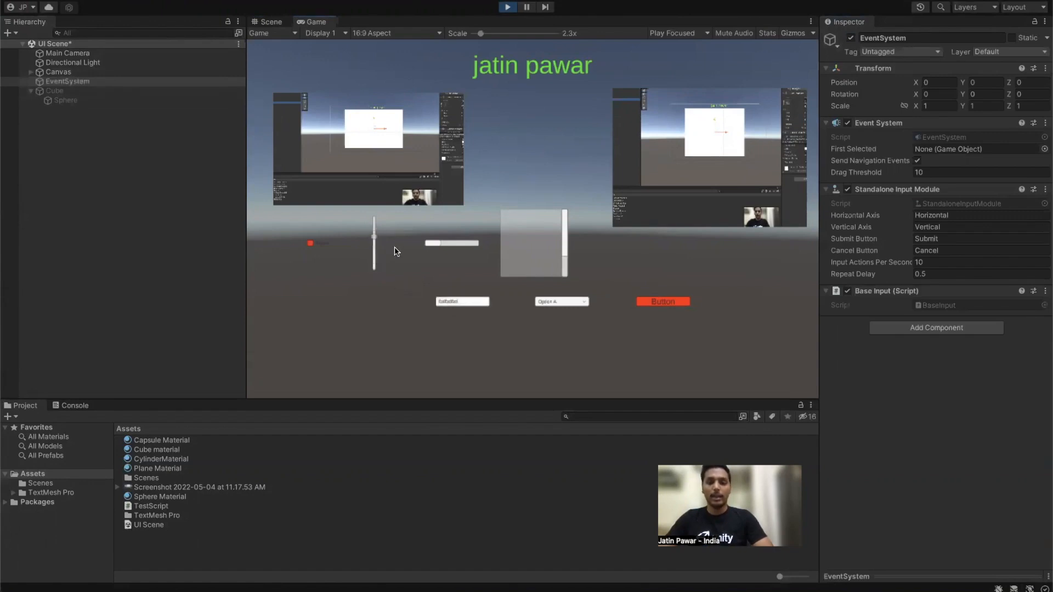
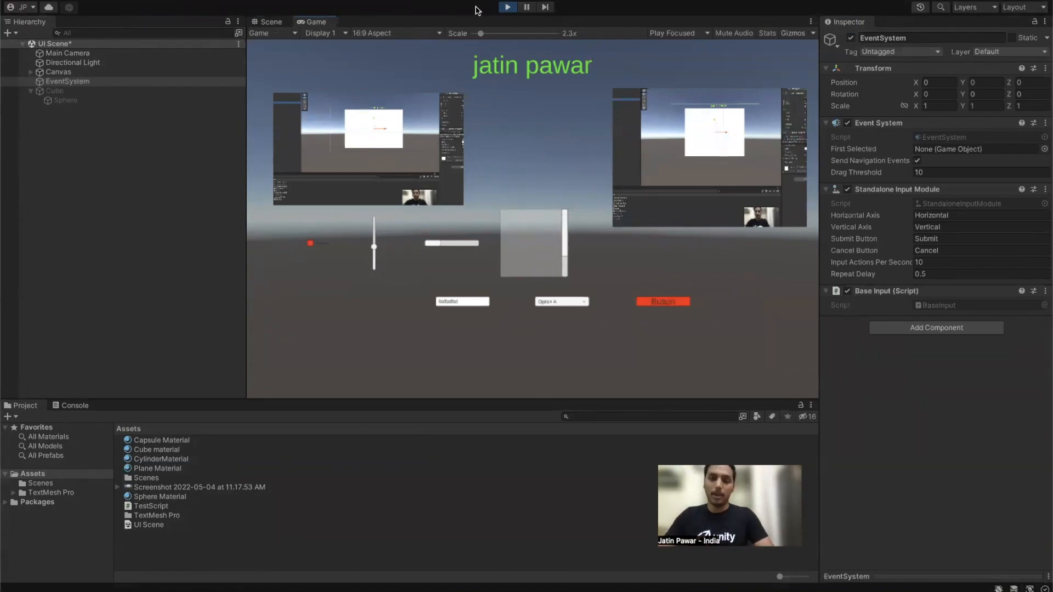
Step: Exit Play mode, recentre the Scene view, and select all of the Canvas's UI children
{"action": "left_click", "coordinate": [509, 7]}
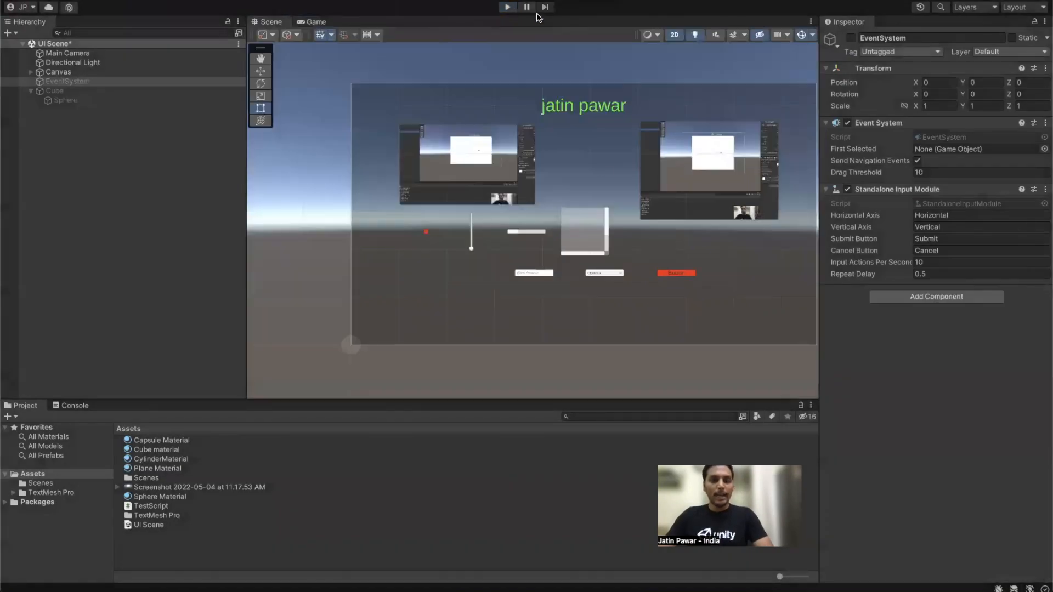
{"action": "middle_click_drag", "start_coordinate": [593, 153], "coordinate": [532, 165]}
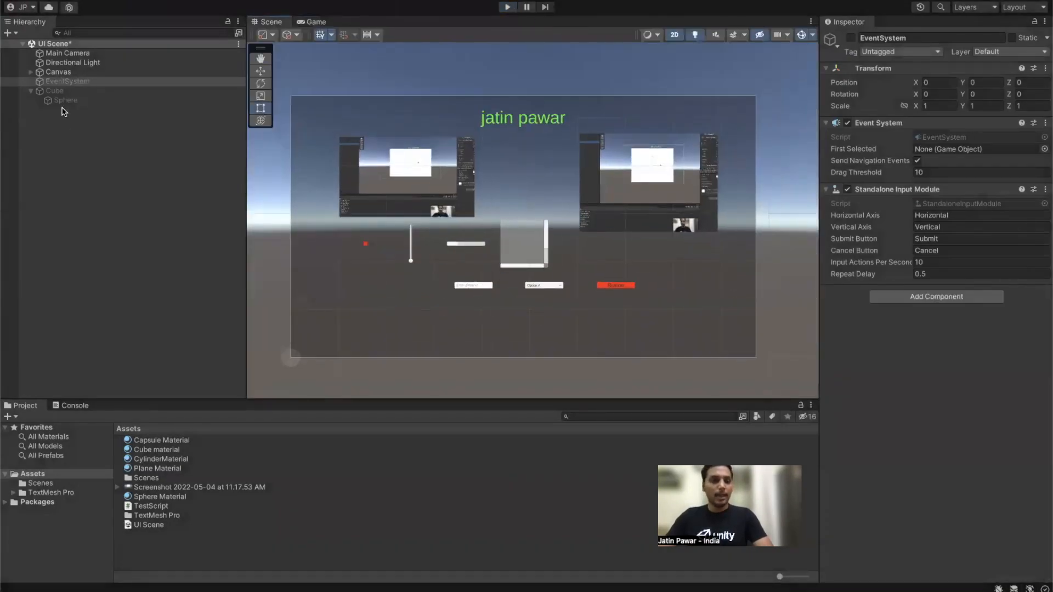
{"action": "left_click", "coordinate": [31, 72]}
{"action": "left_click", "coordinate": [64, 175]}
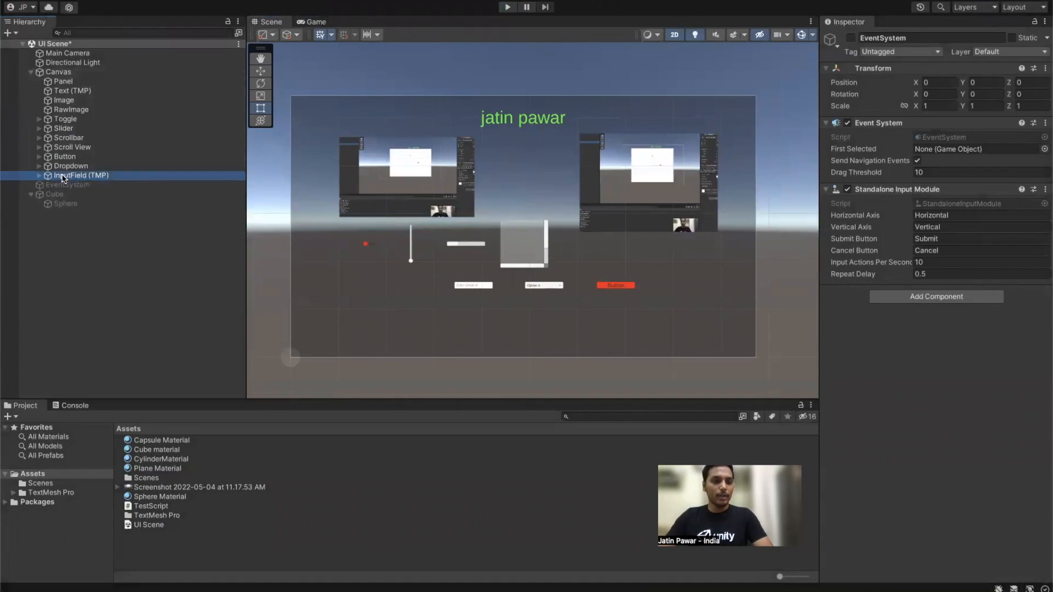
{"action": "left_click", "coordinate": [63, 82], "text": "shift"}
Step: Delete the eleven old UI elements and add a TextMeshPro text object to the Canvas
{"action": "right_click", "coordinate": [94, 103]}
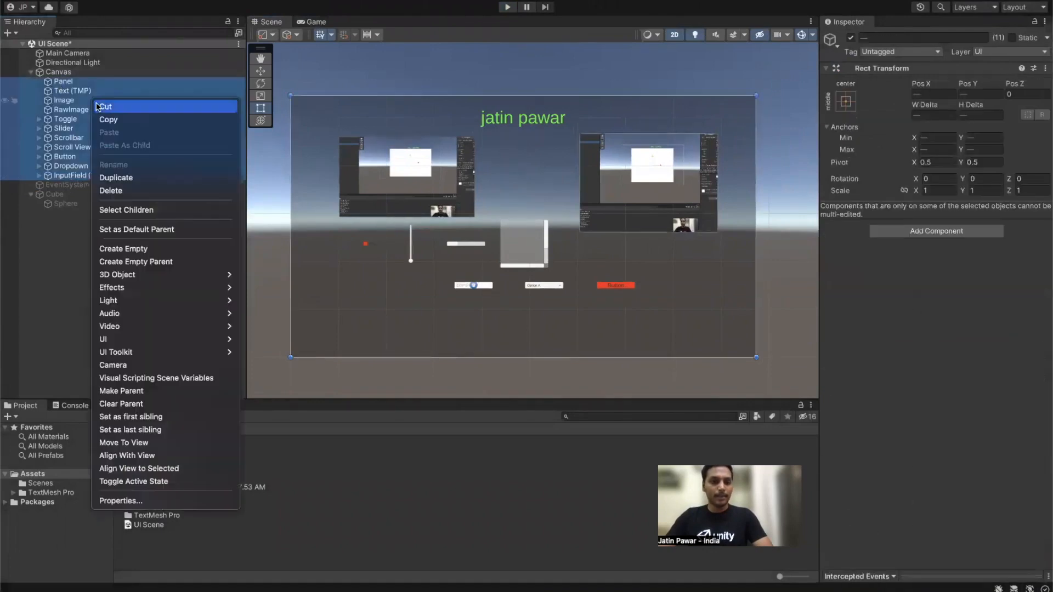
{"action": "left_click", "coordinate": [121, 191]}
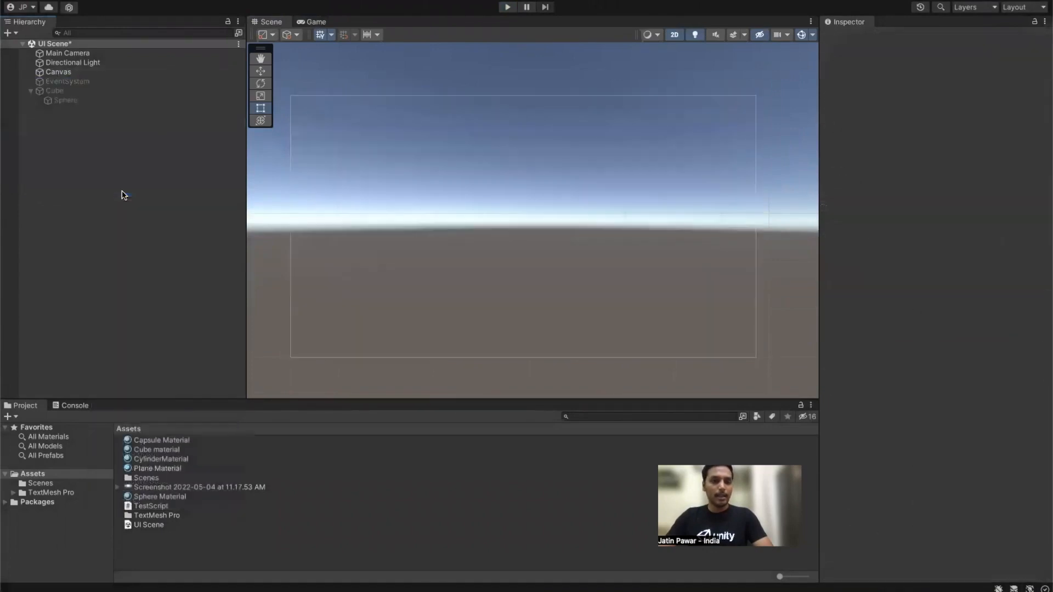
{"action": "left_click", "coordinate": [55, 72]}
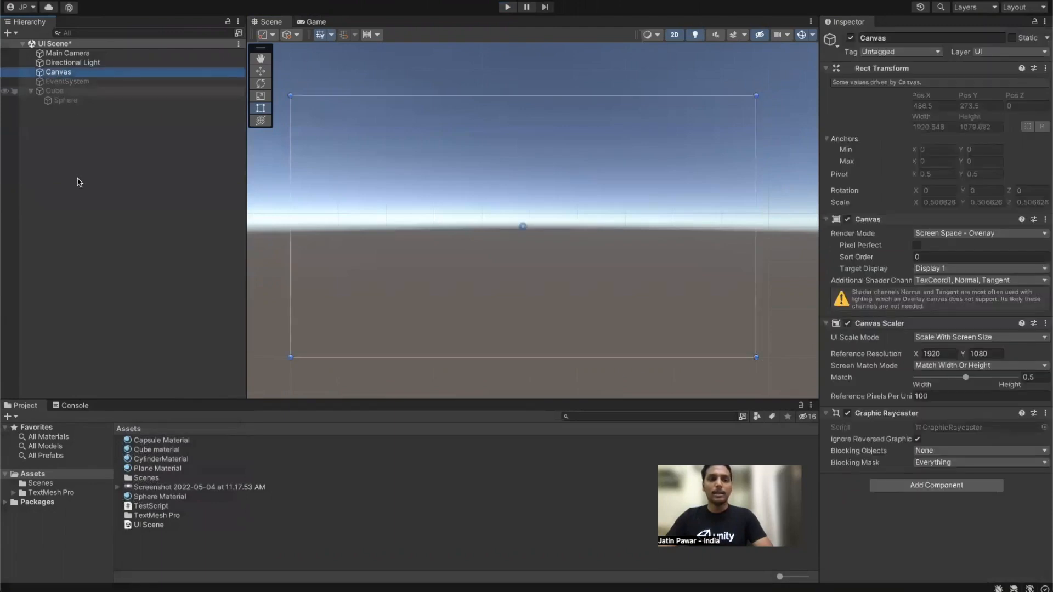
{"action": "right_click", "coordinate": [79, 182]}
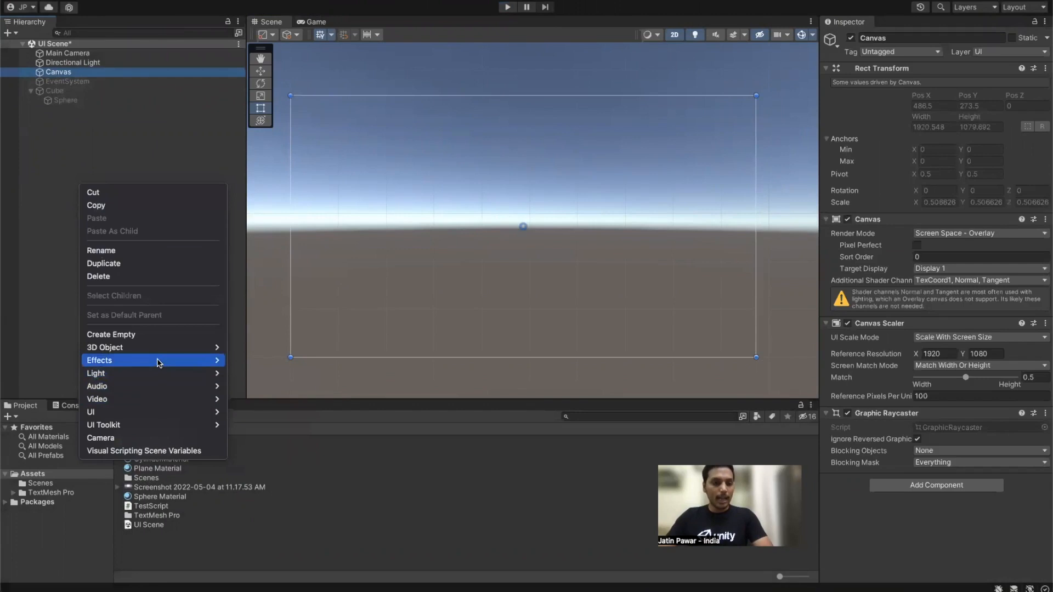
{"action": "mouse_move", "coordinate": [156, 414]}
{"action": "left_click", "coordinate": [253, 426]}
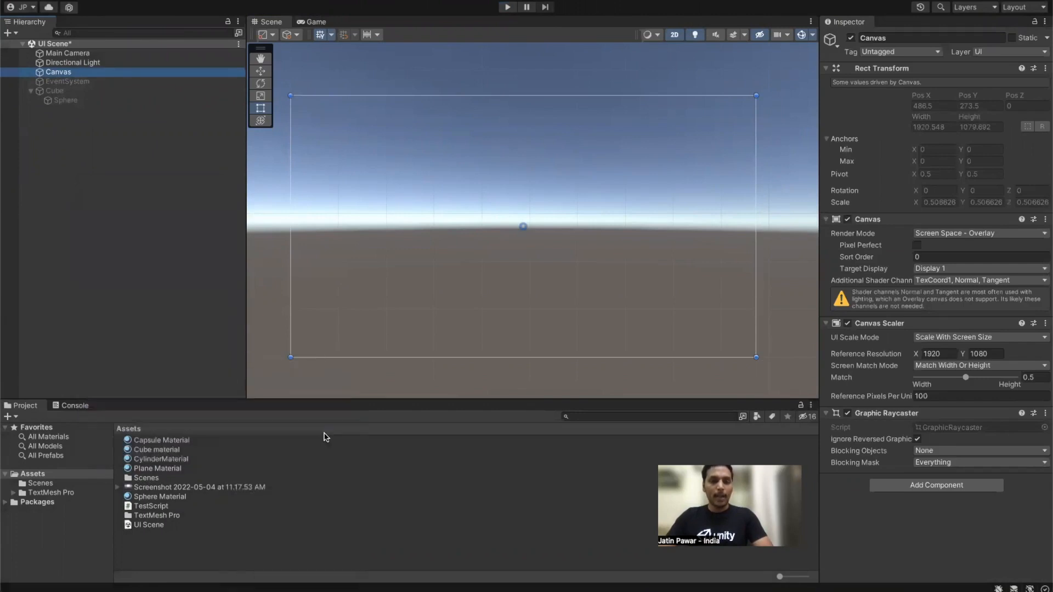
Step: Add a Panel, order it above the text, and colour it dark grey 292525
{"action": "right_click", "coordinate": [48, 170]}
{"action": "mouse_move", "coordinate": [148, 394]}
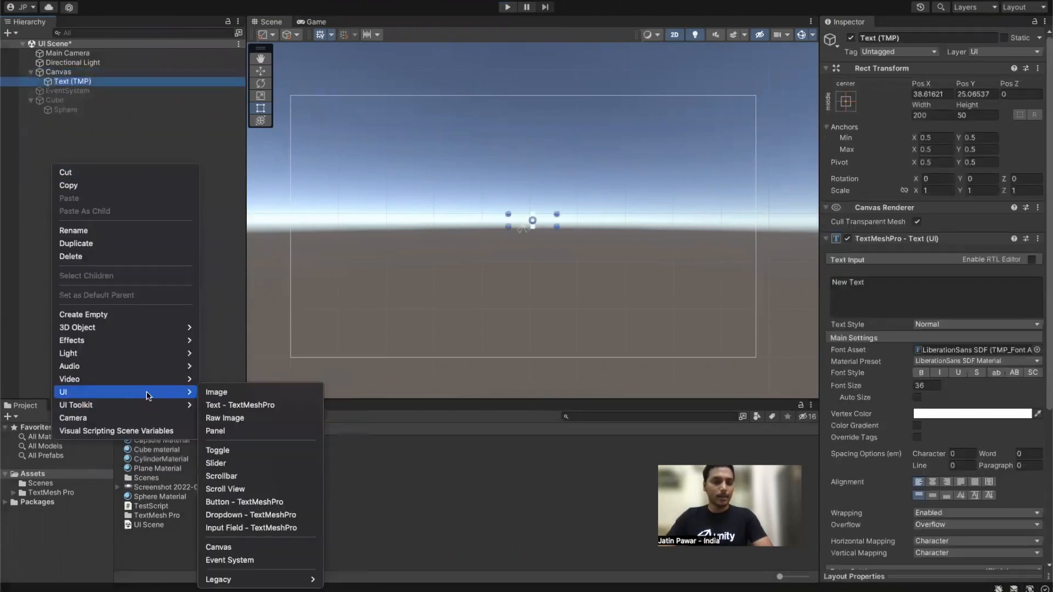
{"action": "left_click", "coordinate": [235, 431]}
{"action": "left_click_drag", "start_coordinate": [75, 92], "coordinate": [78, 79]}
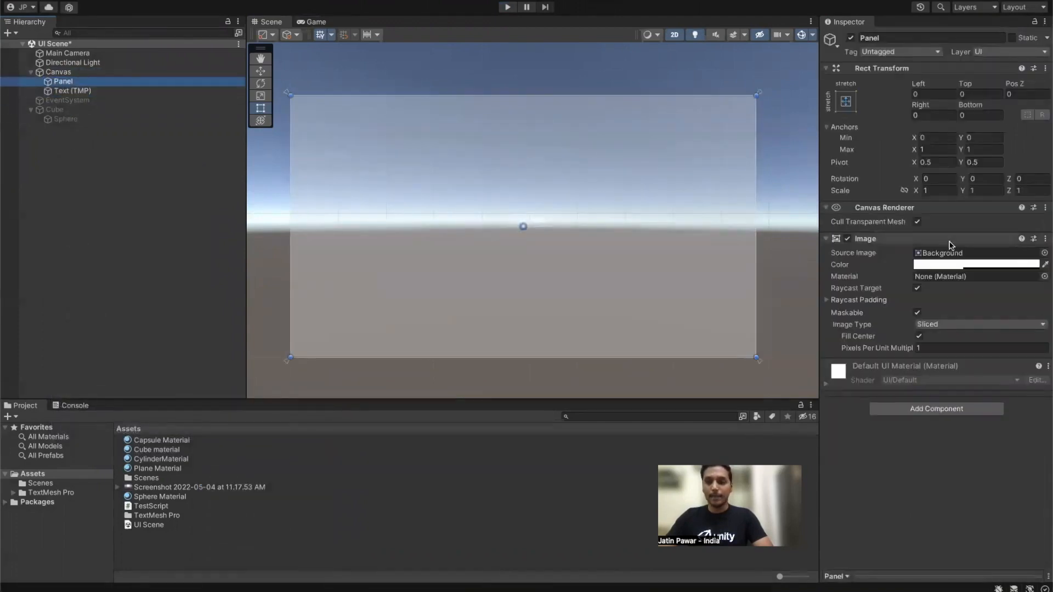
{"action": "left_click", "coordinate": [952, 264]}
{"action": "left_click_drag", "start_coordinate": [994, 376], "coordinate": [960, 375]}
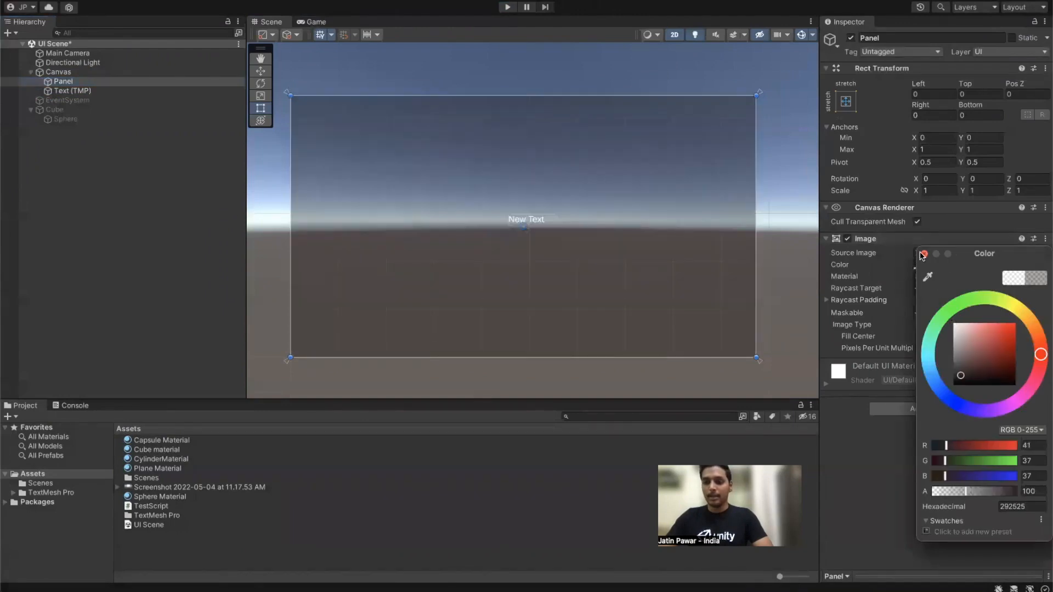
{"action": "left_click", "coordinate": [925, 254]}
{"action": "left_click", "coordinate": [71, 90]}
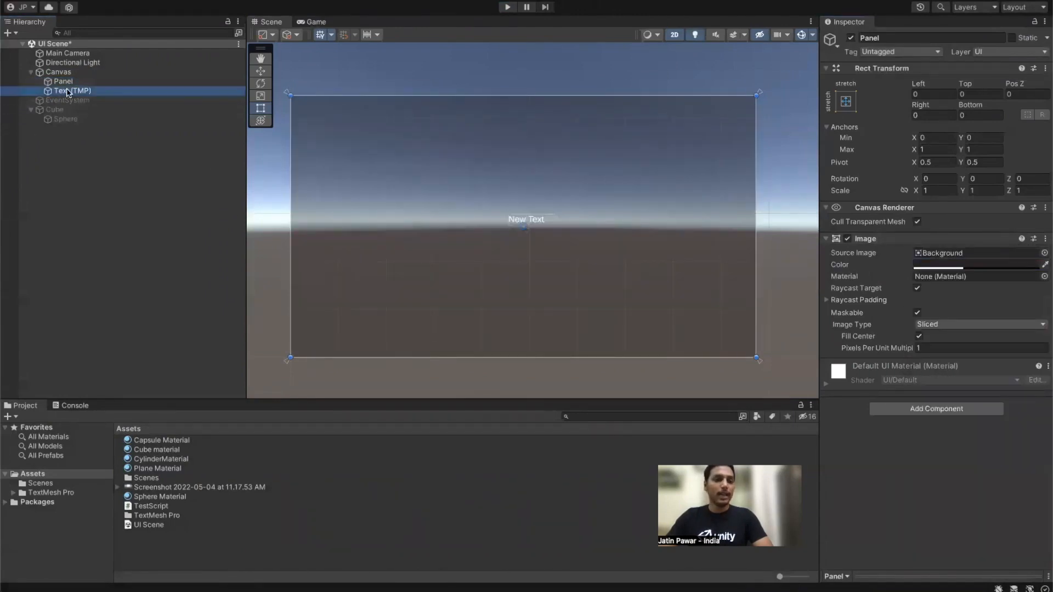
Step: Anchor the text top-centre and replace its content with 'SIGN UP FORM'
{"action": "key", "text": "w"}
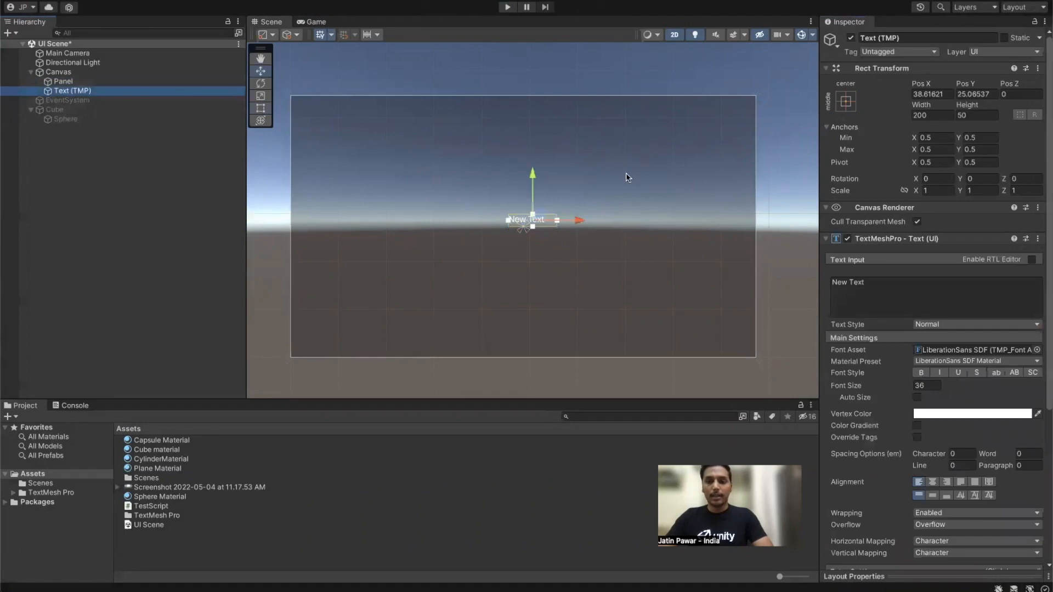
{"action": "left_click", "coordinate": [845, 102]}
{"action": "left_click", "coordinate": [913, 190], "text": "alt+shift"}
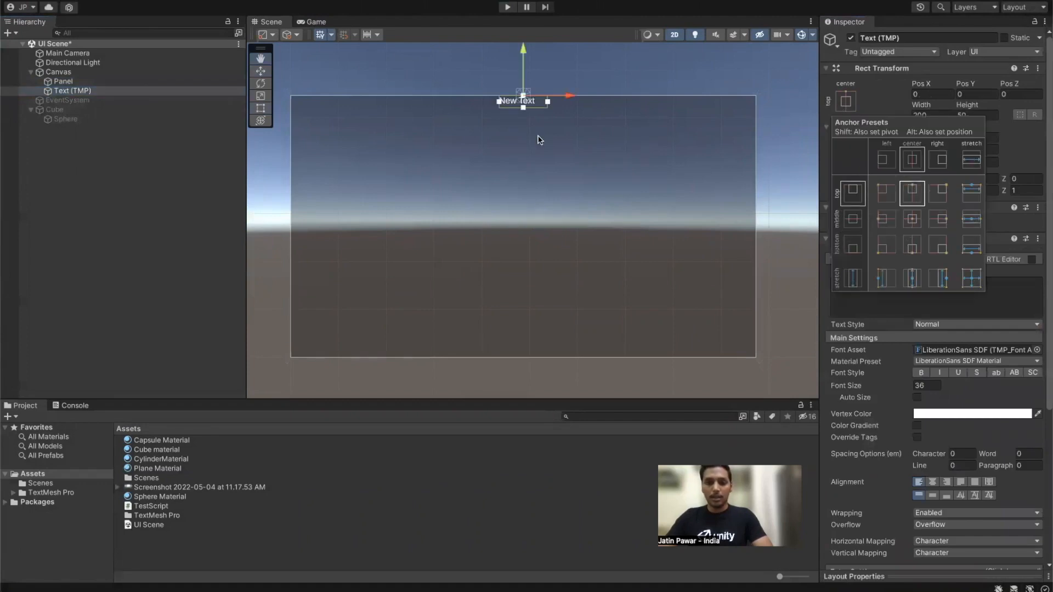
{"action": "mouse_move", "coordinate": [524, 52]}
{"action": "left_mouse_down"}
{"action": "mouse_move", "coordinate": [525, 78]}
{"action": "mouse_move", "coordinate": [531, 68]}
{"action": "left_mouse_up"}
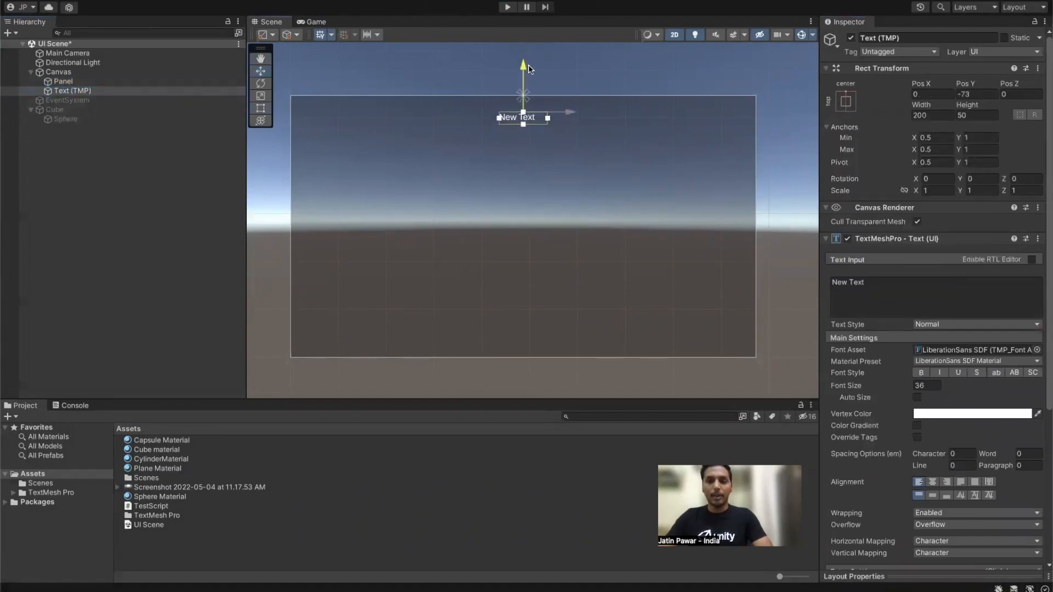
{"action": "left_click_drag", "start_coordinate": [831, 282], "coordinate": [866, 286]}
{"action": "type", "text": "S"}
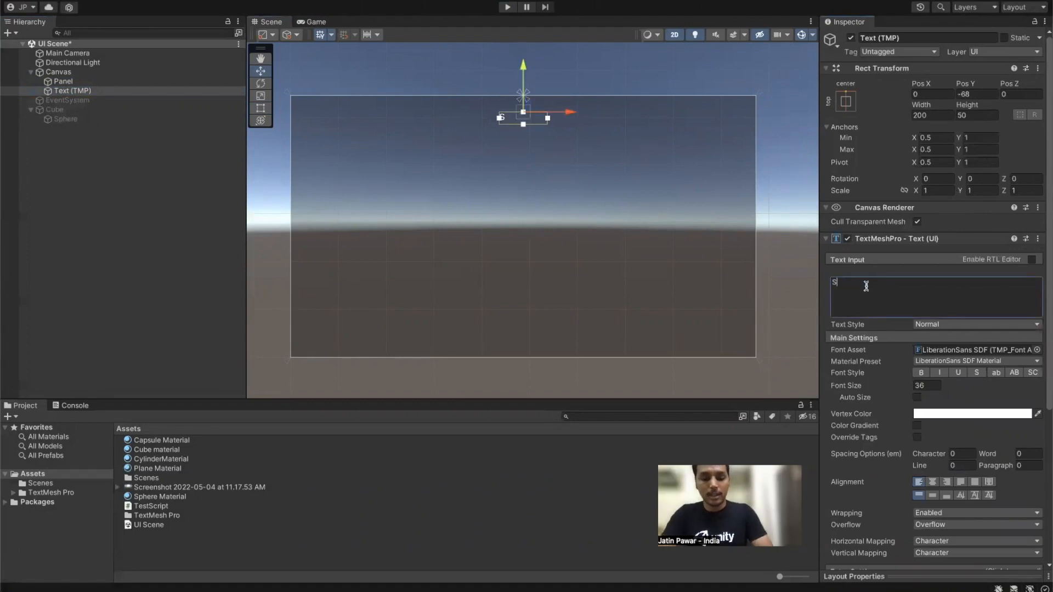
{"action": "type", "text": "IGN UP FORM"}
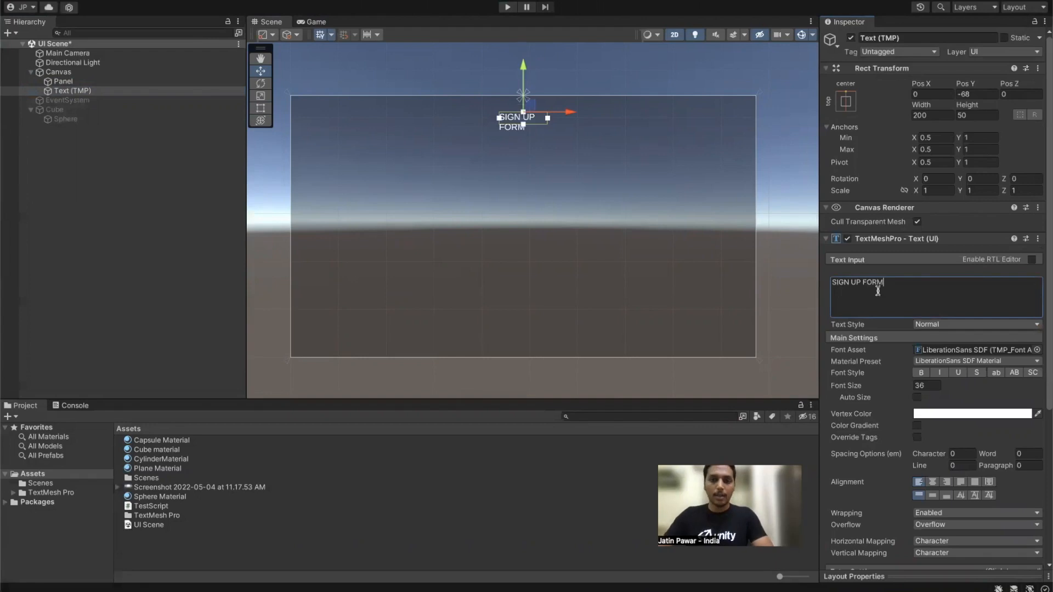
{"action": "scroll", "coordinate": [544, 132], "scroll_direction": "up", "scroll_amount": 2}
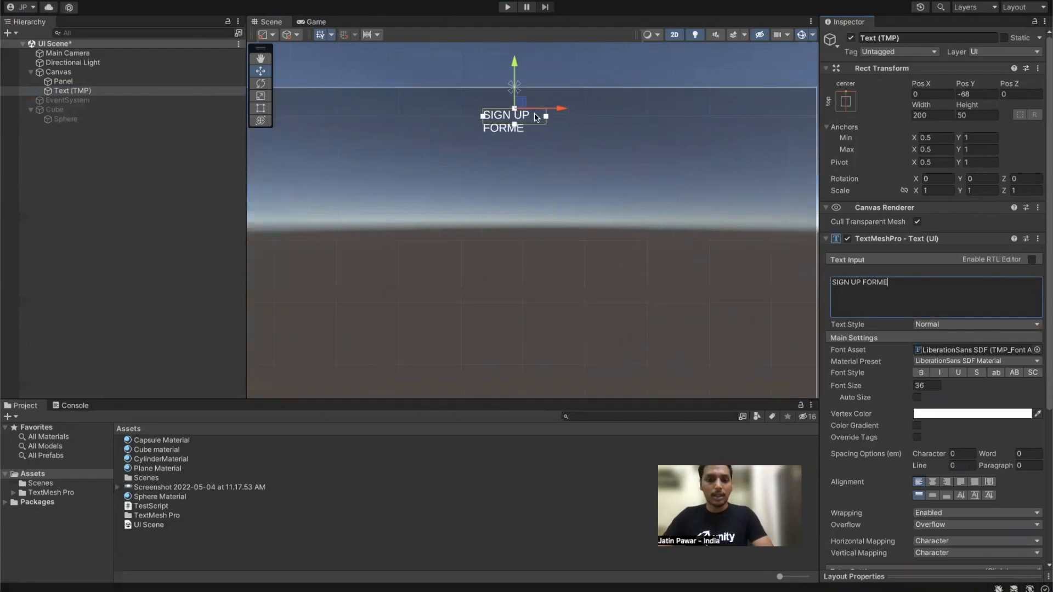
{"action": "key", "text": "BackSpace"}
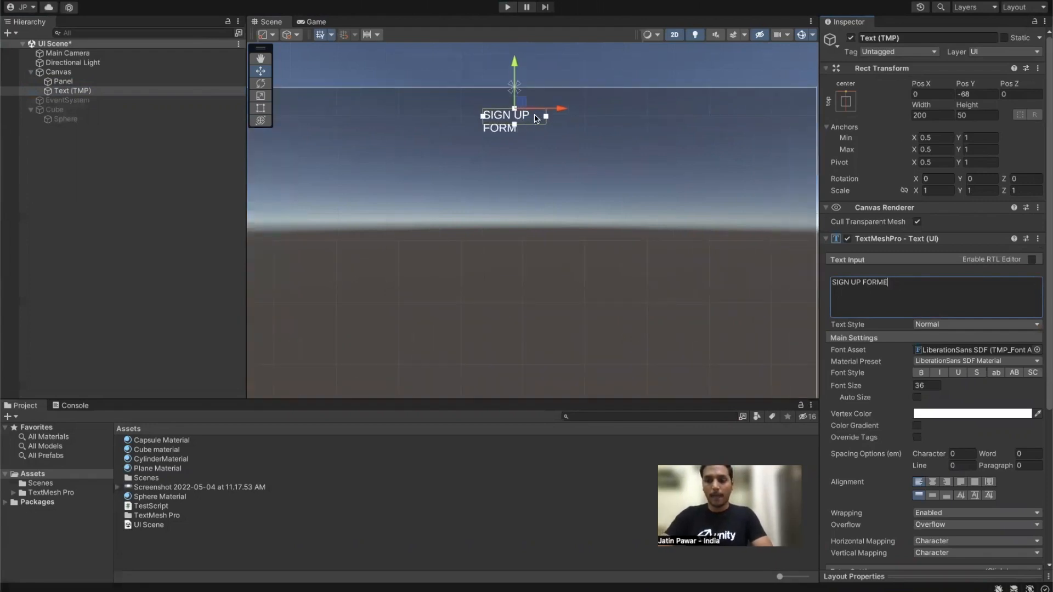
Step: Centre the title horizontally and vertically, set font size 52, and widen its box
{"action": "left_click", "coordinate": [91, 92]}
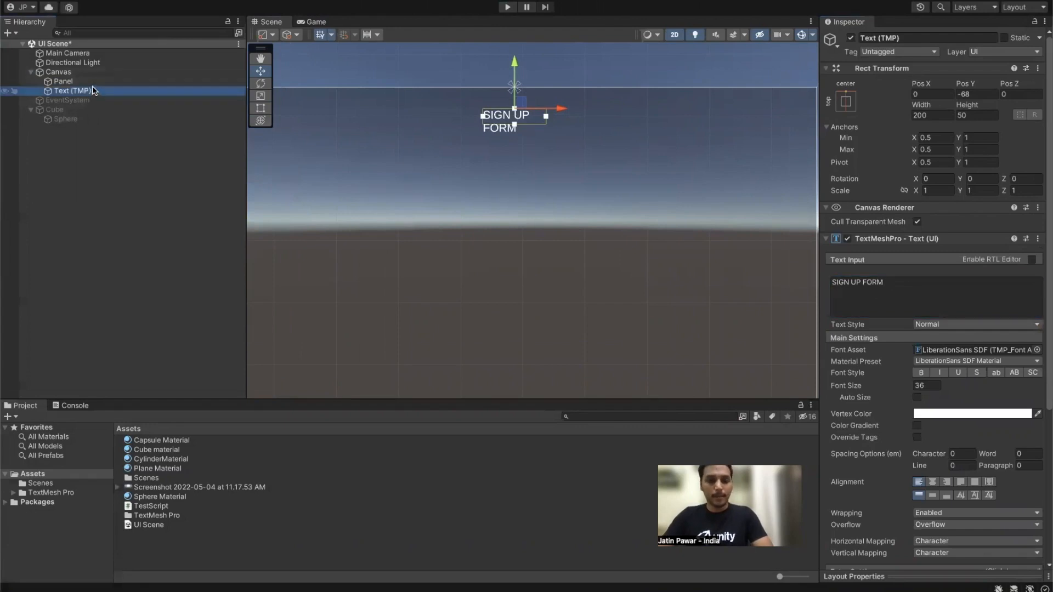
{"action": "left_click_drag", "start_coordinate": [546, 123], "coordinate": [587, 130]}
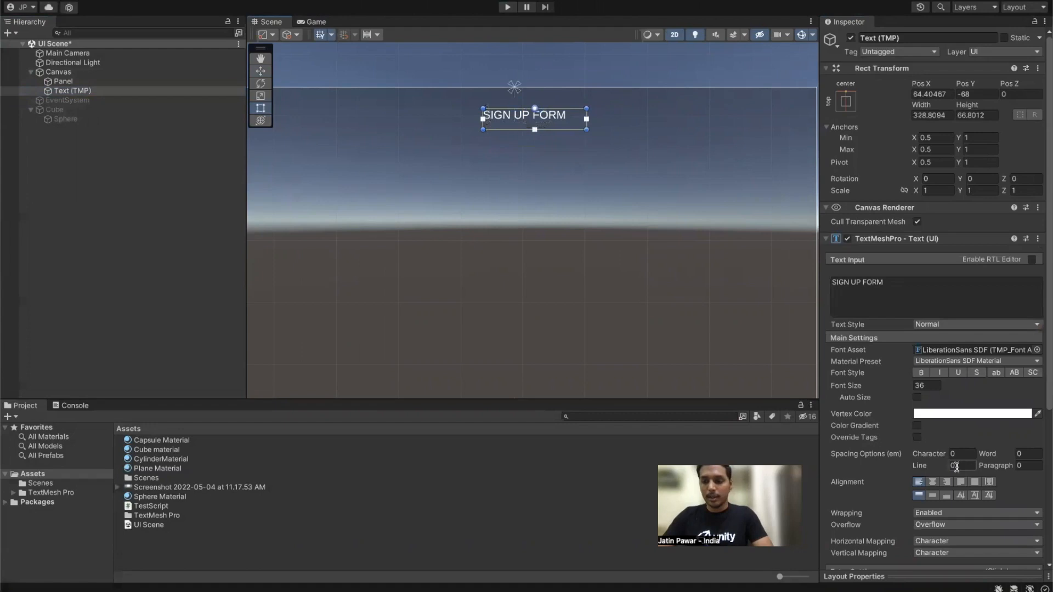
{"action": "left_click", "coordinate": [933, 482]}
{"action": "left_click", "coordinate": [933, 495]}
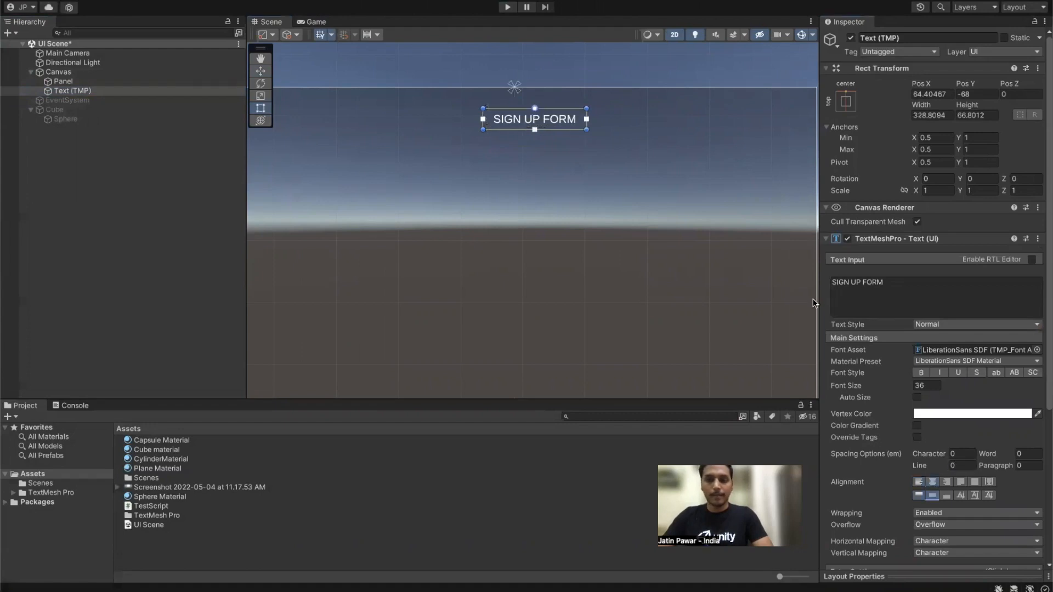
{"action": "left_click", "coordinate": [929, 386]}
{"action": "type", "text": "52"}
{"action": "left_click_drag", "start_coordinate": [586, 127], "coordinate": [657, 149]}
Step: Re-anchor the title top-centre and lower it to Y -93
{"action": "left_click", "coordinate": [847, 101]}
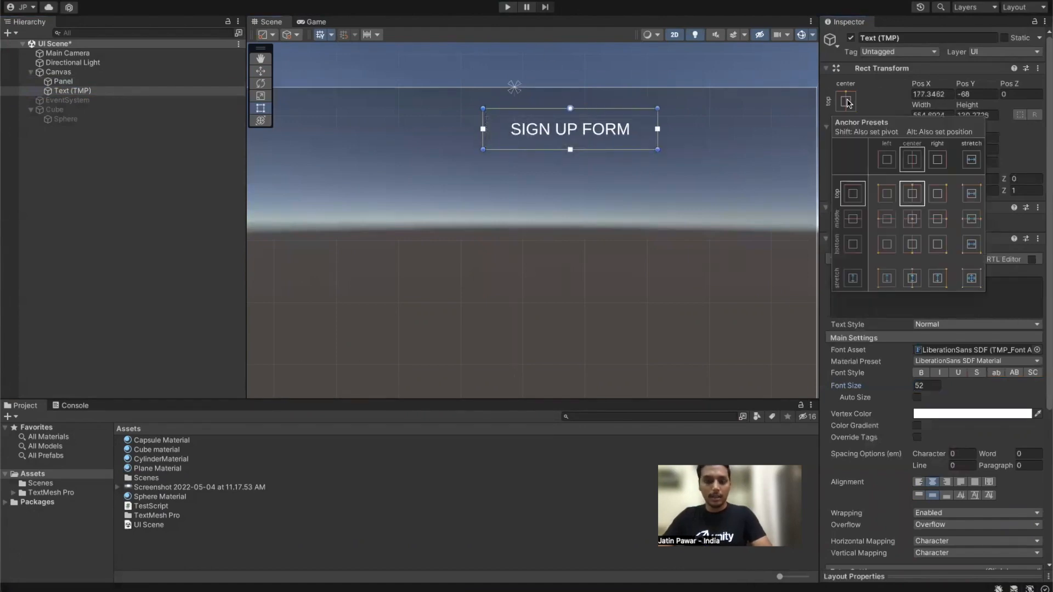
{"action": "left_click", "coordinate": [913, 194], "text": "alt+shift"}
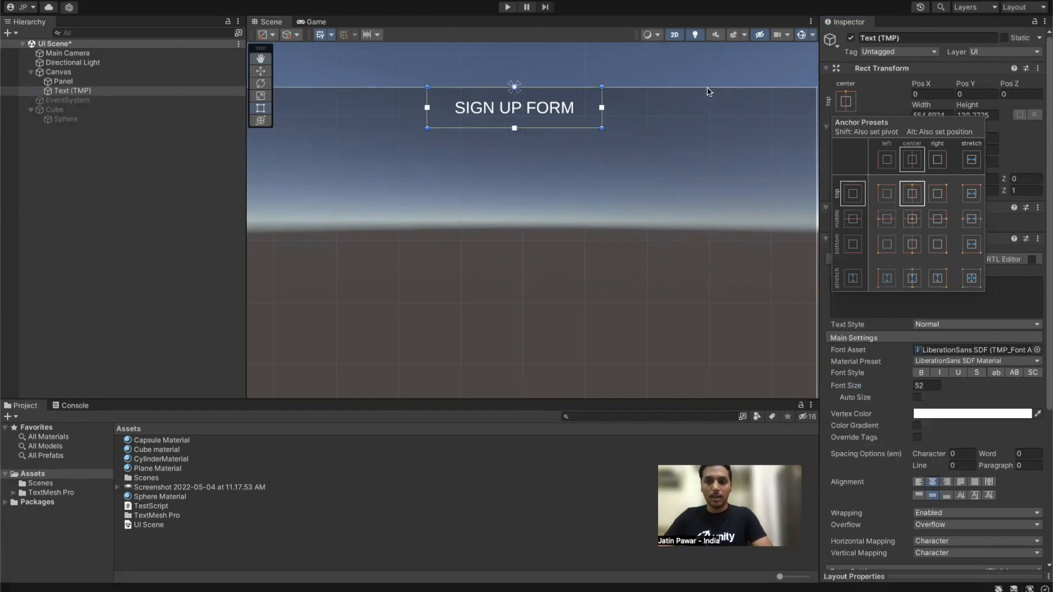
{"action": "left_click", "coordinate": [129, 90]}
{"action": "key", "text": "w"}
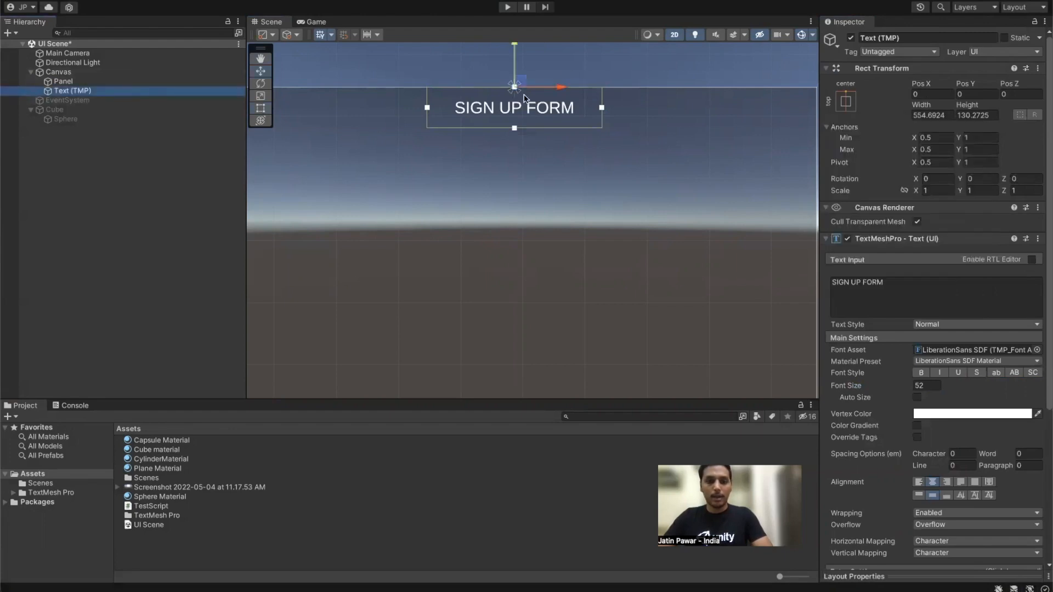
{"action": "left_click_drag", "start_coordinate": [516, 46], "coordinate": [517, 75]}
{"action": "scroll", "coordinate": [556, 134], "scroll_direction": "down", "scroll_amount": 3}
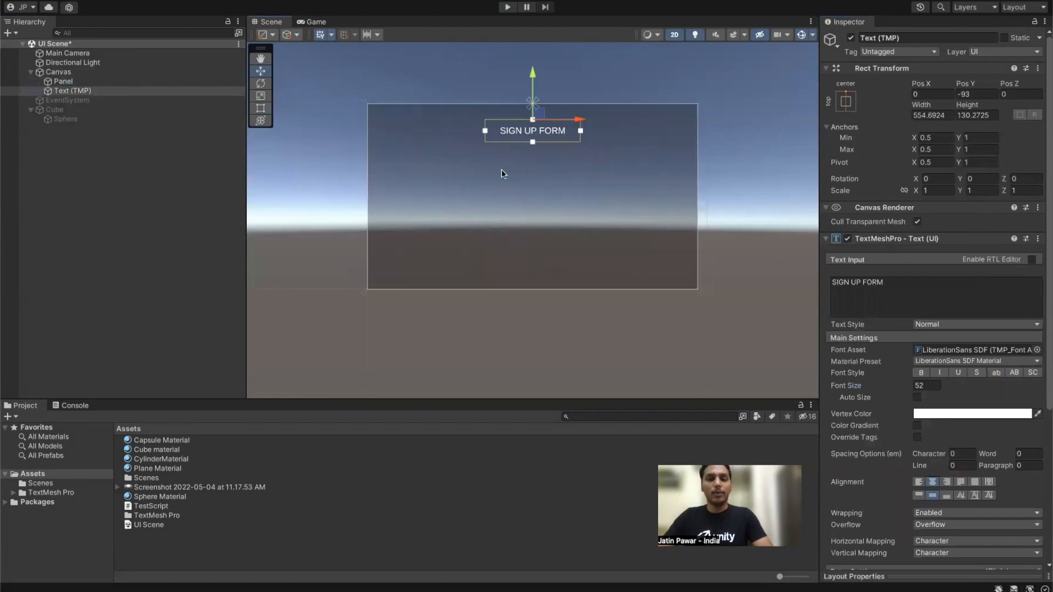
Step: Add two more TextMeshPro text objects to the Canvas
{"action": "left_click", "coordinate": [72, 153]}
{"action": "right_click", "coordinate": [68, 173]}
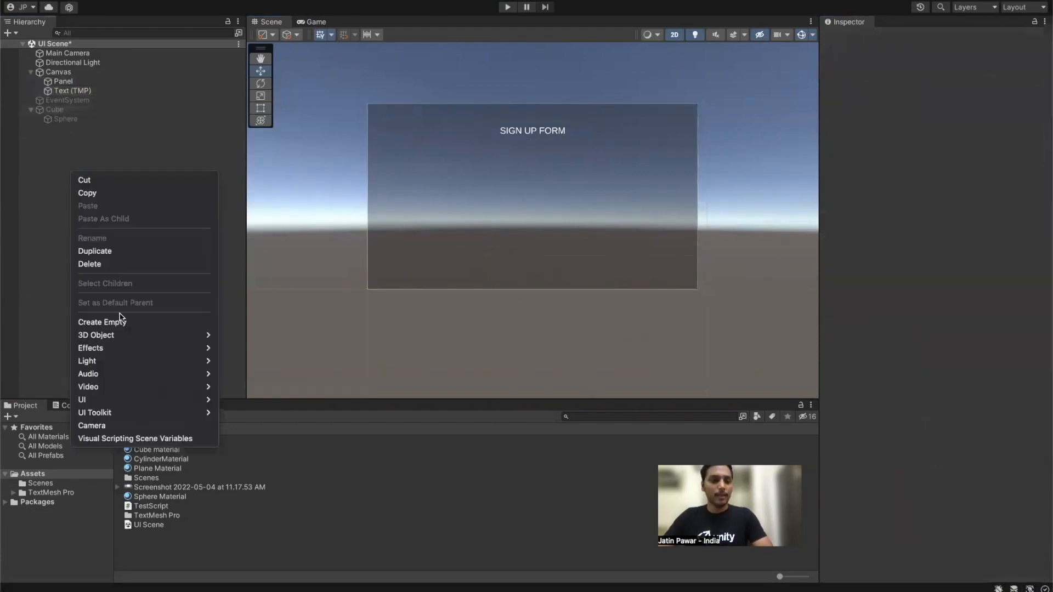
{"action": "mouse_move", "coordinate": [142, 401]}
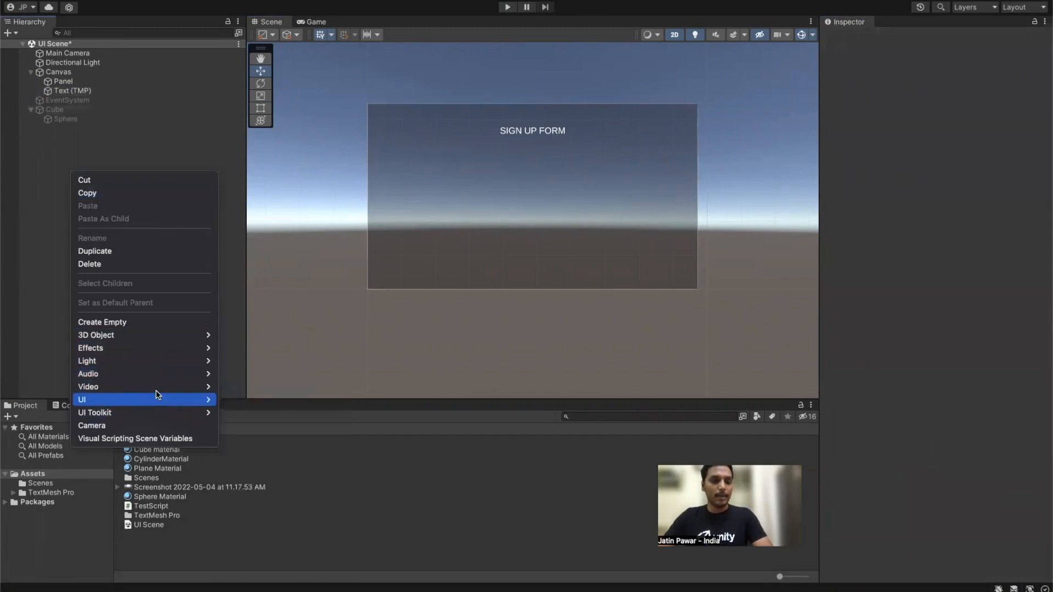
{"action": "left_click", "coordinate": [242, 412]}
{"action": "right_click", "coordinate": [56, 247]}
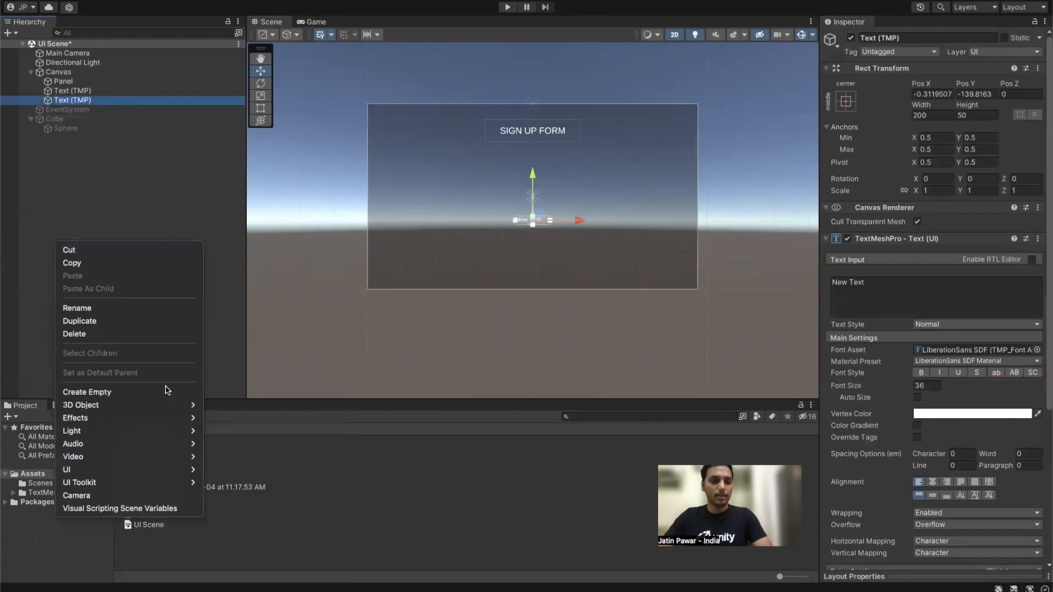
{"action": "mouse_move", "coordinate": [158, 420]}
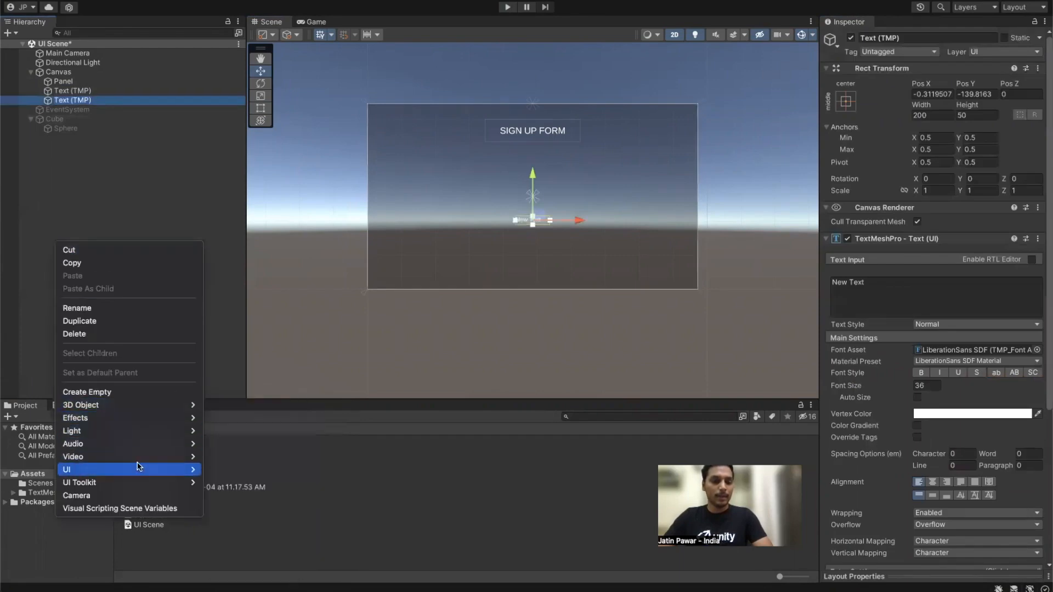
{"action": "mouse_move", "coordinate": [154, 470]}
{"action": "left_click", "coordinate": [239, 439]}
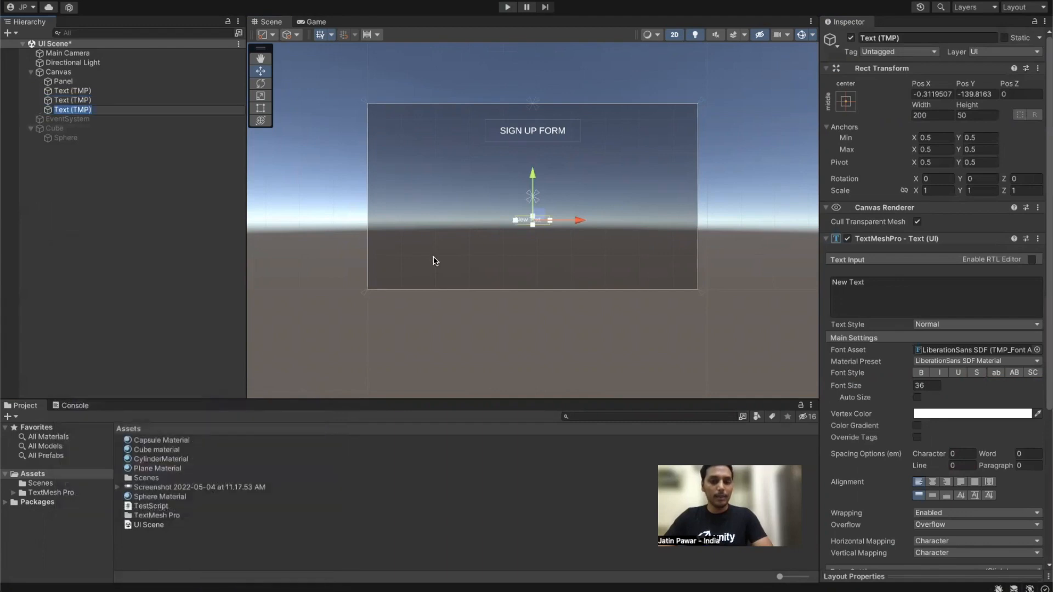
Step: Centre-anchor both labels, shift them left, and stack one above the other
{"action": "left_click", "coordinate": [845, 101]}
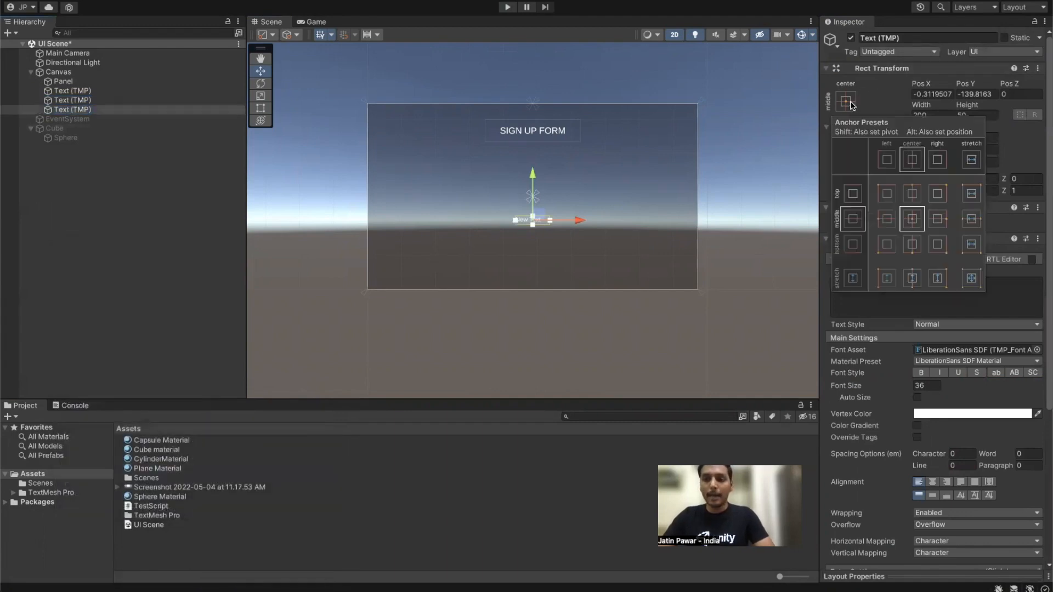
{"action": "left_click", "coordinate": [99, 100], "text": "ctrl"}
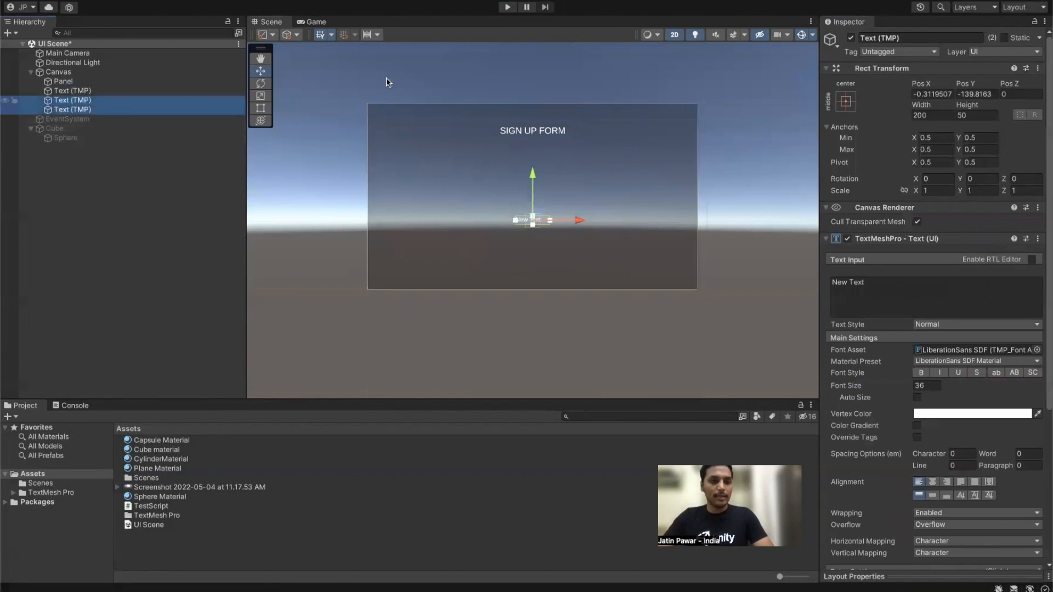
{"action": "left_click", "coordinate": [846, 101]}
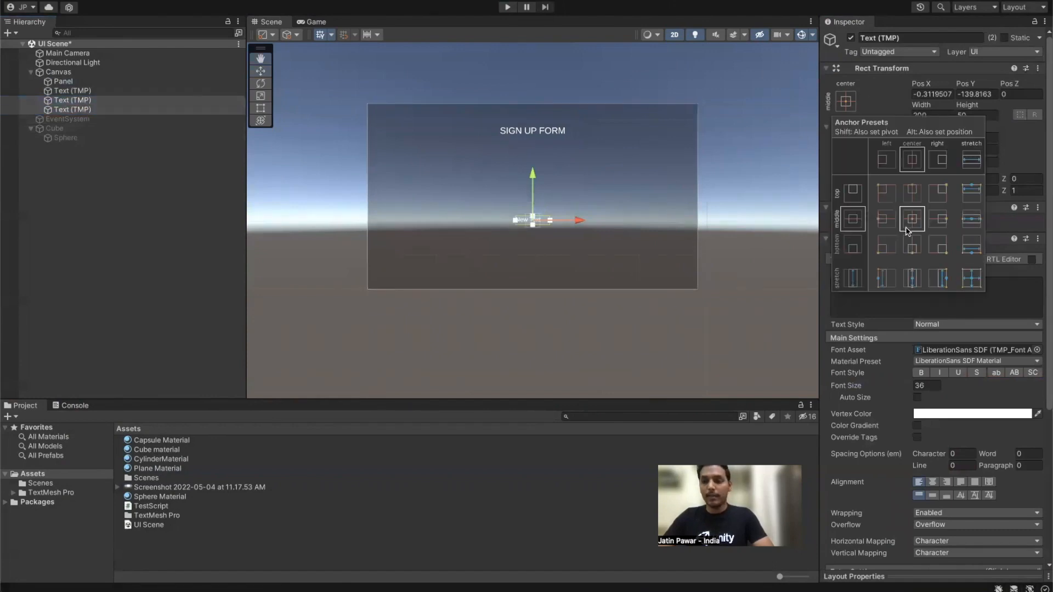
{"action": "left_click", "coordinate": [912, 218], "text": "alt"}
{"action": "scroll", "coordinate": [544, 213], "scroll_direction": "up", "scroll_amount": 5}
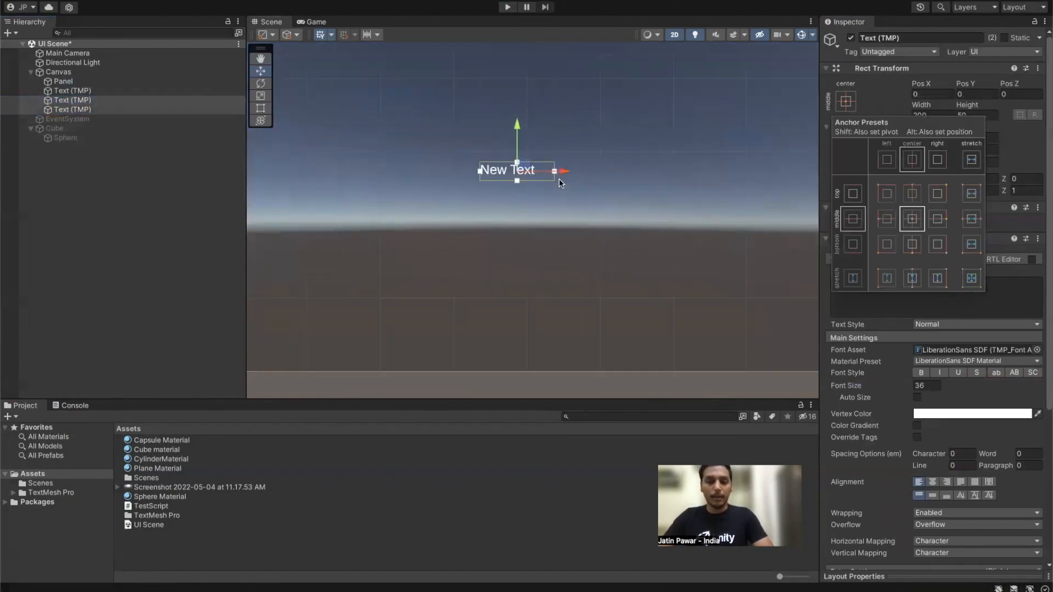
{"action": "left_click_drag", "start_coordinate": [564, 173], "coordinate": [440, 173]}
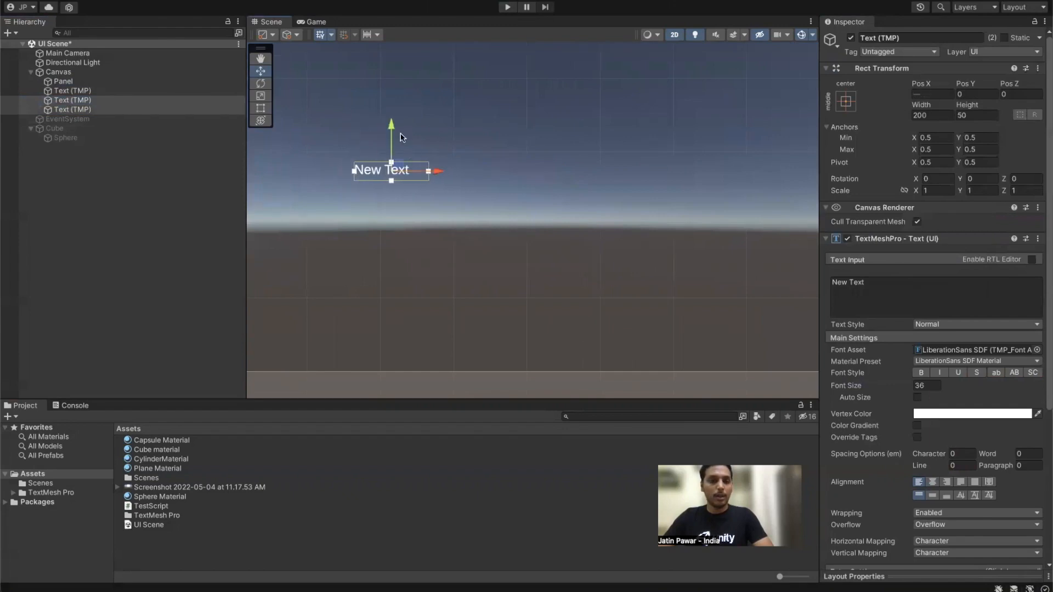
{"action": "mouse_move", "coordinate": [387, 106]}
{"action": "left_mouse_down"}
{"action": "mouse_move", "coordinate": [393, 76]}
{"action": "mouse_move", "coordinate": [390, 97]}
{"action": "left_mouse_up"}
{"action": "left_click", "coordinate": [73, 109]}
{"action": "left_click_drag", "start_coordinate": [393, 151], "coordinate": [393, 163]}
{"action": "right_click", "coordinate": [51, 210]}
{"action": "mouse_move", "coordinate": [107, 447]}
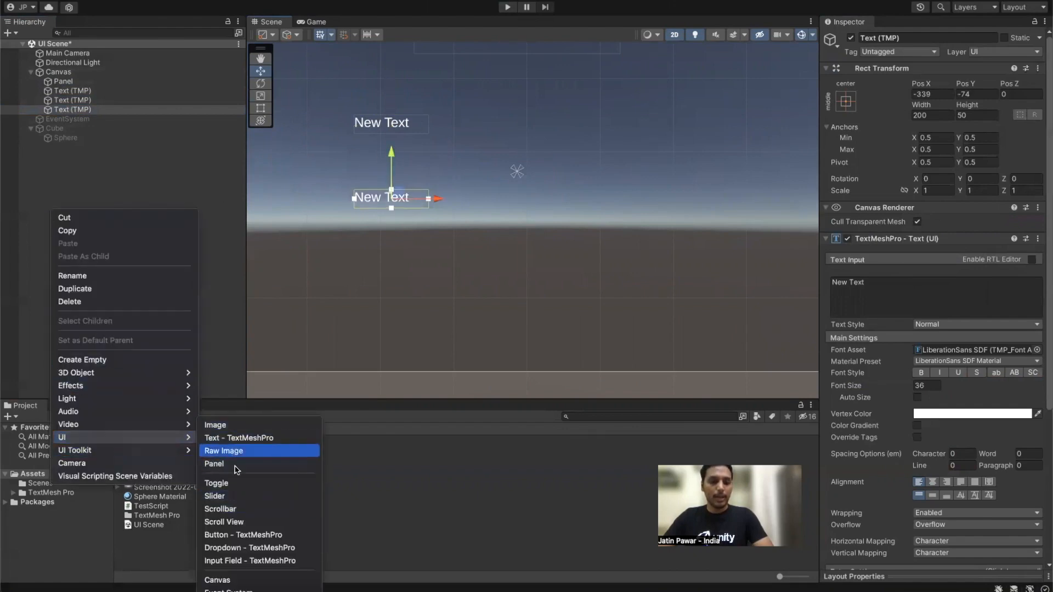
Step: Add a TextMeshPro input field, duplicate it, and place both fields right of the labels
{"action": "left_click", "coordinate": [364, 432]}
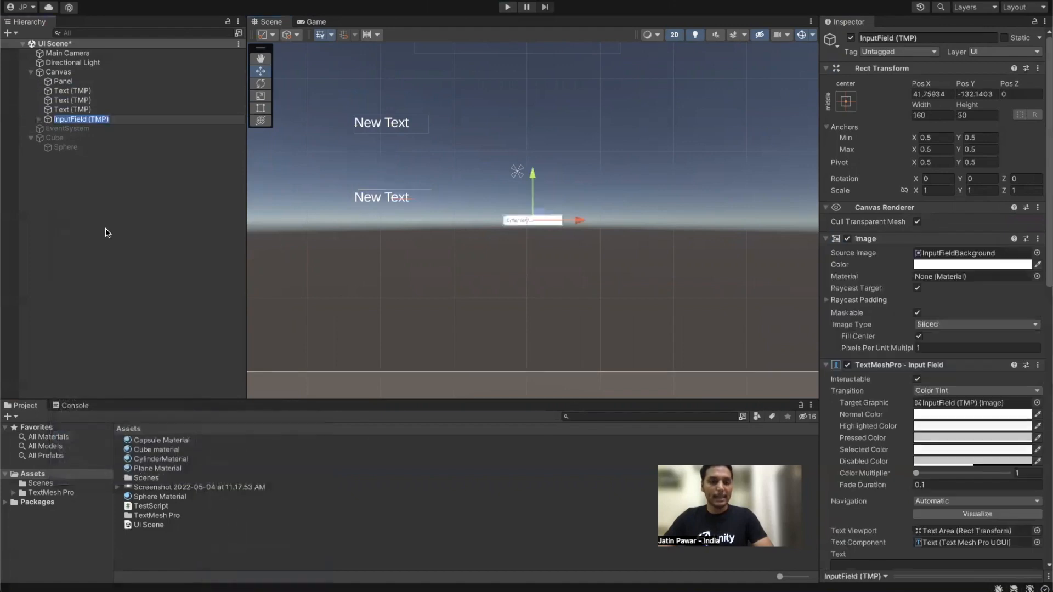
{"action": "left_click", "coordinate": [81, 189]}
{"action": "left_click", "coordinate": [75, 119]}
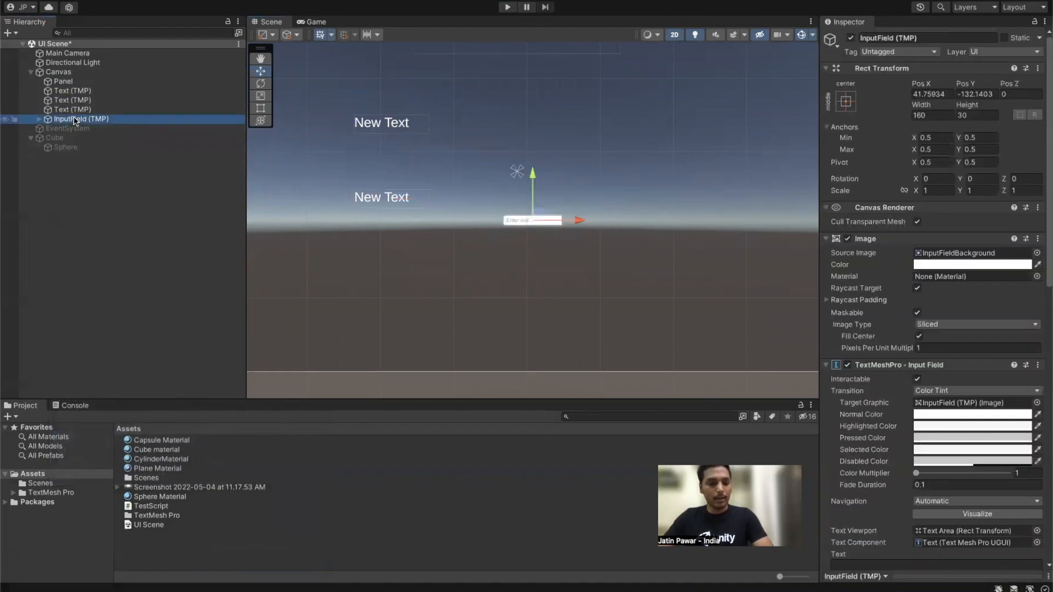
{"action": "key", "text": "ctrl+d"}
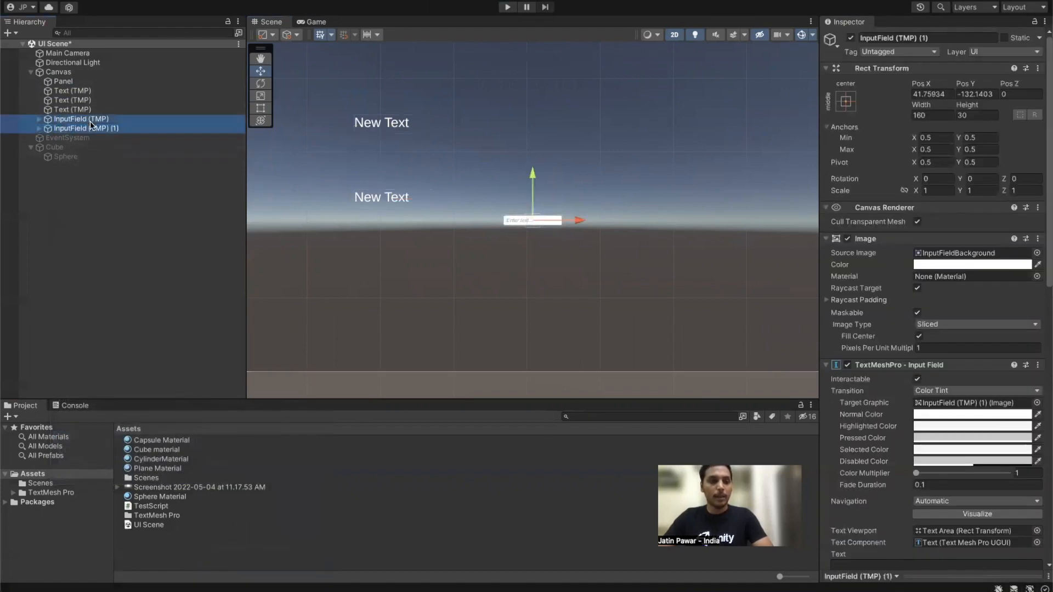
{"action": "left_click", "coordinate": [845, 100]}
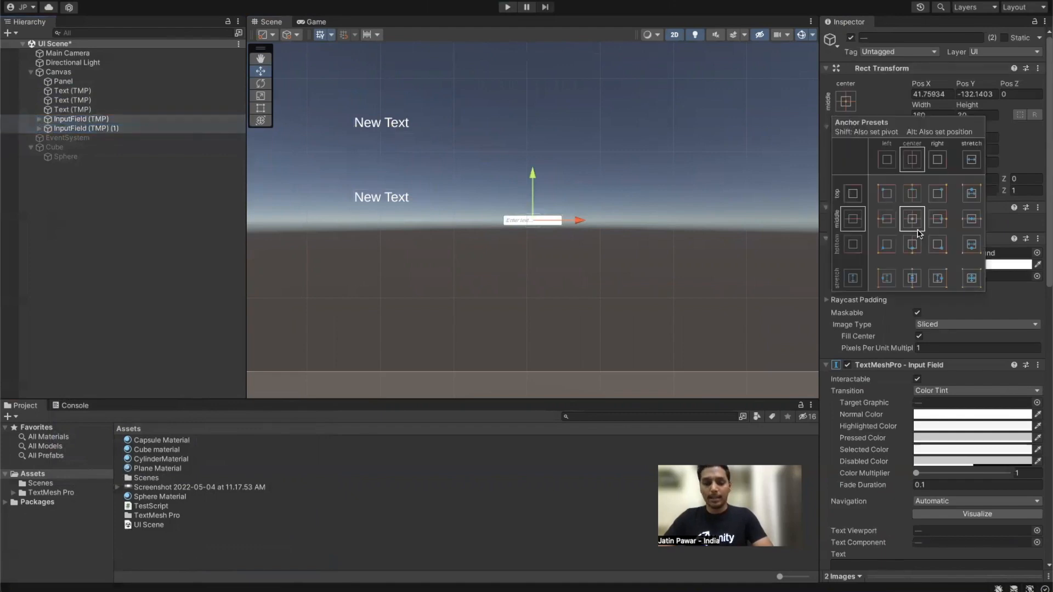
{"action": "left_click", "coordinate": [914, 224], "text": "alt"}
{"action": "left_click_drag", "start_coordinate": [573, 171], "coordinate": [657, 166]}
{"action": "left_click_drag", "start_coordinate": [608, 122], "coordinate": [607, 80]}
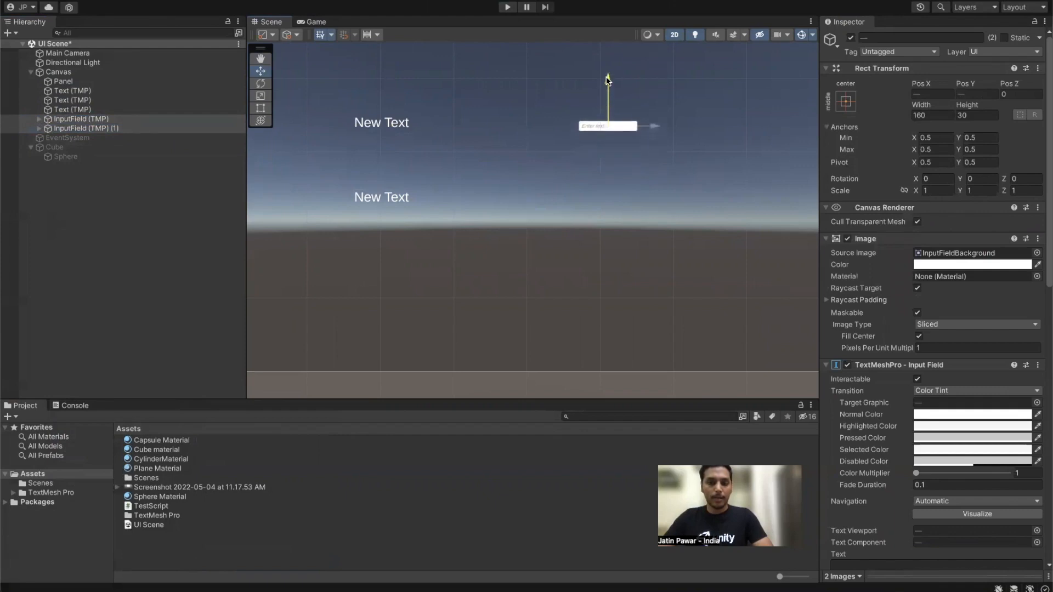
{"action": "left_click", "coordinate": [68, 129]}
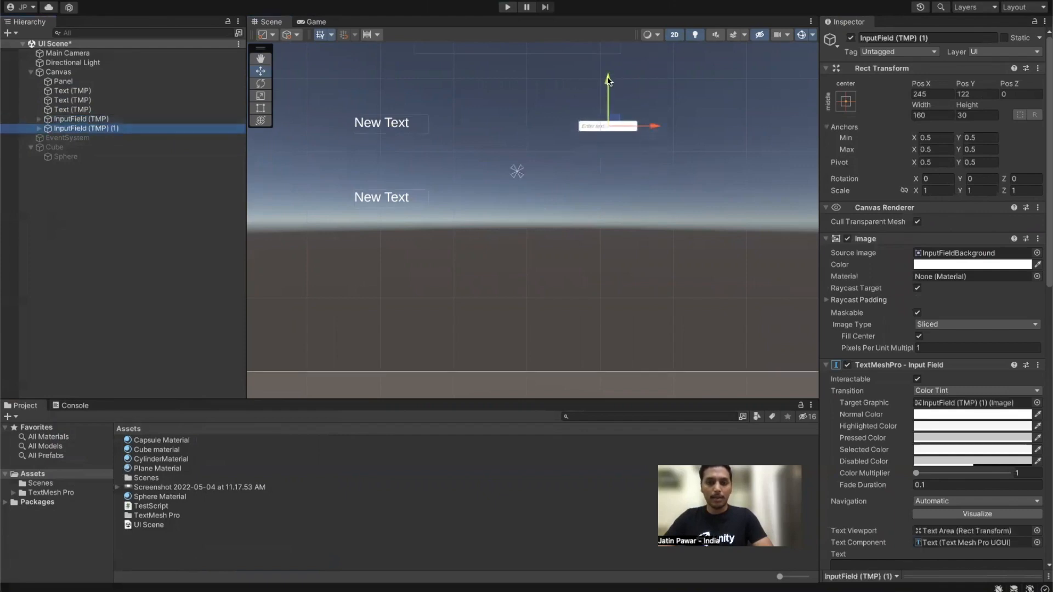
{"action": "left_click_drag", "start_coordinate": [607, 81], "coordinate": [598, 150]}
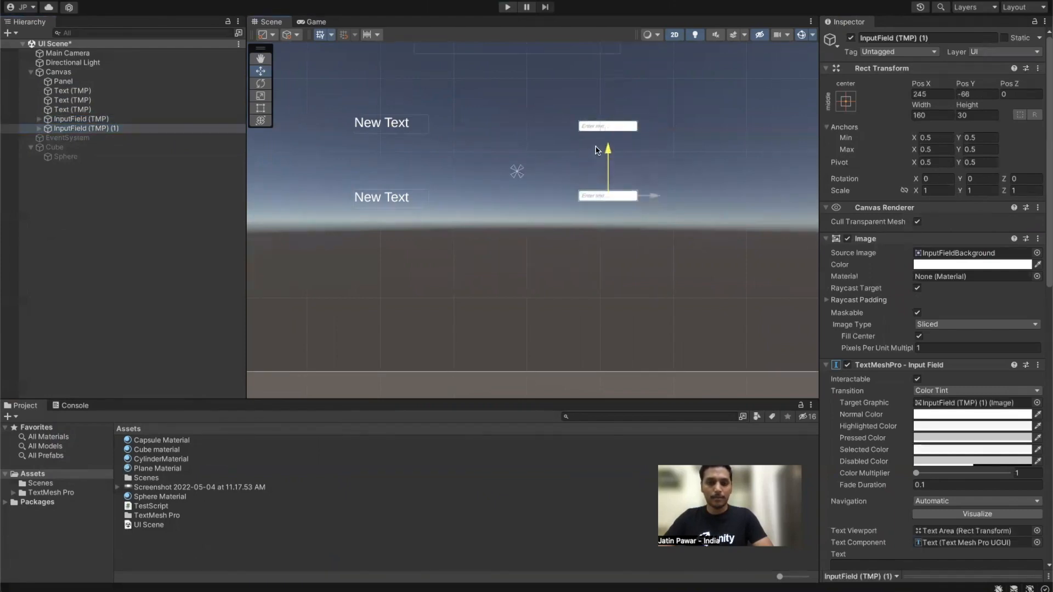
Step: Change the label texts to EMAIL and PASSWORD
{"action": "left_click", "coordinate": [90, 100]}
{"action": "left_click", "coordinate": [876, 298]}
{"action": "type", "text": "EMAIL"}
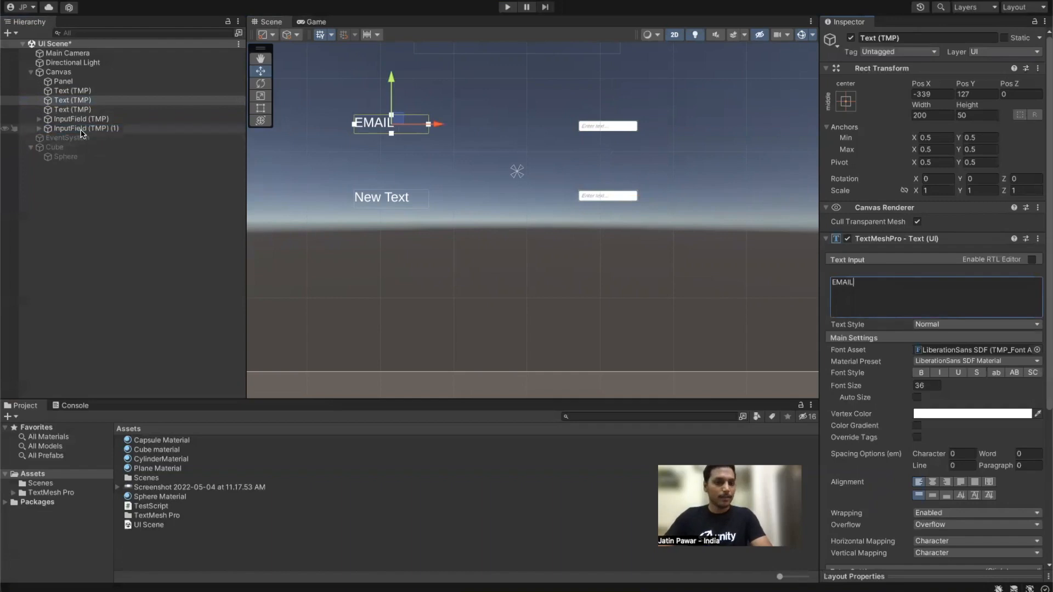
{"action": "left_click", "coordinate": [73, 109]}
{"action": "left_click", "coordinate": [920, 280]}
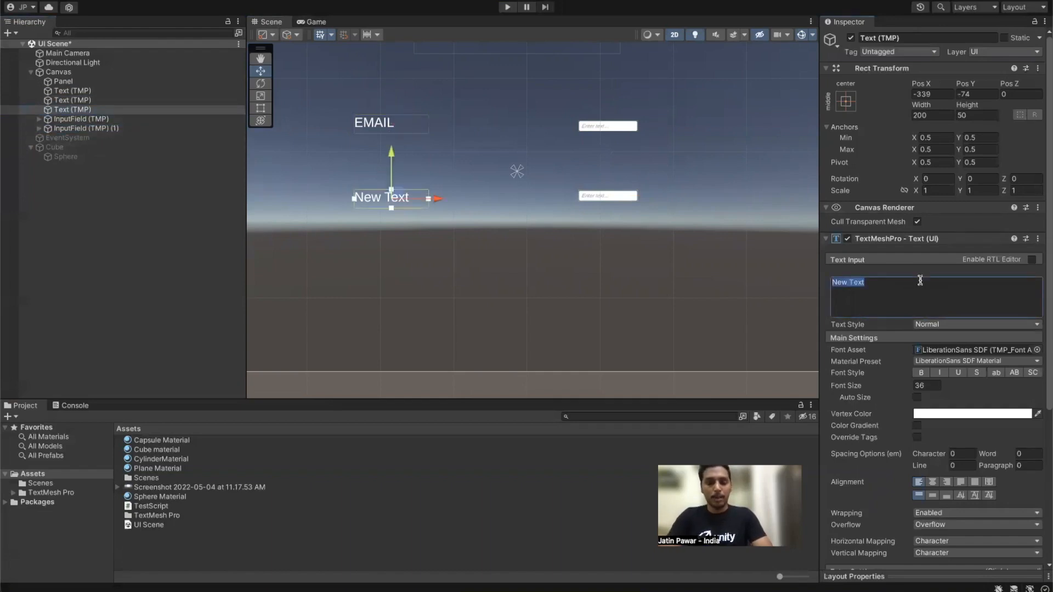
{"action": "type", "text": "P"}
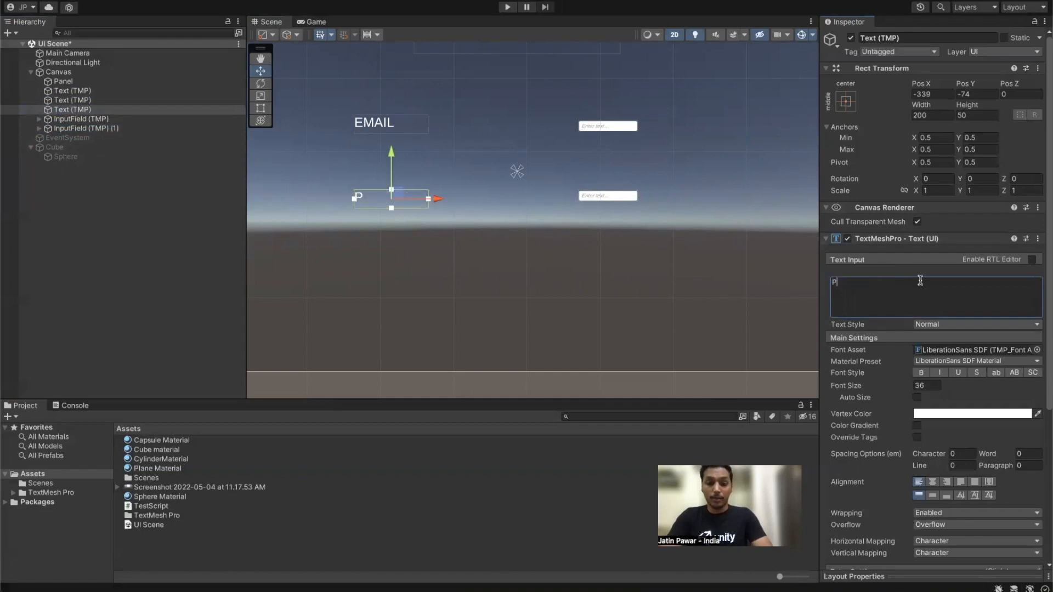
{"action": "type", "text": "PA"}
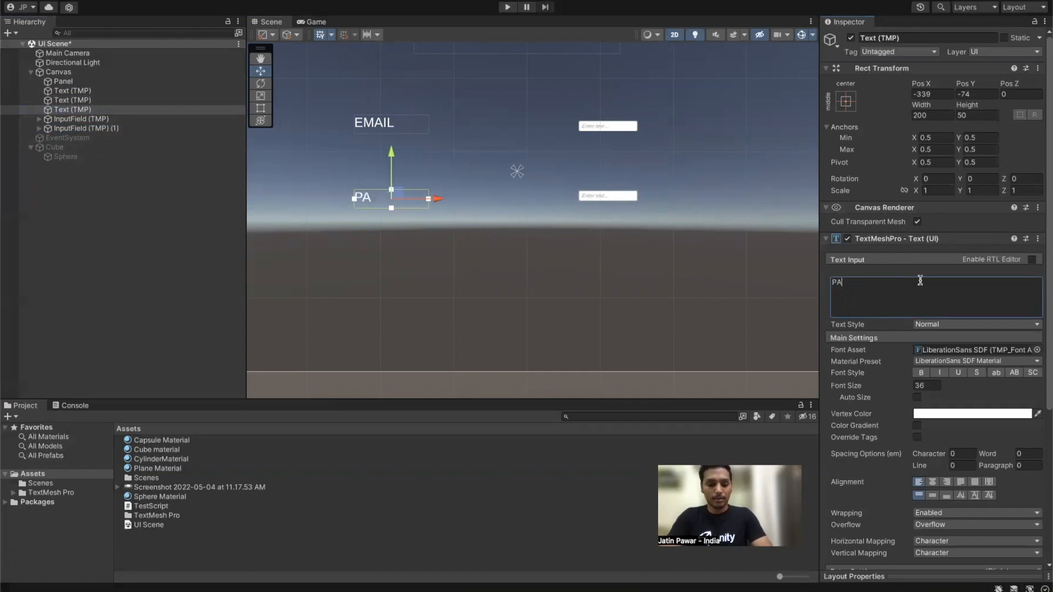
{"action": "type", "text": "SSWORD"}
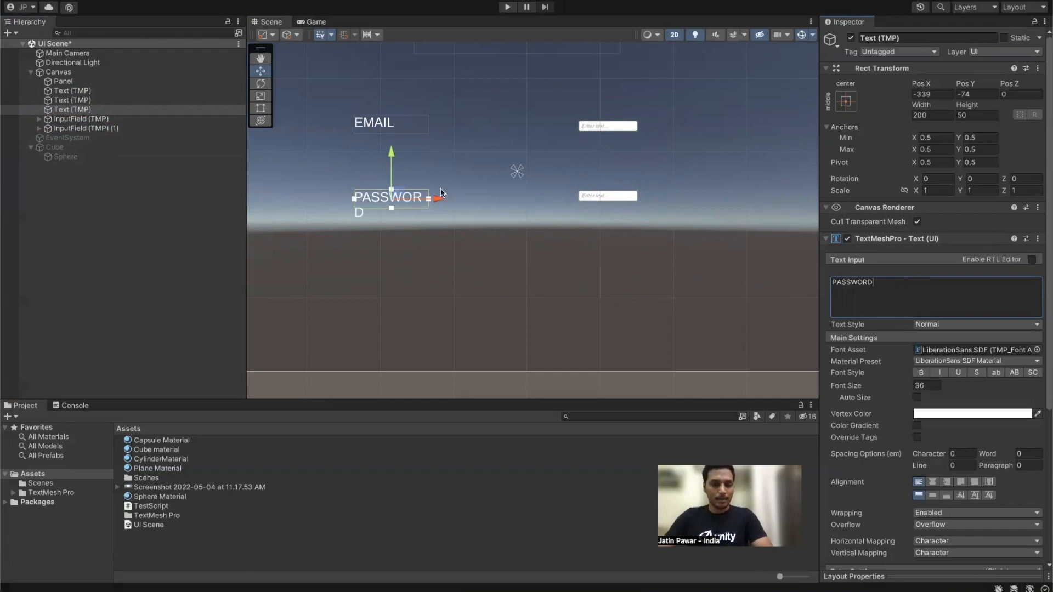
{"action": "left_click", "coordinate": [124, 110]}
Step: Widen the PASSWORD label and enlarge the EMAIL input field to about 238×67
{"action": "key", "text": "t"}
{"action": "left_click_drag", "start_coordinate": [434, 209], "coordinate": [466, 211]}
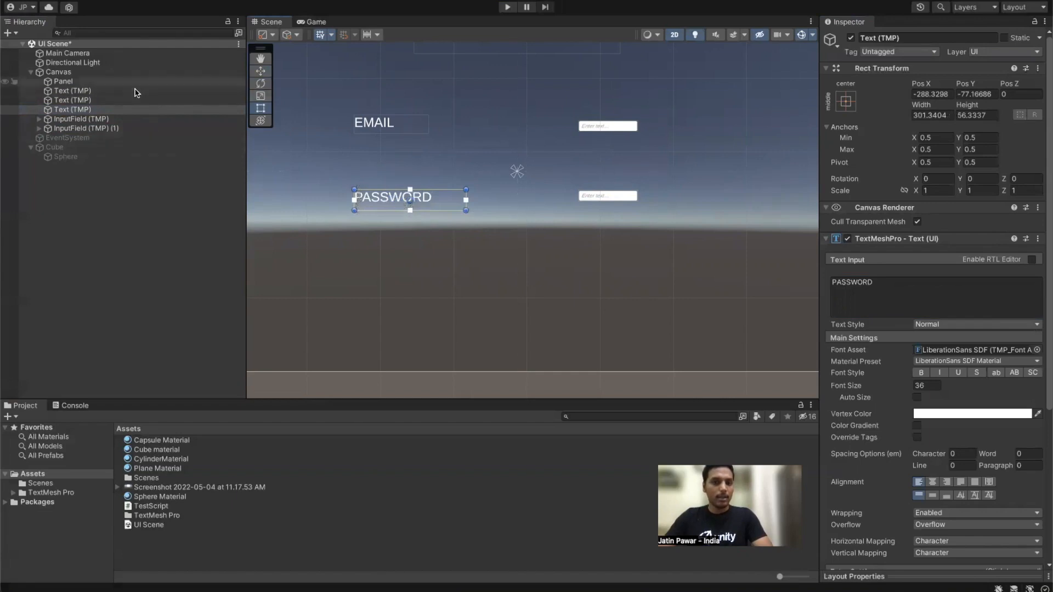
{"action": "left_click", "coordinate": [110, 119]}
{"action": "left_click_drag", "start_coordinate": [636, 129], "coordinate": [666, 115]}
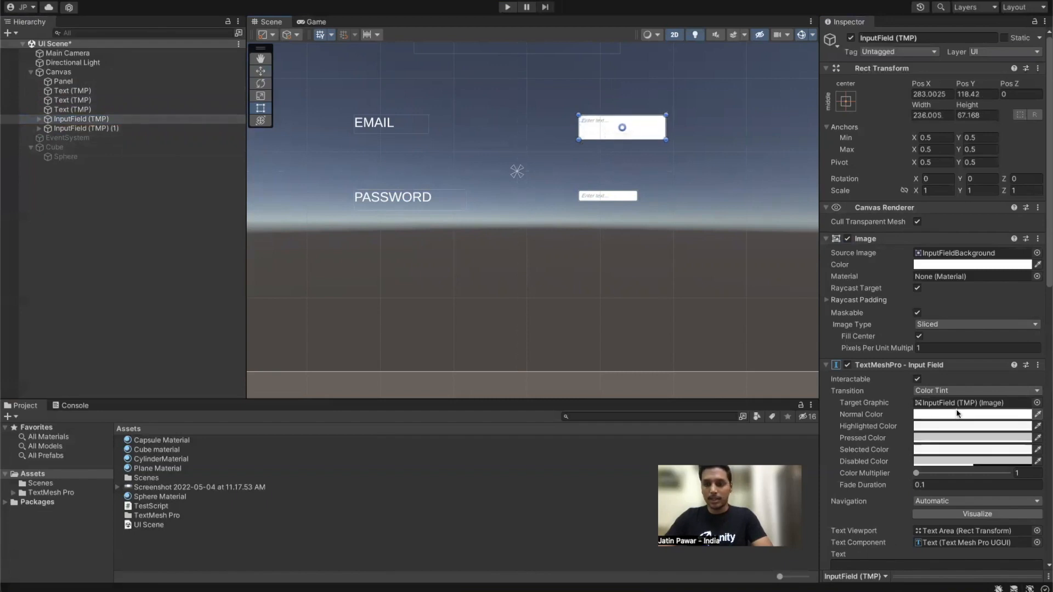
Step: Set both input fields' point size to 24 and enlarge the PASSWORD field to match
{"action": "scroll", "coordinate": [989, 405], "scroll_direction": "down", "scroll_amount": 10}
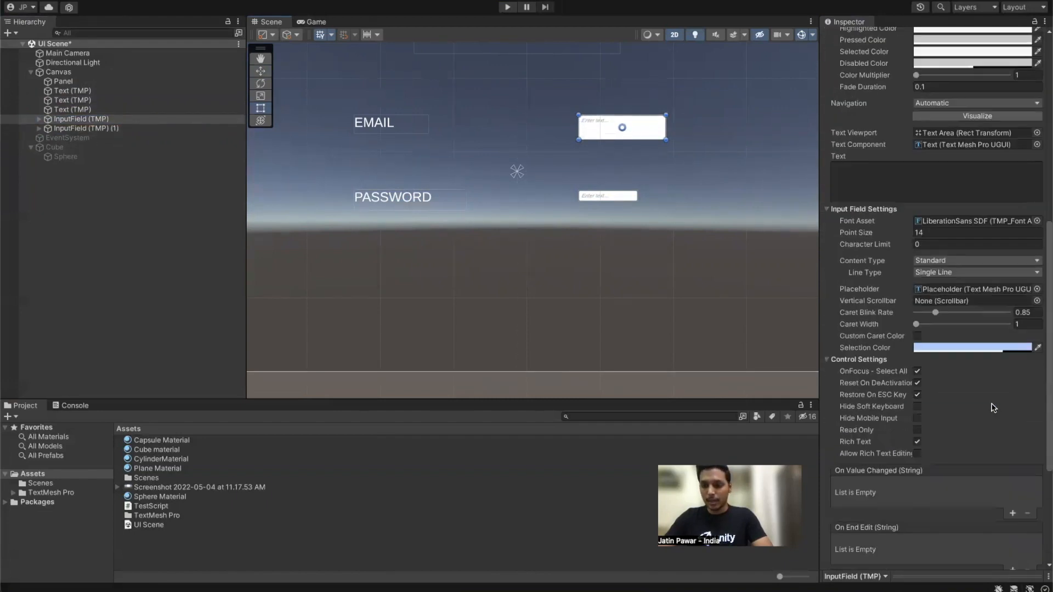
{"action": "left_click", "coordinate": [941, 236]}
{"action": "type", "text": "24"}
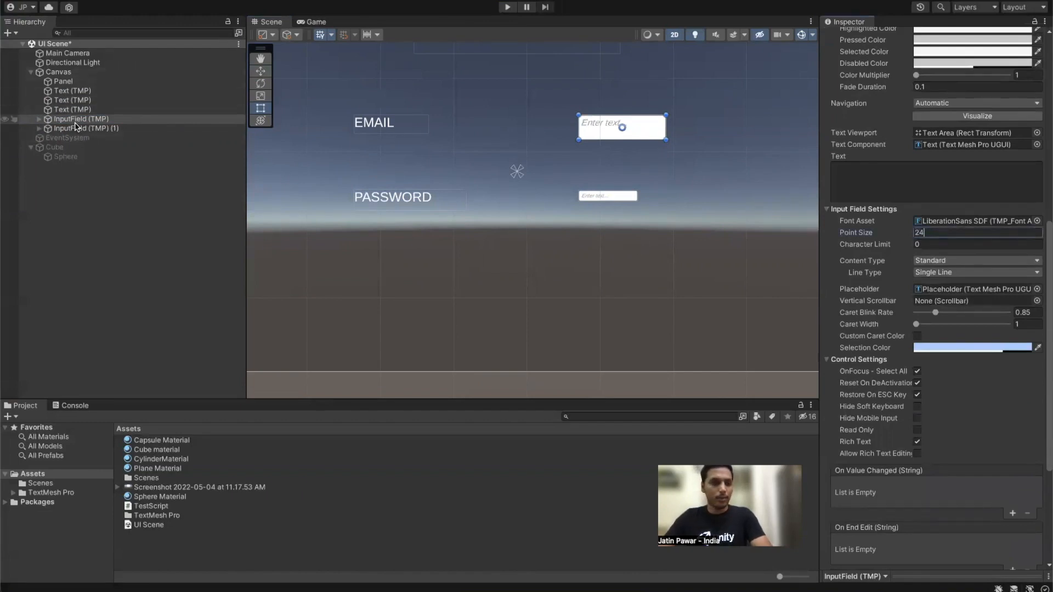
{"action": "left_click", "coordinate": [77, 127]}
{"action": "left_click_drag", "start_coordinate": [638, 198], "coordinate": [667, 204]}
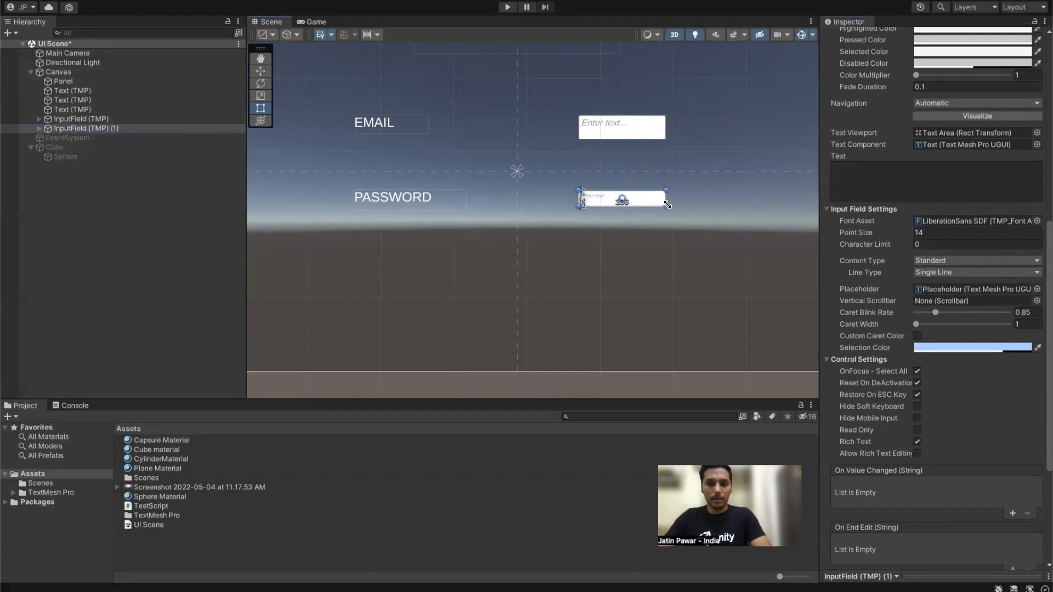
{"action": "left_click", "coordinate": [938, 232]}
{"action": "type", "text": "24"}
{"action": "left_click", "coordinate": [100, 119]}
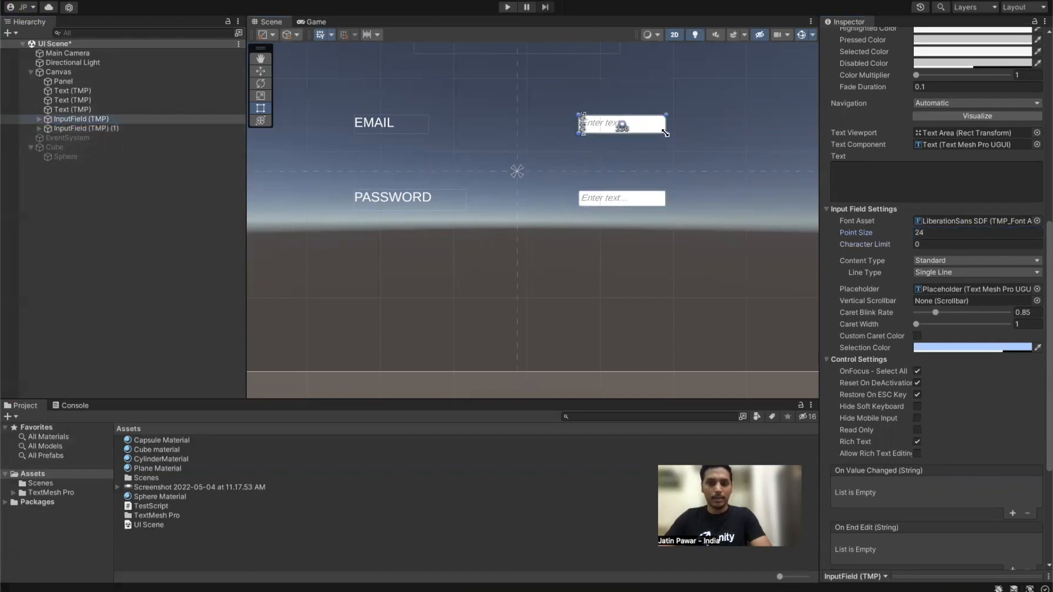
Step: Add a TextMeshPro Button and Shift+Alt anchor it bottom-centre at position 0, 0
{"action": "right_click", "coordinate": [125, 208]}
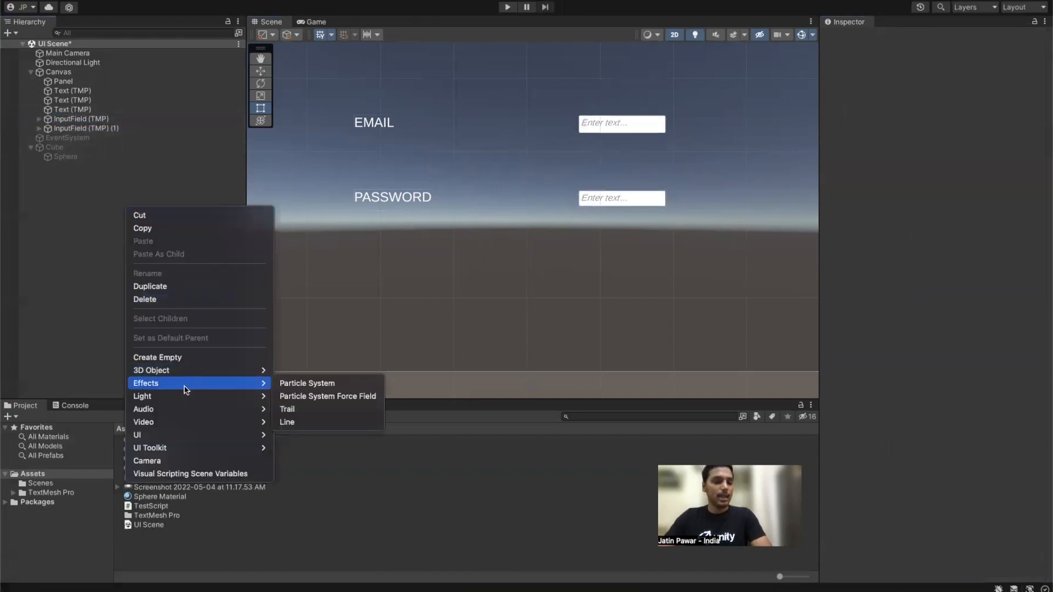
{"action": "mouse_move", "coordinate": [183, 435]}
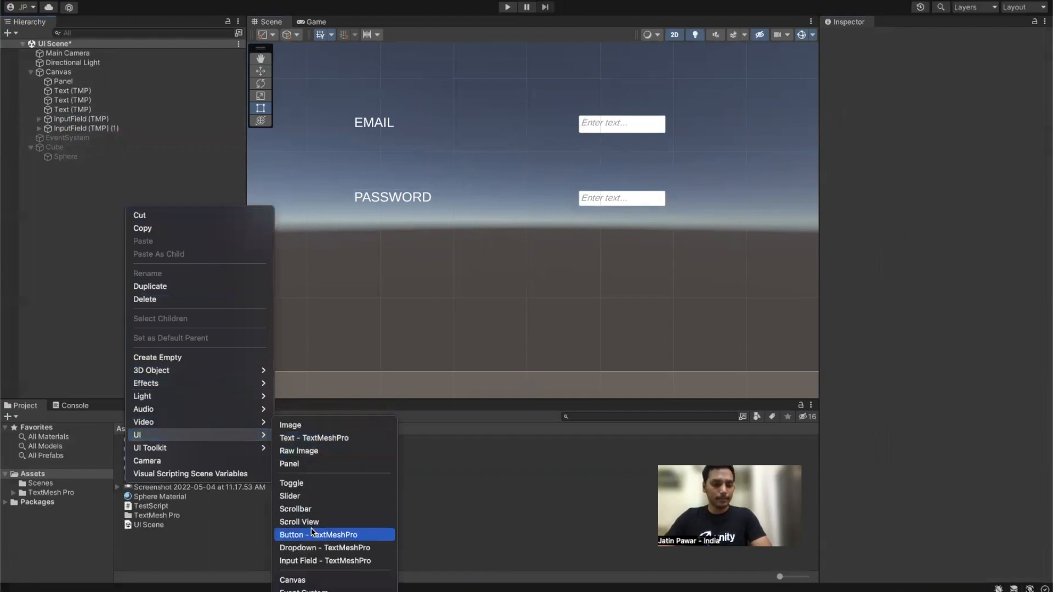
{"action": "left_click", "coordinate": [324, 535]}
{"action": "scroll", "coordinate": [565, 162], "scroll_direction": "down", "scroll_amount": 3}
{"action": "scroll", "coordinate": [648, 145], "scroll_direction": "down", "scroll_amount": 2}
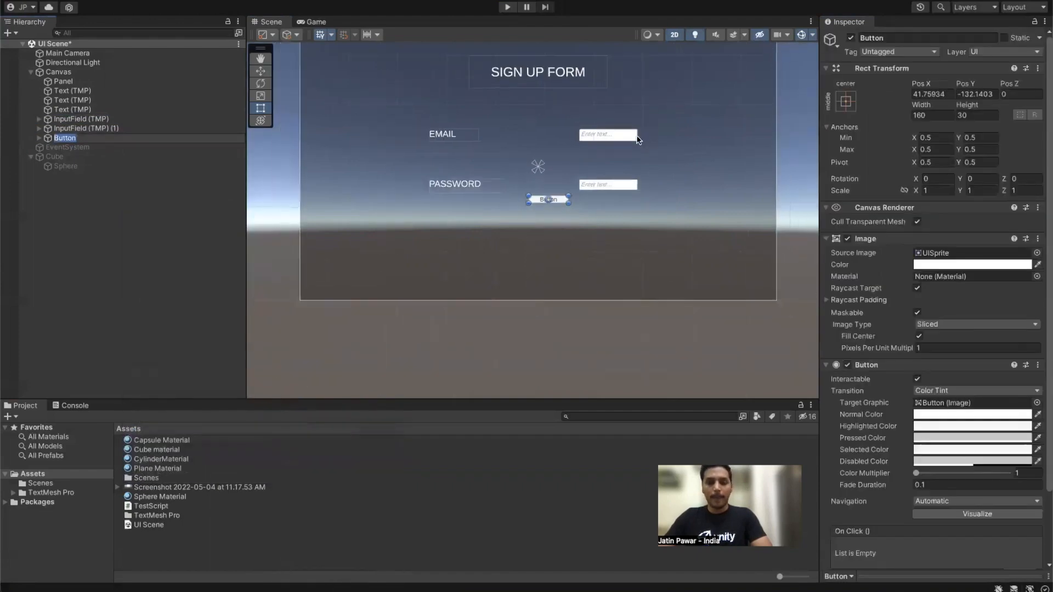
{"action": "left_click", "coordinate": [846, 100]}
{"action": "key", "text": "shift+alt"}
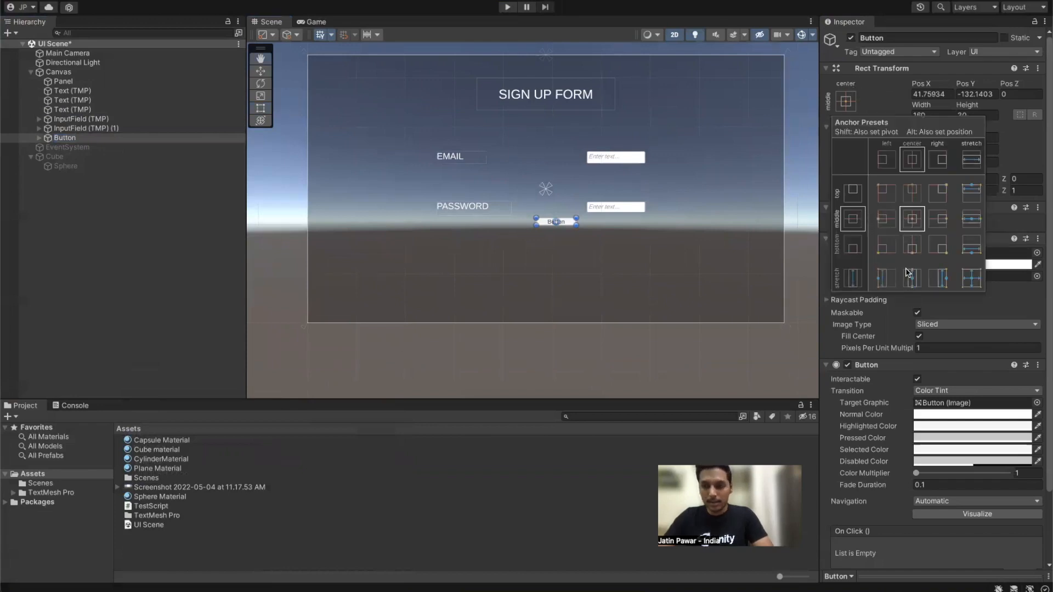
{"action": "left_click", "coordinate": [914, 248], "text": "alt+shift"}
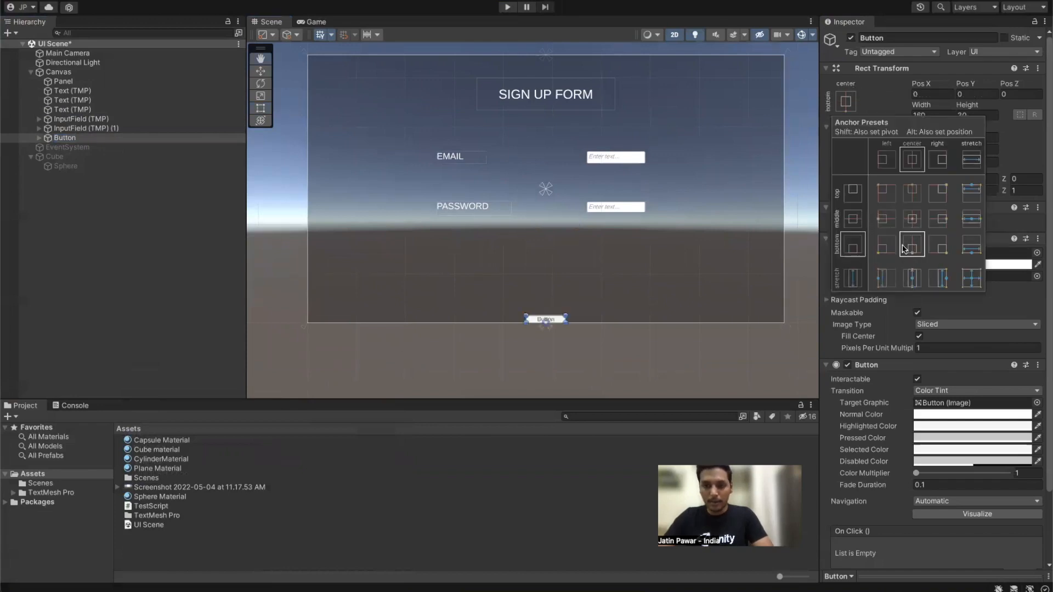
{"action": "key", "text": "shift+alt"}
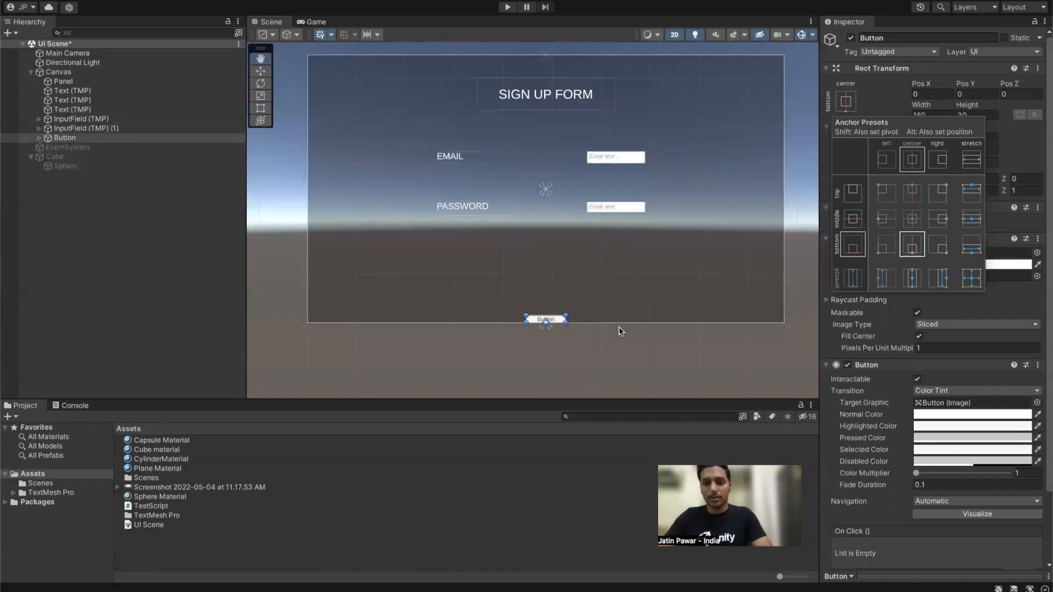
Step: Raise the button into the form and size it 250×100
{"action": "left_click", "coordinate": [87, 139]}
{"action": "left_click_drag", "start_coordinate": [552, 281], "coordinate": [554, 243]}
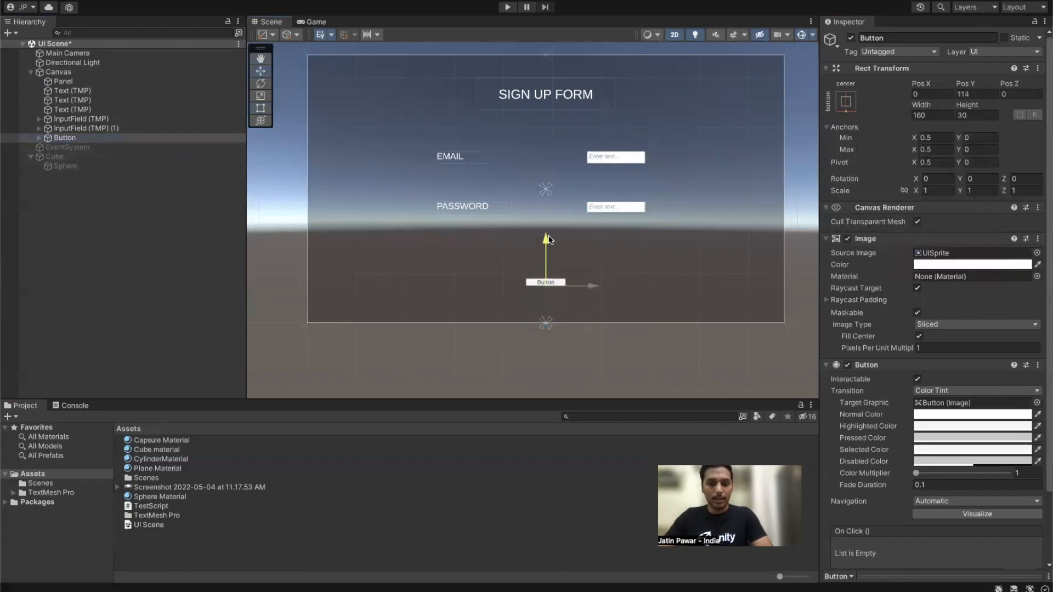
{"action": "left_click", "coordinate": [927, 116]}
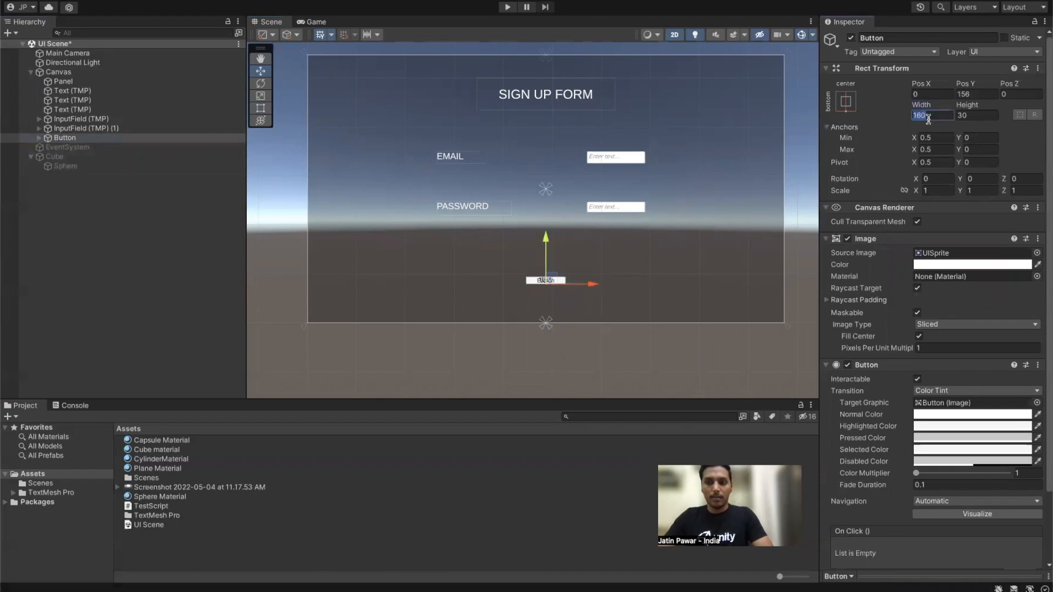
{"action": "type", "text": "250"}
{"action": "key", "text": "Tab"}
{"action": "type", "text": "100"}
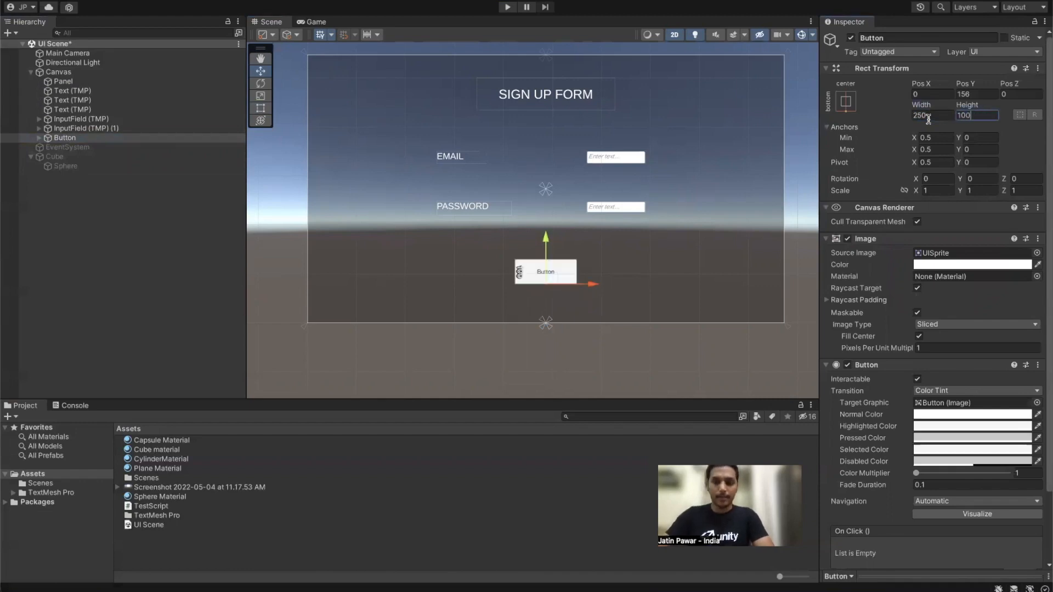
Step: Change the button label to SIGN UP at font size 32
{"action": "left_click", "coordinate": [39, 138]}
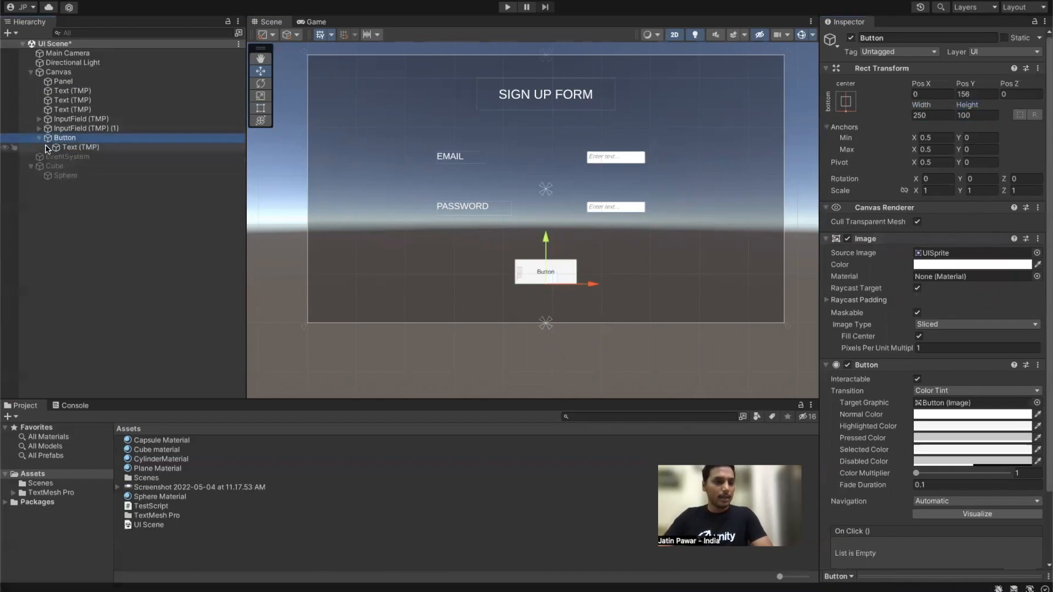
{"action": "left_click", "coordinate": [48, 148]}
{"action": "left_click", "coordinate": [911, 283]}
{"action": "type", "text": "LEIGN UP"}
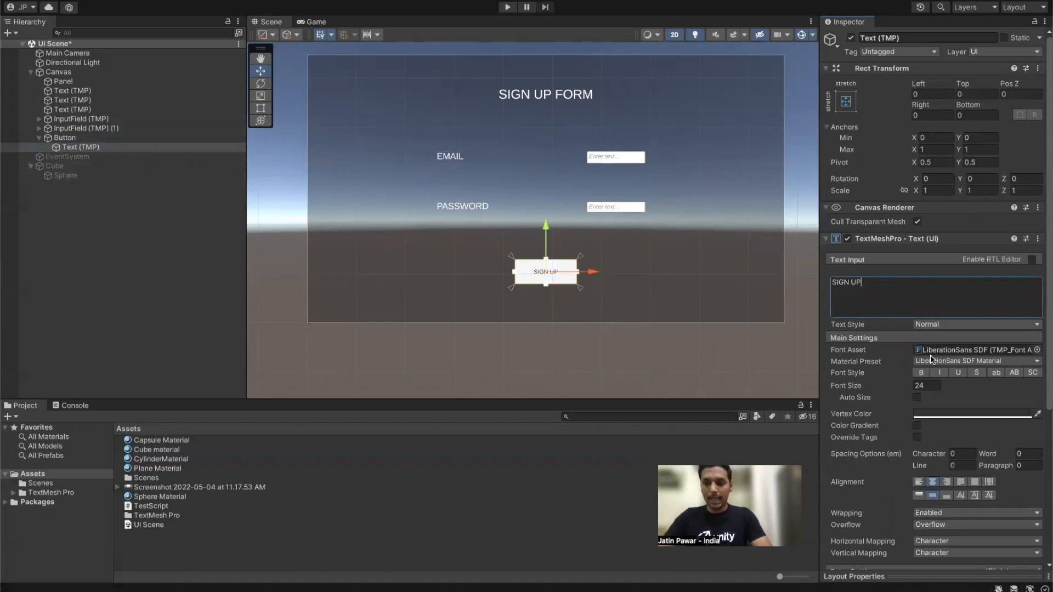
{"action": "left_click", "coordinate": [936, 386]}
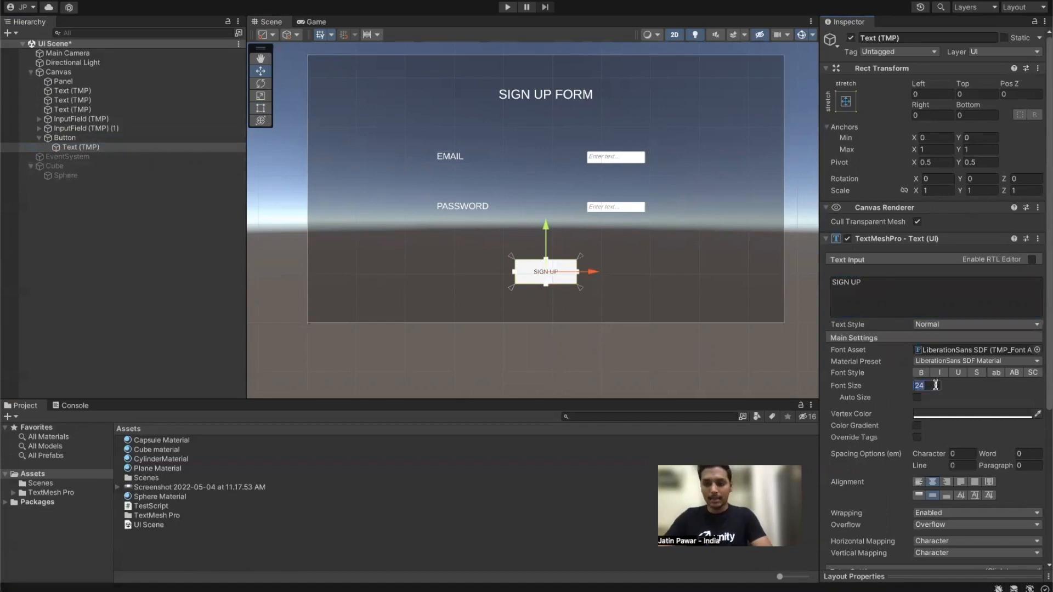
{"action": "type", "text": "32"}
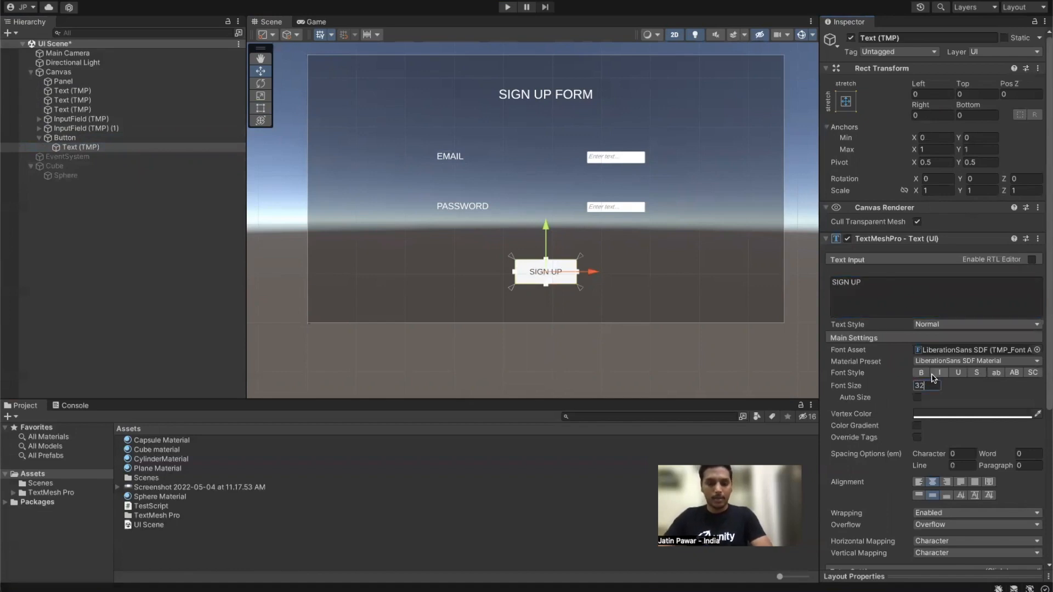
Step: Tint the button's fill bright green 00FD50
{"action": "left_click", "coordinate": [102, 137]}
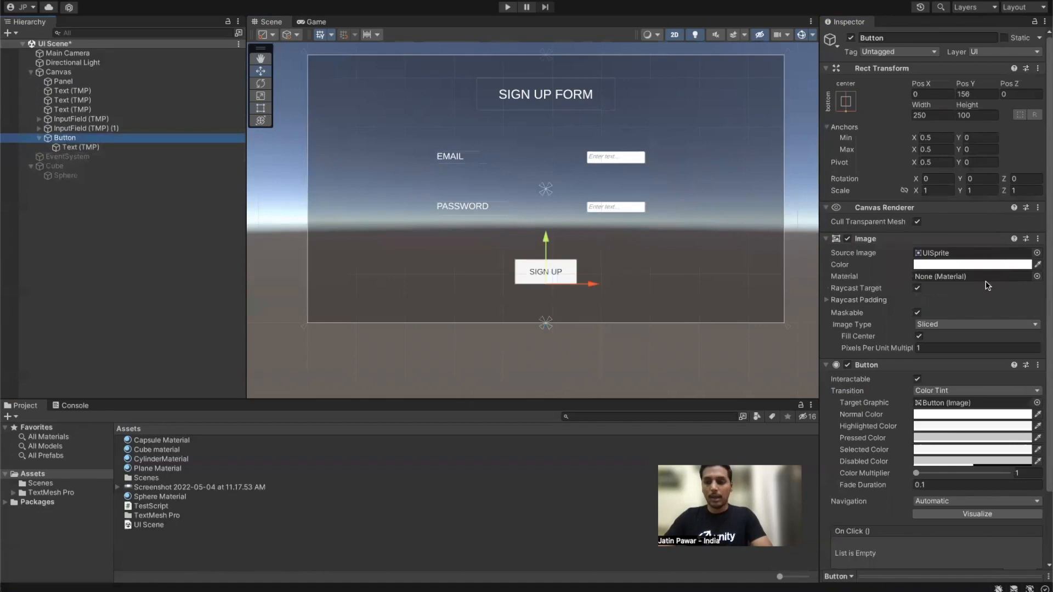
{"action": "left_click", "coordinate": [956, 265]}
{"action": "left_click_drag", "start_coordinate": [968, 305], "coordinate": [1006, 330]}
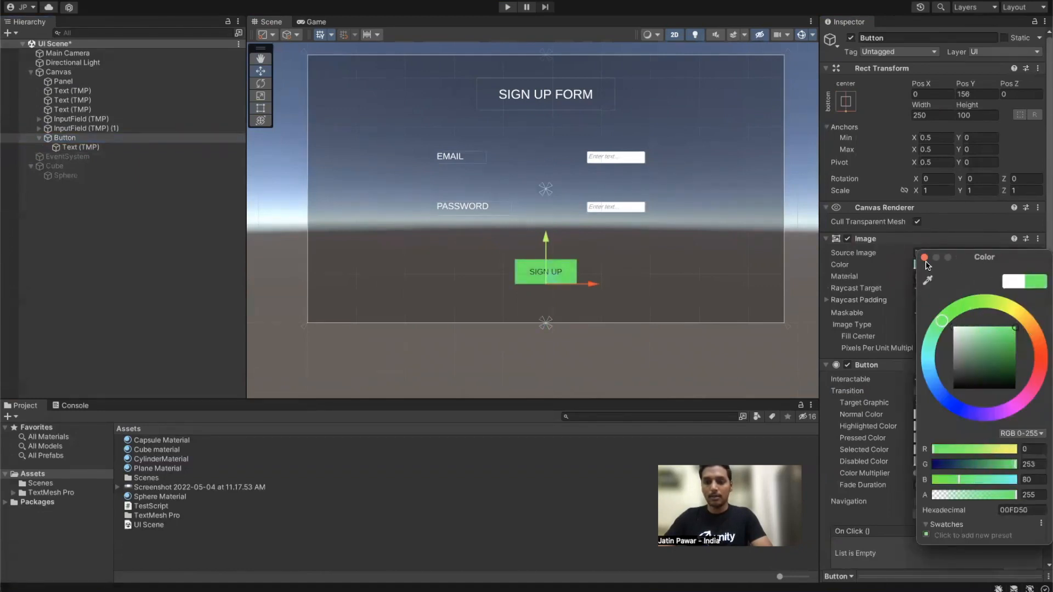
{"action": "left_click", "coordinate": [924, 257]}
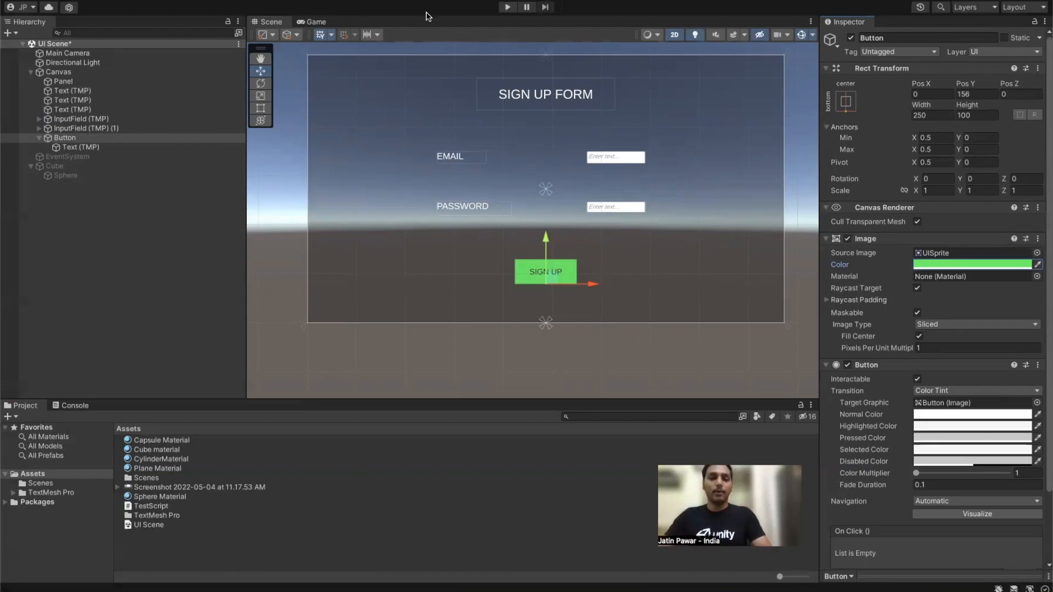
Step: Enter Play mode, set the Game view scale to 2x, and enable the EventSystem
{"action": "left_click", "coordinate": [507, 8]}
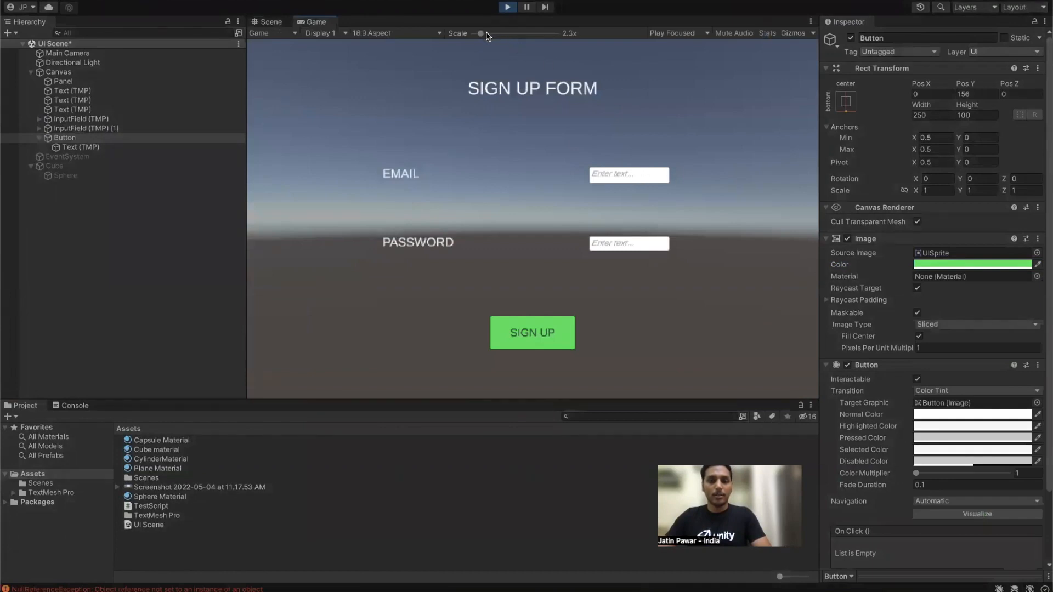
{"action": "left_click_drag", "start_coordinate": [481, 33], "coordinate": [456, 34]}
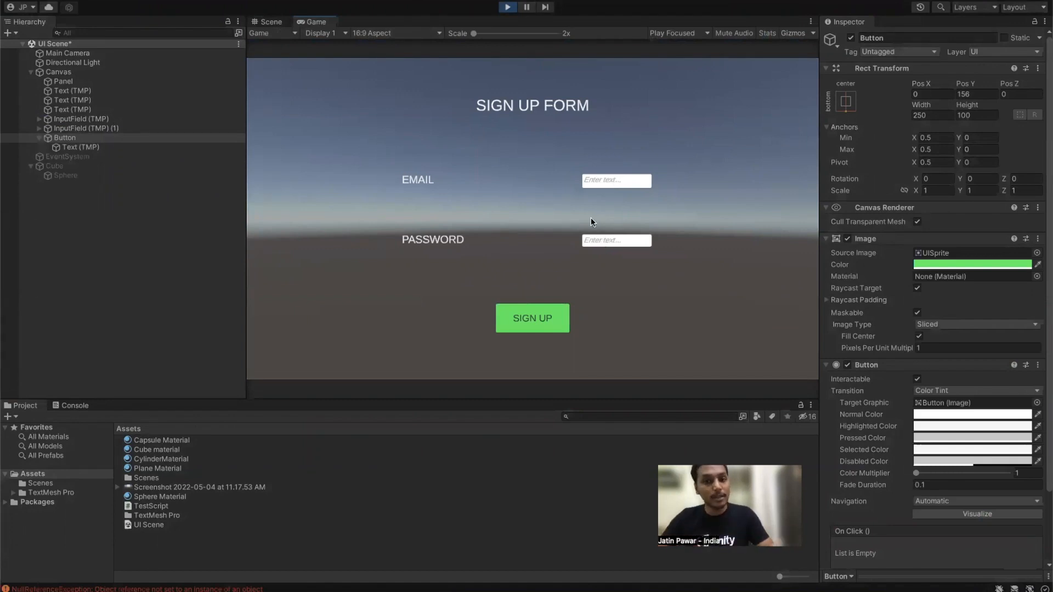
{"action": "left_click", "coordinate": [100, 156]}
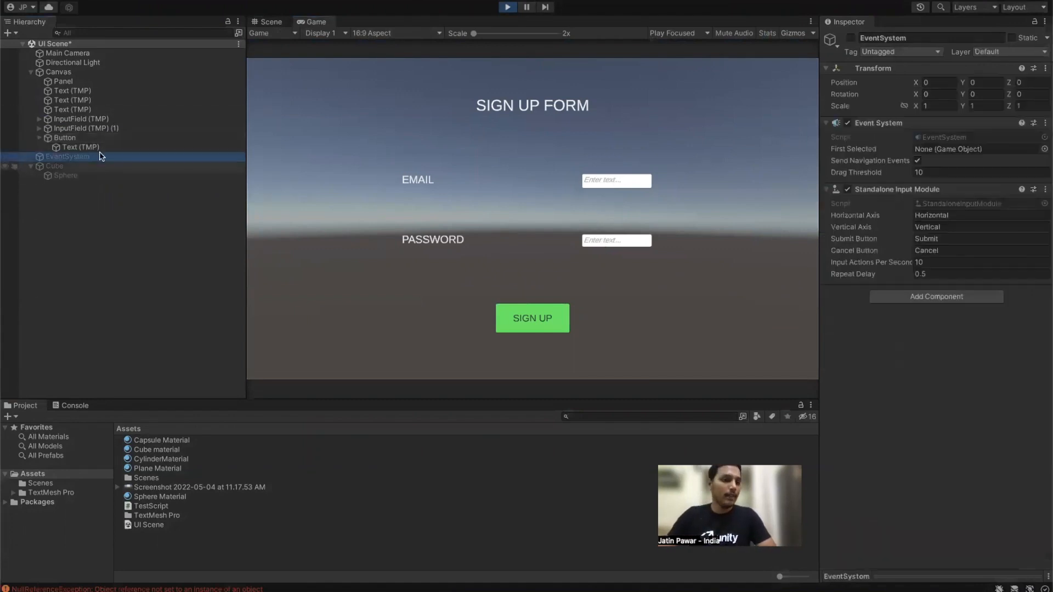
{"action": "left_click", "coordinate": [851, 38]}
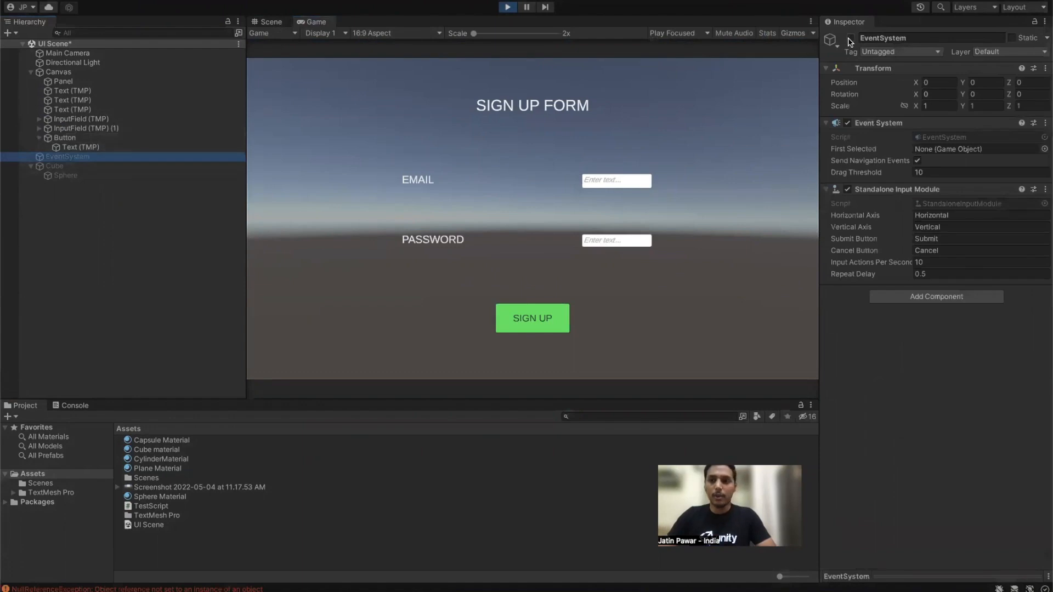
Step: Type a test e-mail address into EMAIL and a test password into PASSWORD
{"action": "left_click", "coordinate": [625, 182]}
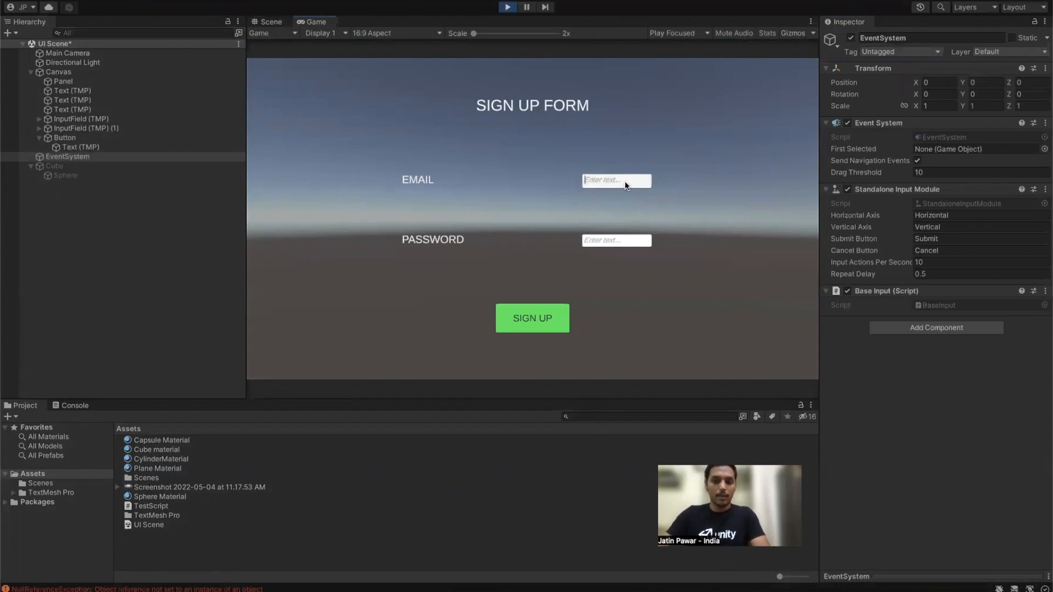
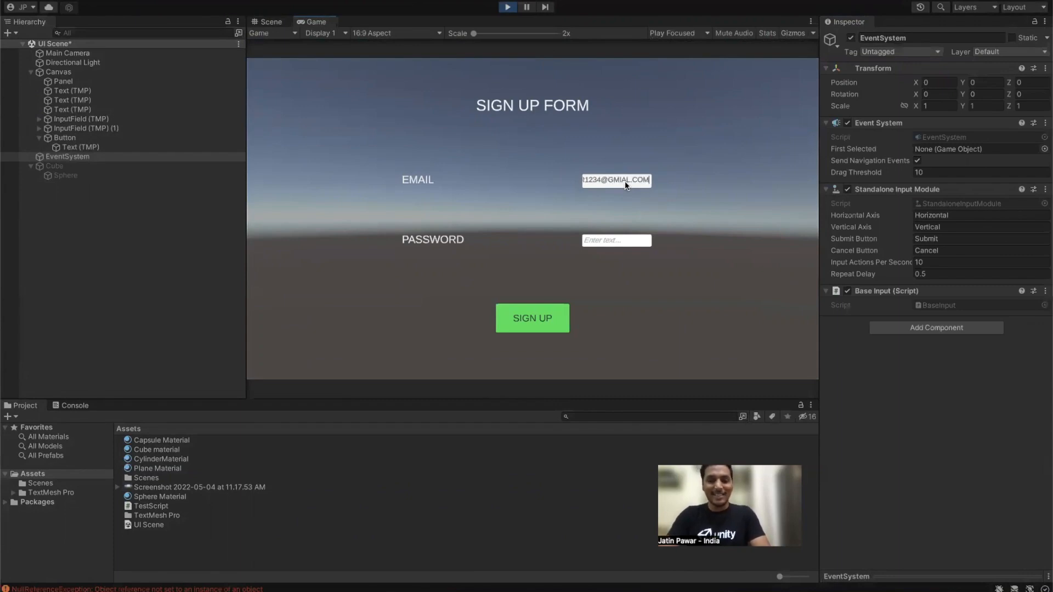
{"action": "left_click", "coordinate": [608, 240]}
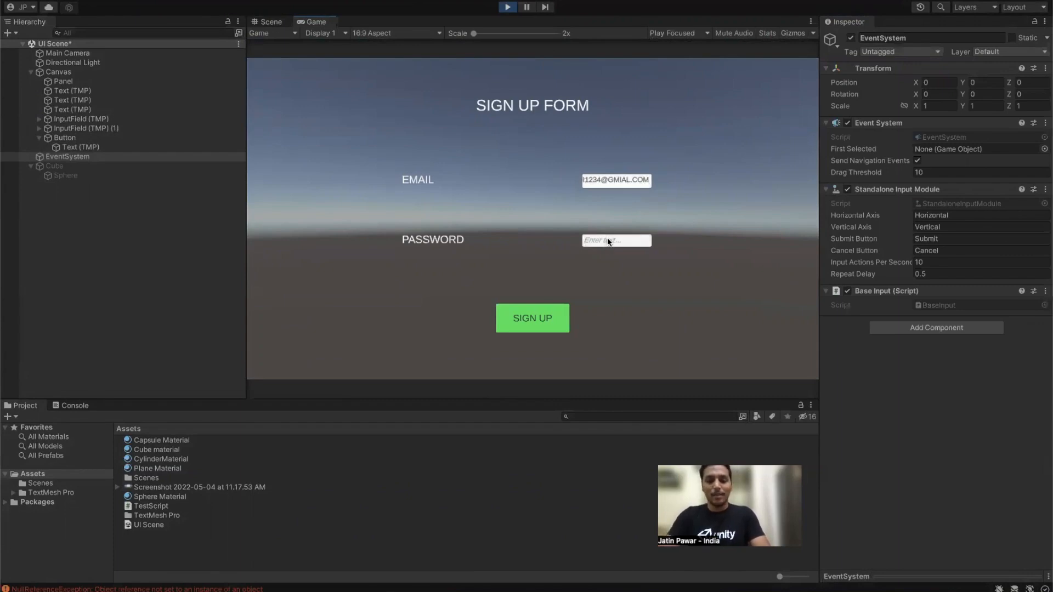
{"action": "type", "text": "QWWEQERERWERWE"}
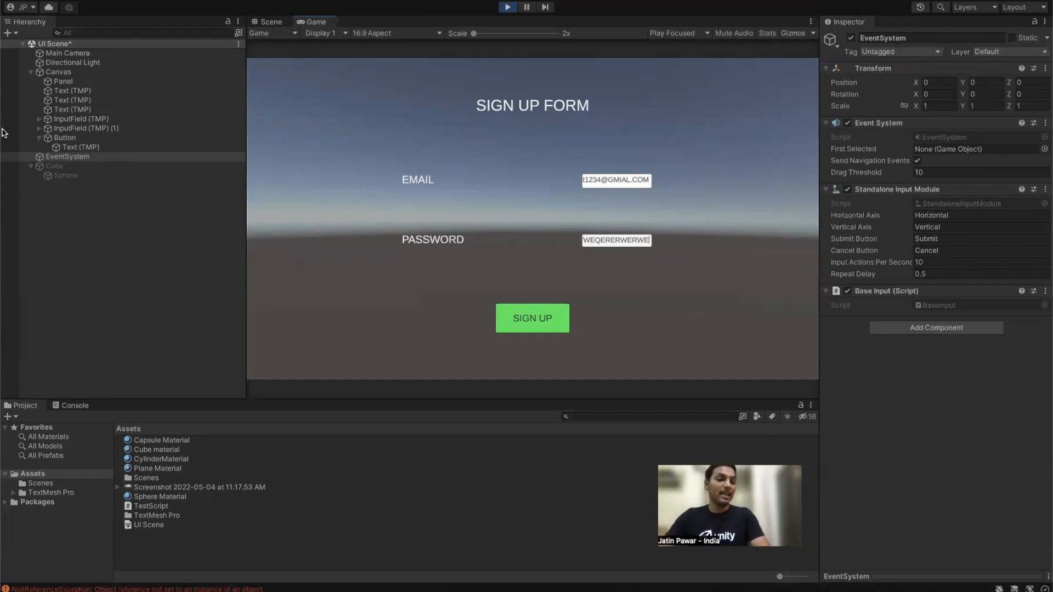
{"action": "left_click", "coordinate": [73, 109]}
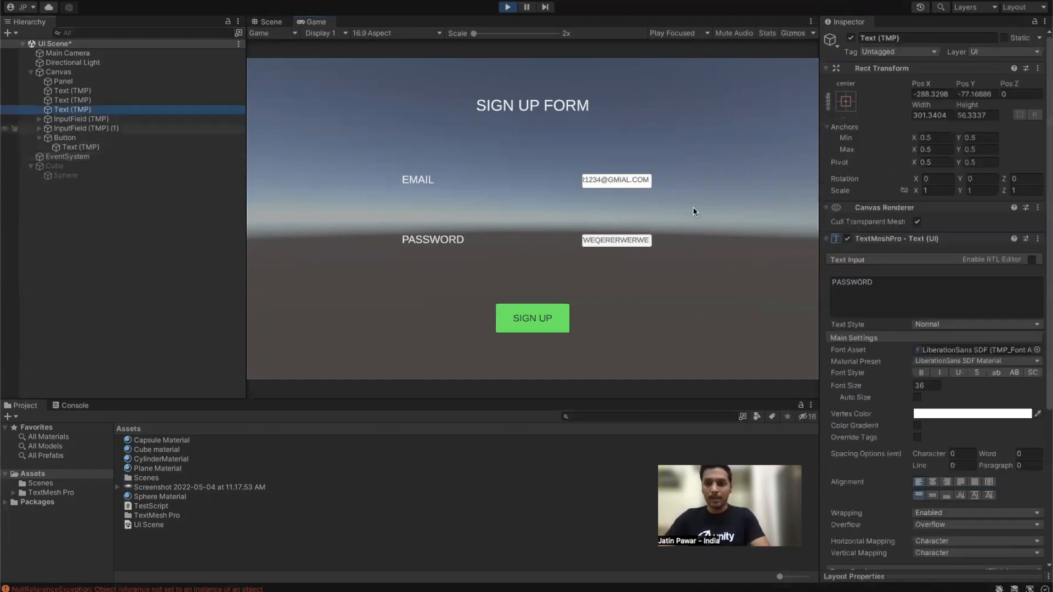
Step: Check the PASSWORD label's Text Style, leaving it Normal, and scroll through its settings
{"action": "left_click", "coordinate": [953, 324]}
{"action": "left_click", "coordinate": [885, 325]}
{"action": "scroll", "coordinate": [891, 324], "scroll_direction": "down", "scroll_amount": 3}
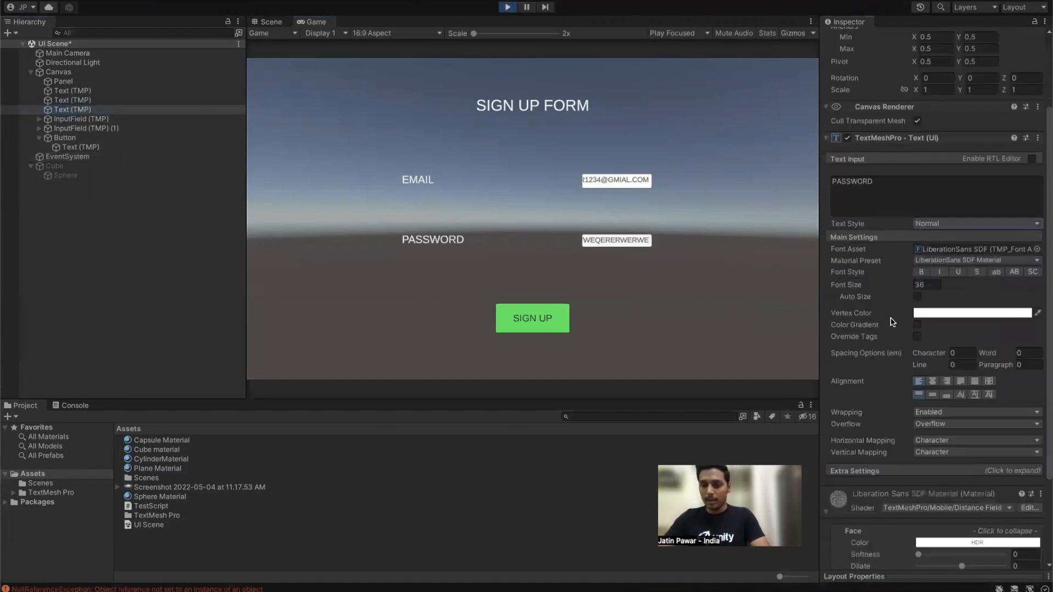
{"action": "scroll", "coordinate": [895, 317], "scroll_direction": "down", "scroll_amount": 1}
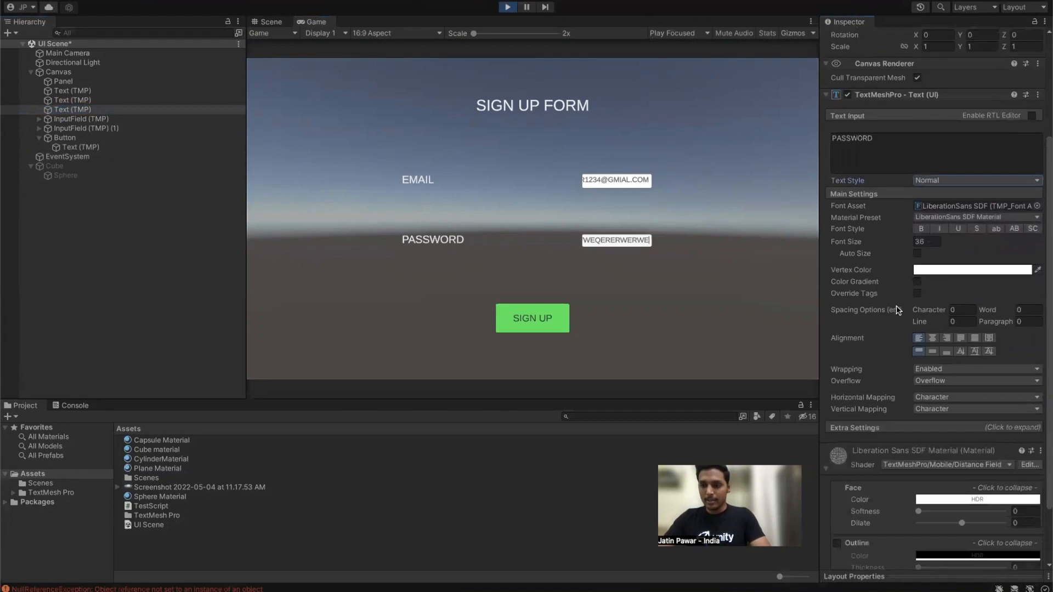
{"action": "scroll", "coordinate": [895, 307], "scroll_direction": "down", "scroll_amount": 2}
{"action": "scroll", "coordinate": [890, 297], "scroll_direction": "up", "scroll_amount": 5}
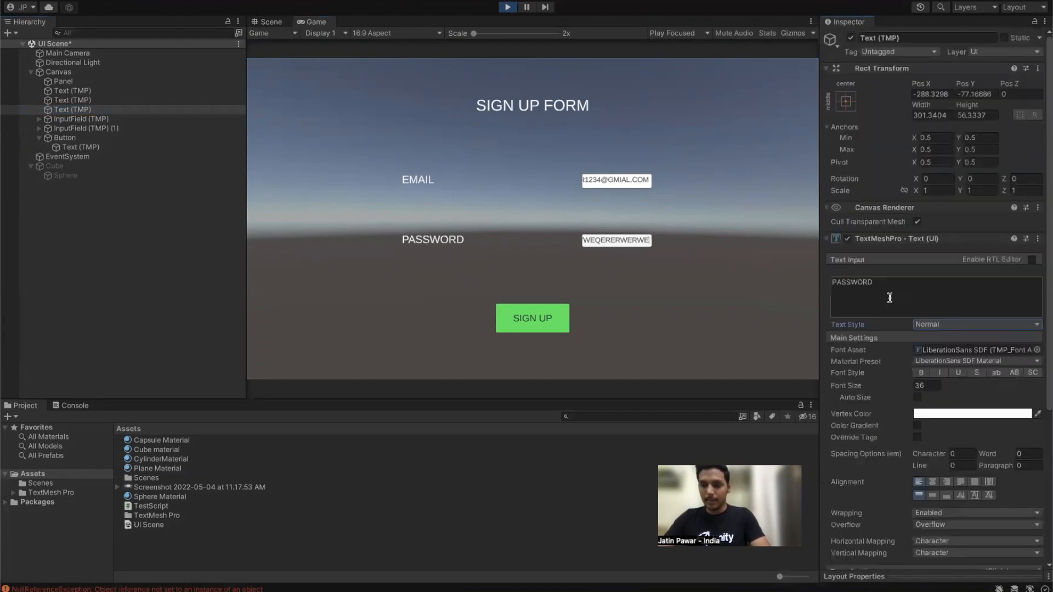
{"action": "scroll", "coordinate": [889, 298], "scroll_direction": "down", "scroll_amount": 2}
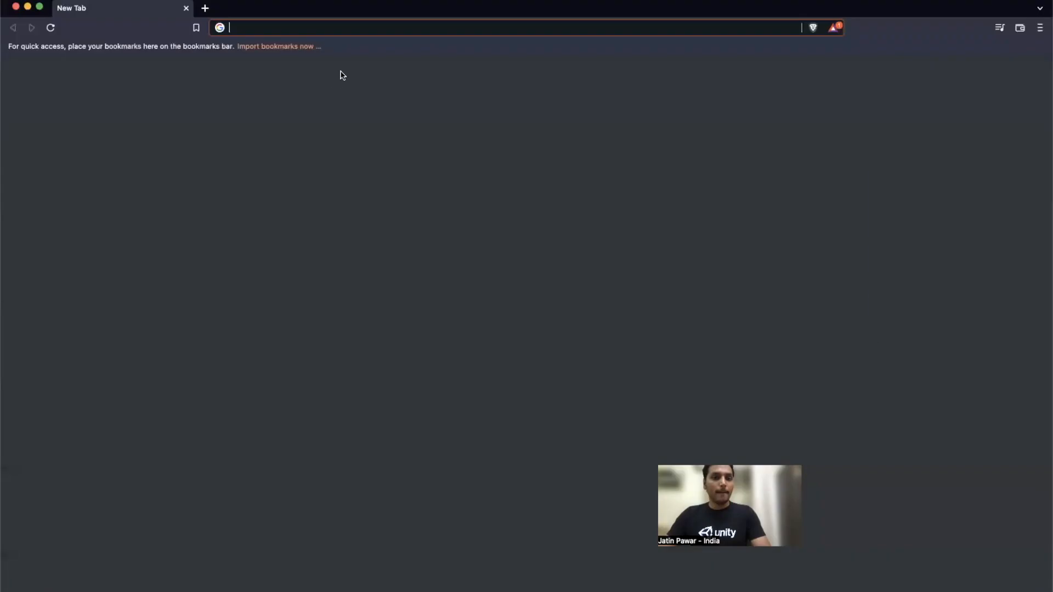
Step: Go to youtube.com and search for 'RECT TRANSFORM UNITY'
{"action": "type", "text": "Y"}
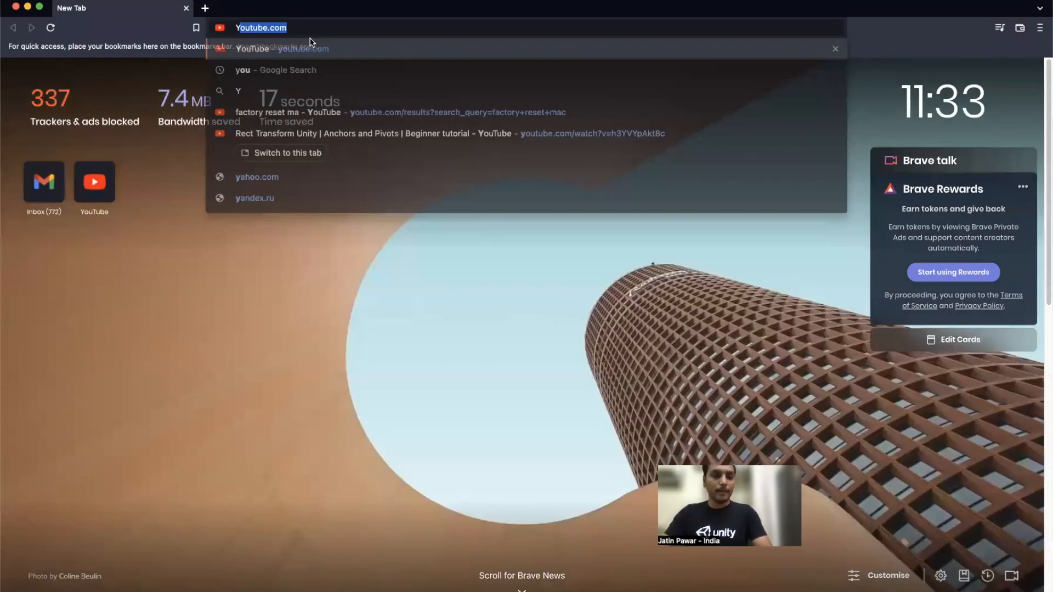
{"action": "key", "text": "Return"}
{"action": "left_click", "coordinate": [405, 56]}
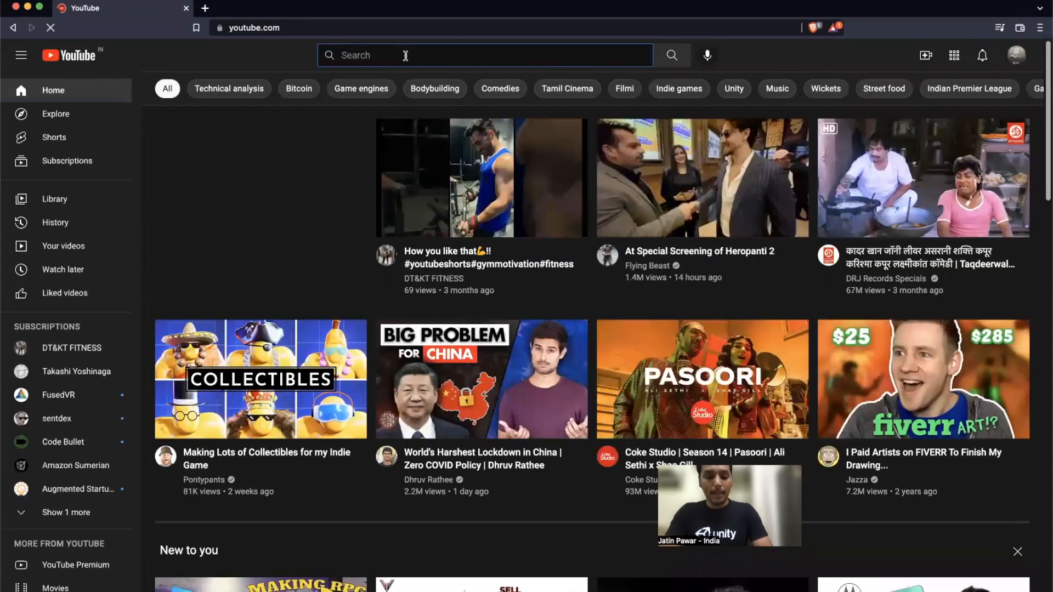
{"action": "type", "text": "U"}
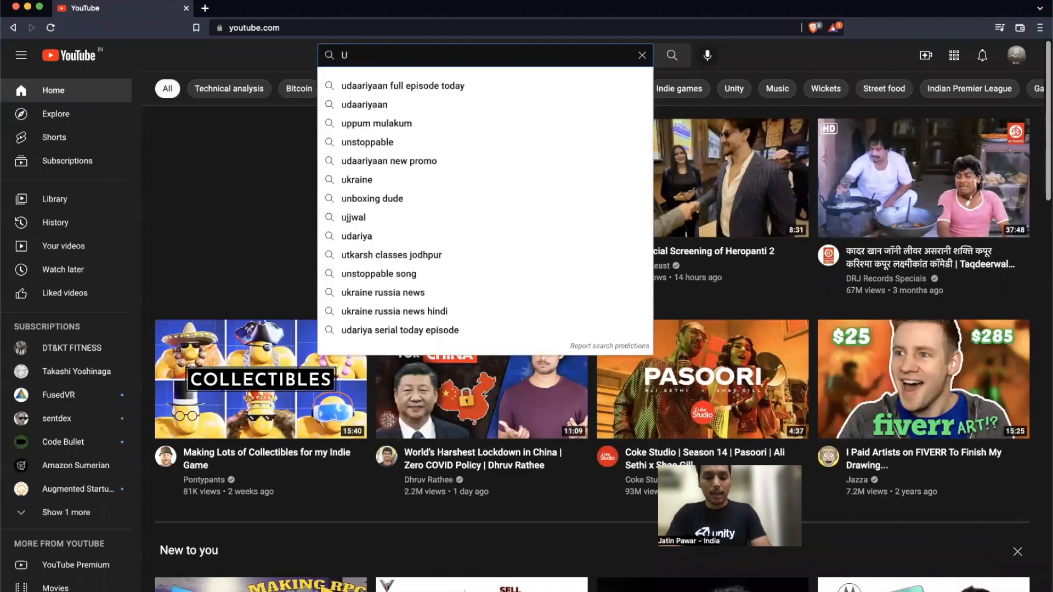
{"action": "key", "text": "BackSpace"}
{"action": "type", "text": "RECT TRANS"}
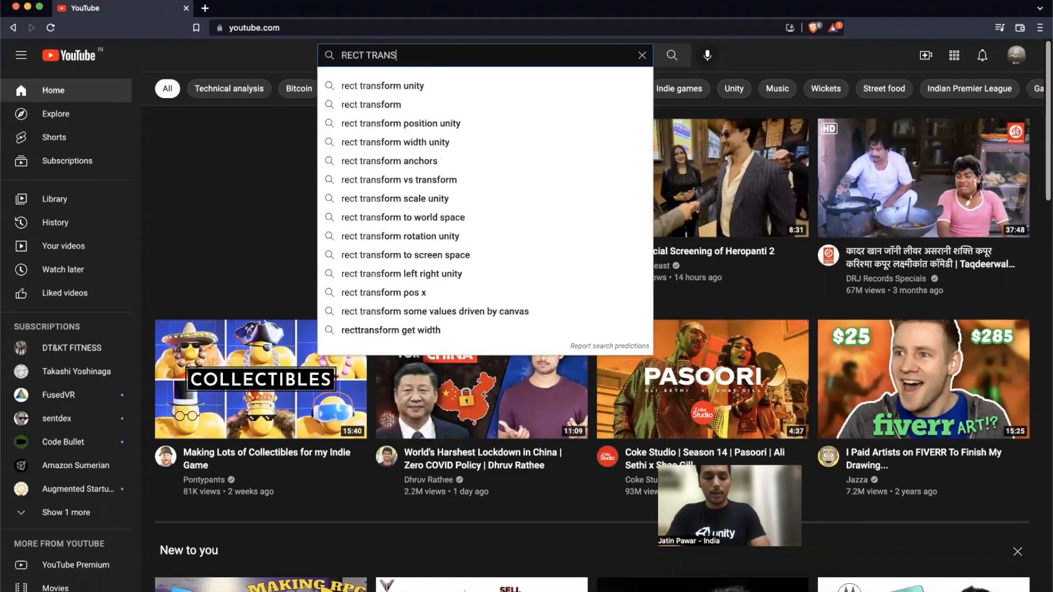
{"action": "type", "text": "FORM UNITY"}
{"action": "key", "text": "Return"}
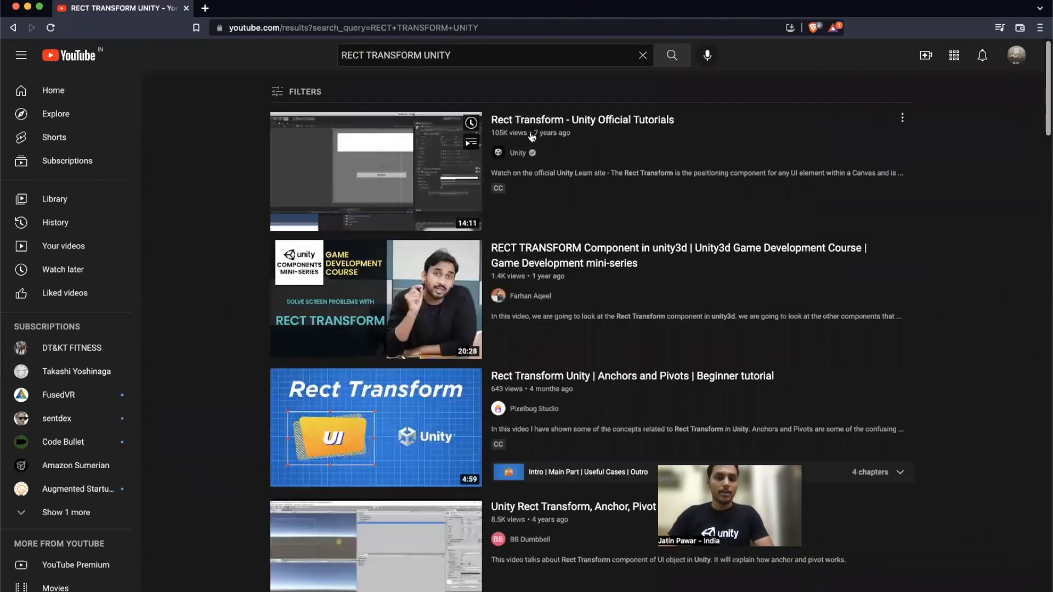
Step: Open and pause the 'Rect Transform - Unity Official Tutorials' video, then switch back to the Unity editor
{"action": "left_click", "coordinate": [547, 118]}
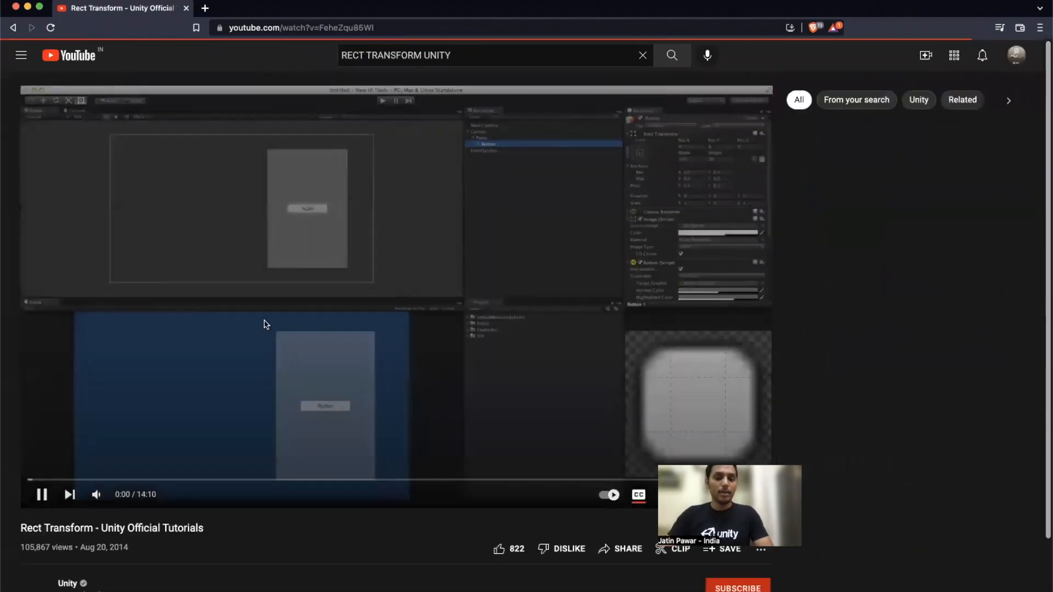
{"action": "left_click", "coordinate": [266, 325]}
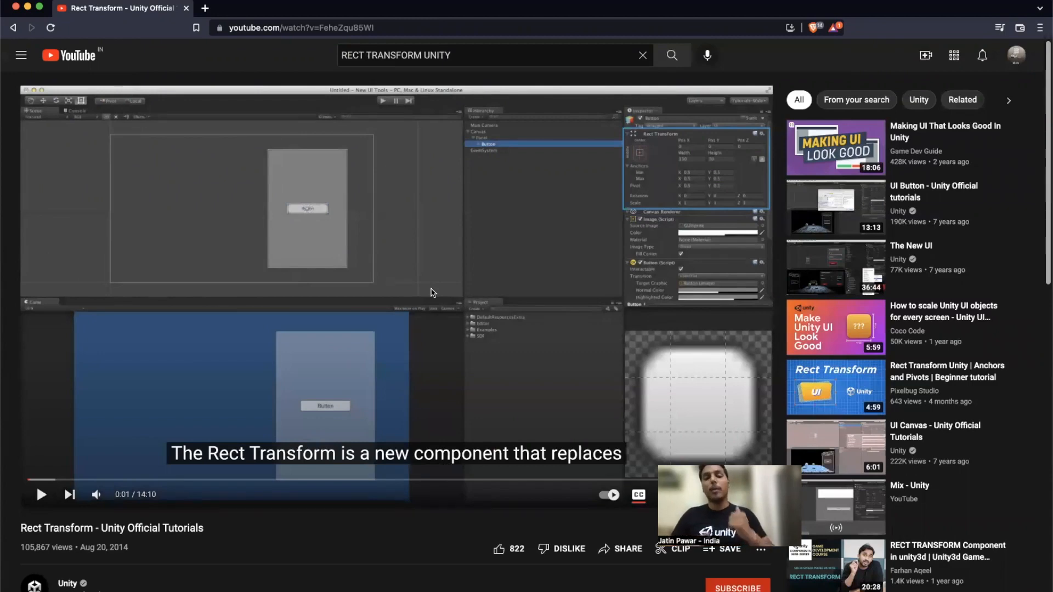
{"action": "key", "text": "ctrl+Up"}
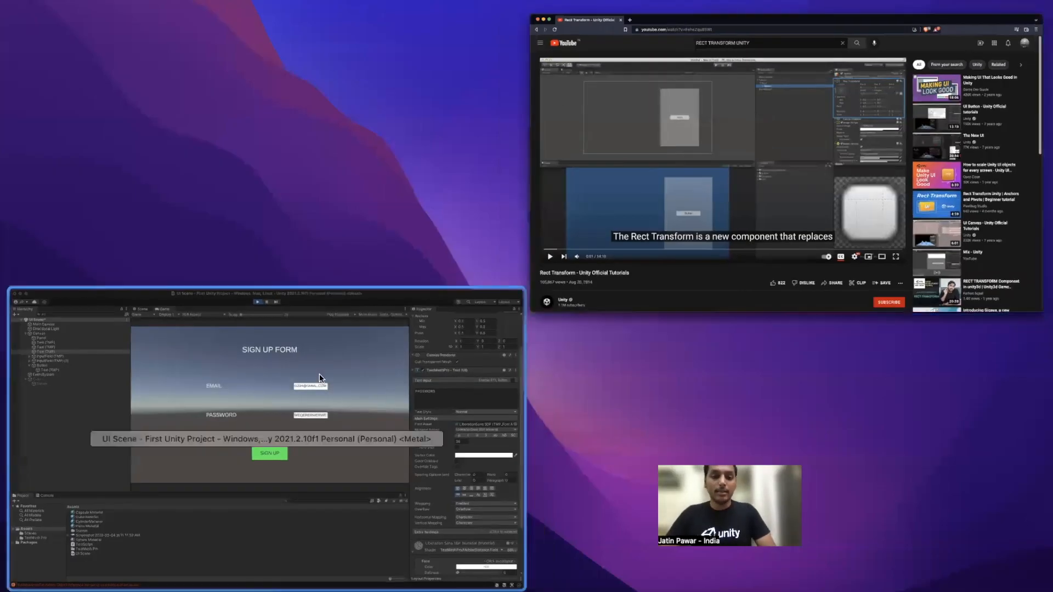
{"action": "left_click", "coordinate": [319, 375]}
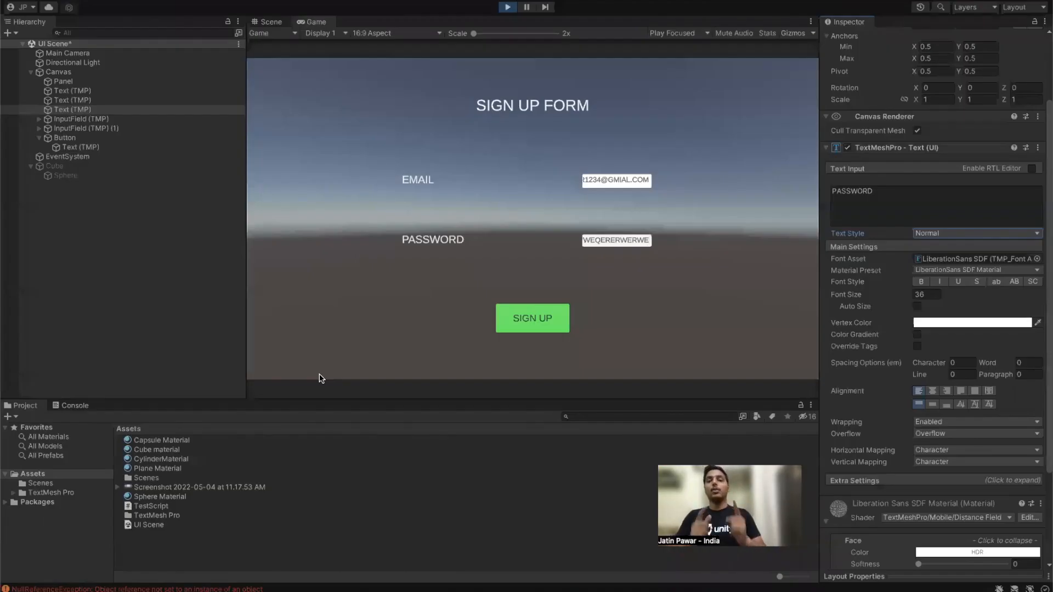